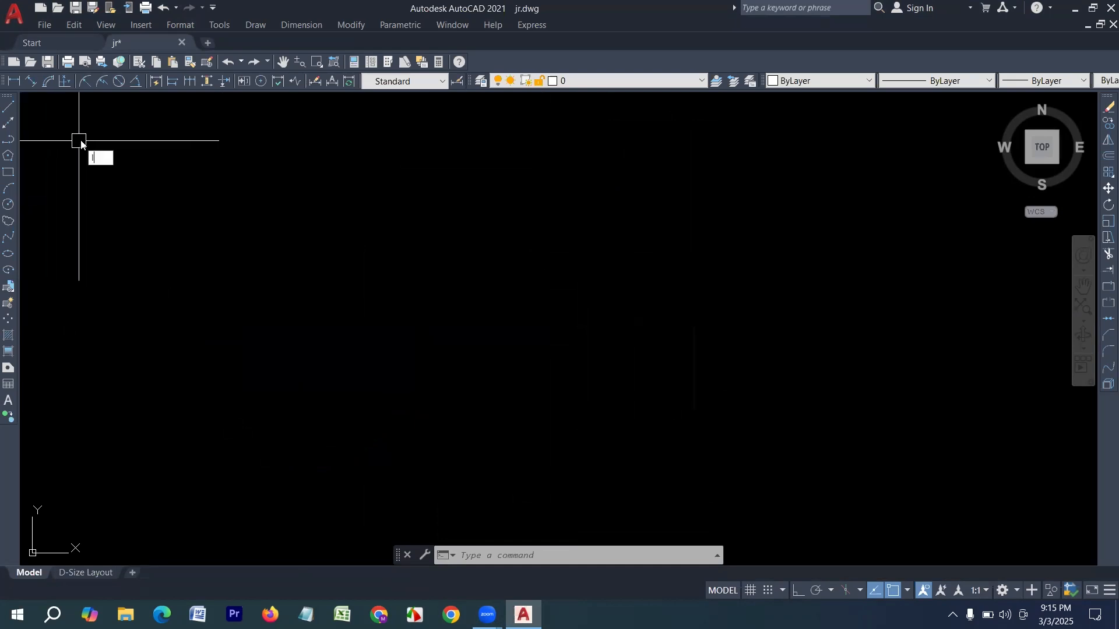
# Draw a horizontal line 50' long to the right with Ortho on
pyautogui.write('L')
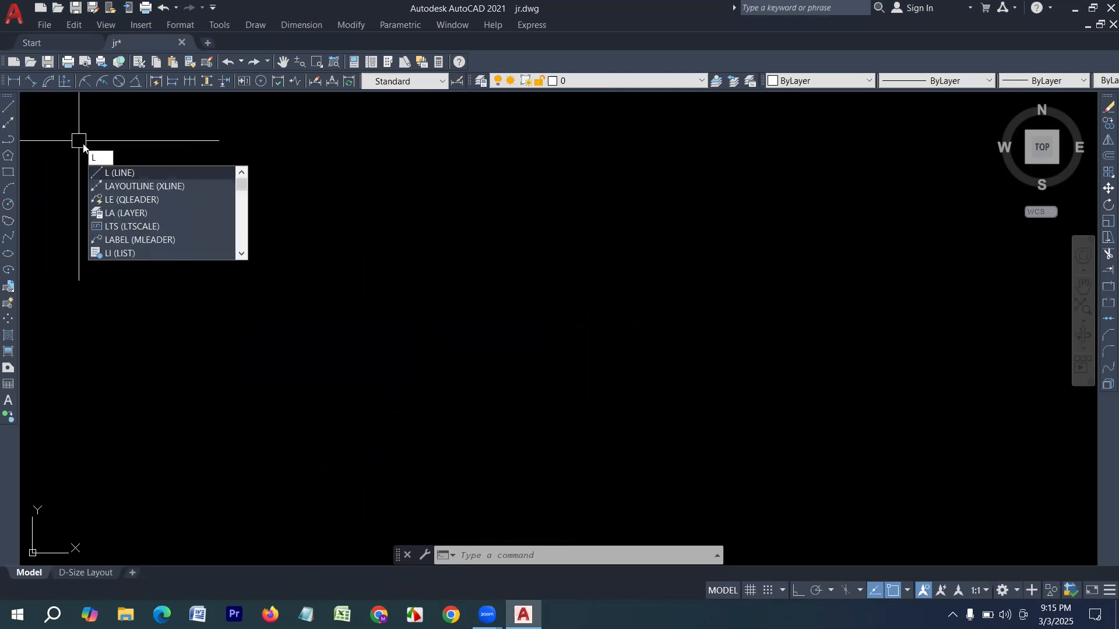
pyautogui.press('Return')
pyautogui.click(273, 164)
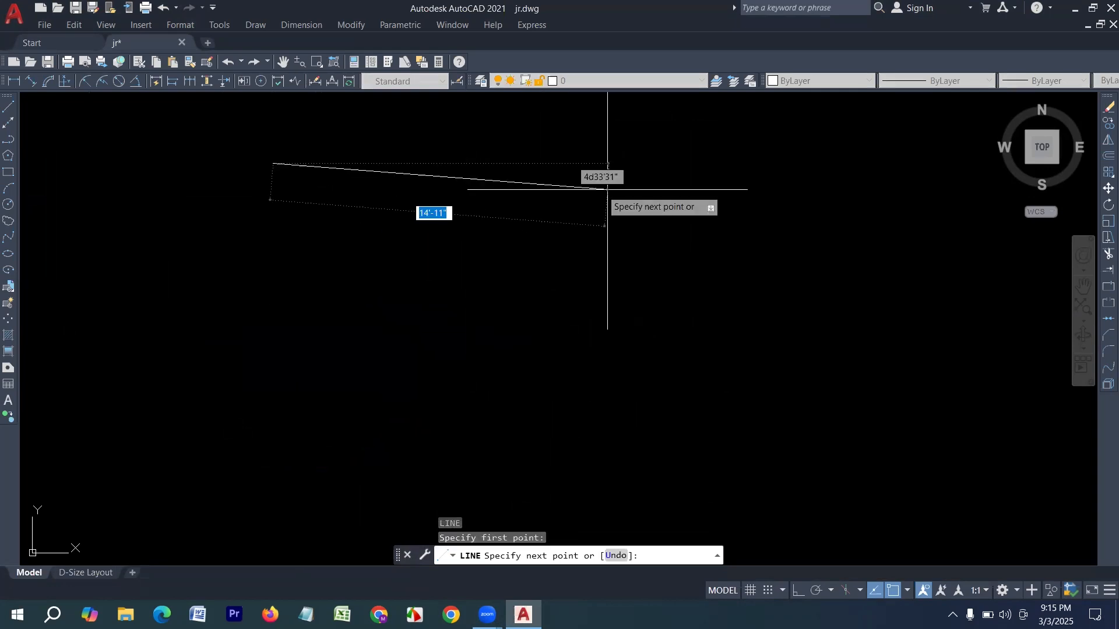
pyautogui.press('F8')
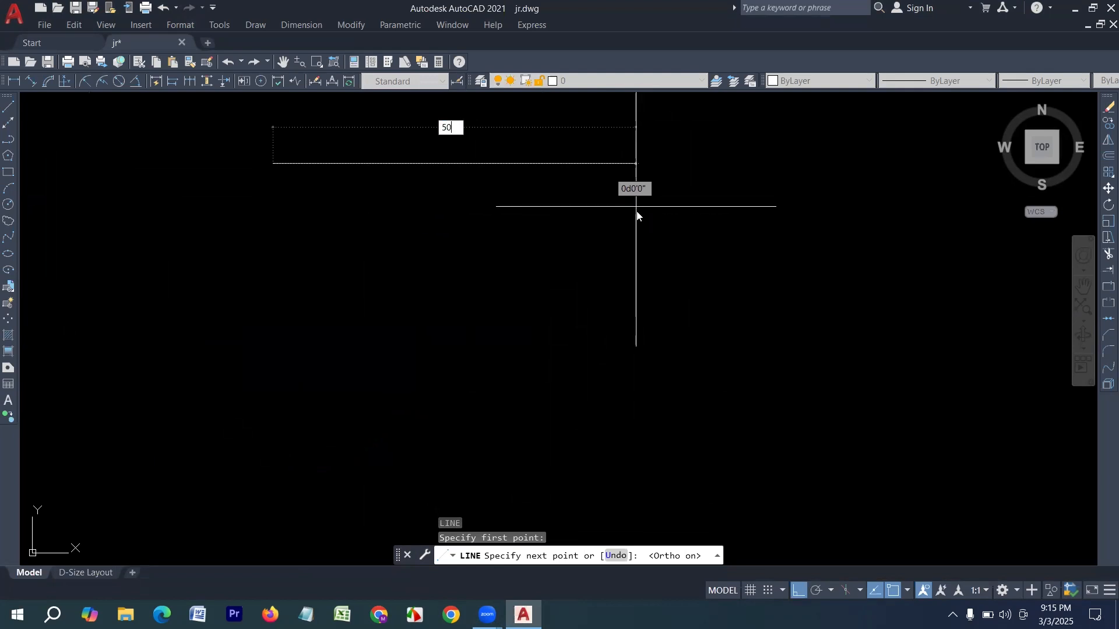
pyautogui.write('50')
pyautogui.press('Return')
pyautogui.press('Return')
# Draw a vertical line 50' long downward from the left end of the horizontal line
pyautogui.press('Return')
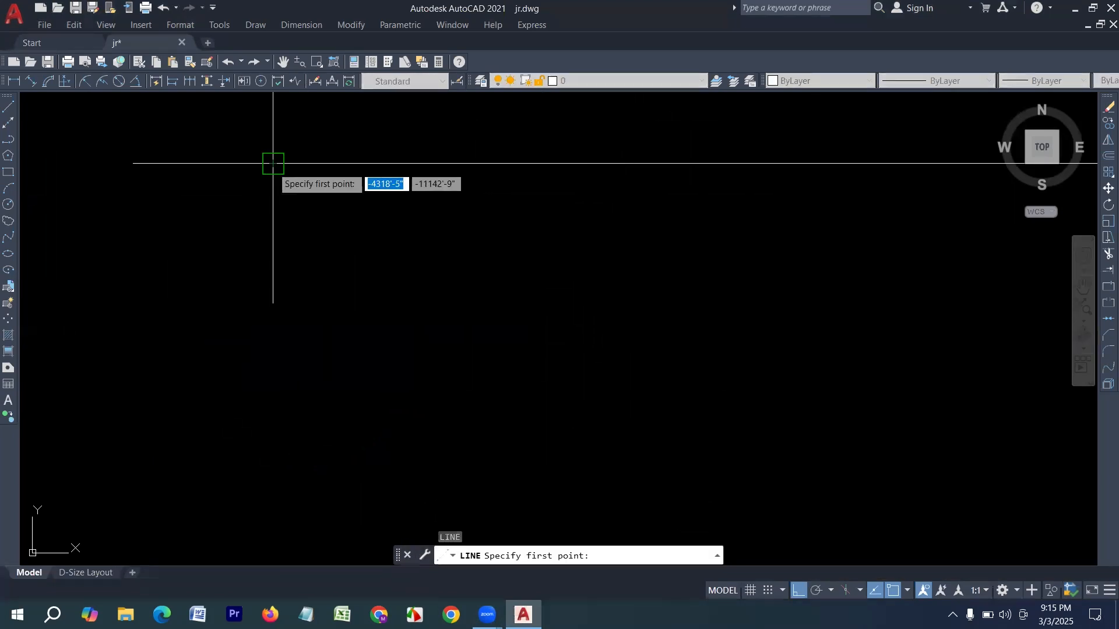
pyautogui.click(273, 163)
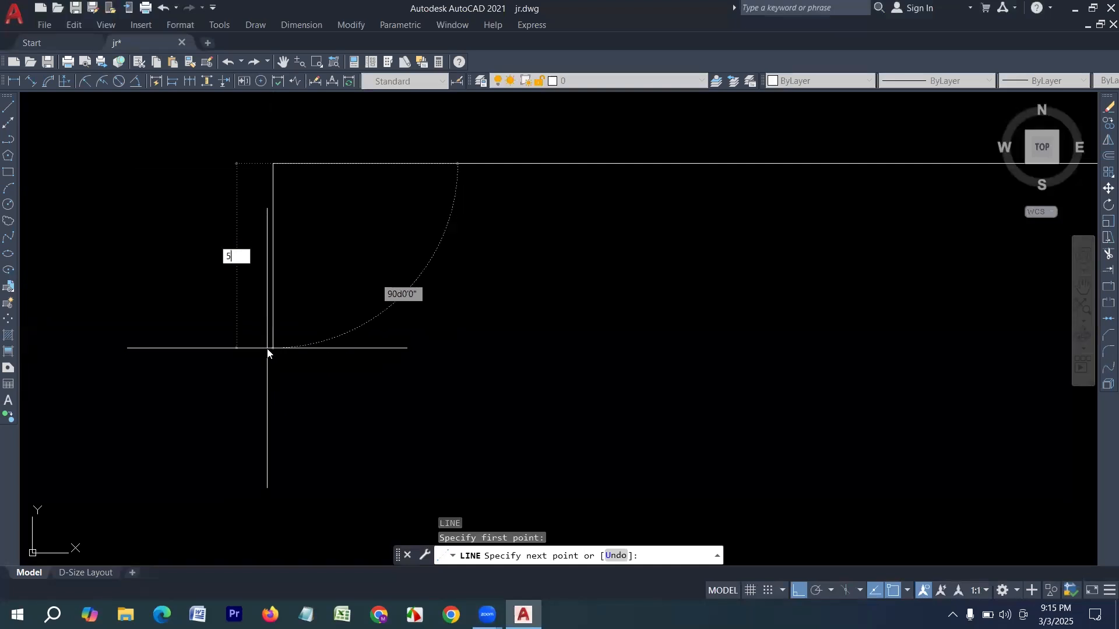
pyautogui.press('Return')
pyautogui.press('Return')
# Offset the vertical line 5" to the right and the horizontal line 5" downward to form the left and top walls
pyautogui.scroll(-4, 265, 281)
pyautogui.scroll(2, 319, 281)
pyautogui.scroll(2, 238, 236)
pyautogui.moveTo(341, 245); pyautogui.dragTo(256, 242, button='middle')
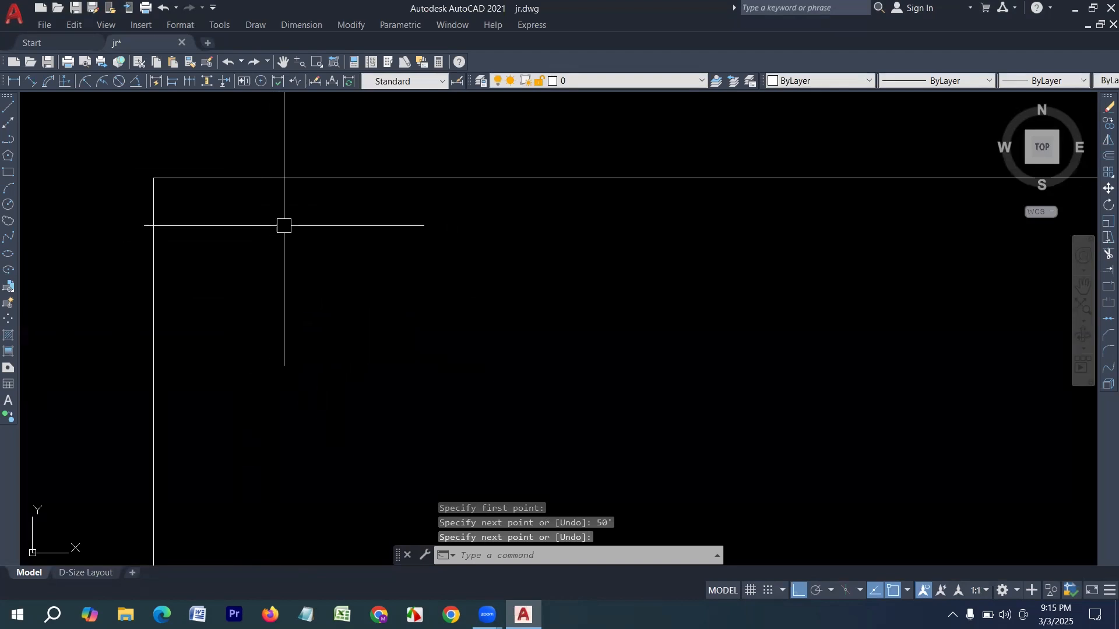
pyautogui.write('o')
pyautogui.press('Return')
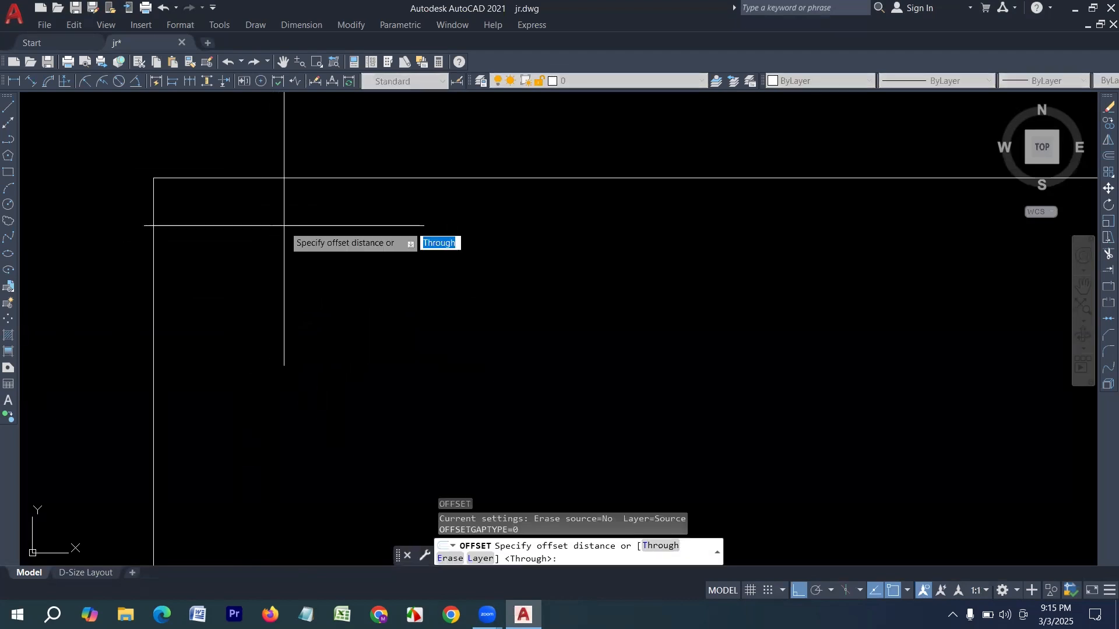
pyautogui.write('5')
pyautogui.press('Return')
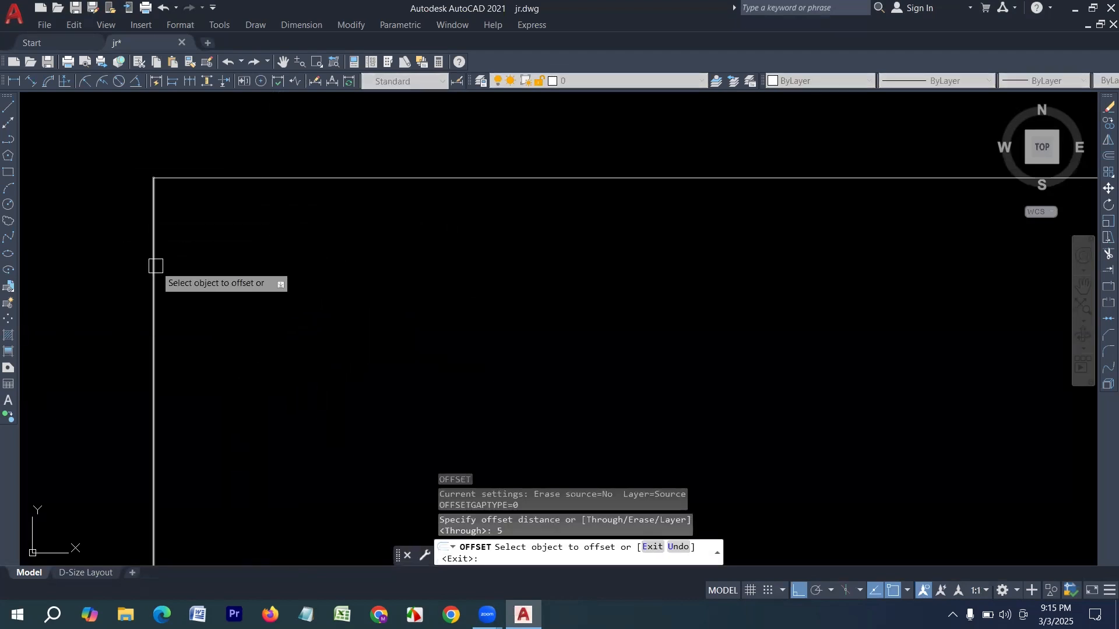
pyautogui.click(154, 263)
pyautogui.click(348, 265)
pyautogui.click(232, 178)
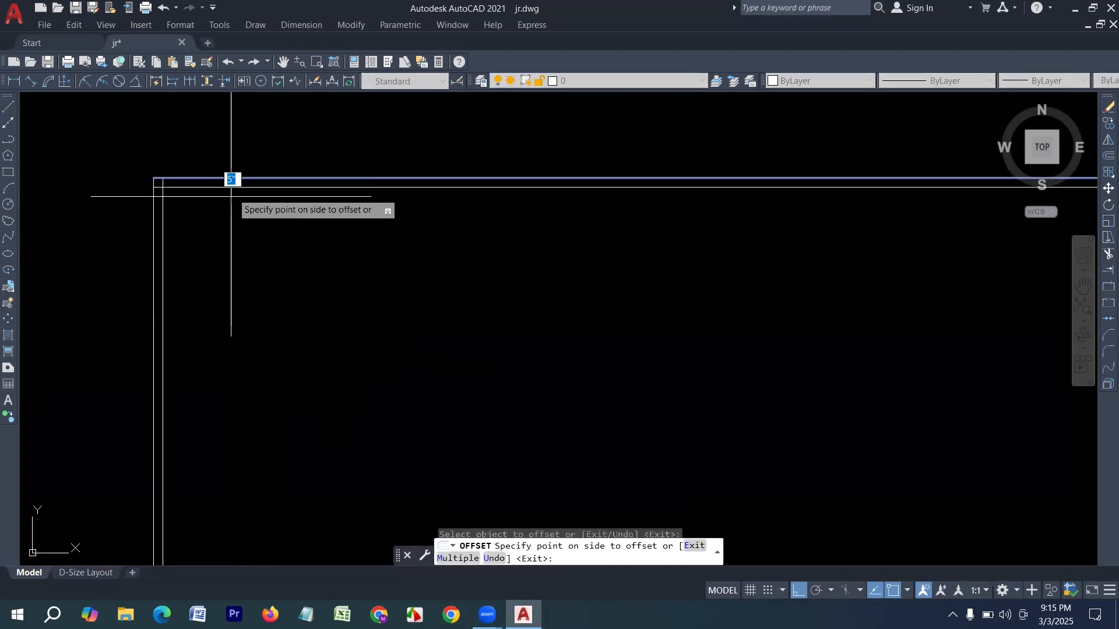
pyautogui.click(232, 266)
pyautogui.press('Escape')
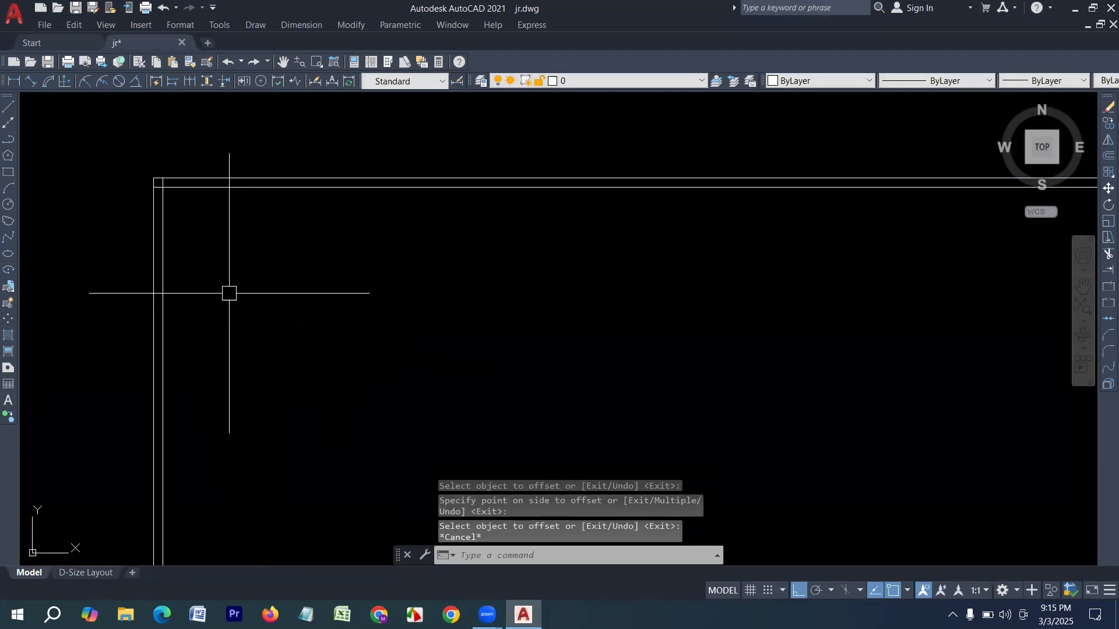
# Offset the inner line of the left wall 12' to the right
pyautogui.press('o')
pyautogui.press('Return')
pyautogui.write('12')
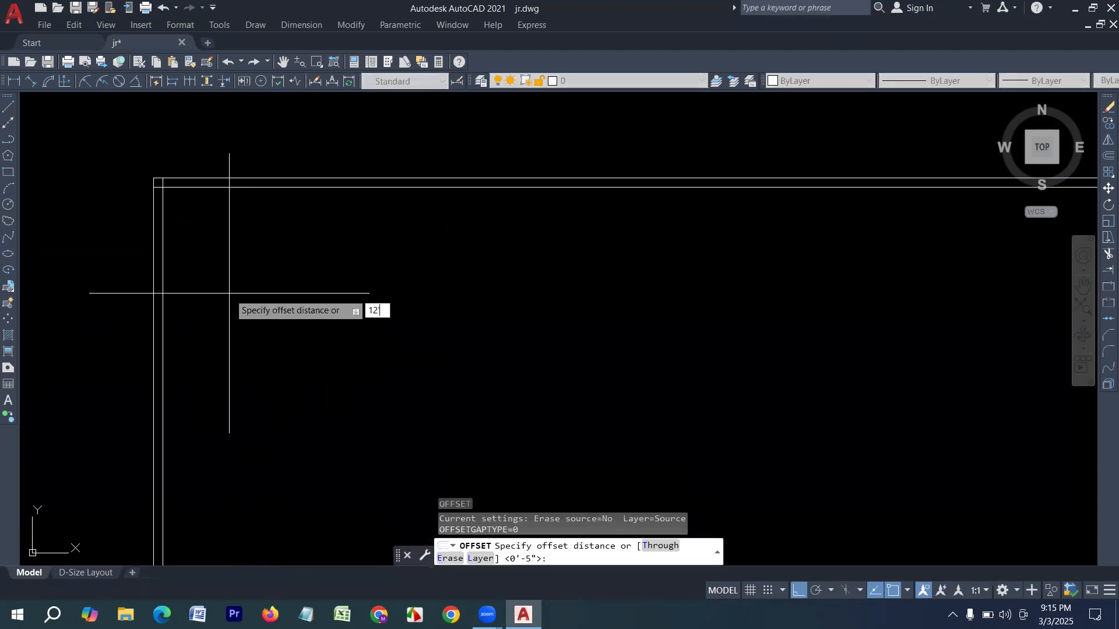
pyautogui.write("'")
pyautogui.press('Return')
pyautogui.click(155, 270)
pyautogui.click(362, 274)
pyautogui.press('Return')
# Offset the new vertical line 5" to the right to form the first interior wall
pyautogui.press('Return')
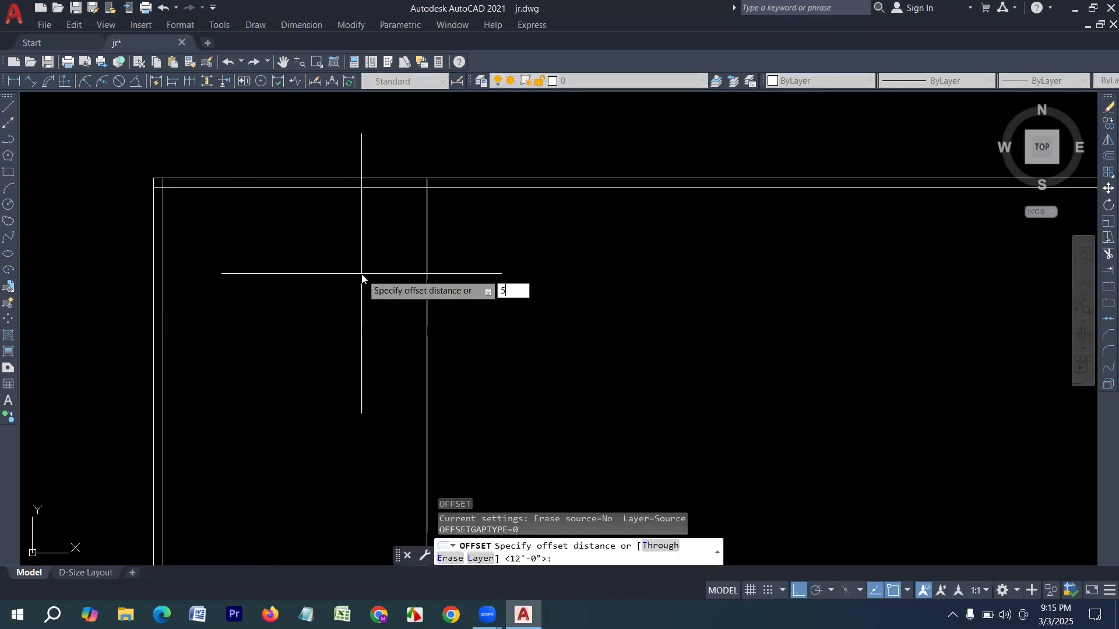
pyautogui.write('5')
pyautogui.press('Return')
pyautogui.click(429, 277)
pyautogui.click(557, 293)
pyautogui.moveTo(568, 295); pyautogui.dragTo(420, 325, button='middle')
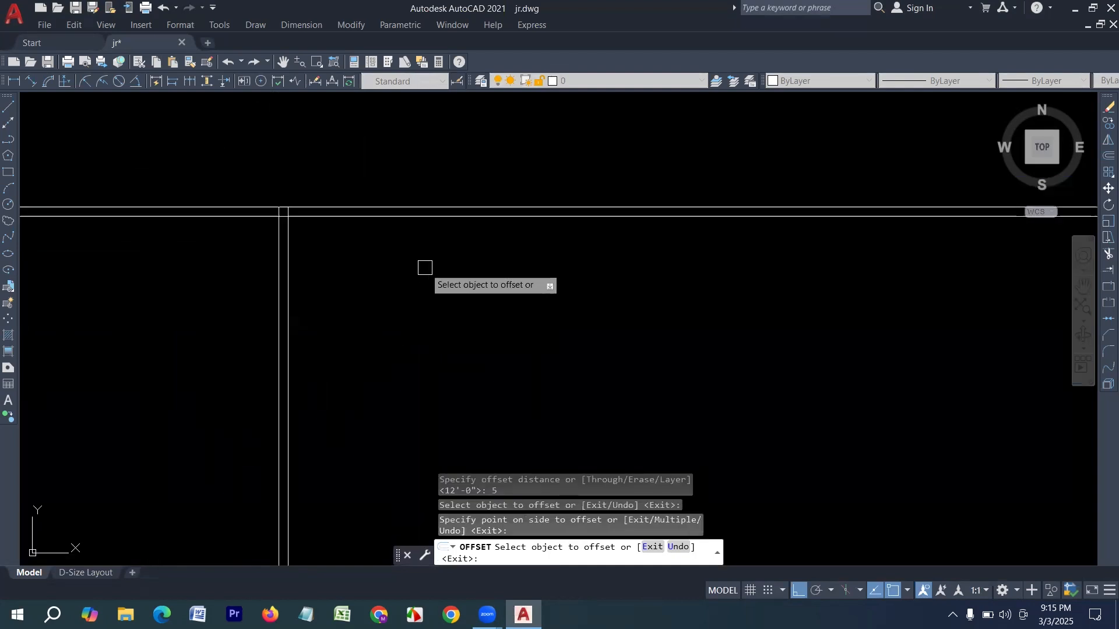
pyautogui.press('Return')
# Offset the right line of the first interior wall 7' to the right
pyautogui.press('Return')
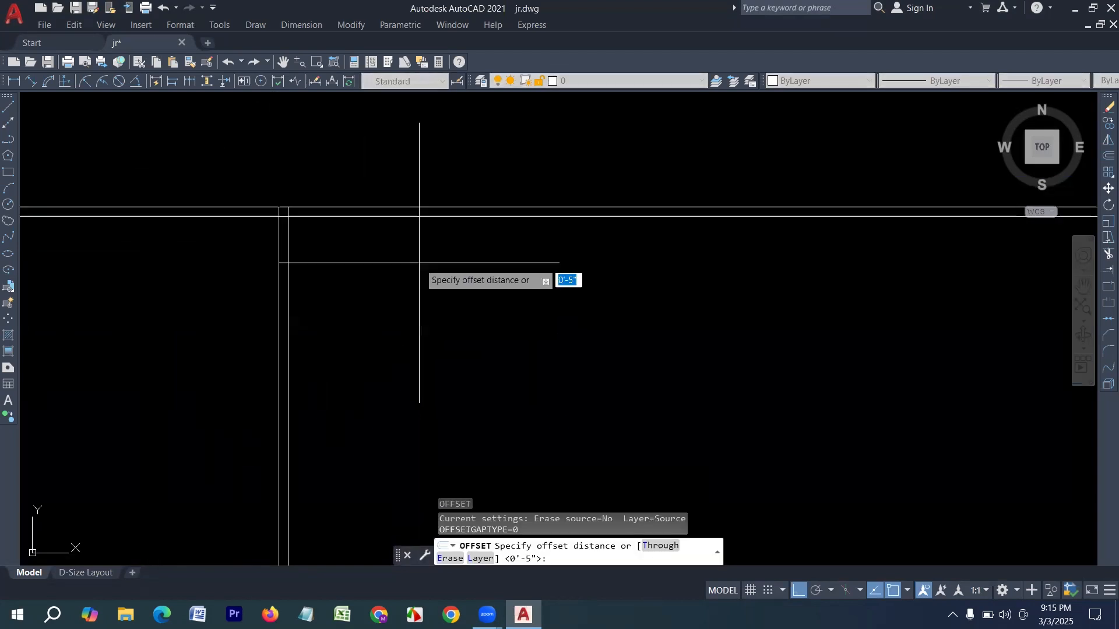
pyautogui.write("7'")
pyautogui.press('Return')
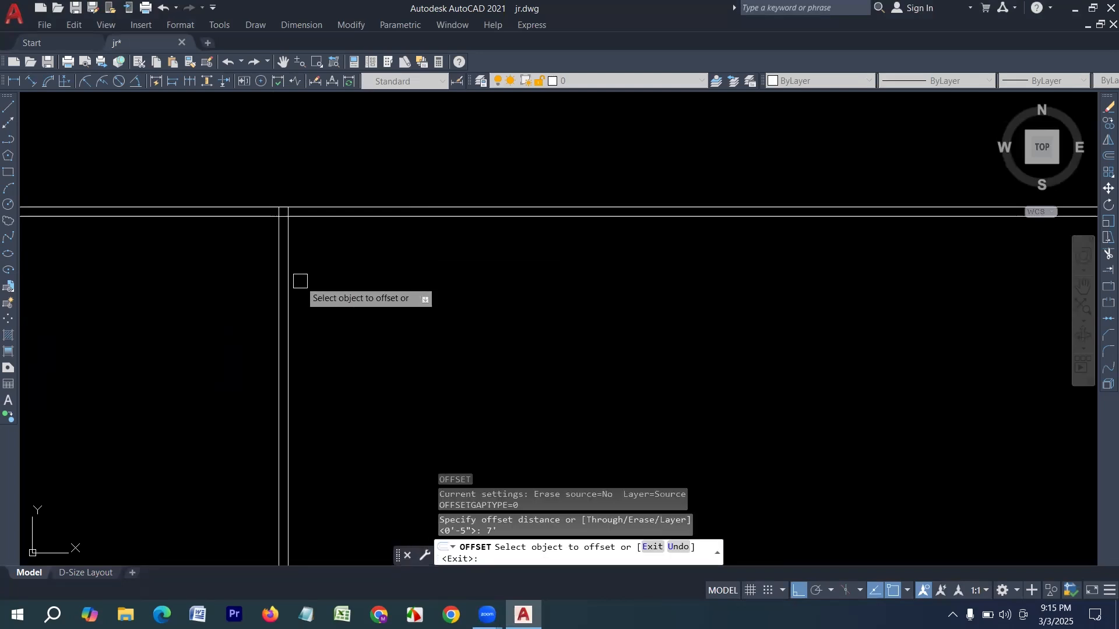
pyautogui.click(289, 287)
pyautogui.click(533, 305)
pyautogui.press('Return')
# Offset the newest vertical line 5" to the right to form the second interior wall
pyautogui.press('Return')
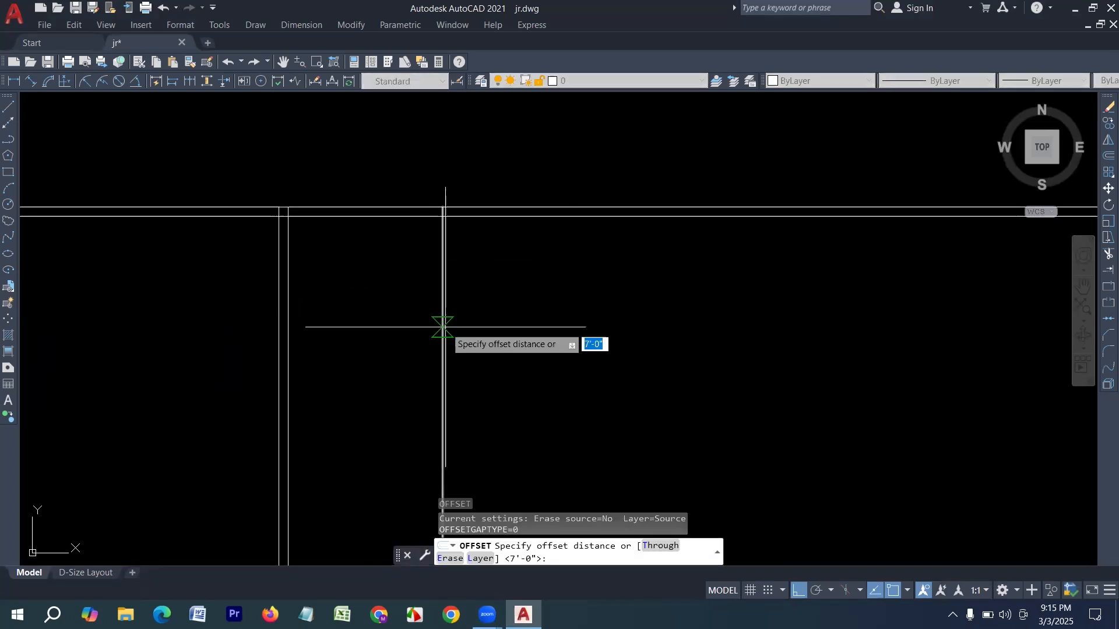
pyautogui.write('5')
pyautogui.press('Return')
pyautogui.click(444, 311)
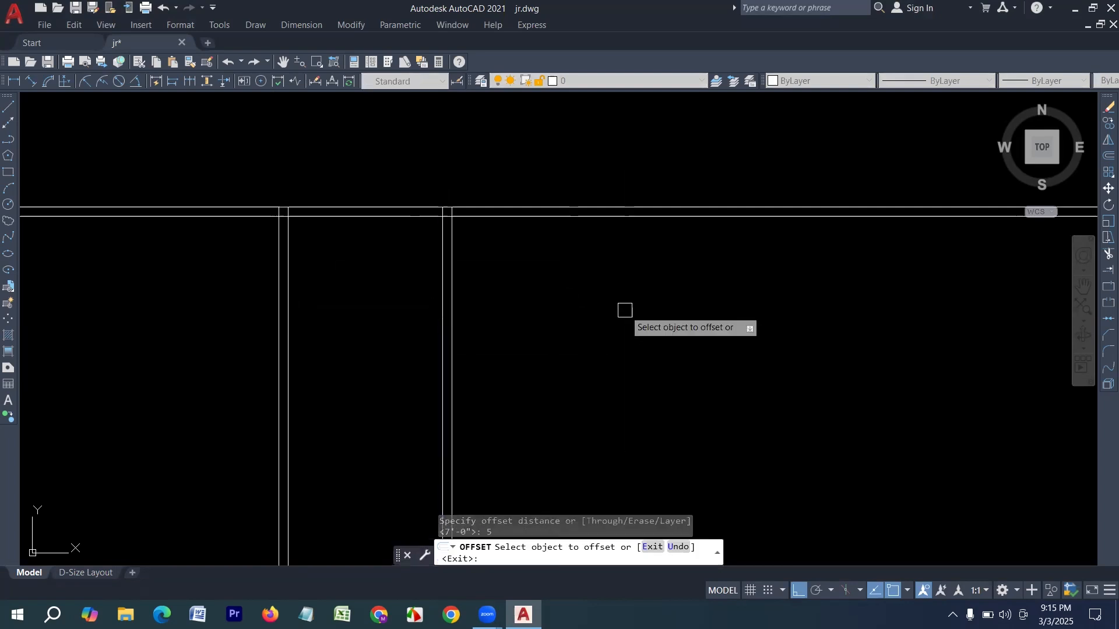
pyautogui.click(624, 315)
pyautogui.press('Return')
# Offset the right line of the second interior wall 12' to the right
pyautogui.press('Return')
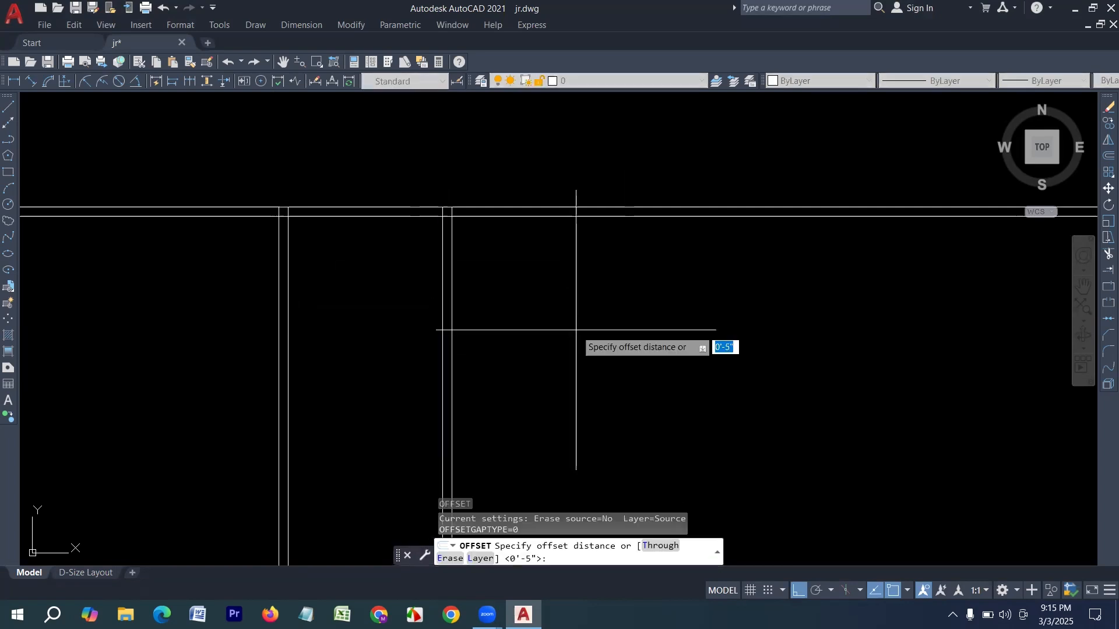
pyautogui.write("12'")
pyautogui.press('Return')
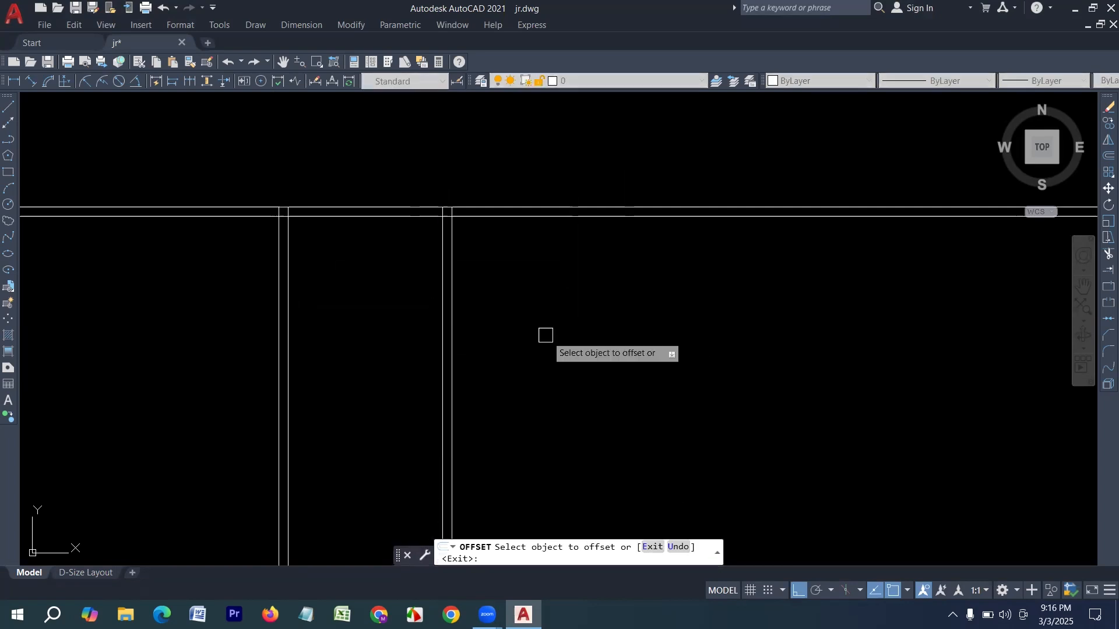
pyautogui.click(459, 300)
pyautogui.click(572, 294)
pyautogui.press('Return')
# Offset the rightmost vertical line 5" to the right to form the right outer wall
pyautogui.press('Return')
pyautogui.write('5')
pyautogui.press('Return')
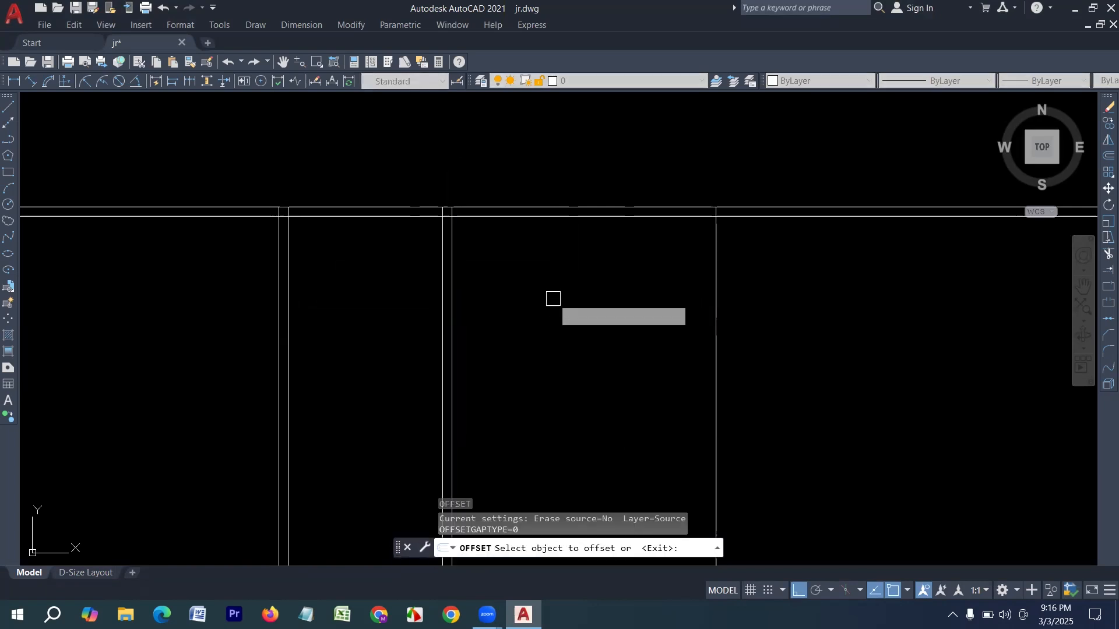
pyautogui.scroll(-2, 553, 298)
pyautogui.click(652, 294)
pyautogui.click(670, 300)
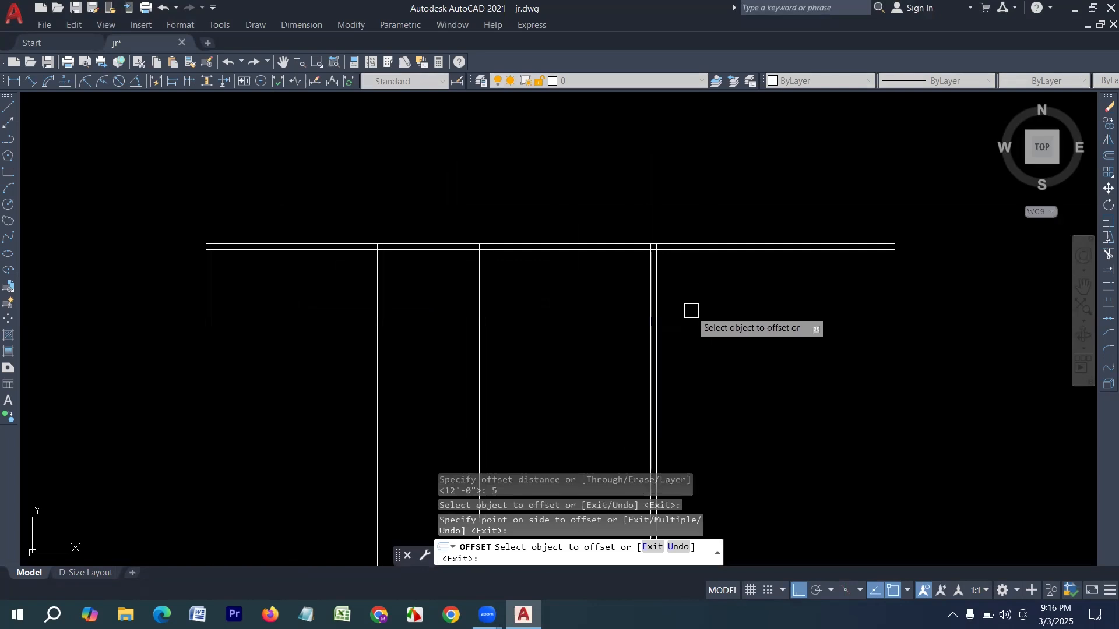
pyautogui.press('Escape')
pyautogui.press('Escape')
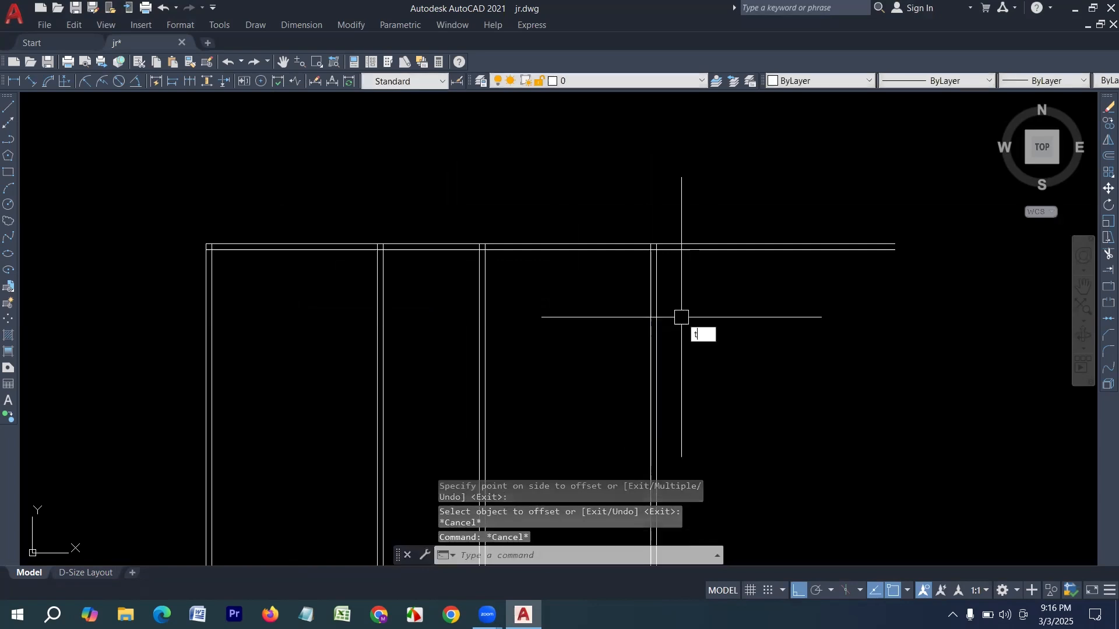
# Trim the two top wall lines that extend past the right outer wall
pyautogui.write('tr')
pyautogui.press('Return')
pyautogui.moveTo(679, 315)
pyautogui.mouseDown()
pyautogui.moveTo(712, 187)
pyautogui.moveTo(680, 222)
pyautogui.mouseUp()
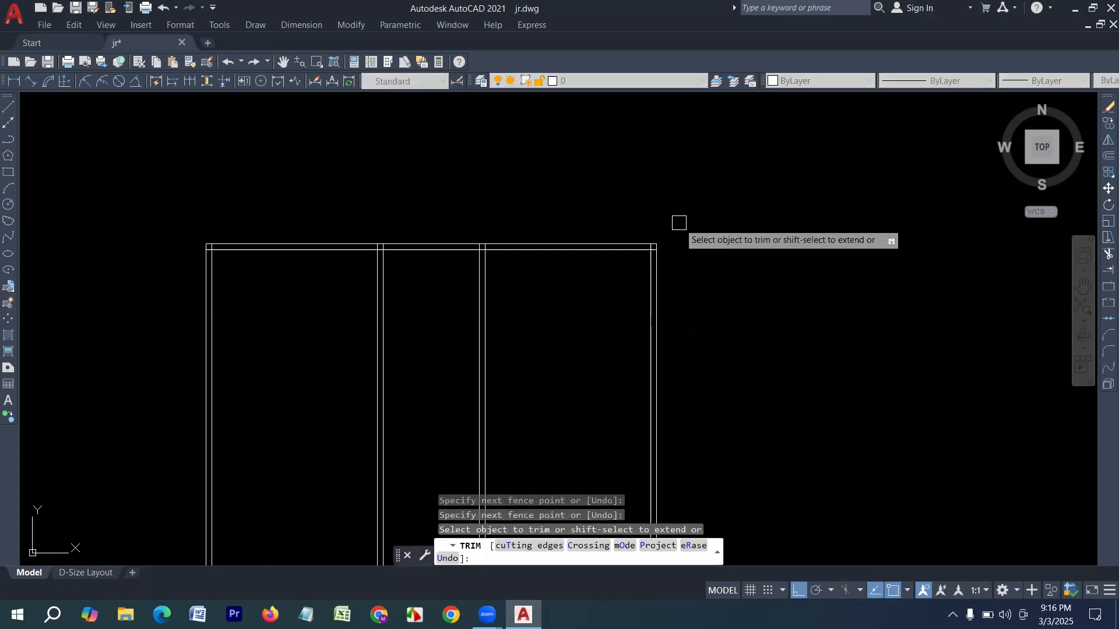
pyautogui.press('Escape')
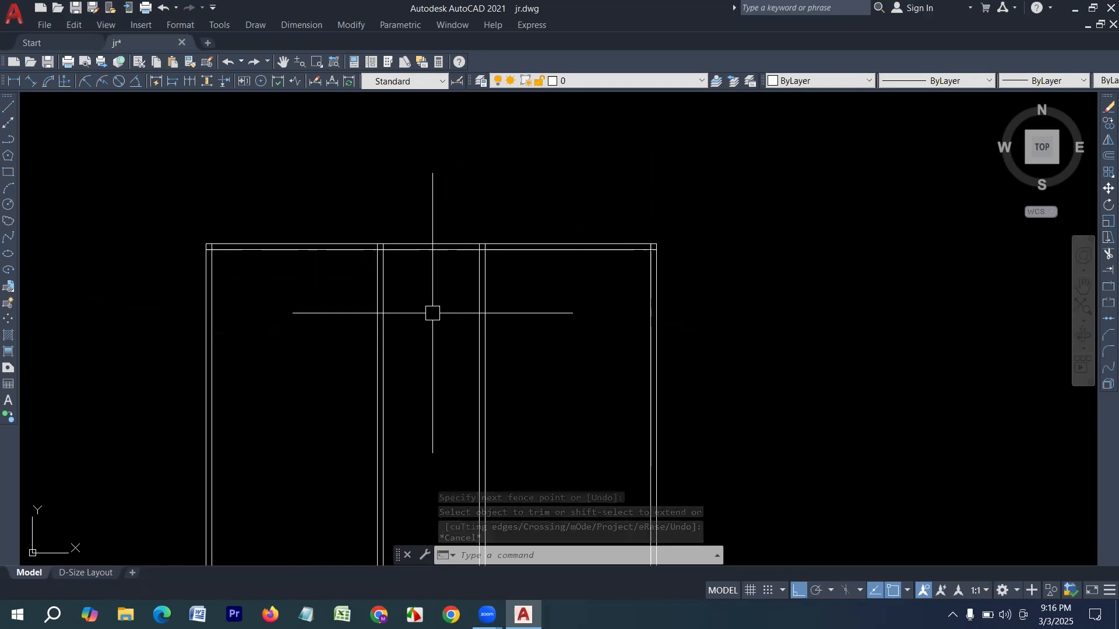
# Offset the inner line of the top wall 12' downward
pyautogui.moveTo(577, 331); pyautogui.dragTo(583, 310, button='middle')
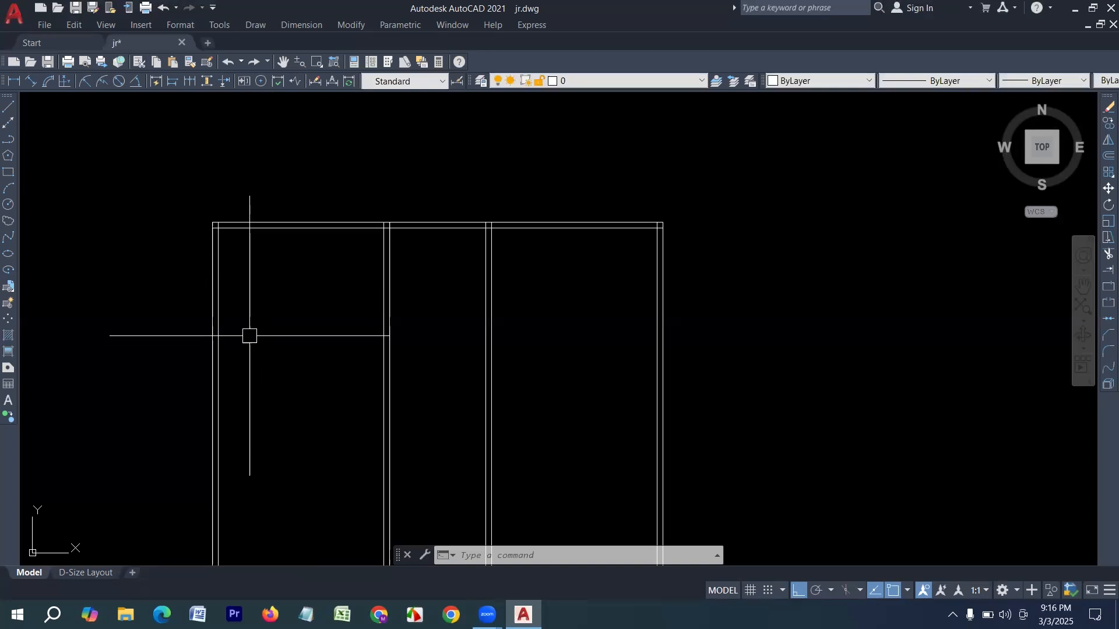
pyautogui.press('Escape')
pyautogui.press('Escape')
pyautogui.write('o')
pyautogui.press('Return')
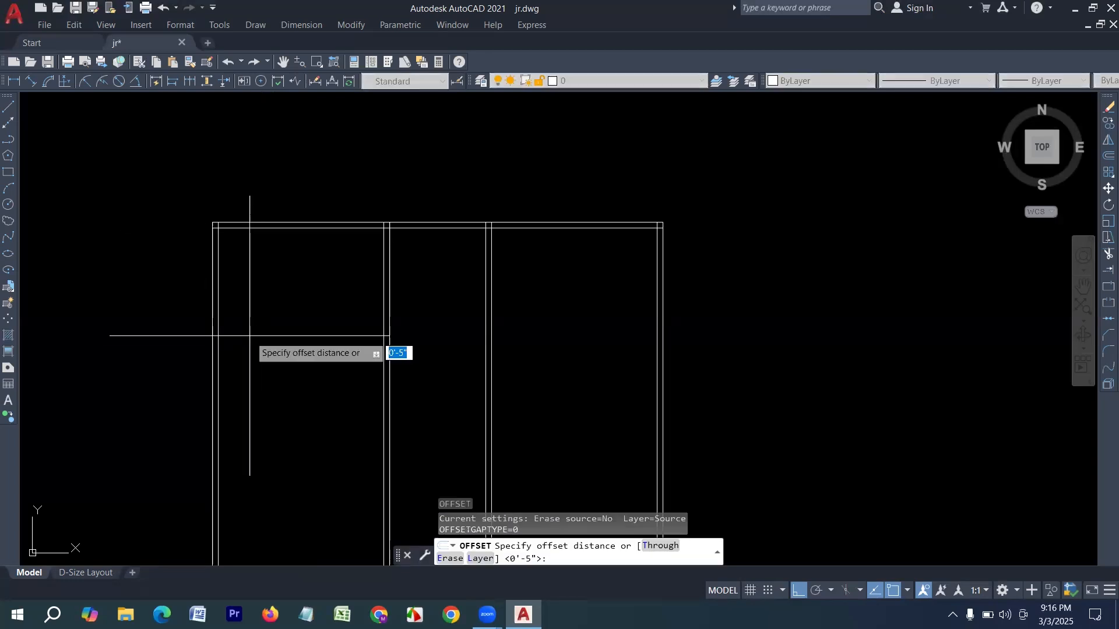
pyautogui.press('Return')
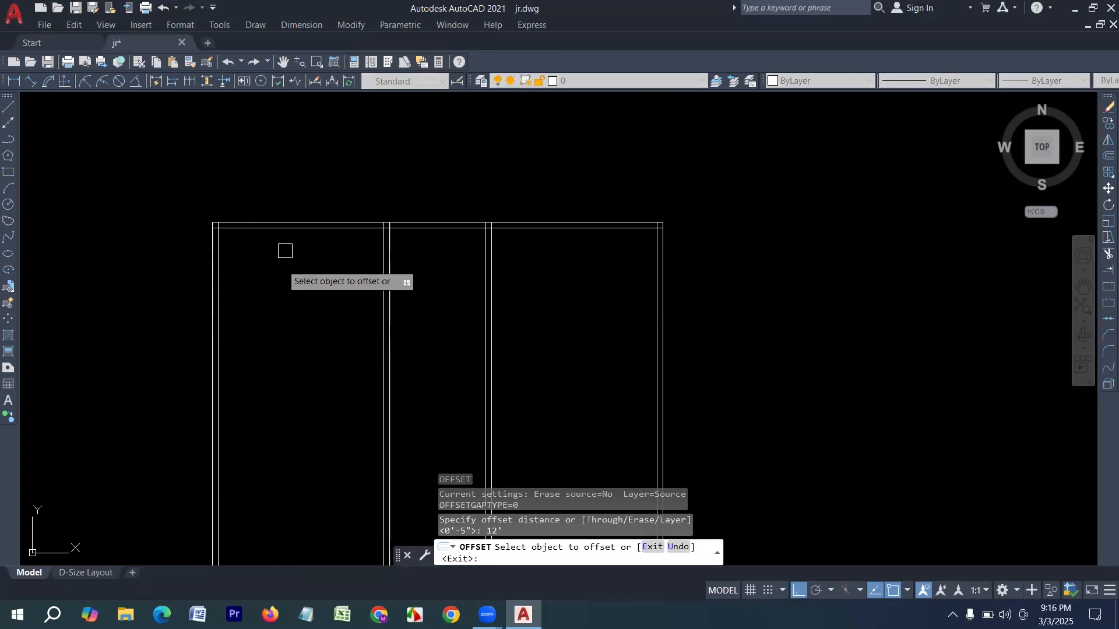
pyautogui.click(287, 226)
pyautogui.click(294, 336)
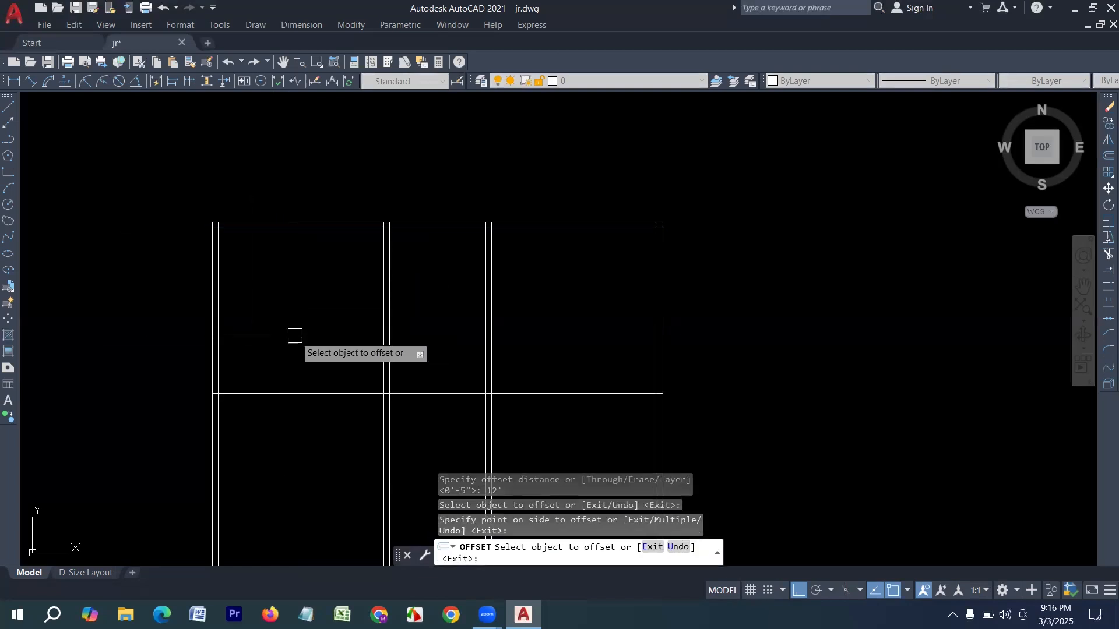
pyautogui.press('Return')
# Offset the new horizontal line 5" downward to form the first horizontal interior wall
pyautogui.press('Return')
pyautogui.press('Return')
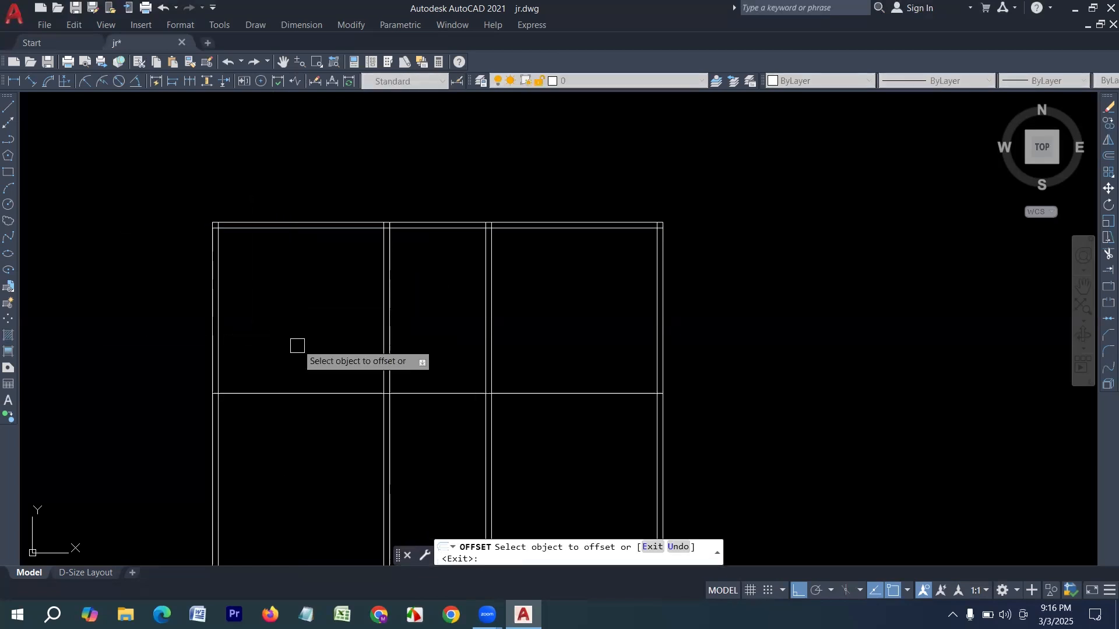
pyautogui.click(307, 394)
pyautogui.click(299, 440)
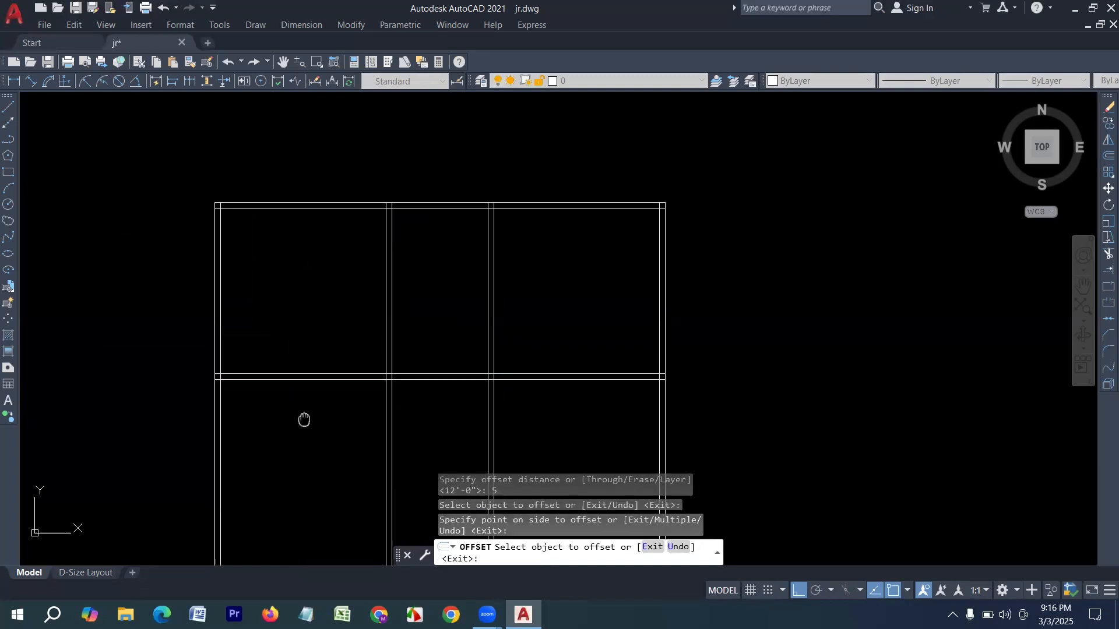
pyautogui.scroll(-2, 302, 420)
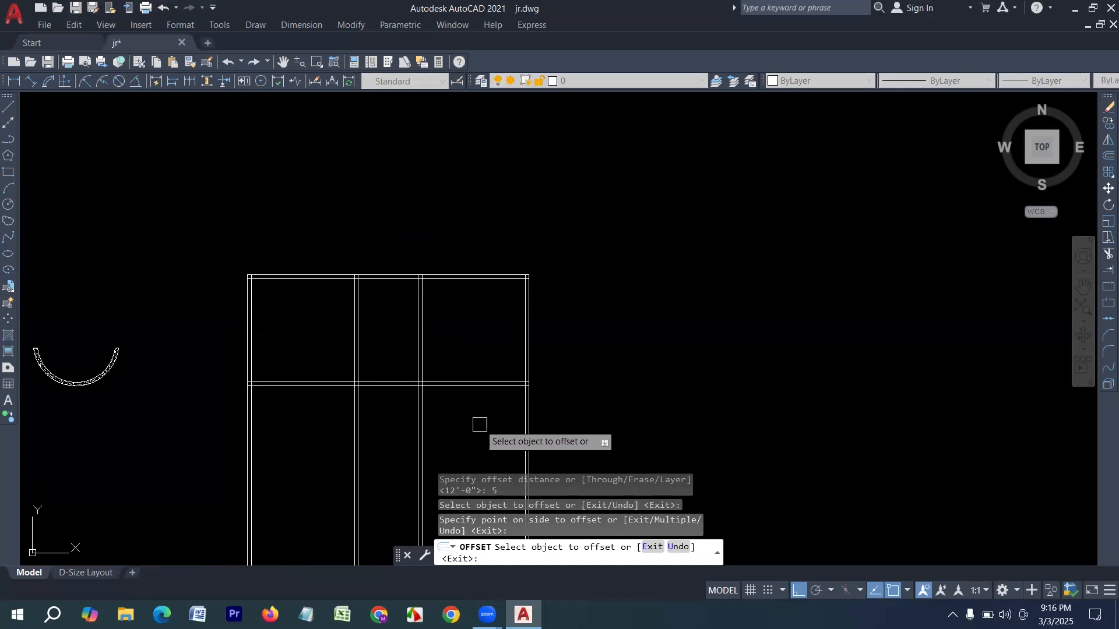
pyautogui.press('Escape')
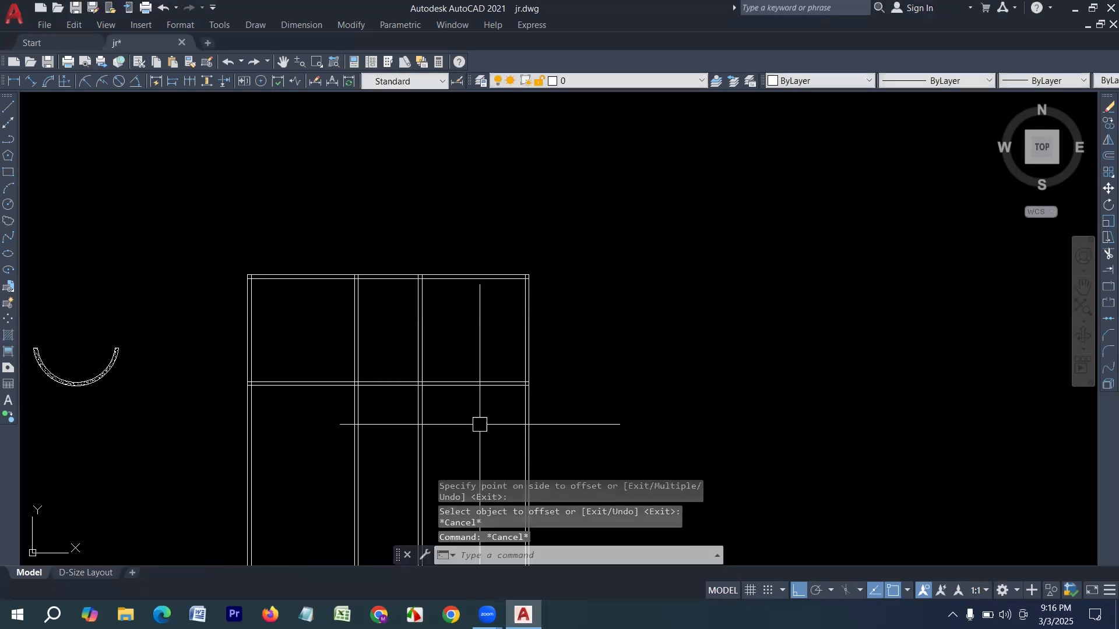
# Offset the lower line of the horizontal interior wall 5' downward, and offset the resulting line 5" downward to form another wall
pyautogui.press('Return')
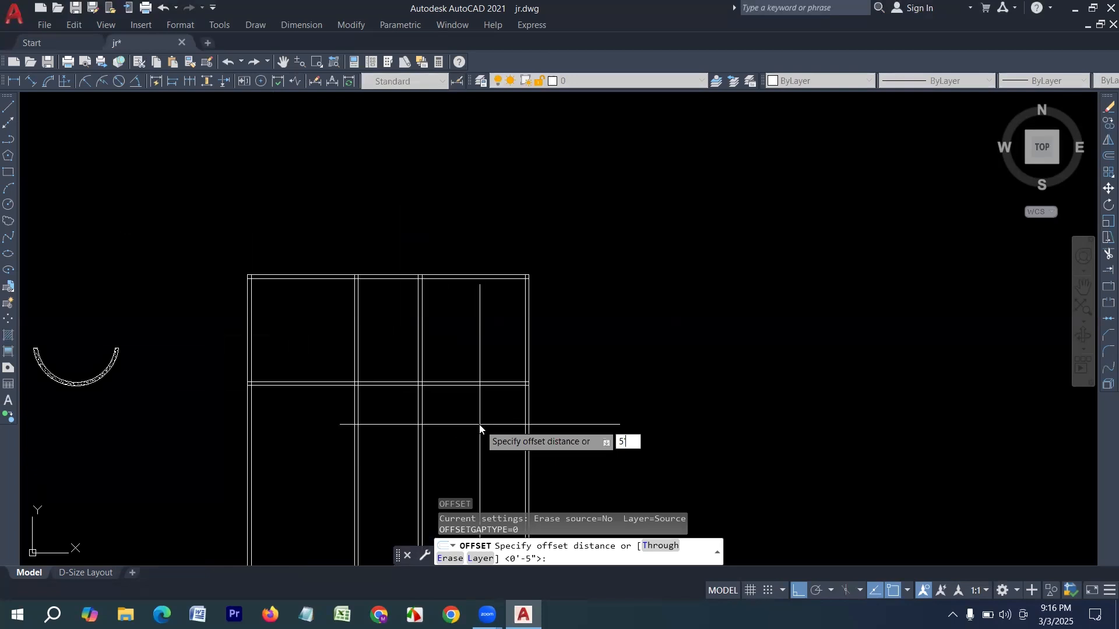
pyautogui.press('Return')
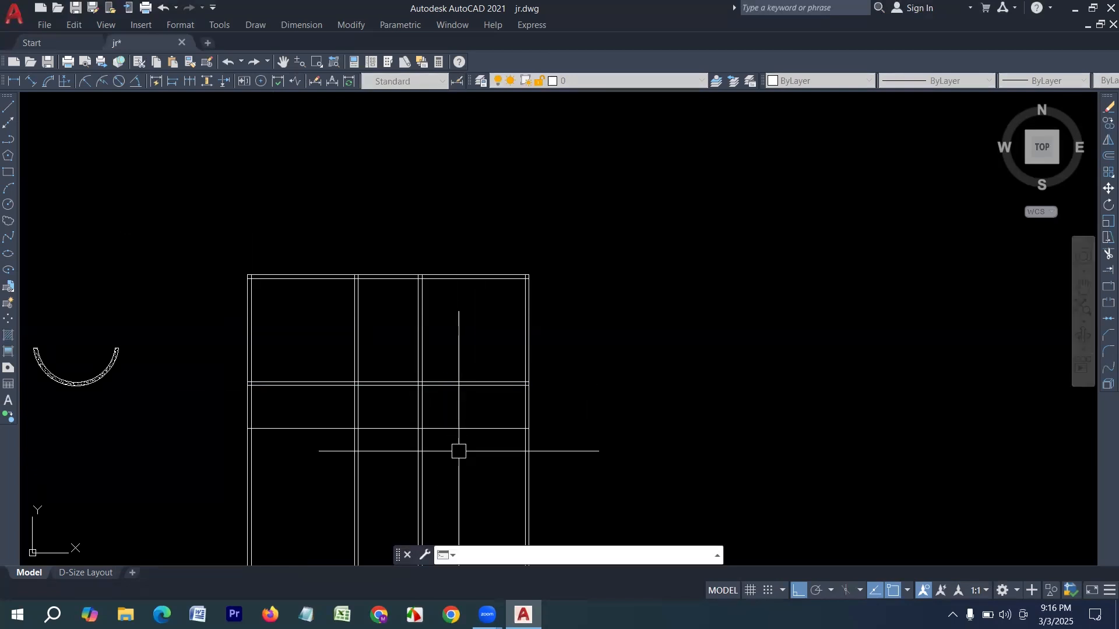
pyautogui.click(452, 428)
pyautogui.click(449, 466)
pyautogui.moveTo(448, 466); pyautogui.dragTo(440, 394, button='middle')
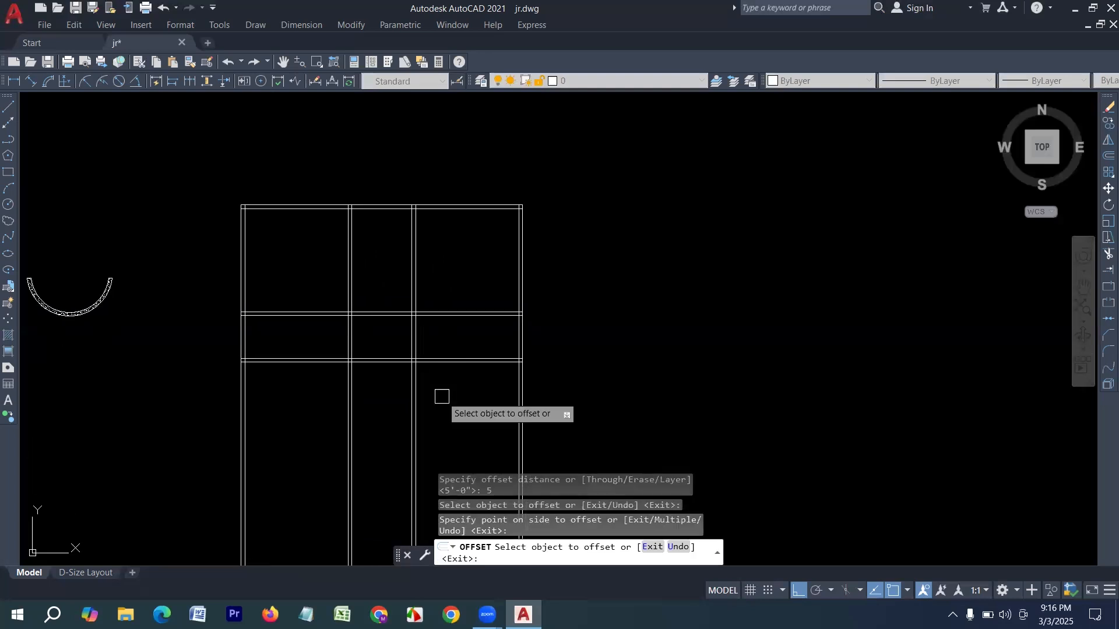
# Offset the lower line of the second horizontal interior wall 12' downward
pyautogui.press('Return')
pyautogui.press('Return')
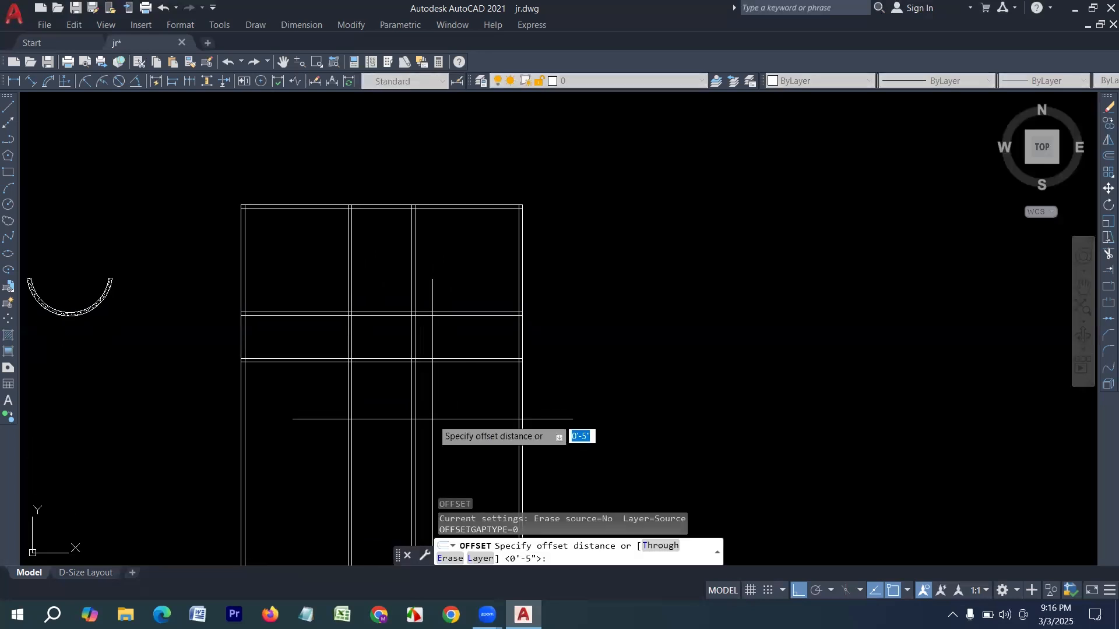
pyautogui.write("12'")
pyautogui.press('Return')
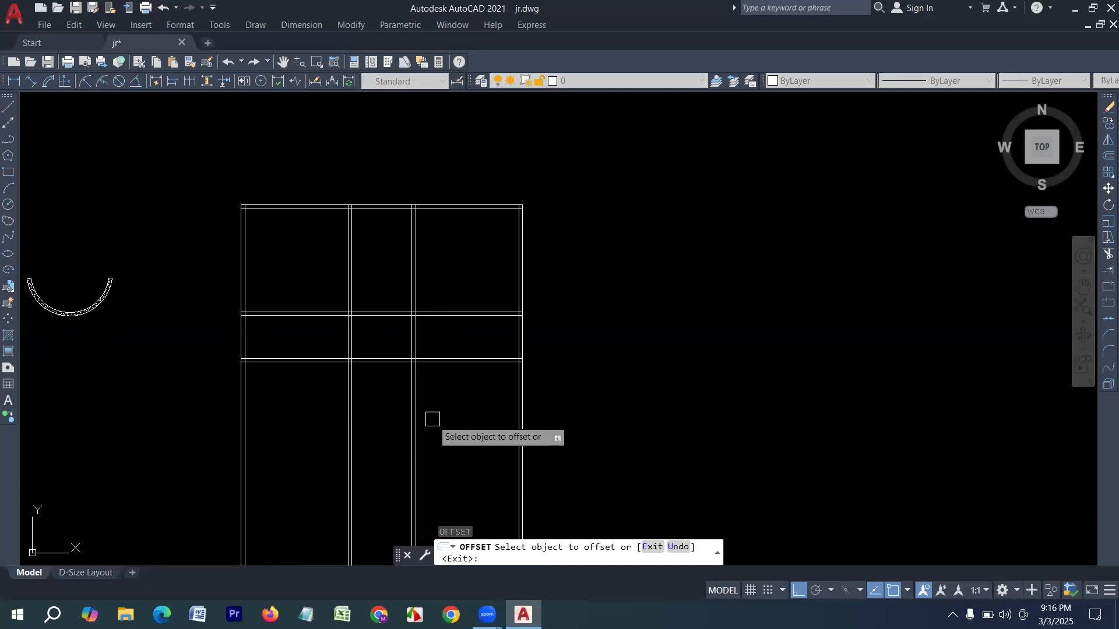
pyautogui.click(460, 362)
pyautogui.click(455, 414)
pyautogui.press('Return')
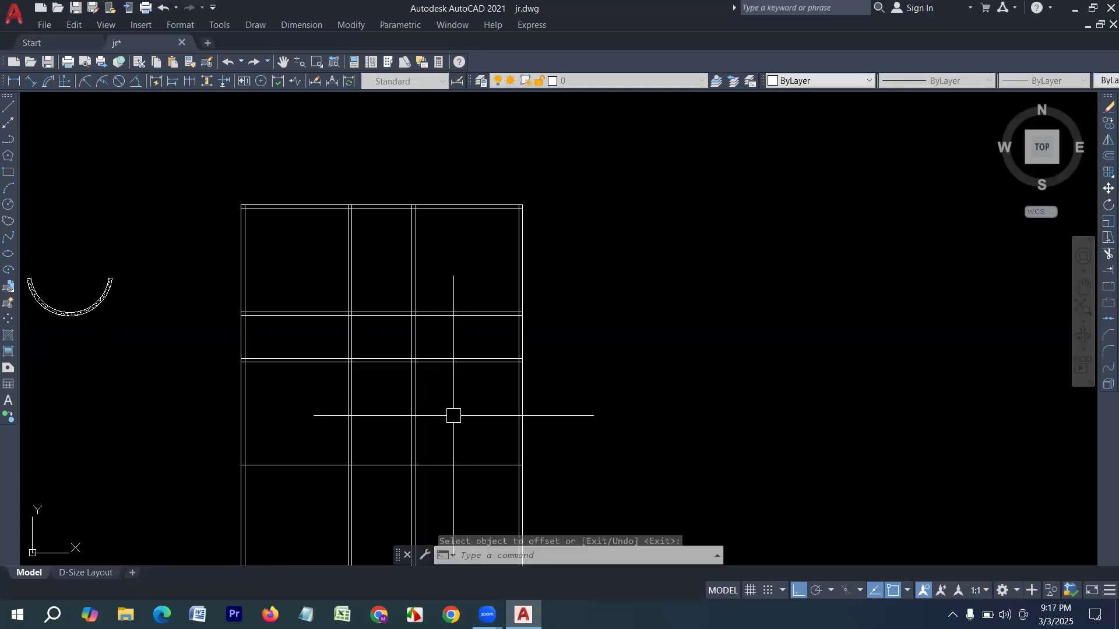
# Offset the new lowest horizontal line 5" downward to form the bottom outer wall
pyautogui.press('Return')
pyautogui.write('1')
pyautogui.press('Return')
pyautogui.click(455, 465)
pyautogui.click(394, 504)
pyautogui.scroll(-2, 414, 437)
pyautogui.press('Return')
pyautogui.press('Escape')
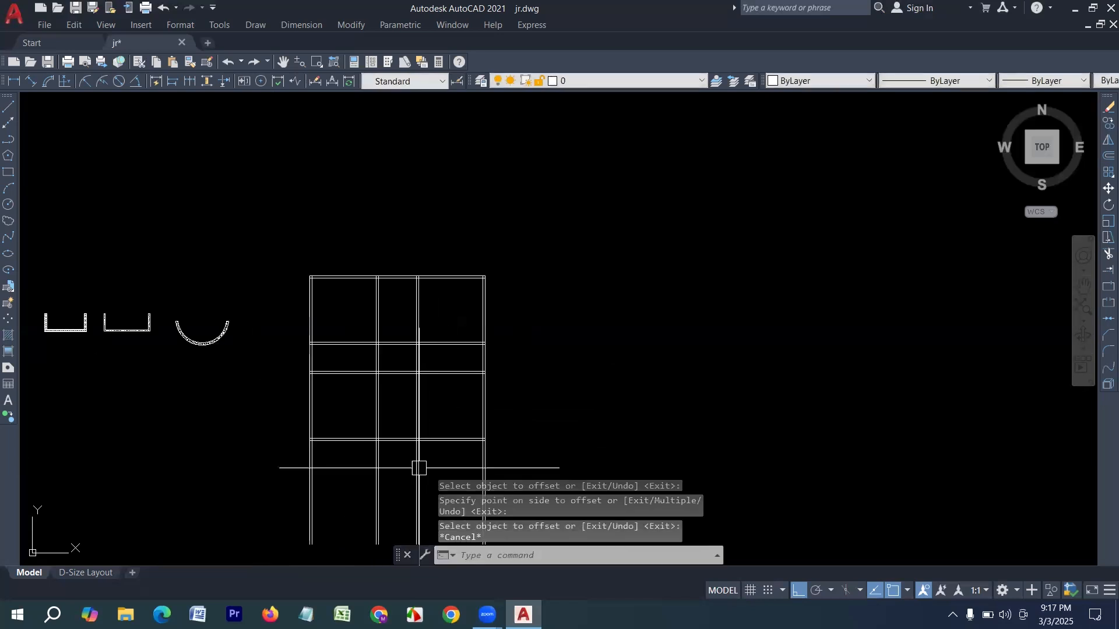
# Trim all vertical wall lines that extend below the bottom outer wall
pyautogui.press('Return')
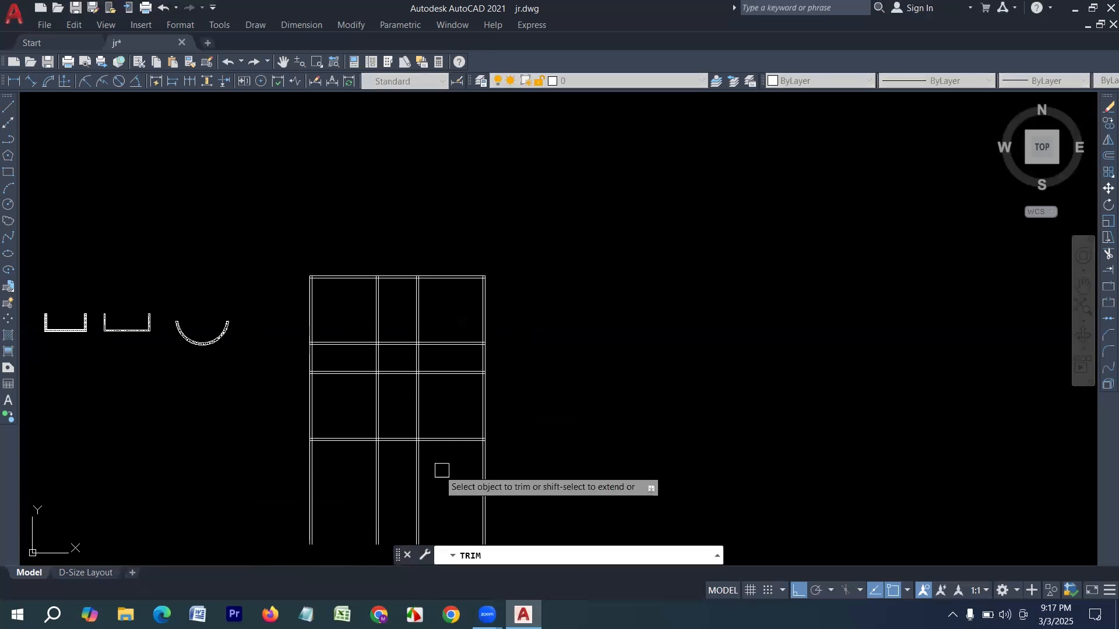
pyautogui.moveTo(518, 463)
pyautogui.mouseDown()
pyautogui.moveTo(233, 481)
pyautogui.moveTo(244, 472)
pyautogui.mouseUp()
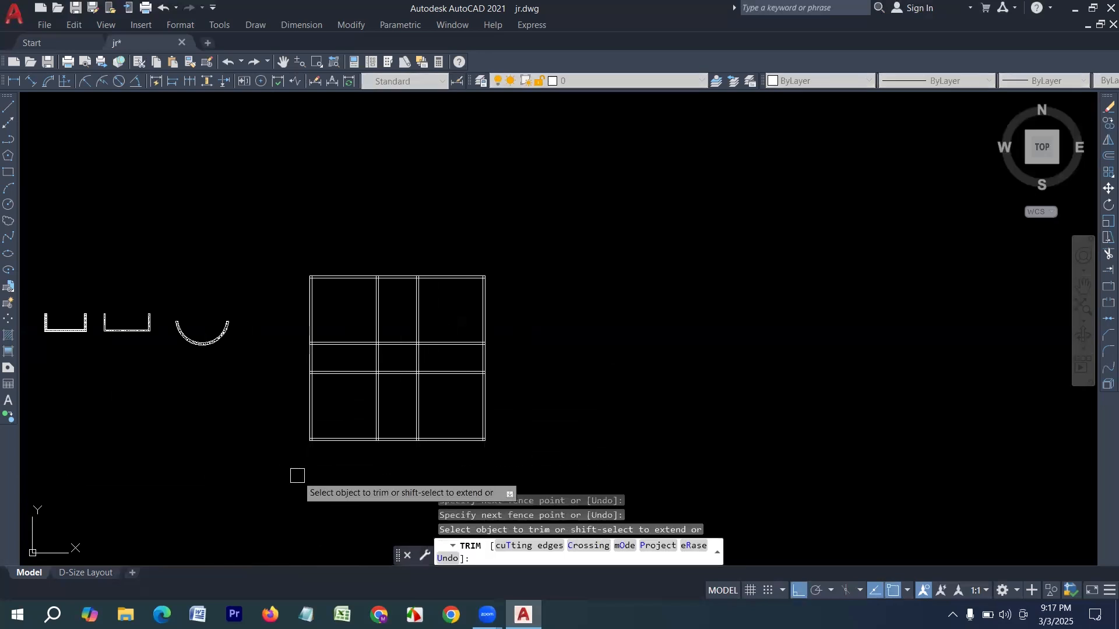
pyautogui.press('Escape')
# Draw a horizontal line along the top wall's inner line, spanning the outermost lines of the two vertical interior walls
pyautogui.scroll(2, 438, 366)
pyautogui.scroll(2, 438, 366)
pyautogui.moveTo(130, 230); pyautogui.dragTo(147, 265, button='middle')
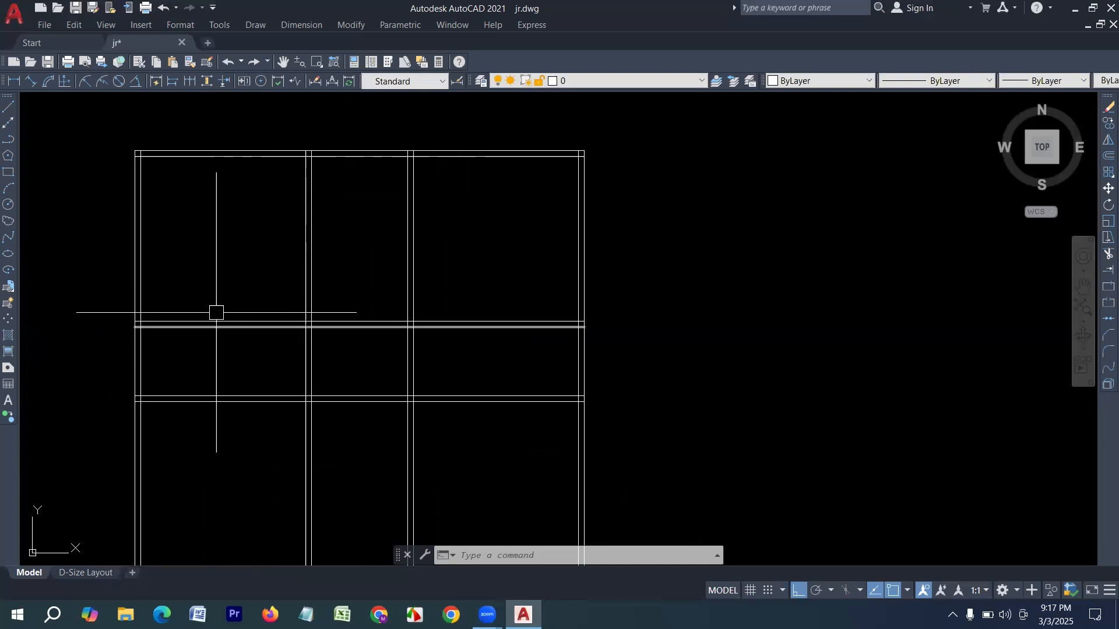
pyautogui.moveTo(209, 461); pyautogui.dragTo(180, 437, button='middle')
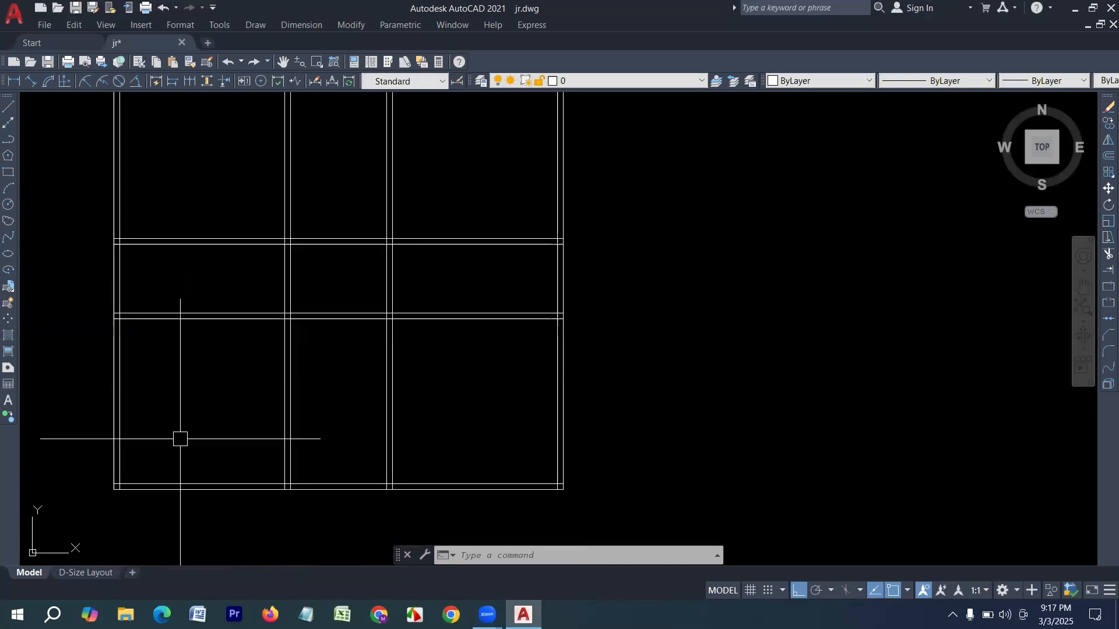
pyautogui.scroll(-2, 159, 419)
pyautogui.scroll(2, 171, 309)
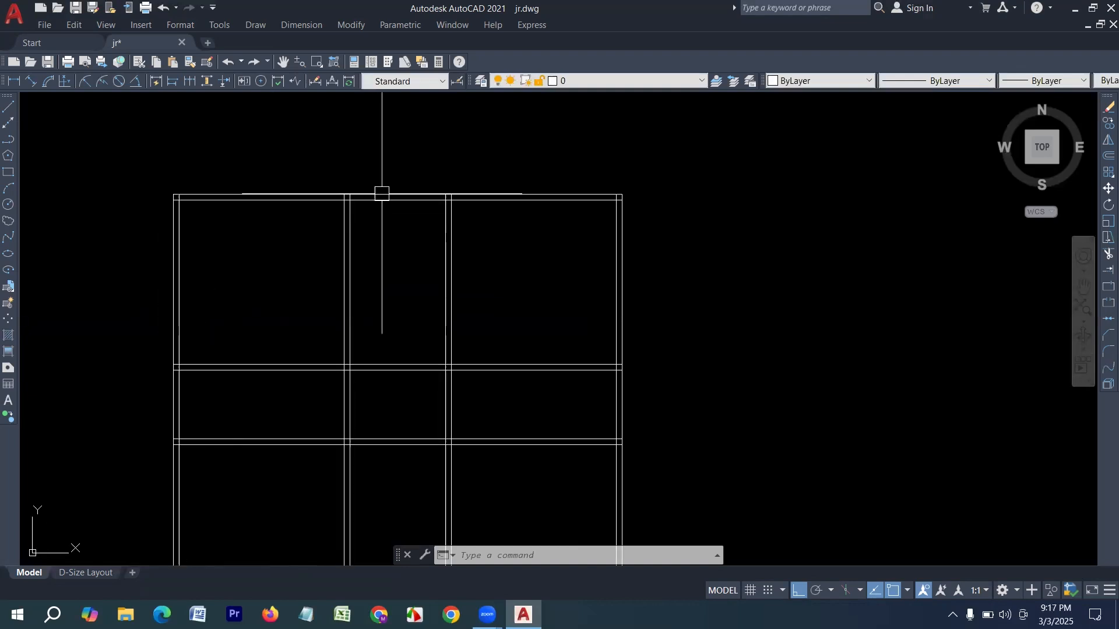
pyautogui.click(8, 107)
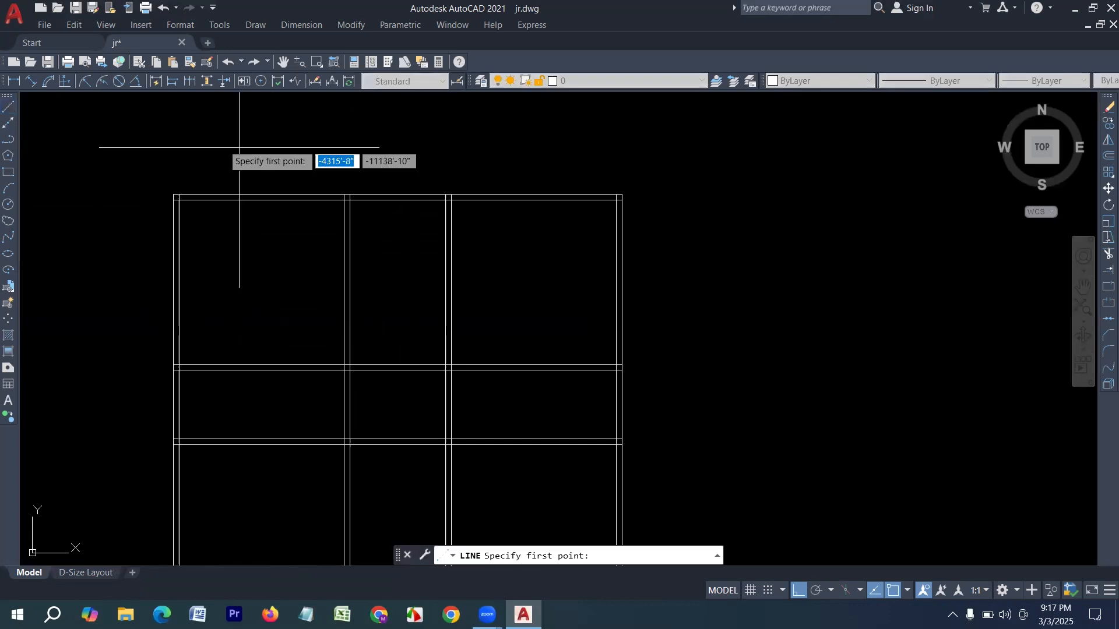
pyautogui.scroll(2, 371, 130)
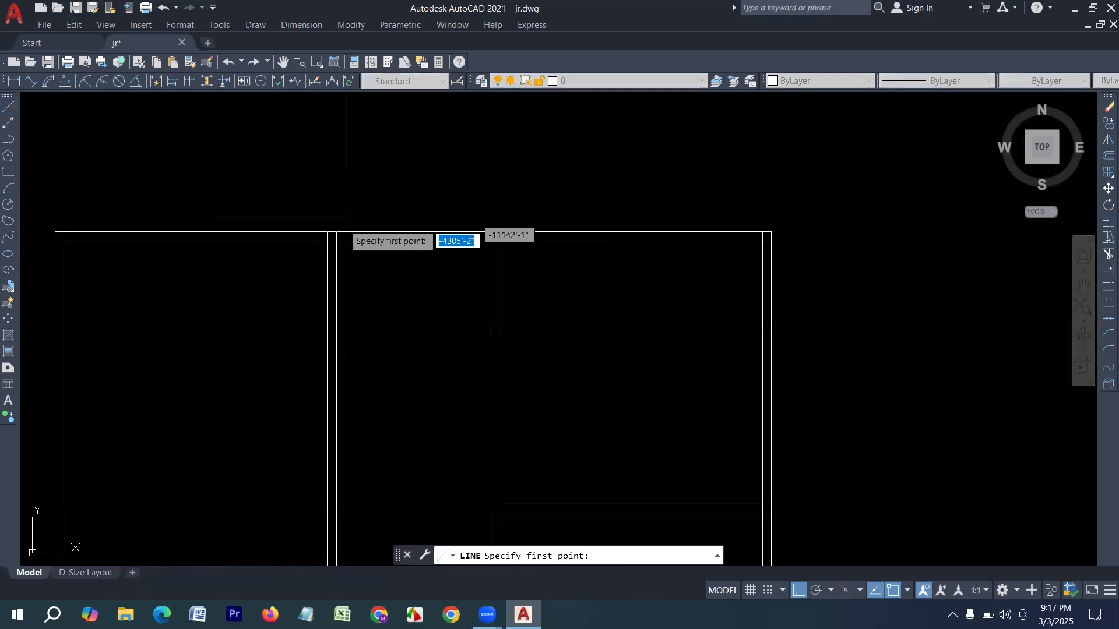
pyautogui.click(327, 241)
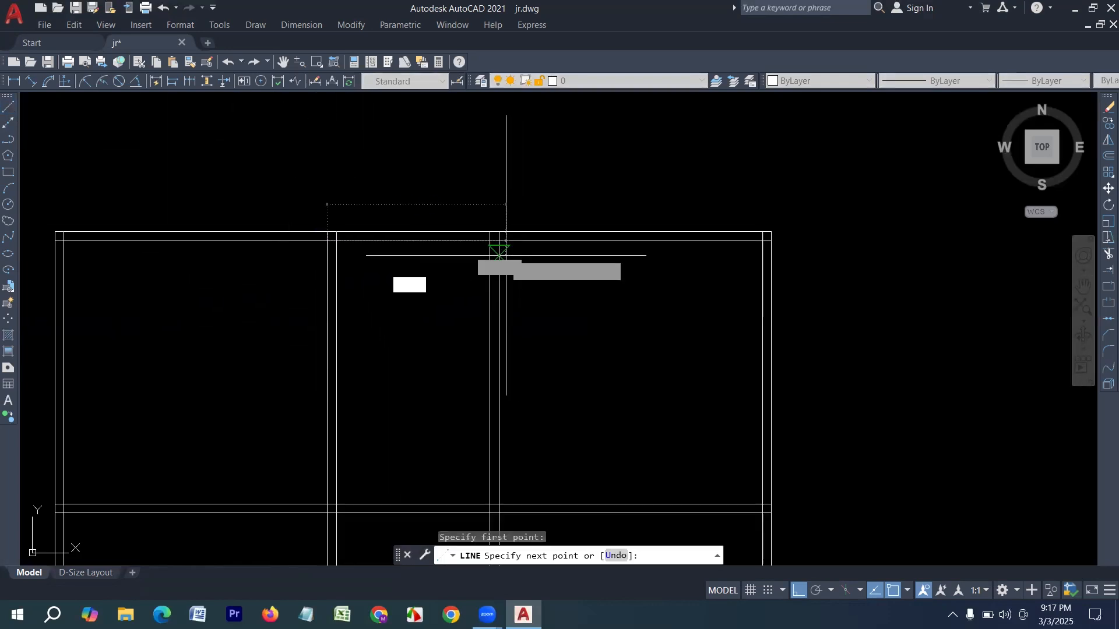
pyautogui.click(499, 241)
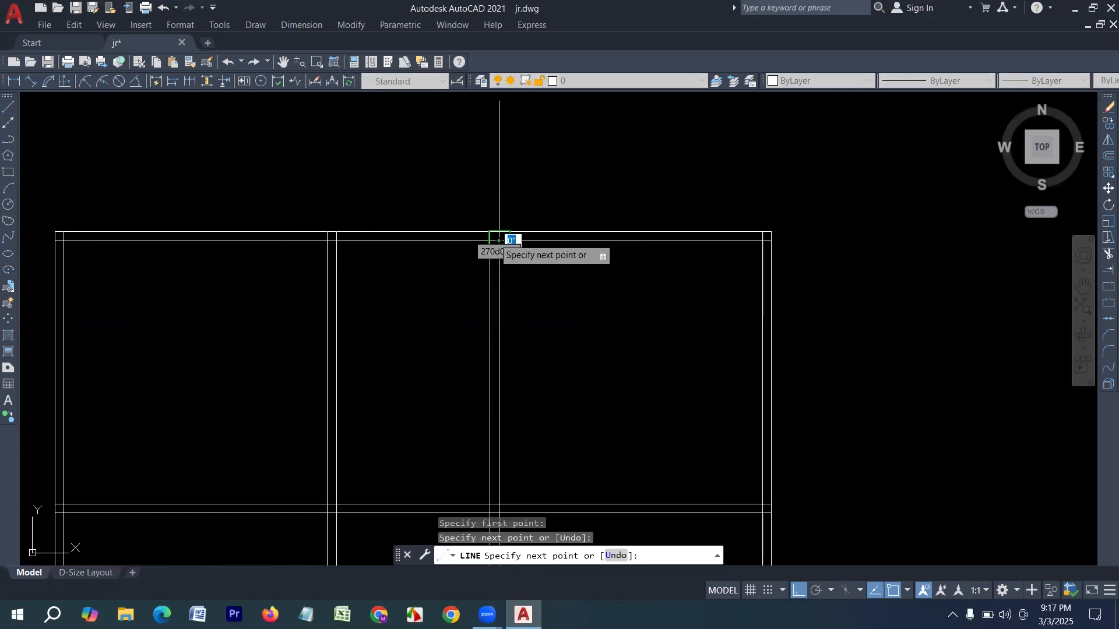
pyautogui.press('Escape')
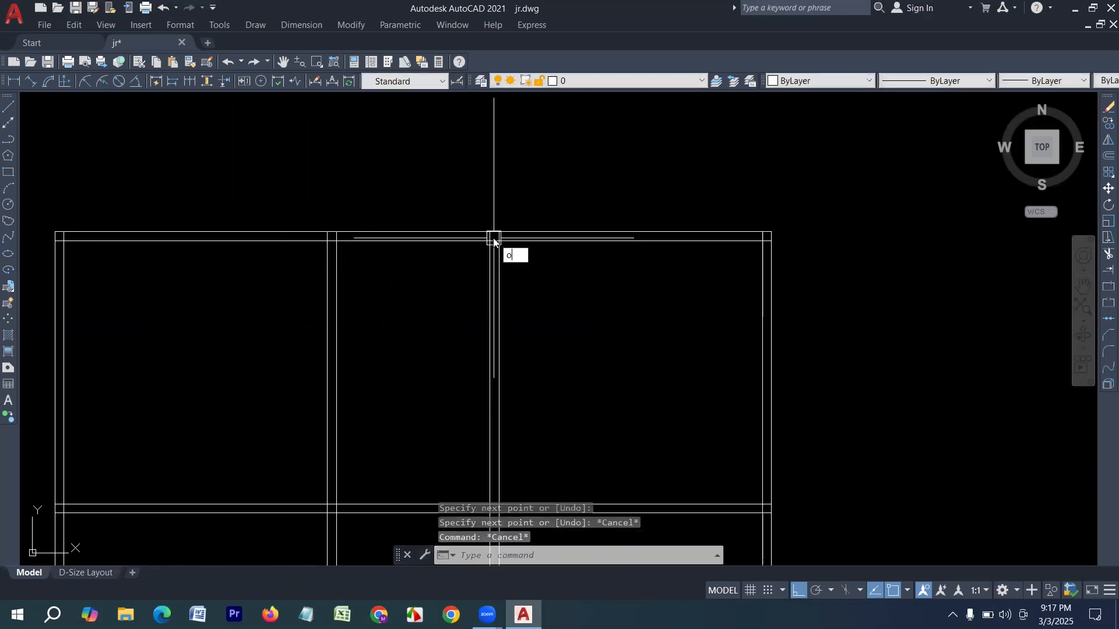
# Offset the short line between the two vertical interior walls 6' downward
pyautogui.write('o')
pyautogui.press('Return')
pyautogui.press('Return')
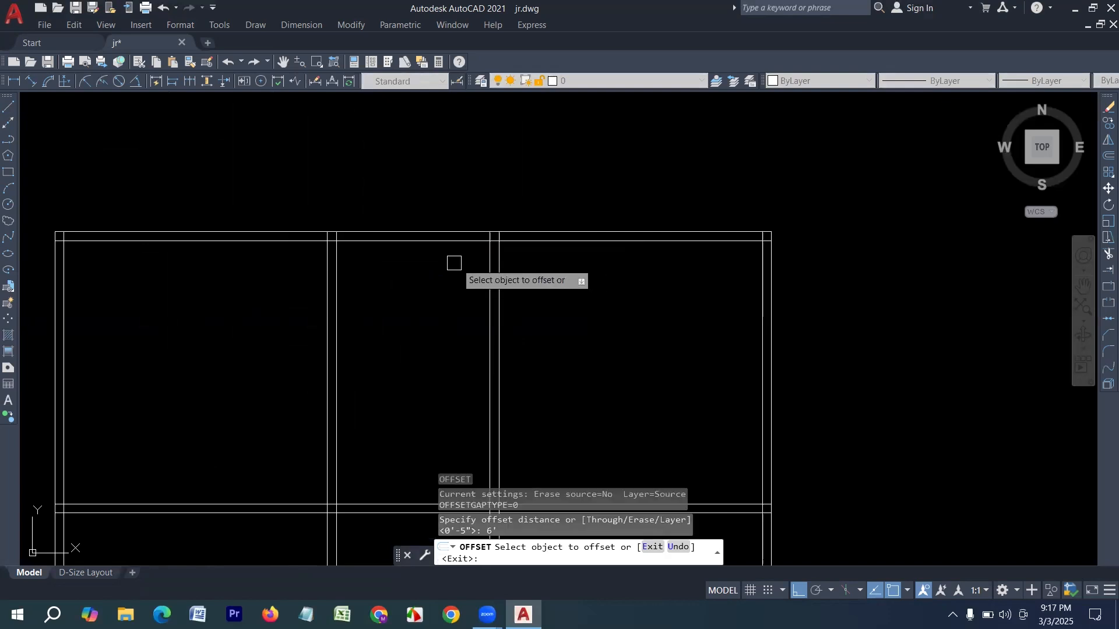
pyautogui.click(425, 241)
pyautogui.press('Return')
# Offset the short horizontal line 5" downward to form a wall across the top middle room
pyautogui.press('Return')
pyautogui.write('5')
pyautogui.press('Return')
pyautogui.click(393, 372)
pyautogui.click(394, 414)
pyautogui.press('Escape')
pyautogui.press('Escape')
pyautogui.press('Escape')
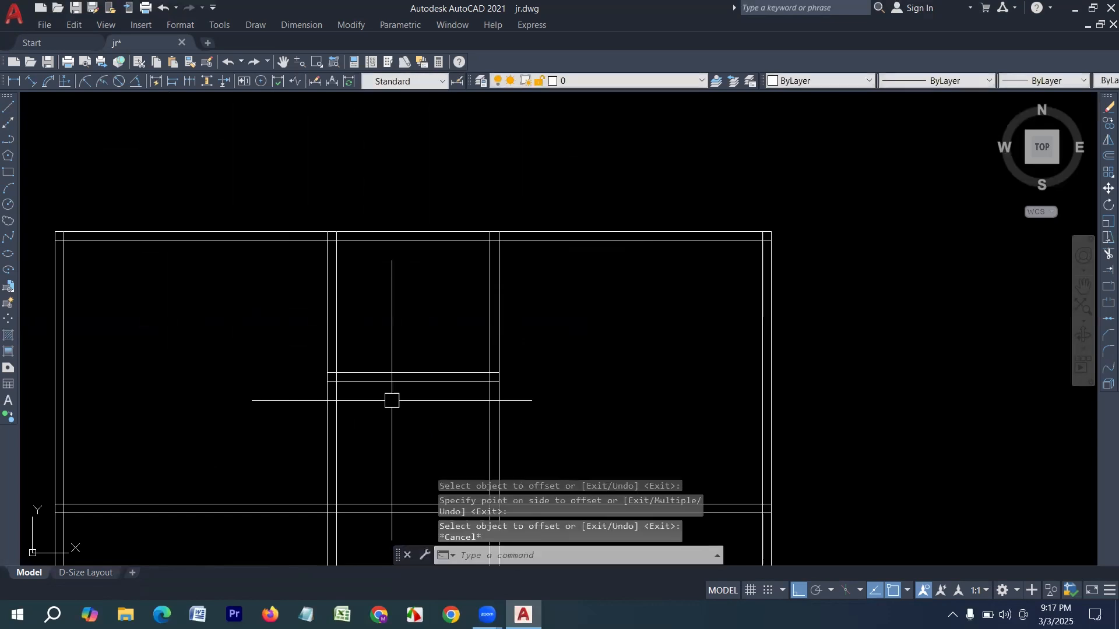
# Draw a vertical line along the left outer wall's inner line, spanning the two horizontal interior walls
pyautogui.scroll(-1, 454, 327)
pyautogui.scroll(-2, 454, 327)
pyautogui.scroll(2, 387, 411)
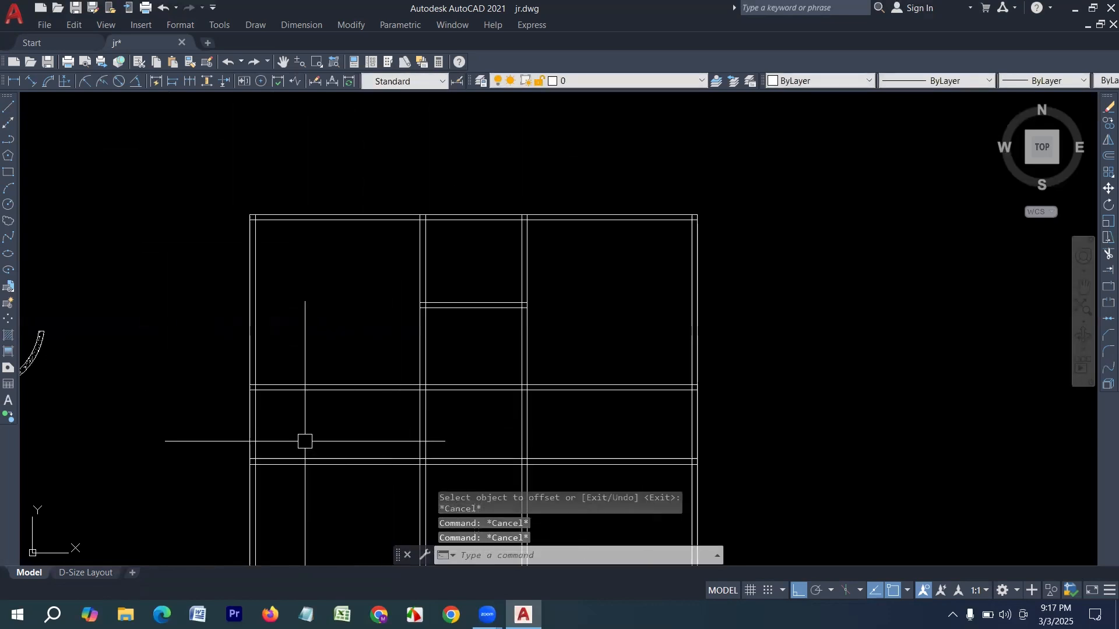
pyautogui.scroll(2, 294, 431)
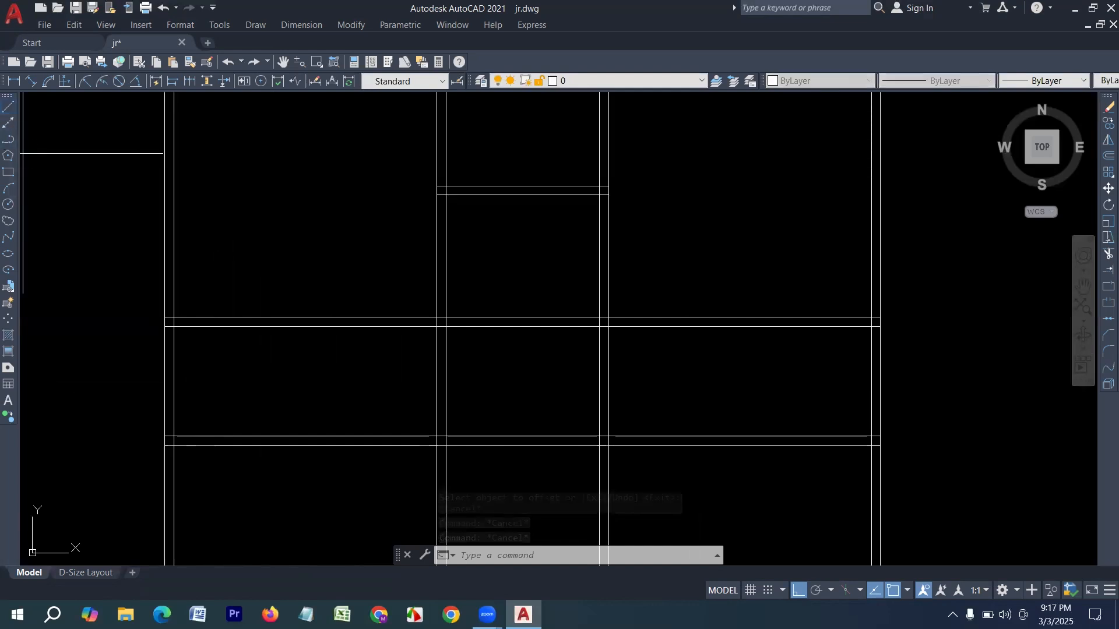
pyautogui.click(8, 108)
pyautogui.click(173, 313)
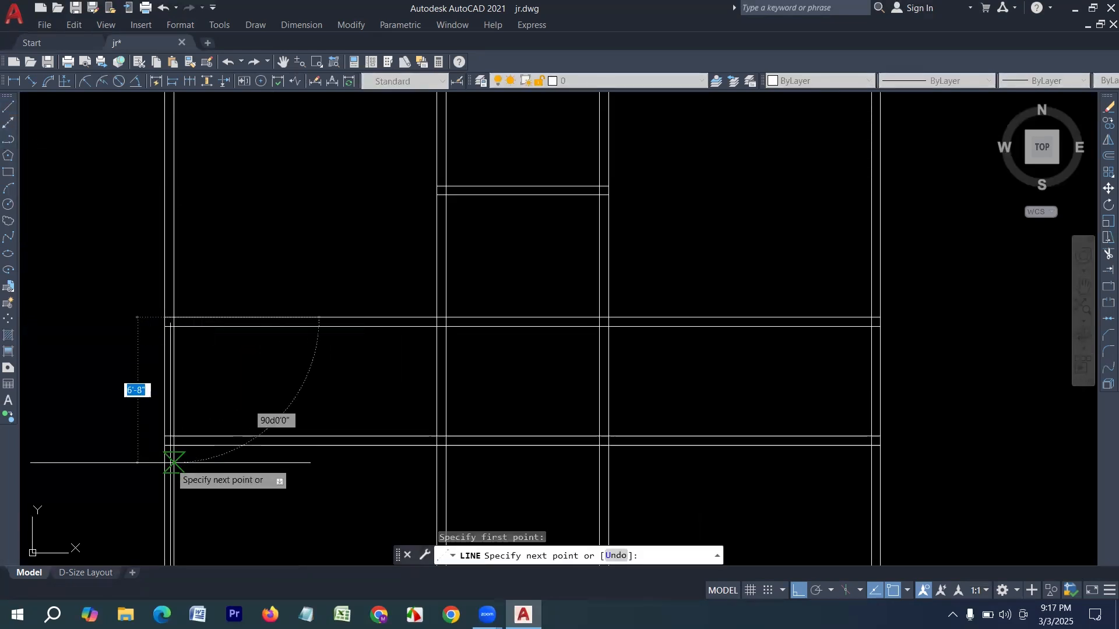
pyautogui.click(174, 437)
pyautogui.press('Return')
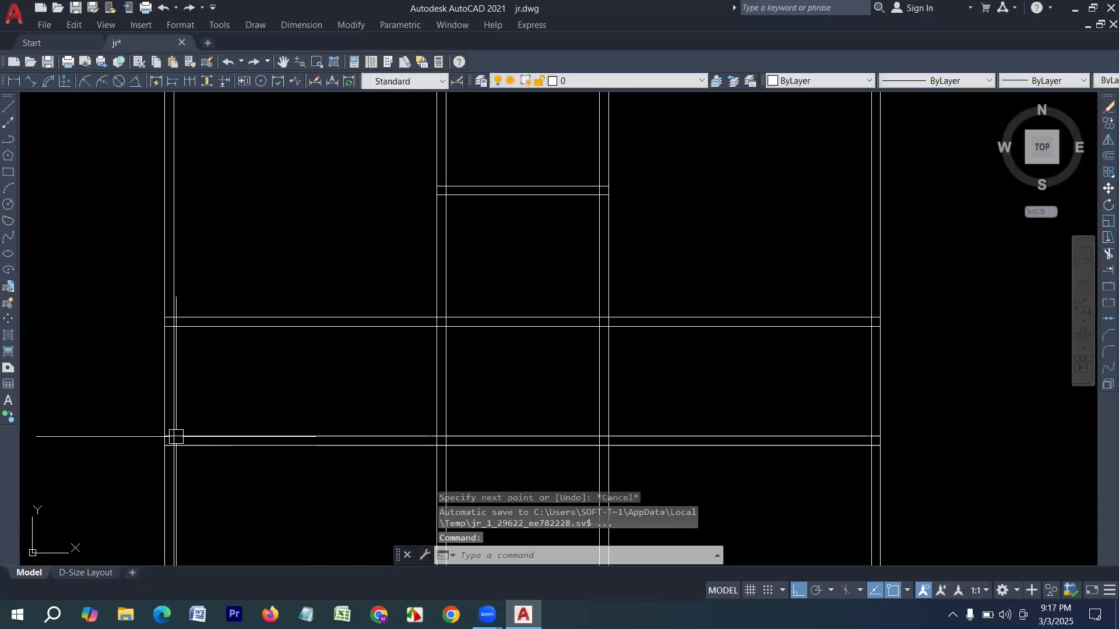
# Offset the short vertical line 7' to the right between the two horizontal interior walls
pyautogui.write('o')
pyautogui.press('Return')
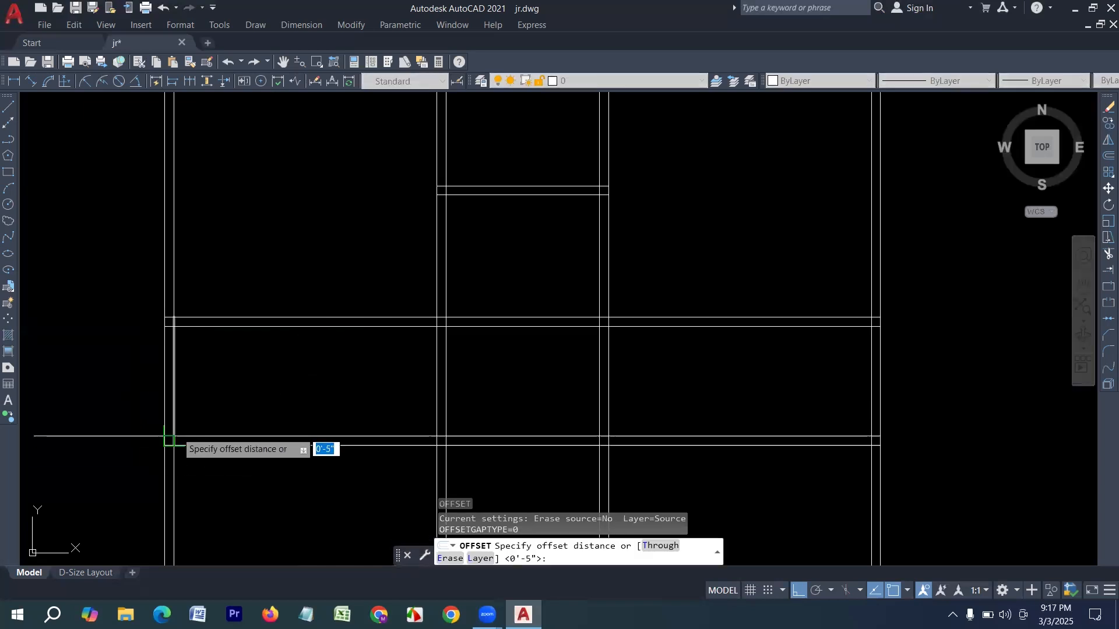
pyautogui.write("7'")
pyautogui.press('Return')
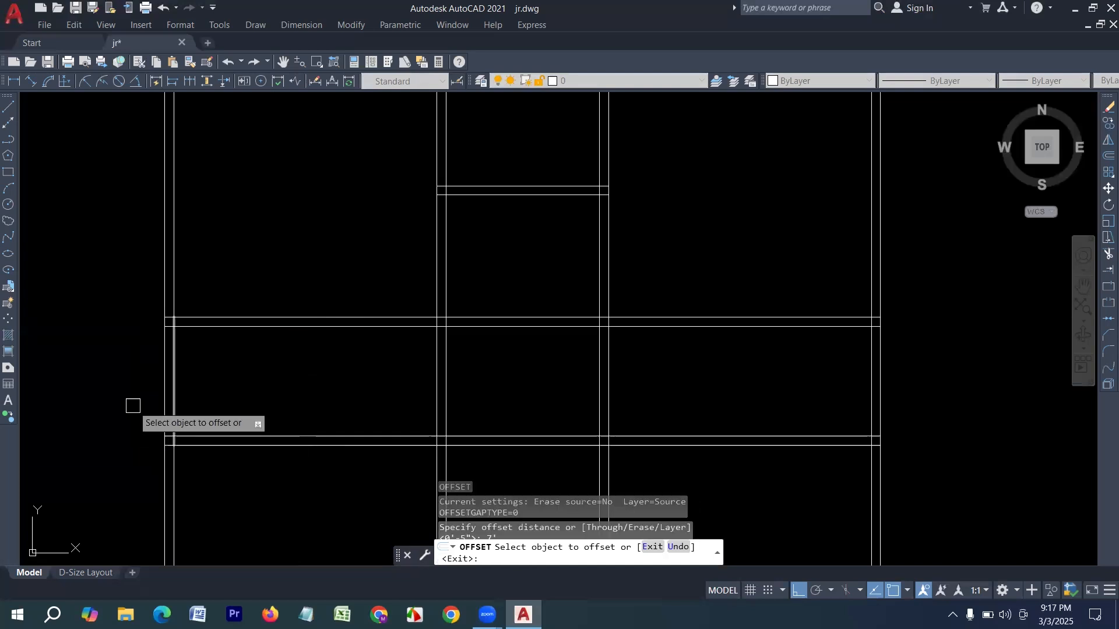
pyautogui.click(175, 387)
pyautogui.click(403, 401)
pyautogui.press('Return')
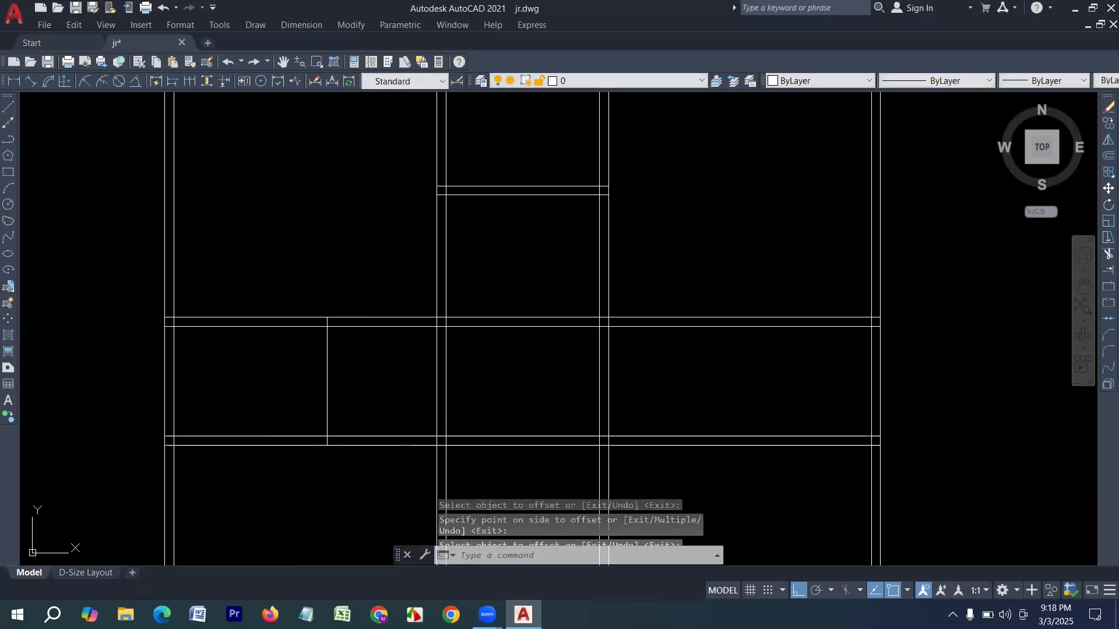
# Offset the new short vertical line 5" to the right to form a partition wall
pyautogui.press('Return')
pyautogui.write('5')
pyautogui.press('Return')
pyautogui.click(326, 394)
pyautogui.click(378, 393)
pyautogui.press('Escape')
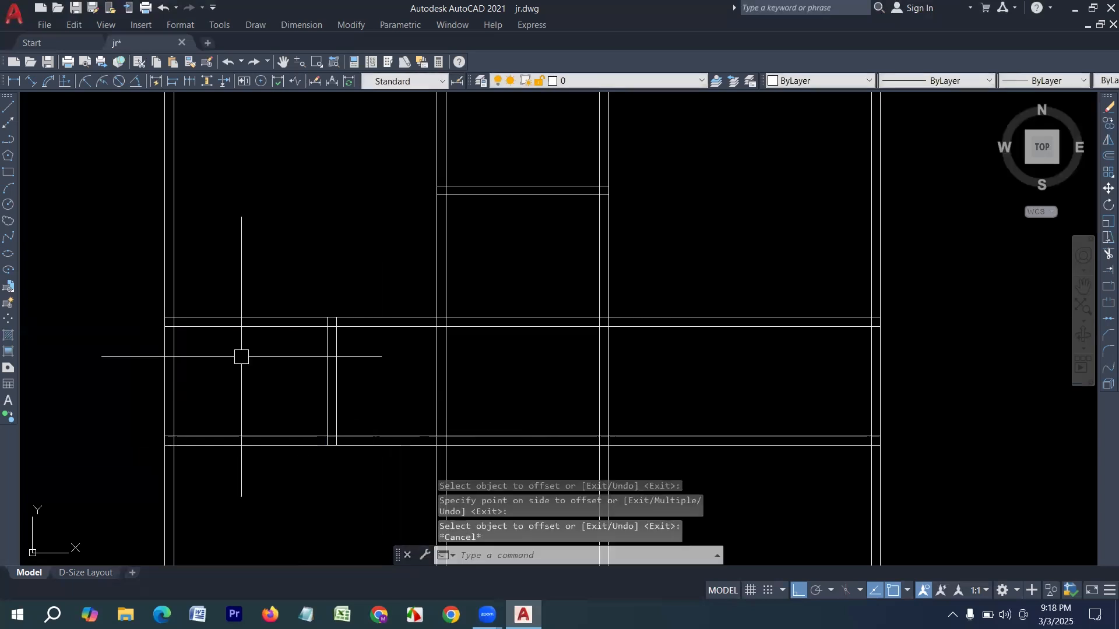
# Mirror the short partition wall's two lines about the plan's vertical centre line through the bottom wall's midpoint, keeping the originals
pyautogui.scroll(-2, 170, 265)
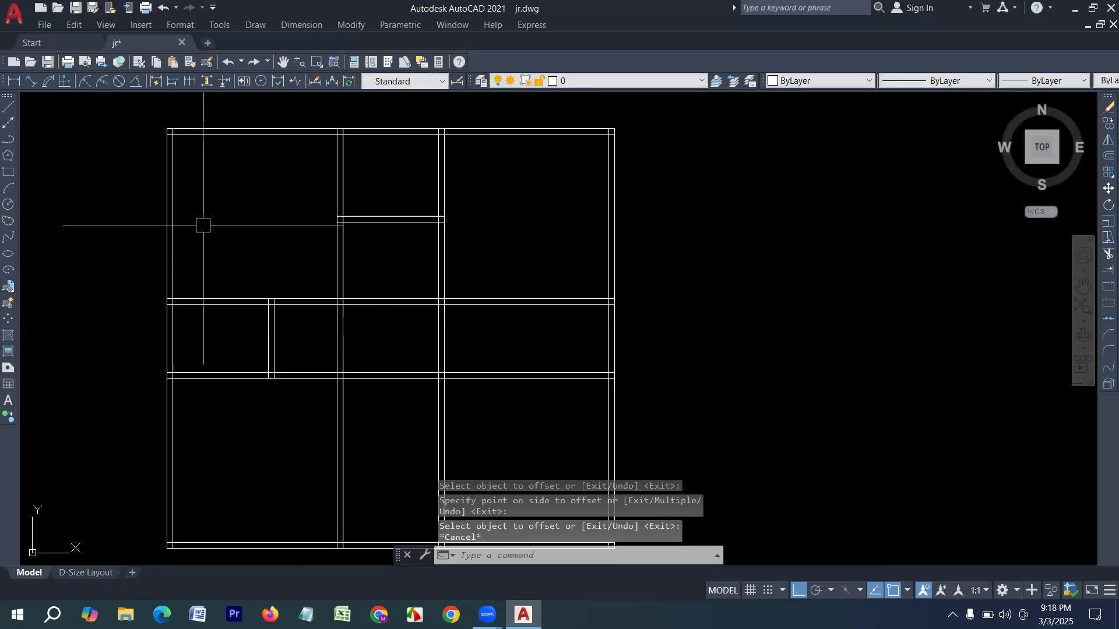
pyautogui.scroll(4, 175, 320)
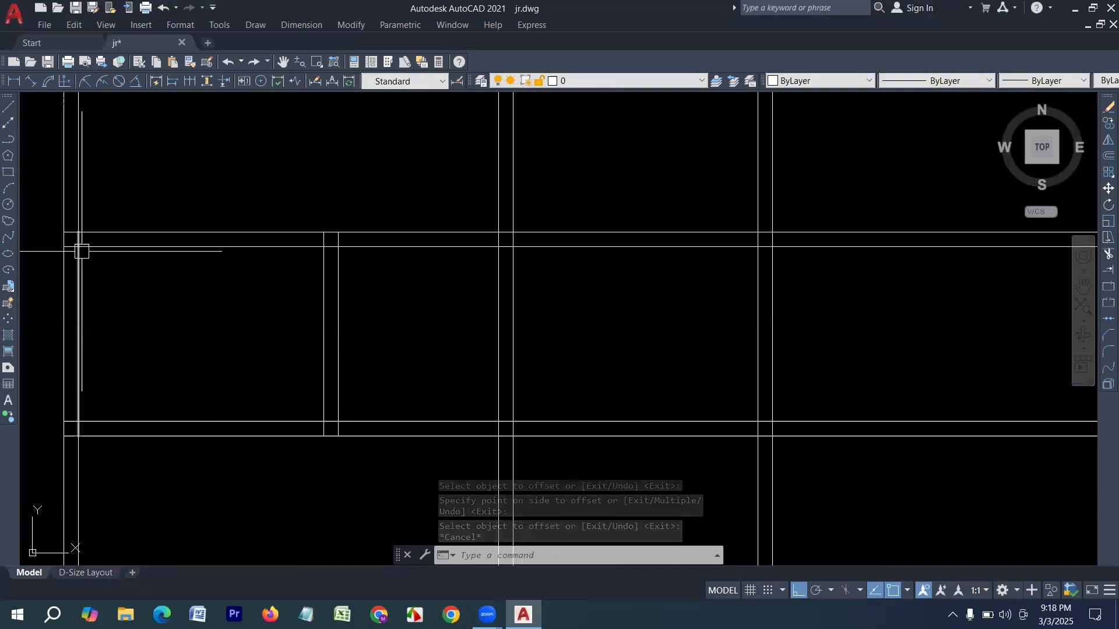
pyautogui.scroll(-2, 235, 370)
pyautogui.scroll(-2, 265, 375)
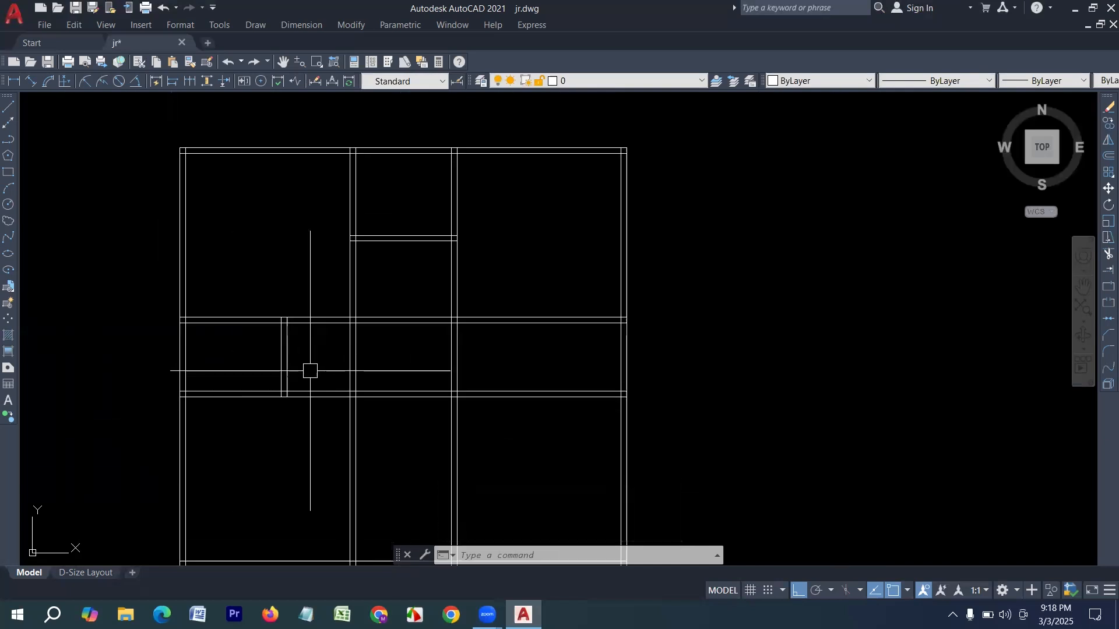
pyautogui.click(312, 369)
pyautogui.click(279, 369)
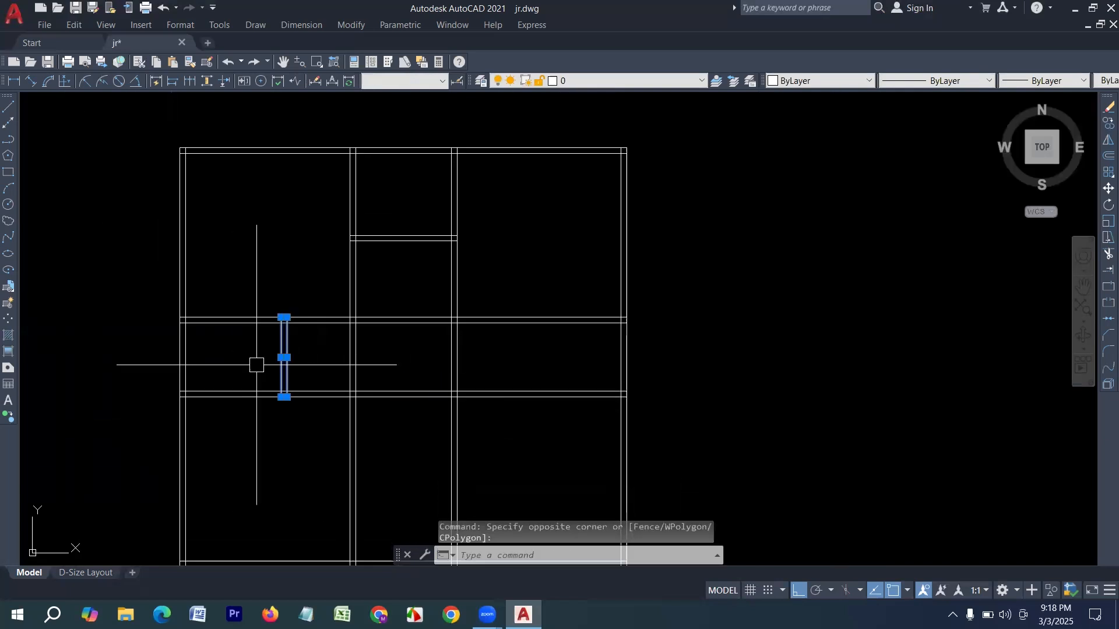
pyautogui.write('mi')
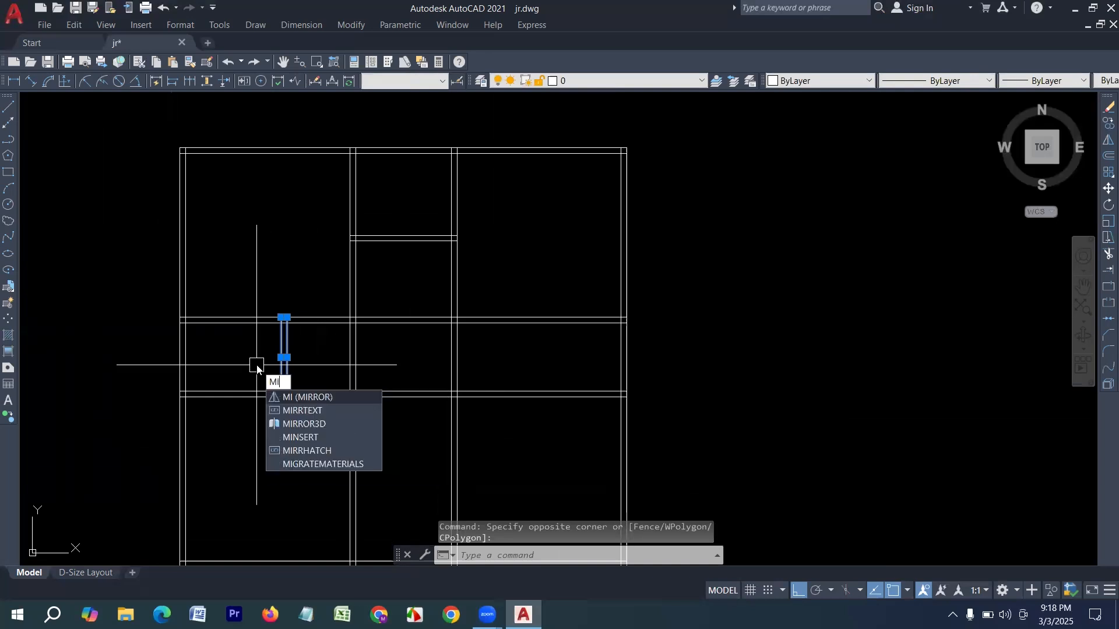
pyautogui.press('Return')
pyautogui.scroll(-4, 353, 335)
pyautogui.scroll(5, 353, 335)
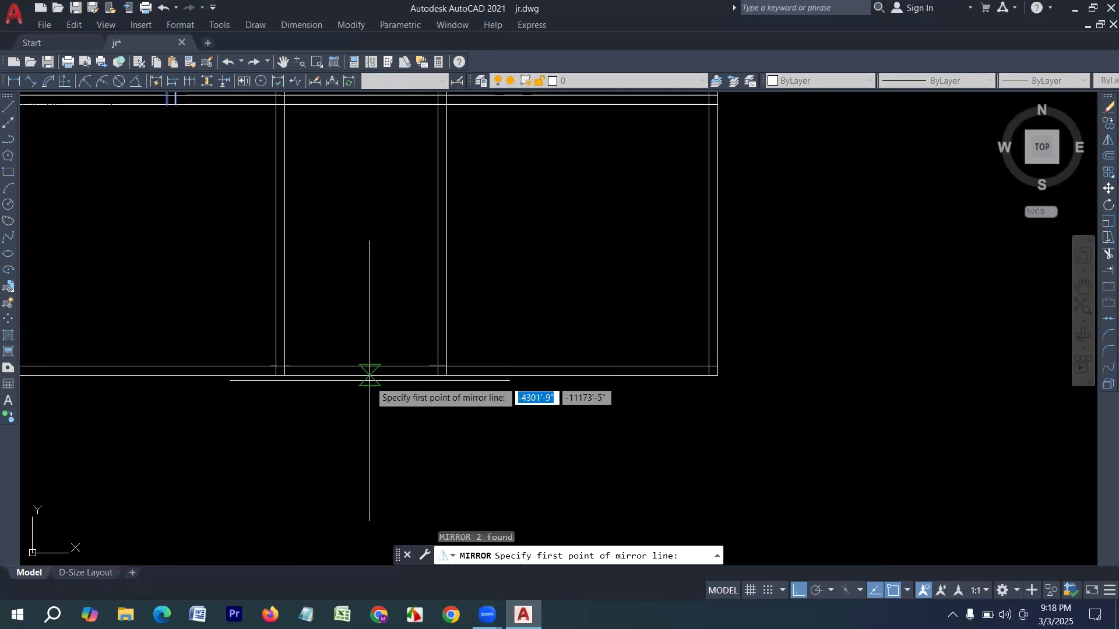
pyautogui.click(361, 367)
pyautogui.scroll(-2, 368, 286)
pyautogui.click(367, 277)
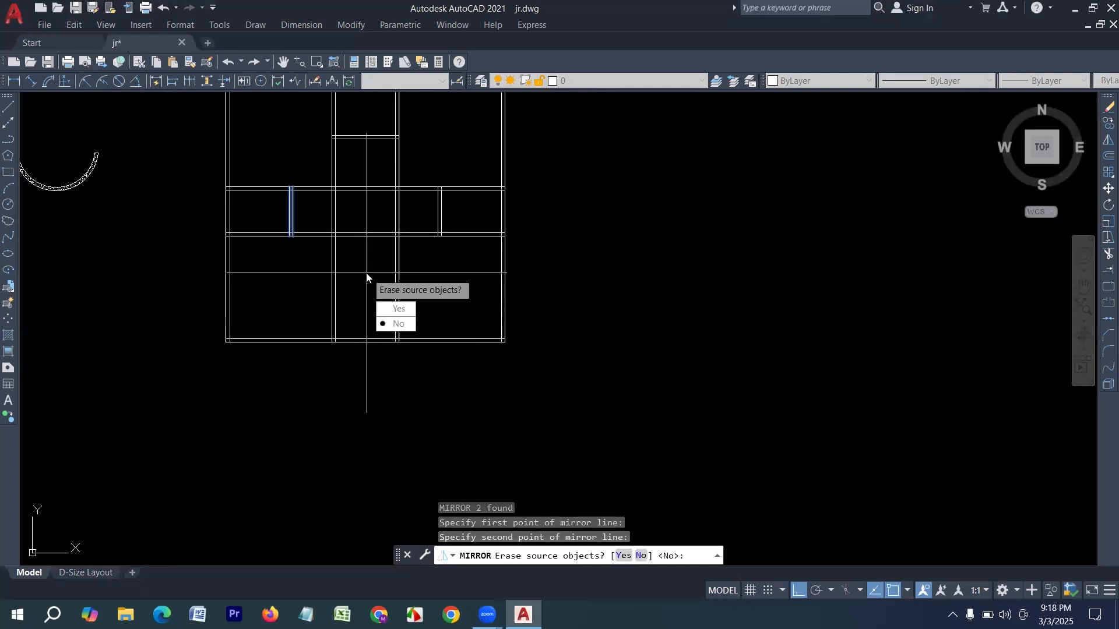
pyautogui.click(395, 328)
pyautogui.moveTo(345, 250); pyautogui.dragTo(387, 325, button='middle')
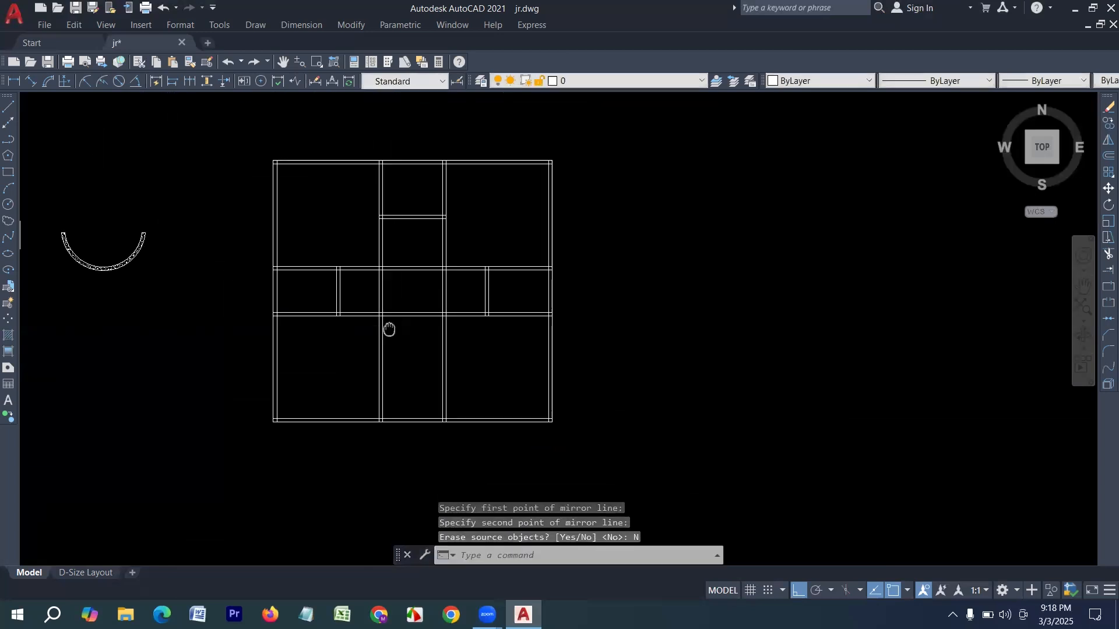
pyautogui.press('Escape')
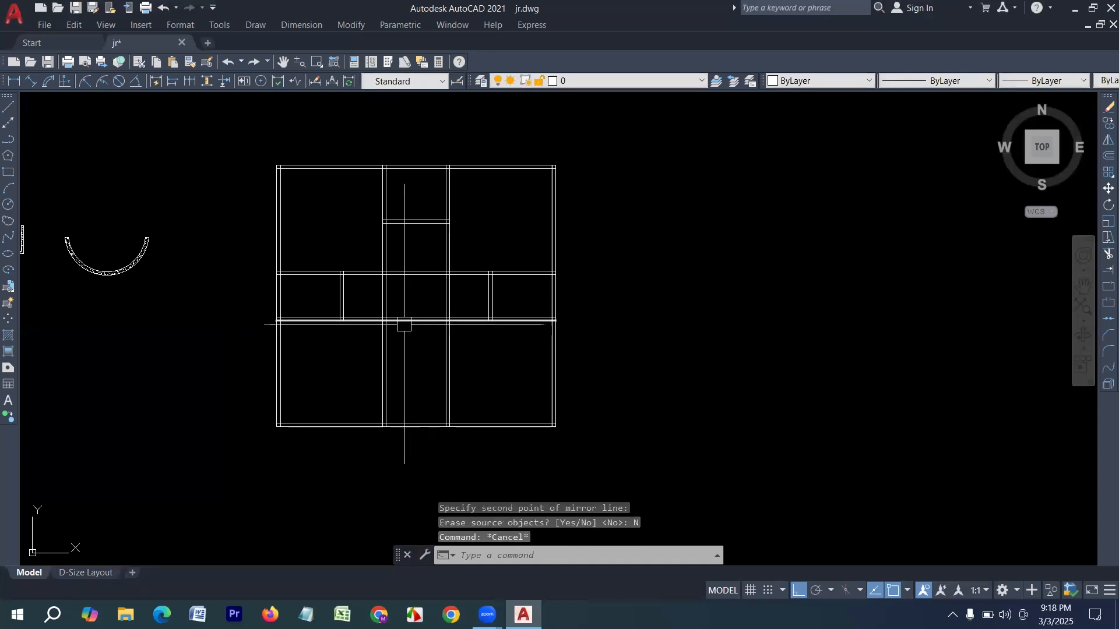
# Trim the interior wall lines crossing the middle of the plan to open a cross-shaped space between the corner rooms
pyautogui.write('tr')
pyautogui.press('Return')
pyautogui.moveTo(469, 299); pyautogui.dragTo(266, 311)
pyautogui.moveTo(381, 277); pyautogui.dragTo(378, 182)
pyautogui.scroll(-6, 356, 284)
pyautogui.scroll(6, 369, 292)
pyautogui.scroll(-6, 402, 287)
pyautogui.scroll(4, 399, 302)
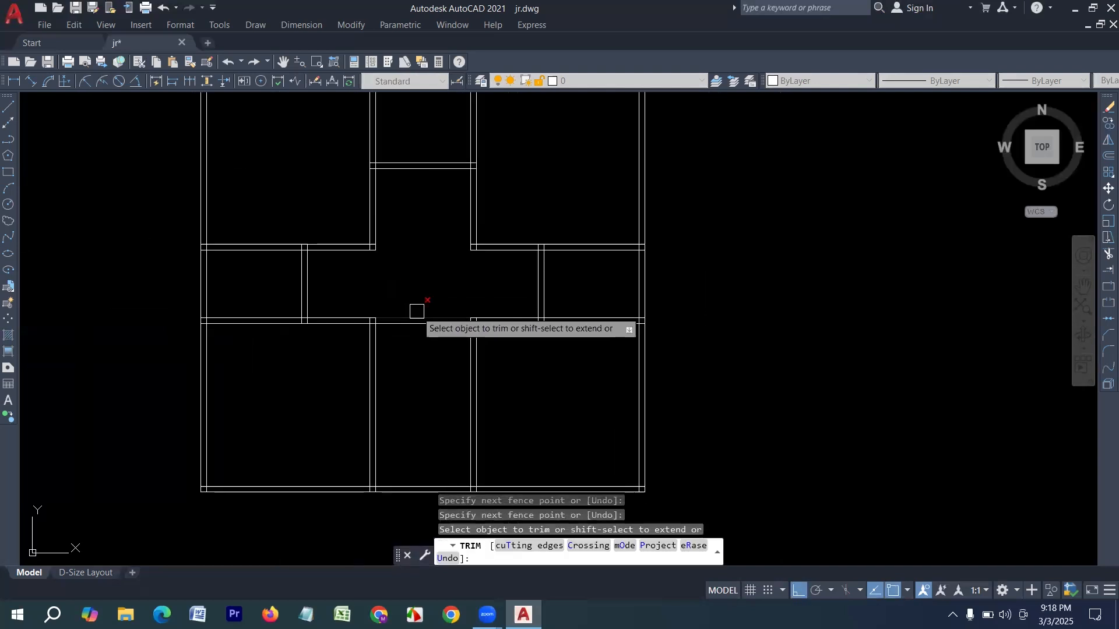
pyautogui.moveTo(416, 294)
pyautogui.mouseDown()
pyautogui.moveTo(412, 350)
pyautogui.moveTo(416, 302)
pyautogui.mouseUp()
pyautogui.scroll(-2, 389, 408)
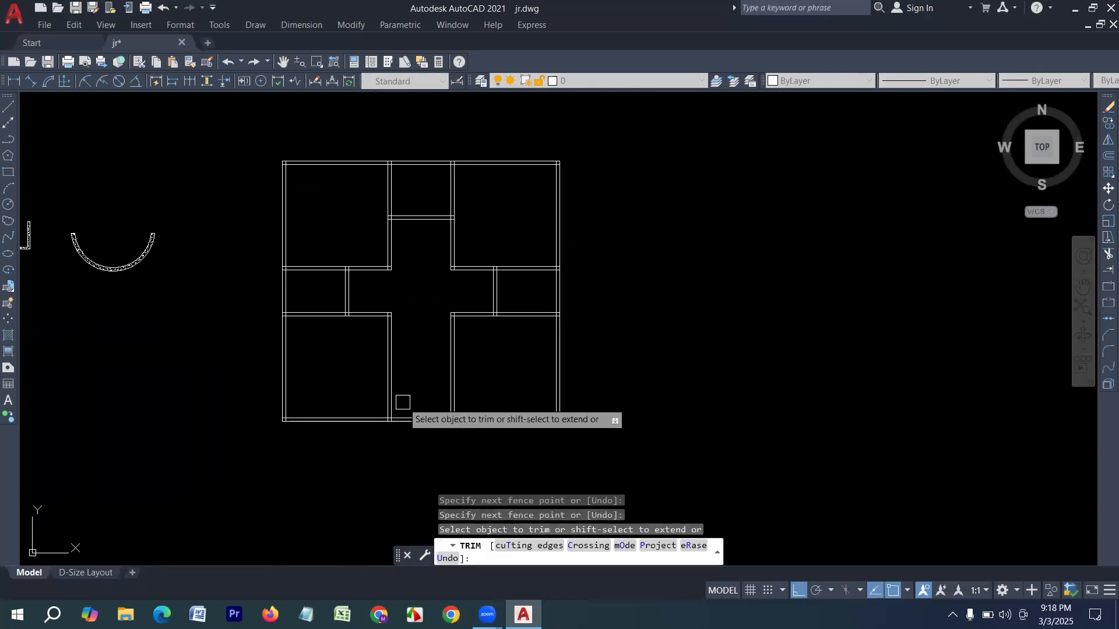
pyautogui.press('Escape')
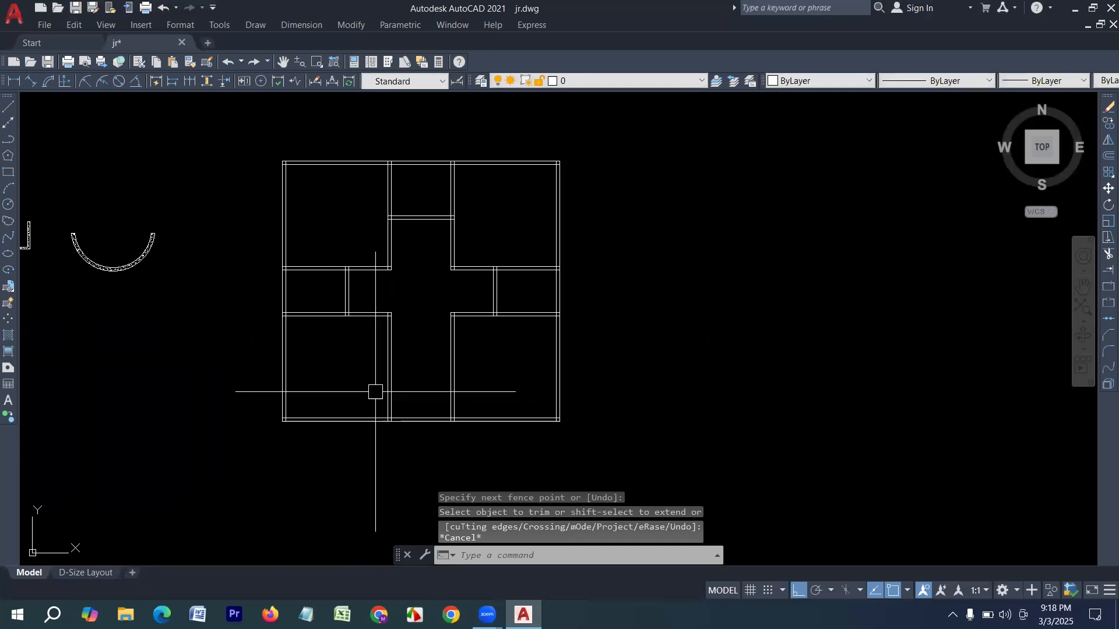
pyautogui.scroll(2, 359, 463)
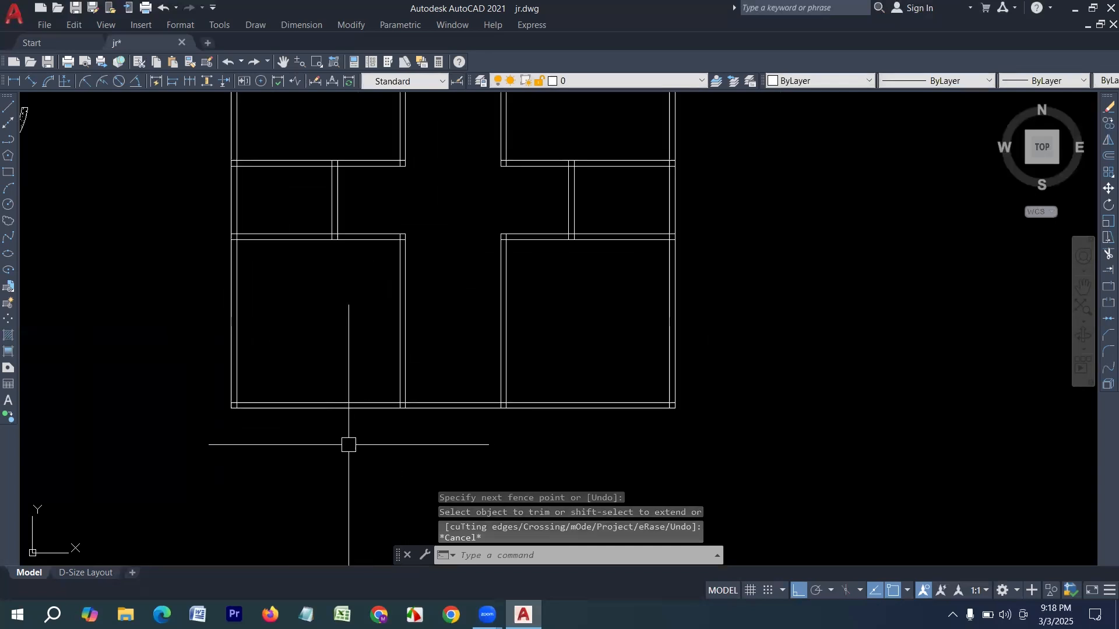
pyautogui.click(7, 109)
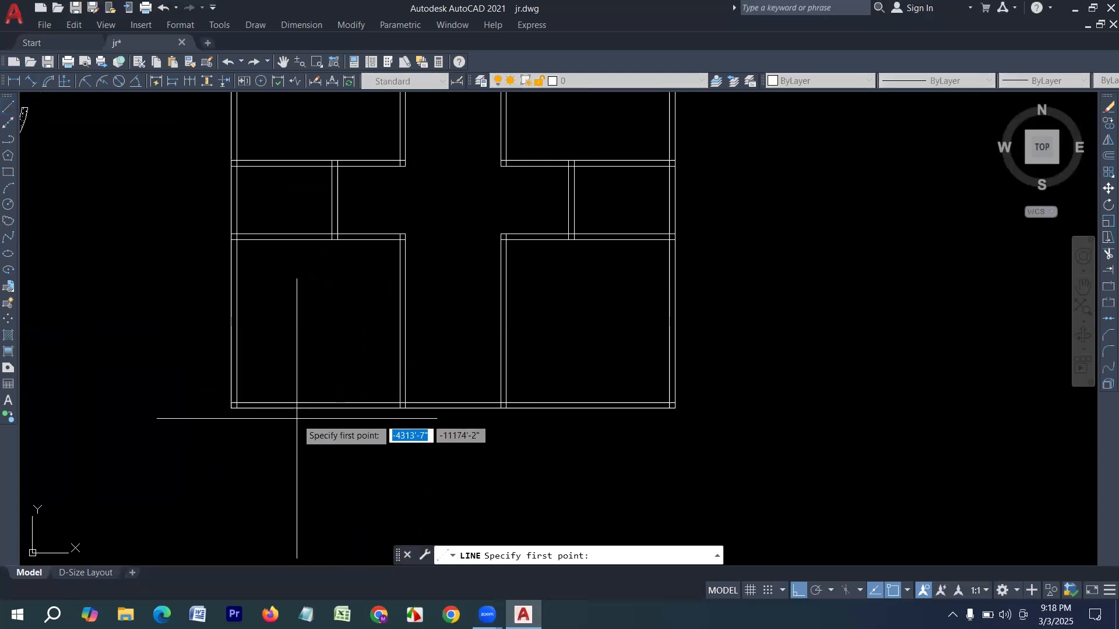
pyautogui.scroll(2, 289, 415)
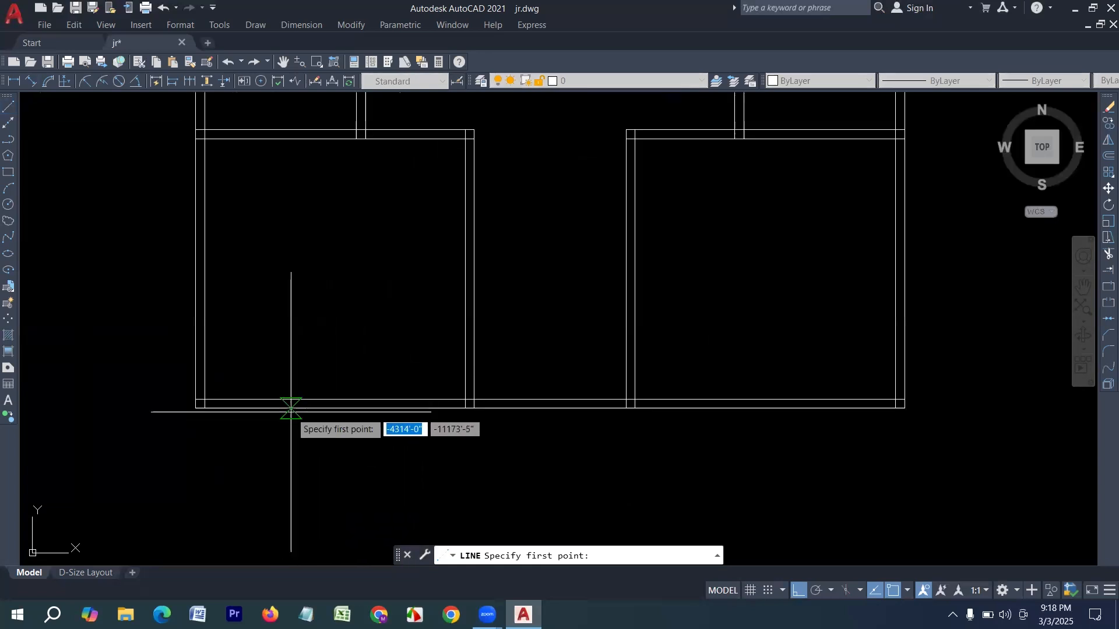
pyautogui.press('Escape')
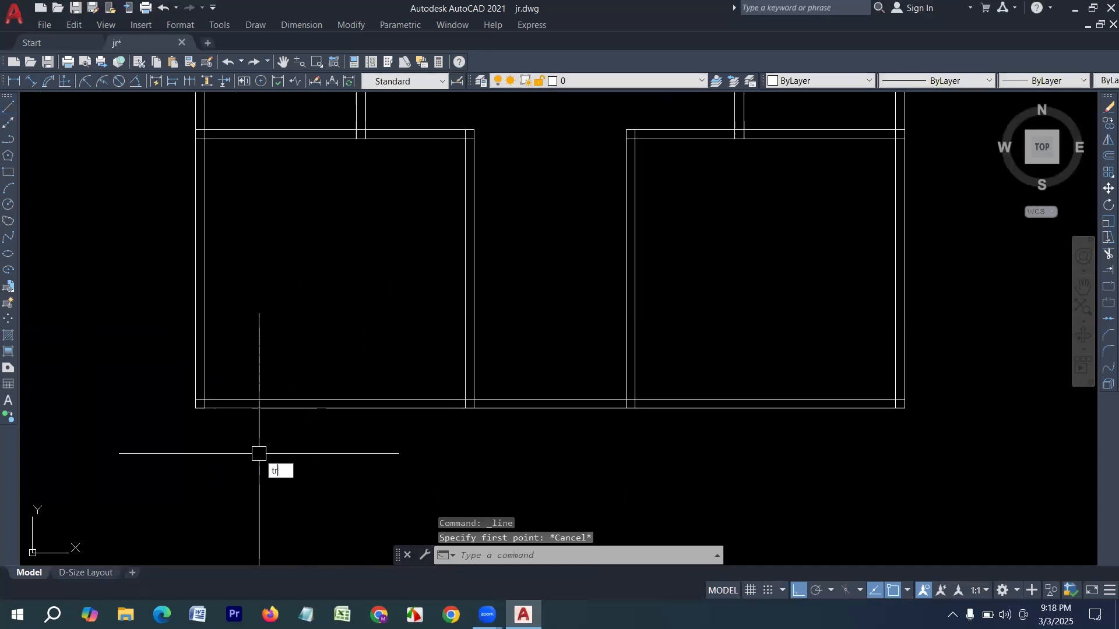
# Trim the overlapping inner wall line ends at the plan's lower-left outer corner
pyautogui.write('tr')
pyautogui.press('Return')
pyautogui.scroll(3, 193, 399)
pyautogui.click(229, 411)
pyautogui.click(193, 402)
pyautogui.click(192, 402)
pyautogui.click(184, 318)
pyautogui.scroll(-4, 149, 418)
pyautogui.scroll(-4, 381, 479)
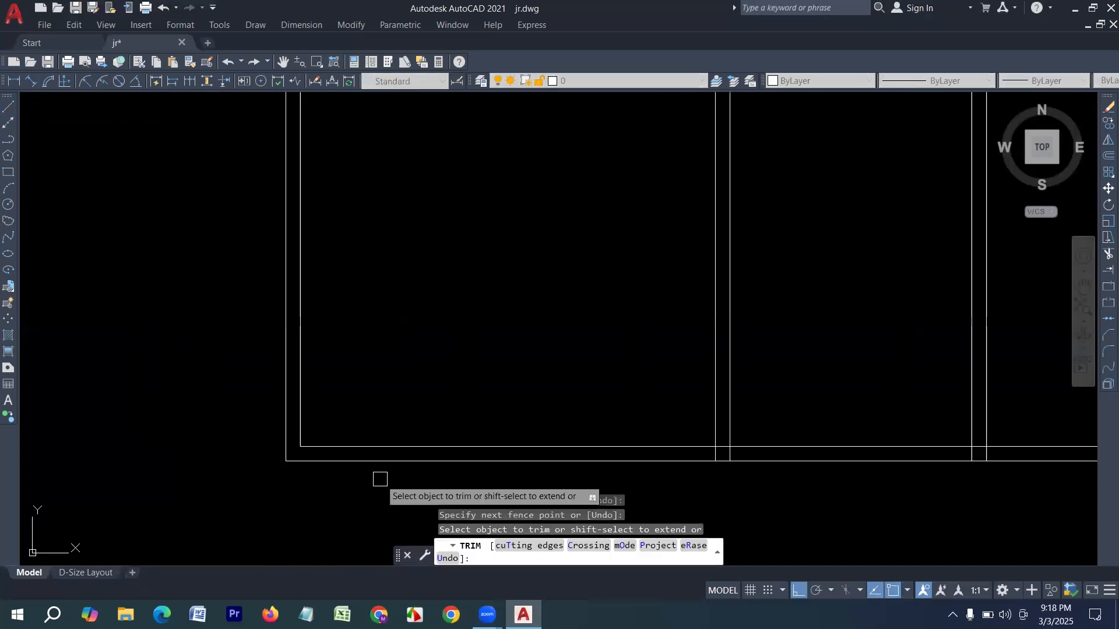
# Trim the ends of the lower-left room's right-hand wall lines where they cross the bottom exterior wall
pyautogui.scroll(6, 750, 449)
pyautogui.click(732, 465)
pyautogui.click(578, 484)
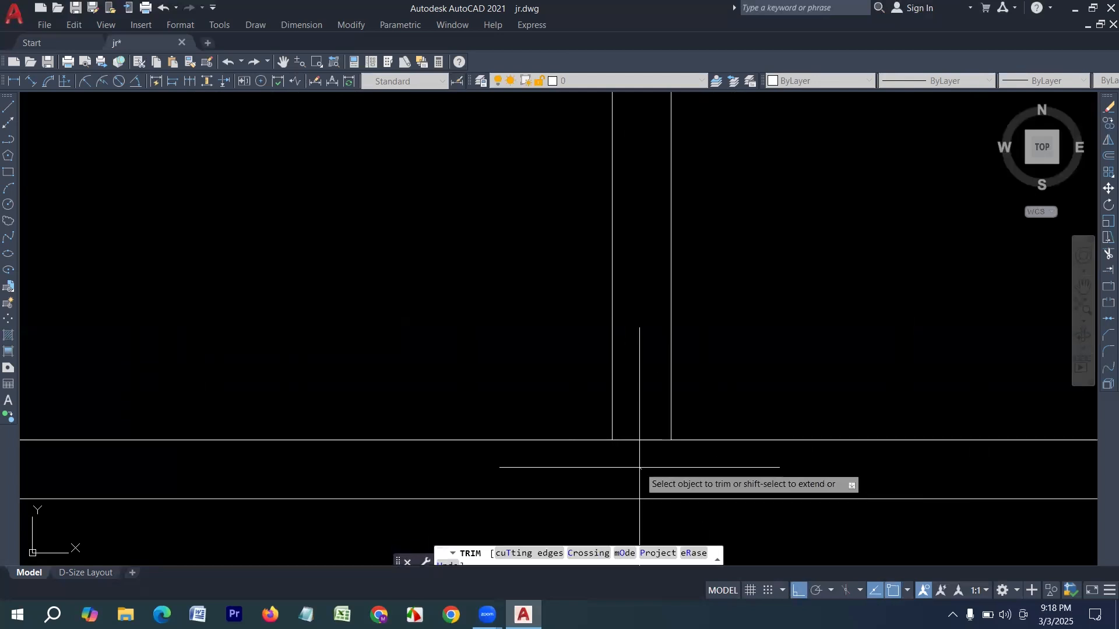
pyautogui.scroll(-4, 639, 468)
pyautogui.press('Escape')
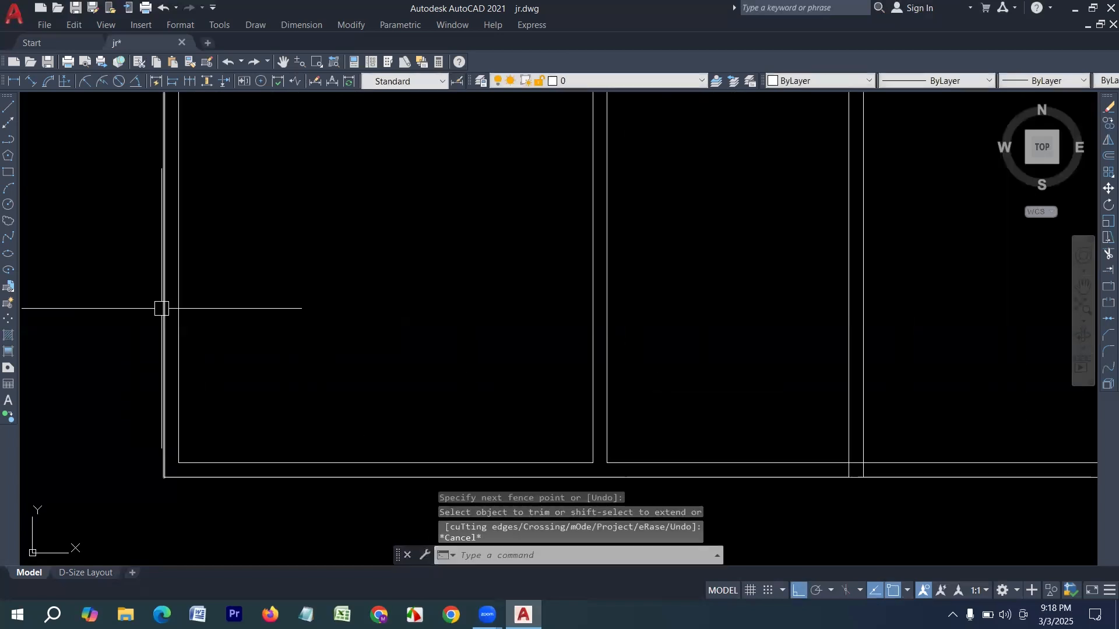
# Draw a 3'6" vertical line downward from the midpoint of the lower-left room's inner bottom wall line
pyautogui.click(10, 108)
pyautogui.scroll(-4, 359, 229)
pyautogui.scroll(4, 418, 329)
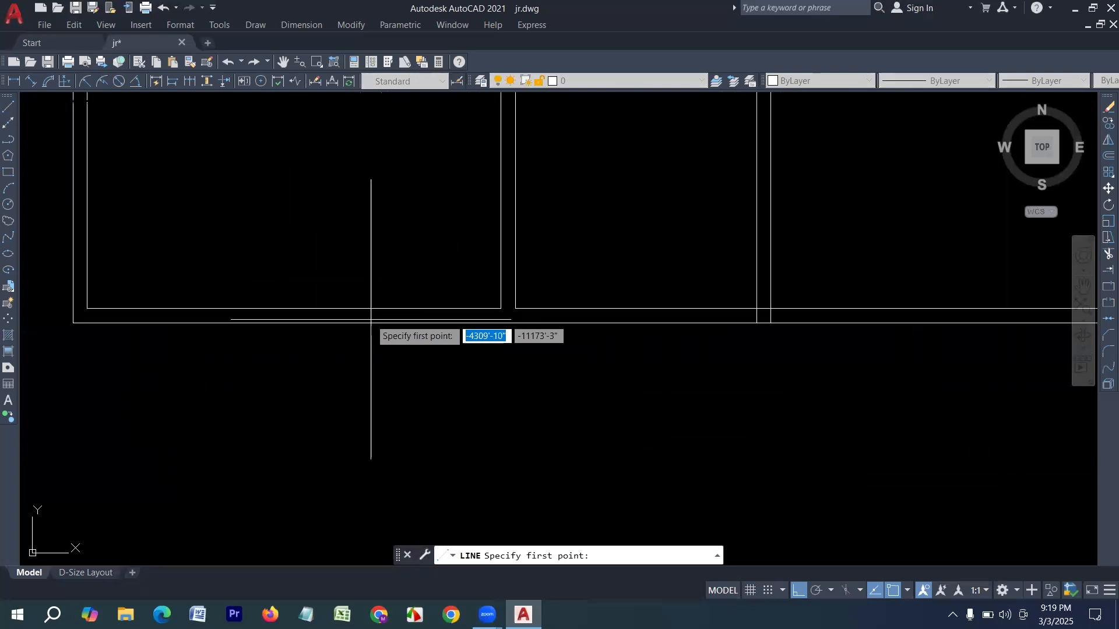
pyautogui.click(294, 308)
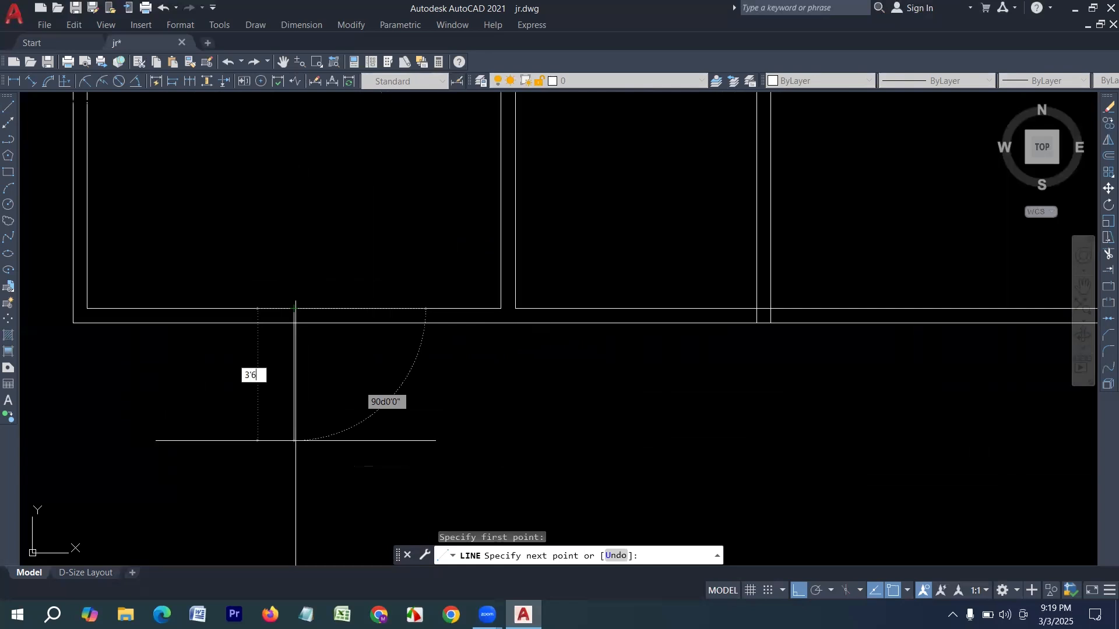
pyautogui.press('Return')
pyautogui.press('Return')
# Move the new vertical line straight down so its upper end sits on the outer bottom wall line
pyautogui.click(350, 412)
pyautogui.click(248, 409)
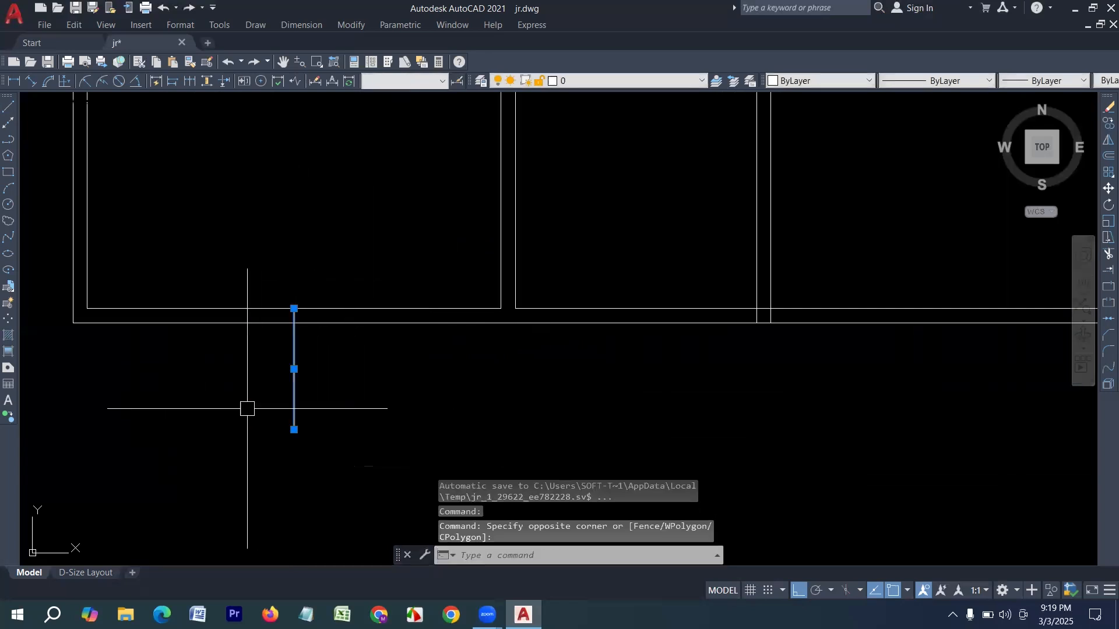
pyautogui.write('m')
pyautogui.press('Return')
pyautogui.click(295, 308)
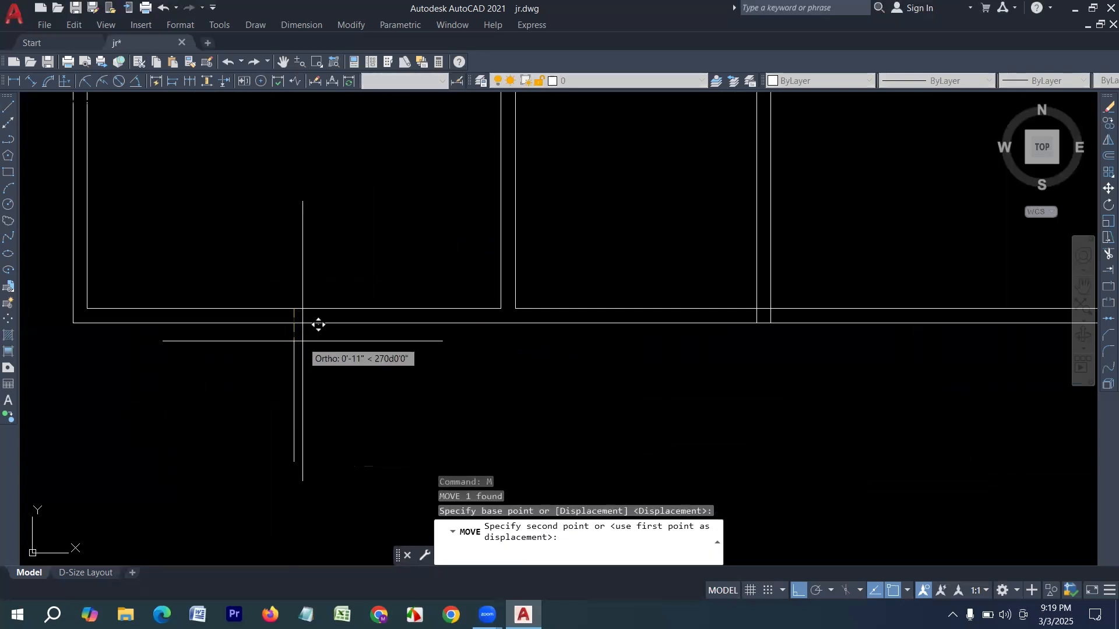
pyautogui.click(309, 307)
pyautogui.scroll(-2, 367, 412)
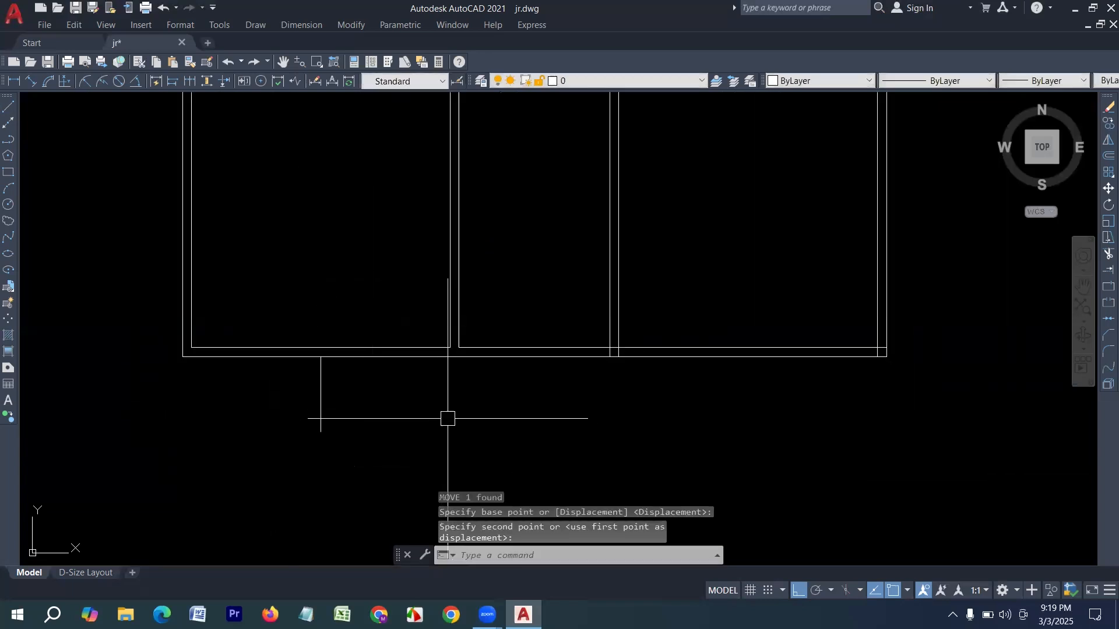
# Draw a 3' horizontal line to the right from the vertical line's lower end
pyautogui.press('Escape')
pyautogui.write('l')
pyautogui.press('Return')
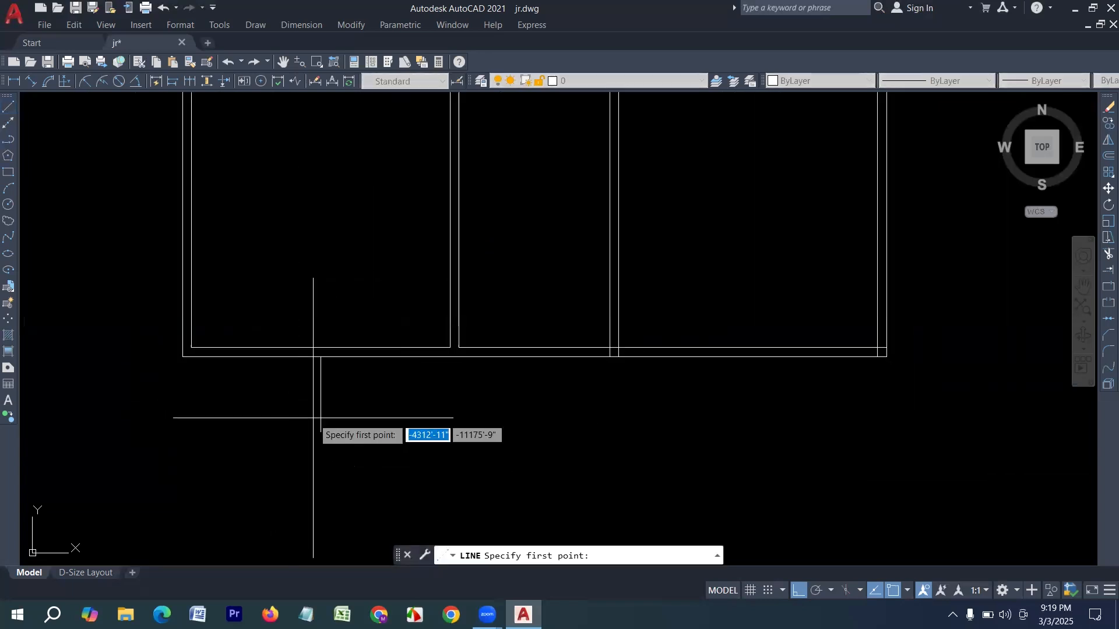
pyautogui.click(320, 433)
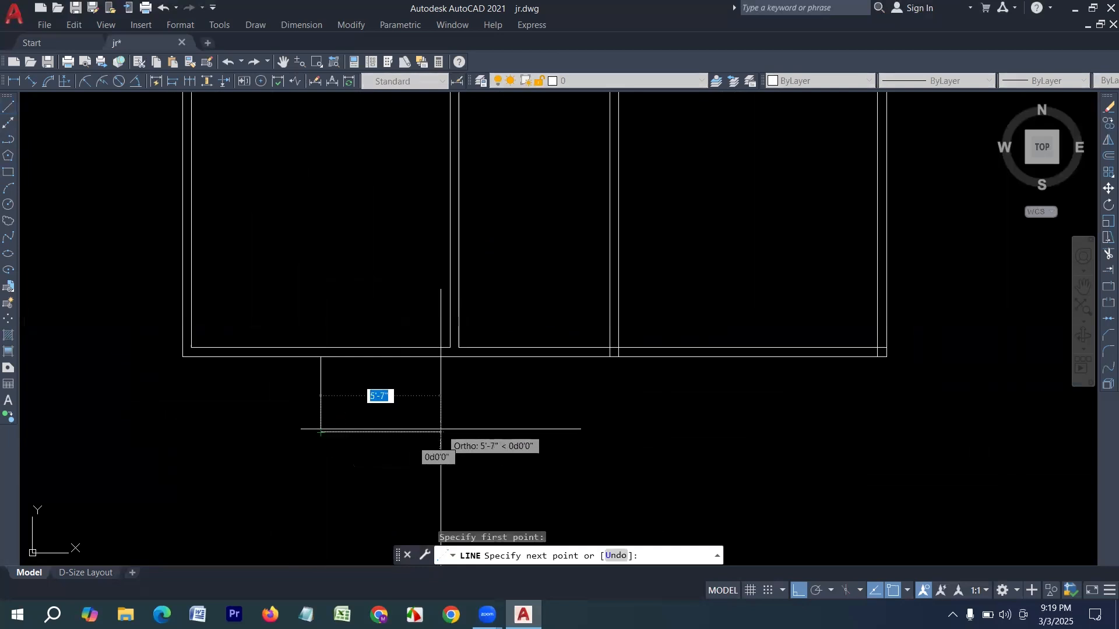
pyautogui.write("3'")
pyautogui.press('Return')
pyautogui.press('Return')
# Draw a 3' horizontal line to the left from the vertical line's lower end
pyautogui.scroll(2, 317, 443)
pyautogui.press('Return')
pyautogui.click(330, 424)
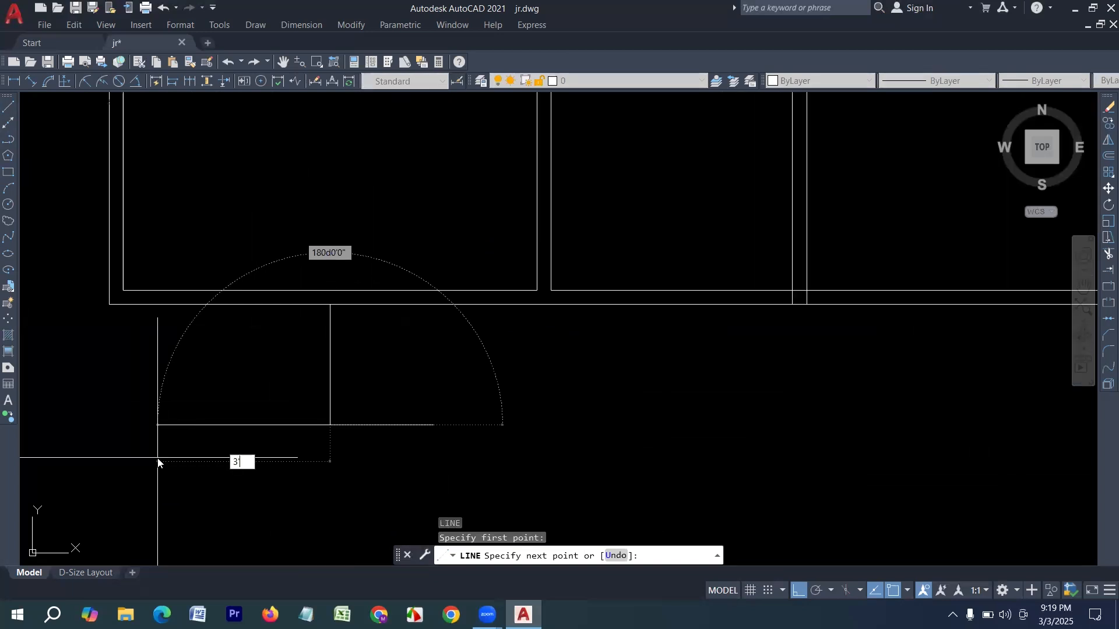
pyautogui.write("3'")
pyautogui.press('Return')
pyautogui.scroll(2, 247, 347)
pyautogui.scroll(-2, 239, 358)
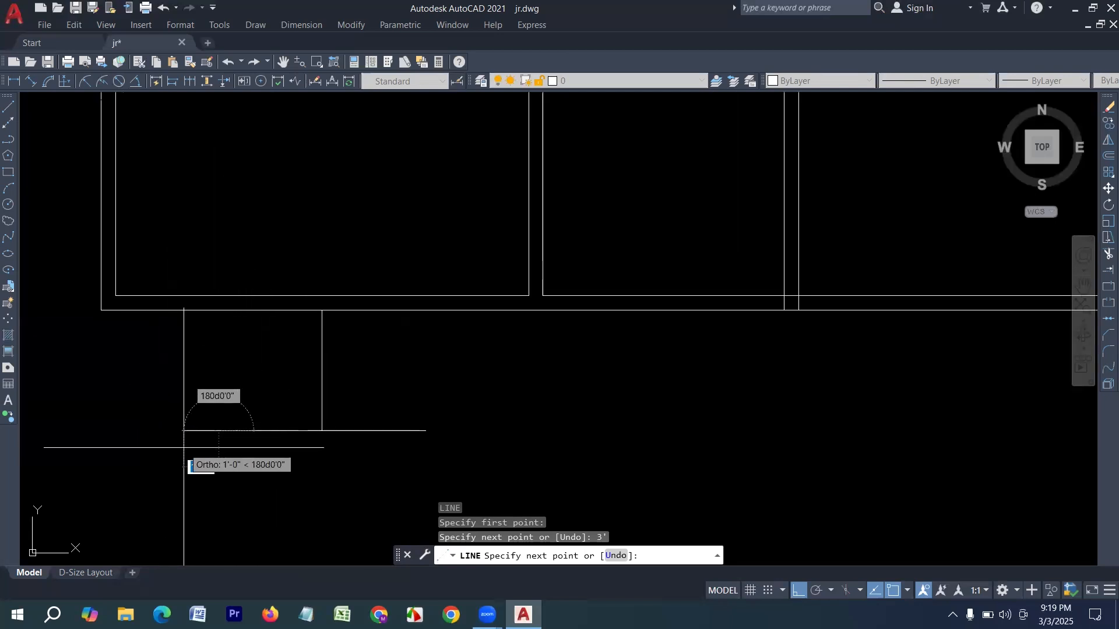
pyautogui.press('Escape')
# Stretch the outer end of the left horizontal line 1' further to the left
pyautogui.click(246, 428)
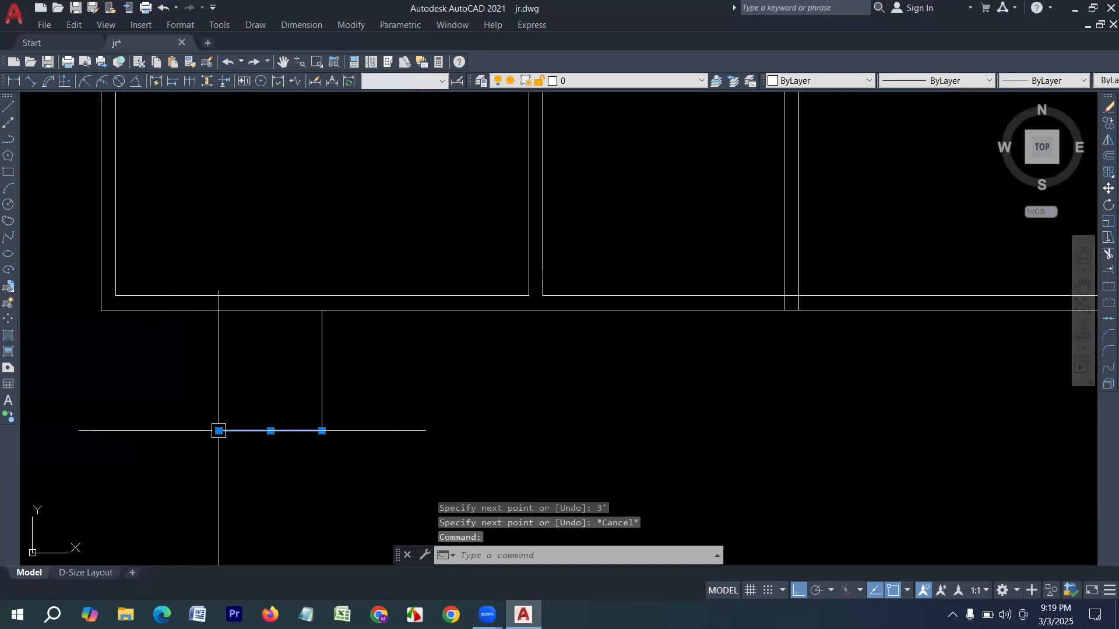
pyautogui.click(218, 430)
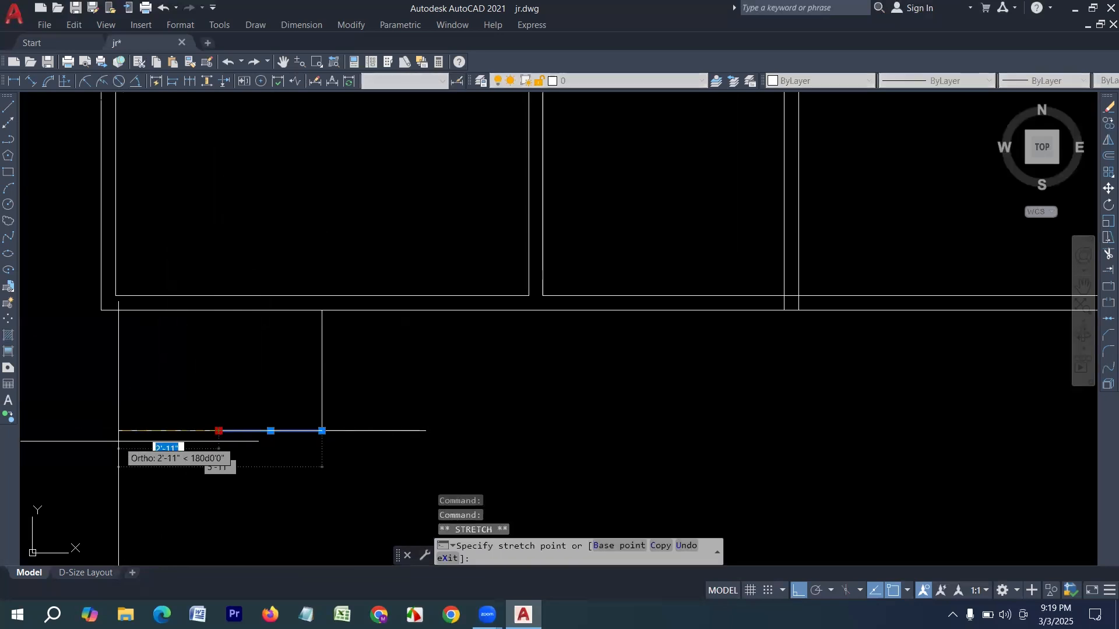
pyautogui.write("1'")
pyautogui.press('Return')
pyautogui.press('Escape')
# Stretch the outer end of the right horizontal line 1' further to the right
pyautogui.click(409, 464)
pyautogui.click(406, 403)
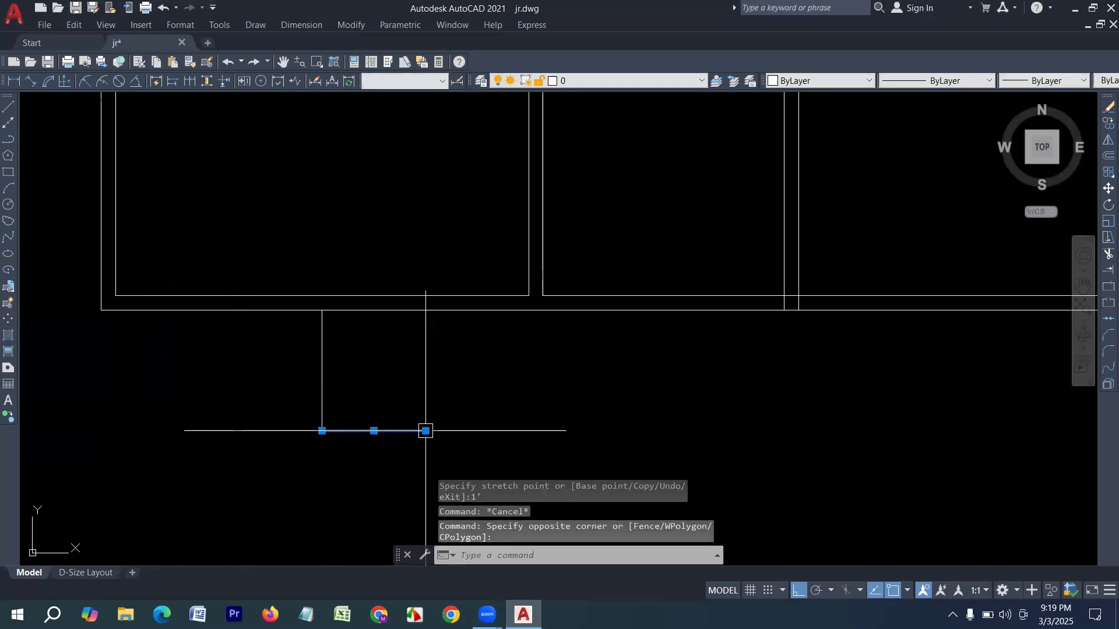
pyautogui.click(425, 431)
pyautogui.write("1'")
pyautogui.press('Return')
pyautogui.press('Escape')
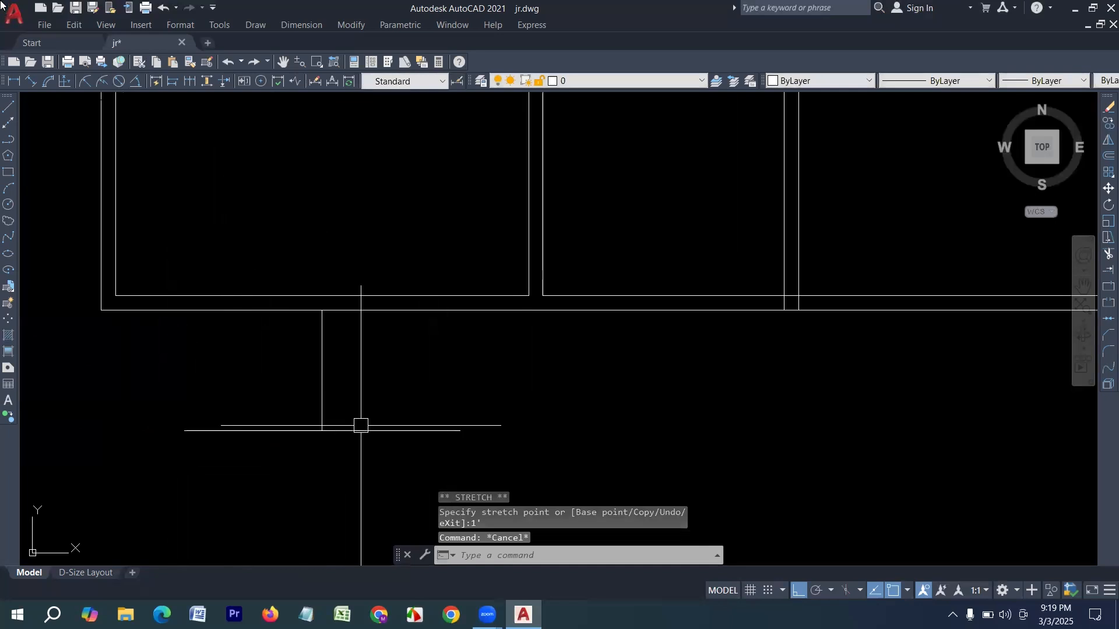
# Draw vertical lines from both outer ends of the horizontal lines up to the outer bottom wall line
pyautogui.click(8, 110)
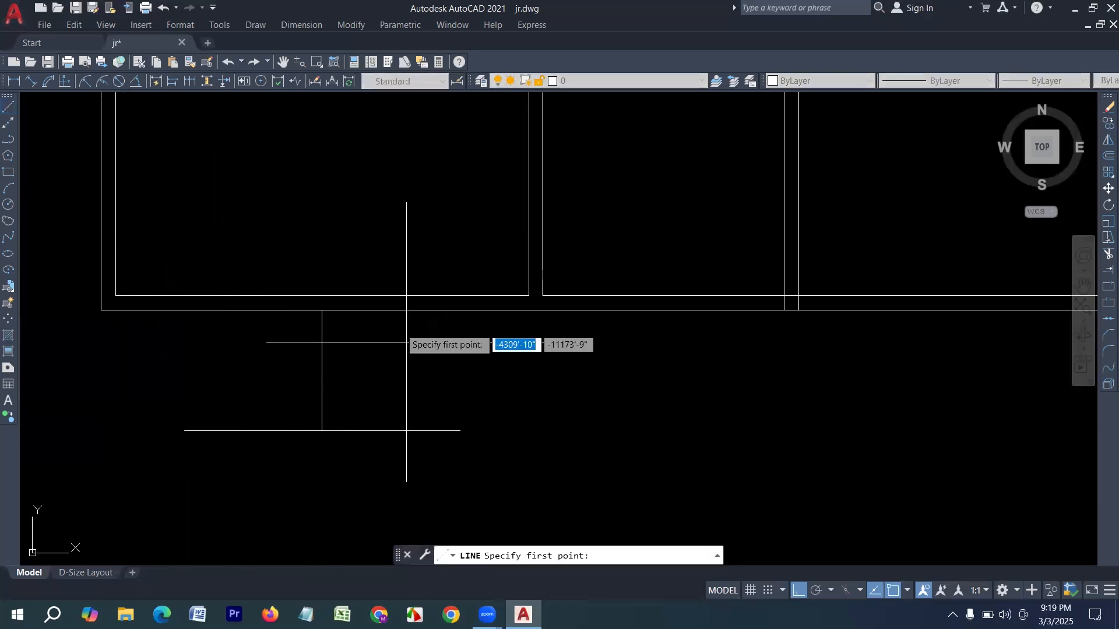
pyautogui.click(460, 430)
pyautogui.click(460, 312)
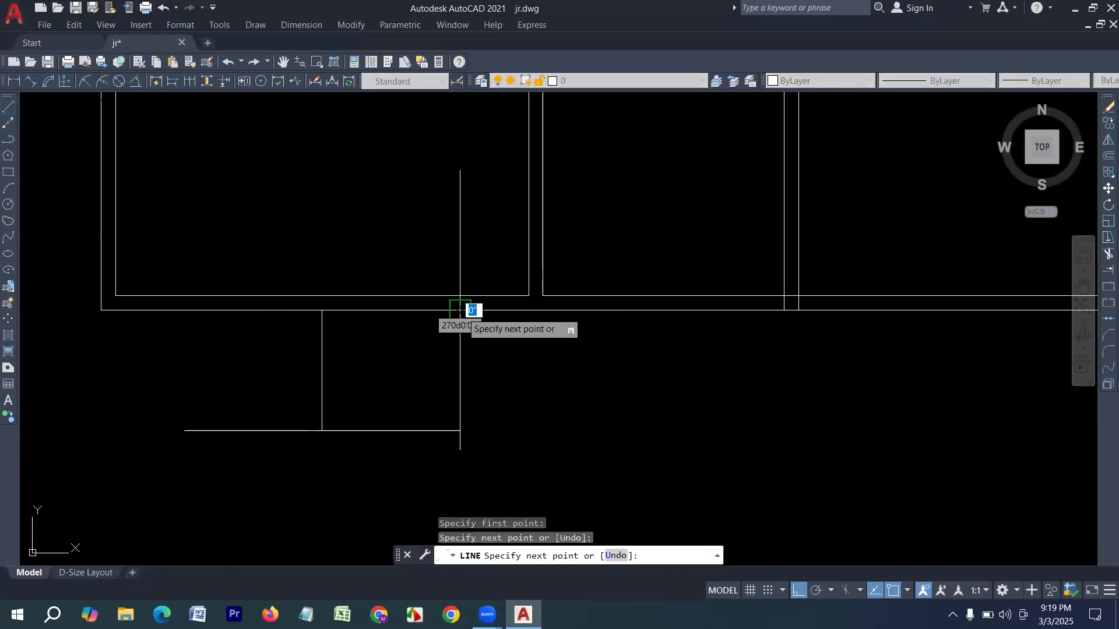
pyautogui.press('Return')
pyautogui.press('Return')
pyautogui.click(185, 431)
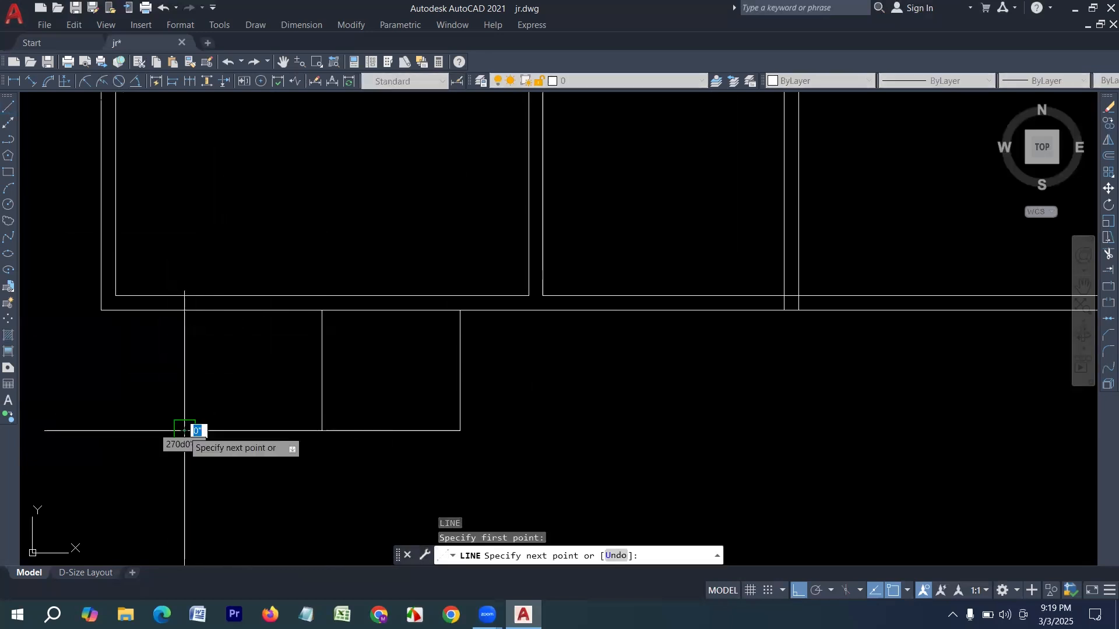
pyautogui.click(186, 315)
pyautogui.press('Return')
# Delete the vertical line in the middle of the projection below the lower-left room
pyautogui.click(362, 377)
pyautogui.click(285, 369)
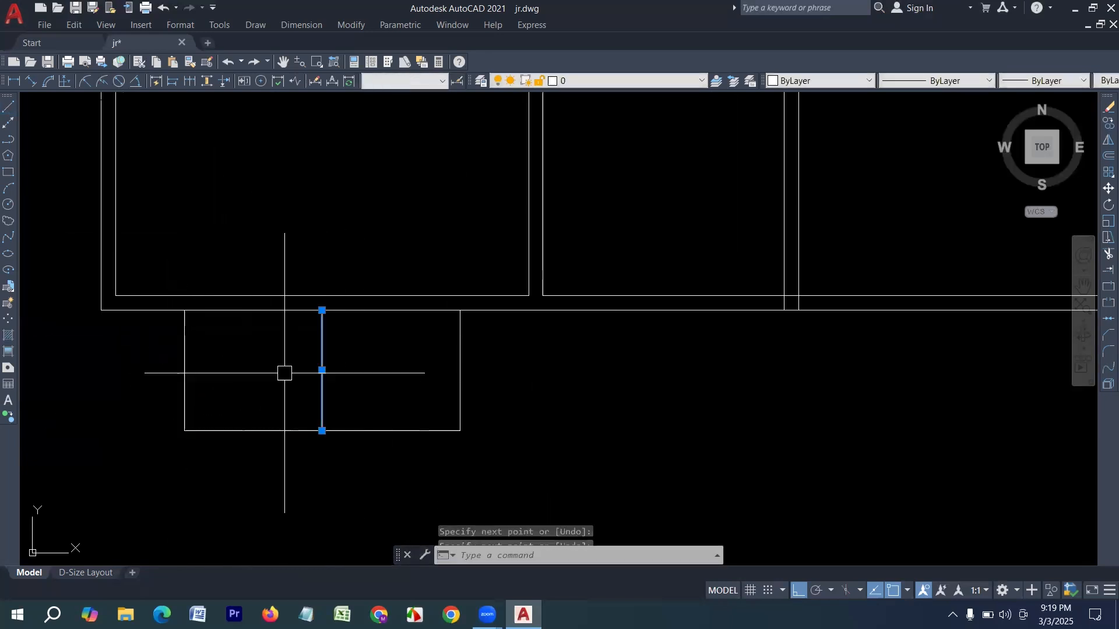
pyautogui.press('Delete')
pyautogui.scroll(-2, 371, 397)
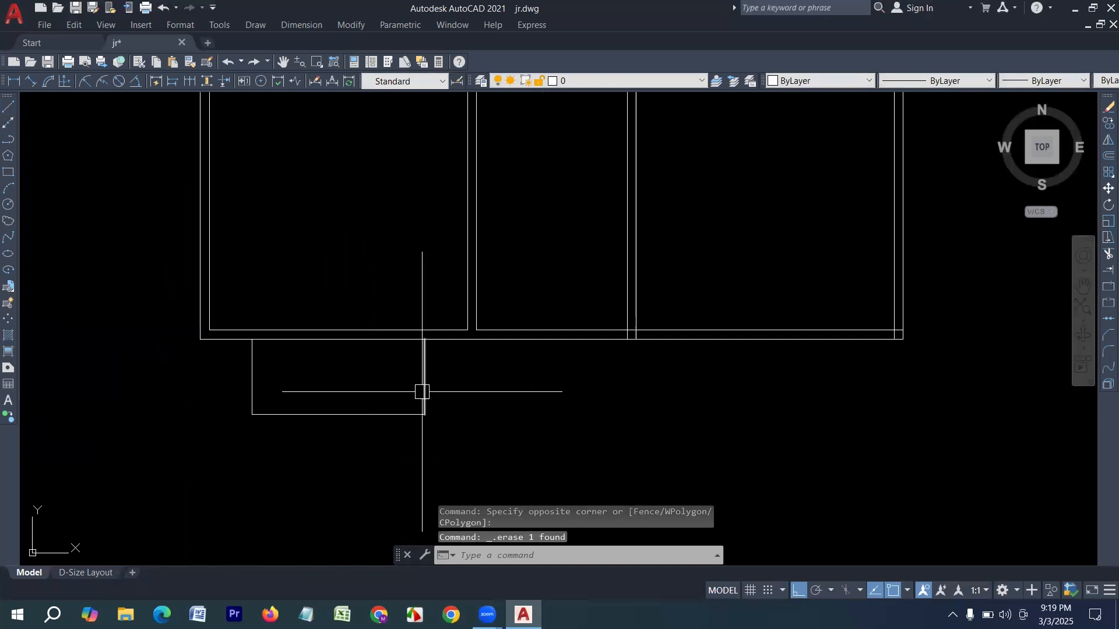
# Offset the projection's right, bottom and left lines 5" outward to give it wall thickness
pyautogui.press('Return')
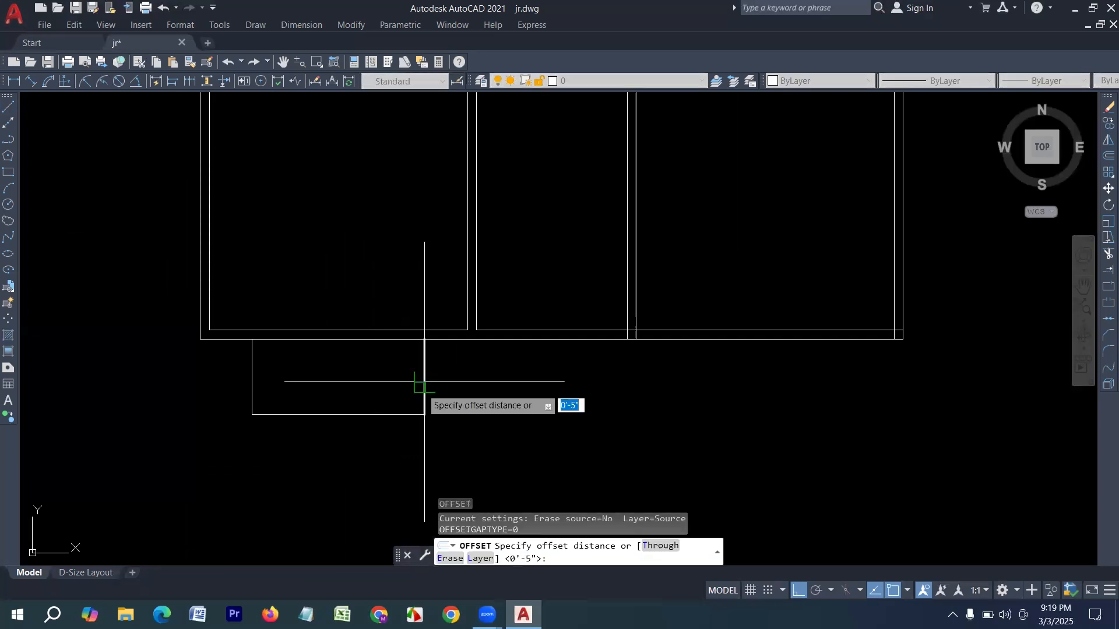
pyautogui.write('5')
pyautogui.press('Return')
pyautogui.click(425, 380)
pyautogui.click(432, 380)
pyautogui.click(361, 414)
pyautogui.click(342, 419)
pyautogui.click(252, 401)
pyautogui.click(245, 412)
pyautogui.click(288, 415)
pyautogui.click(311, 448)
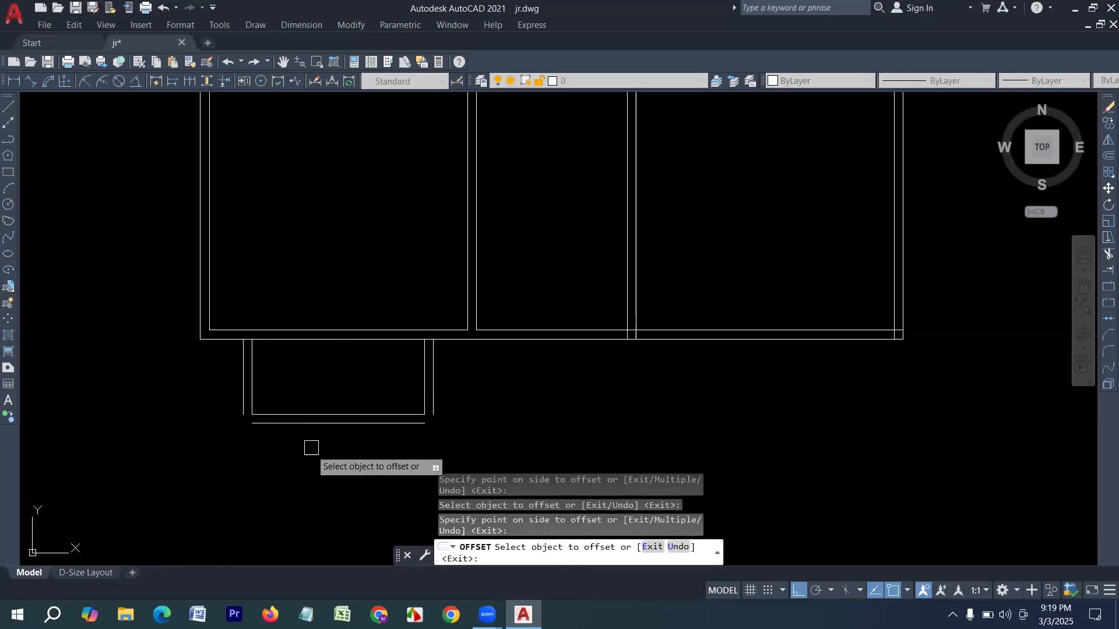
pyautogui.press('Escape')
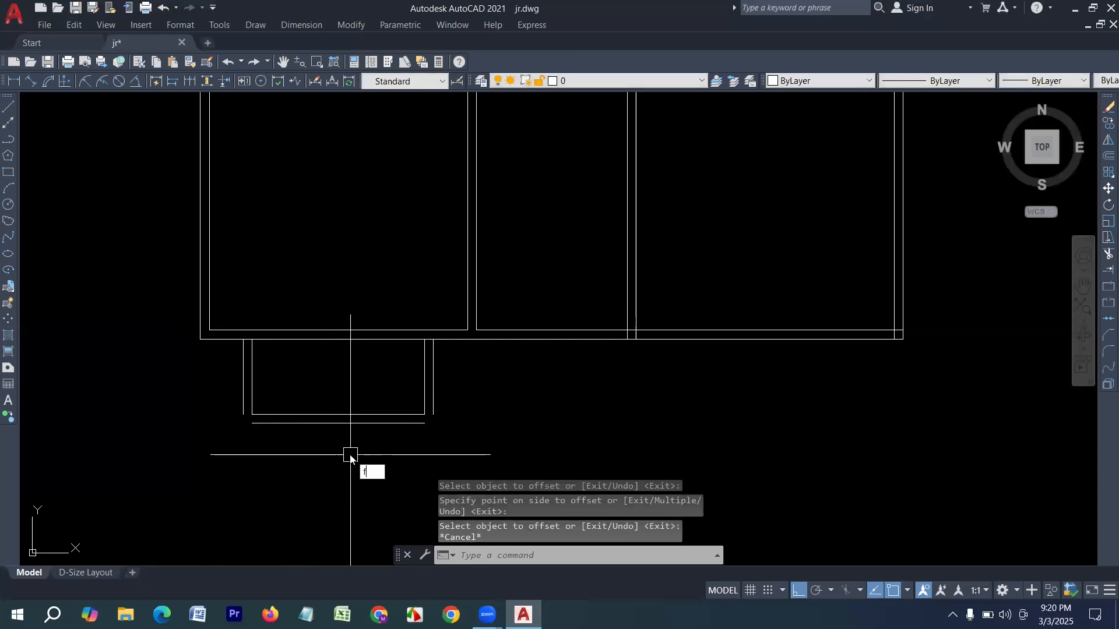
# Fillet the projection's outer wall lines with a zero radius to close both bottom corners
pyautogui.write('f')
pyautogui.press('Return')
pyautogui.scroll(2, 430, 400)
pyautogui.click(429, 400)
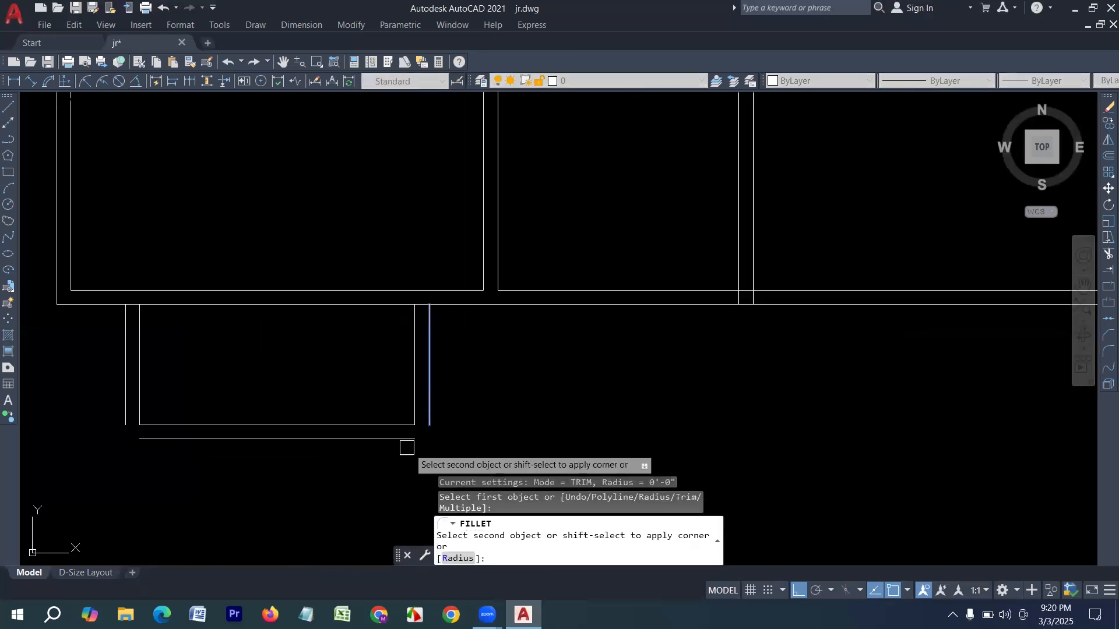
pyautogui.click(400, 435)
pyautogui.press('Return')
pyautogui.click(146, 442)
pyautogui.click(121, 414)
pyautogui.scroll(-2, 303, 404)
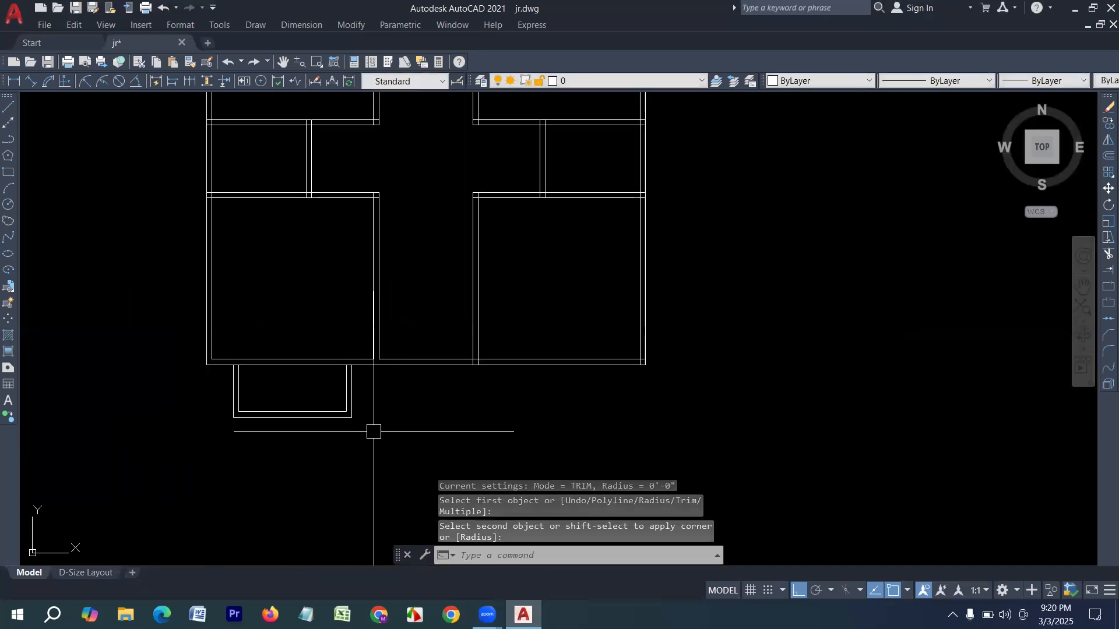
pyautogui.press('Escape')
pyautogui.click(393, 435)
pyautogui.click(208, 391)
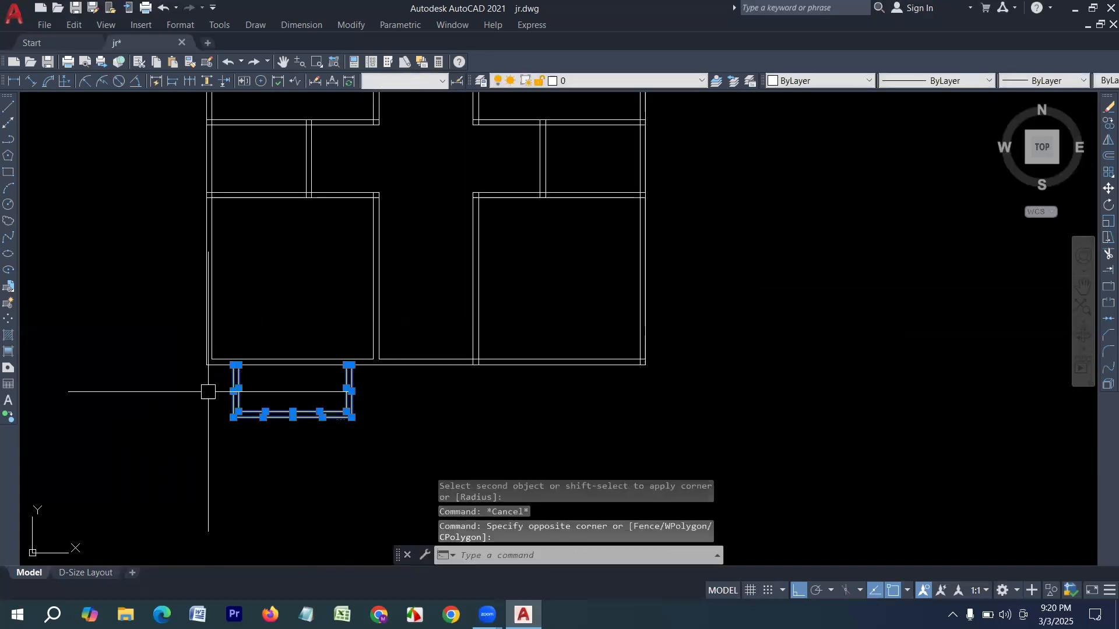
pyautogui.scroll(2, 477, 347)
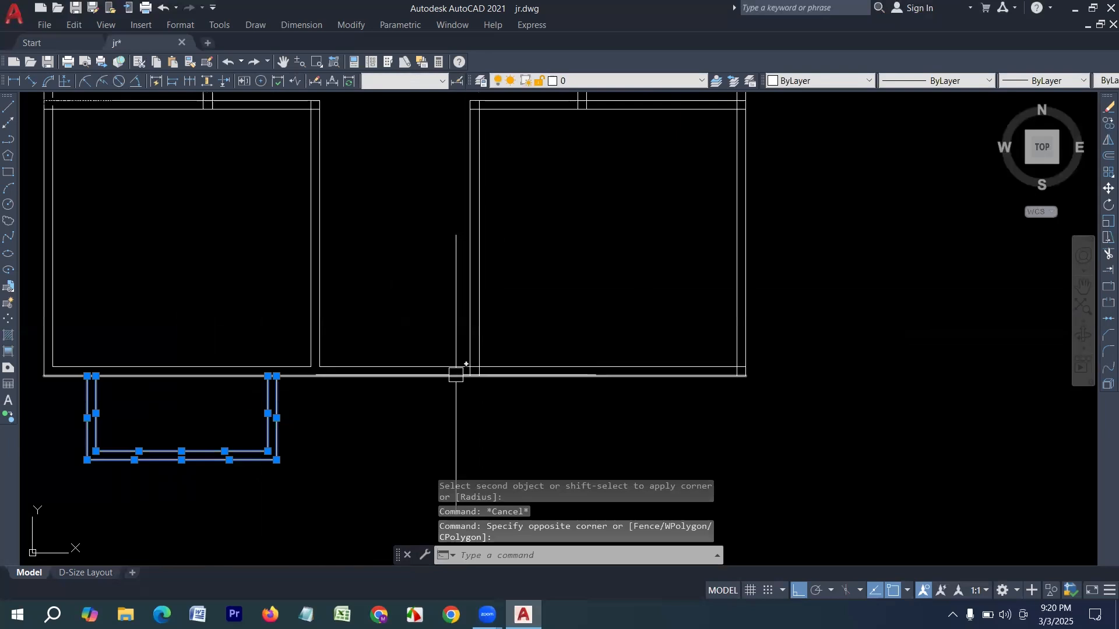
pyautogui.press('Escape')
# Trim the ends of the lower-right room's left-hand wall lines where they cross the bottom exterior wall
pyautogui.scroll(2, 486, 373)
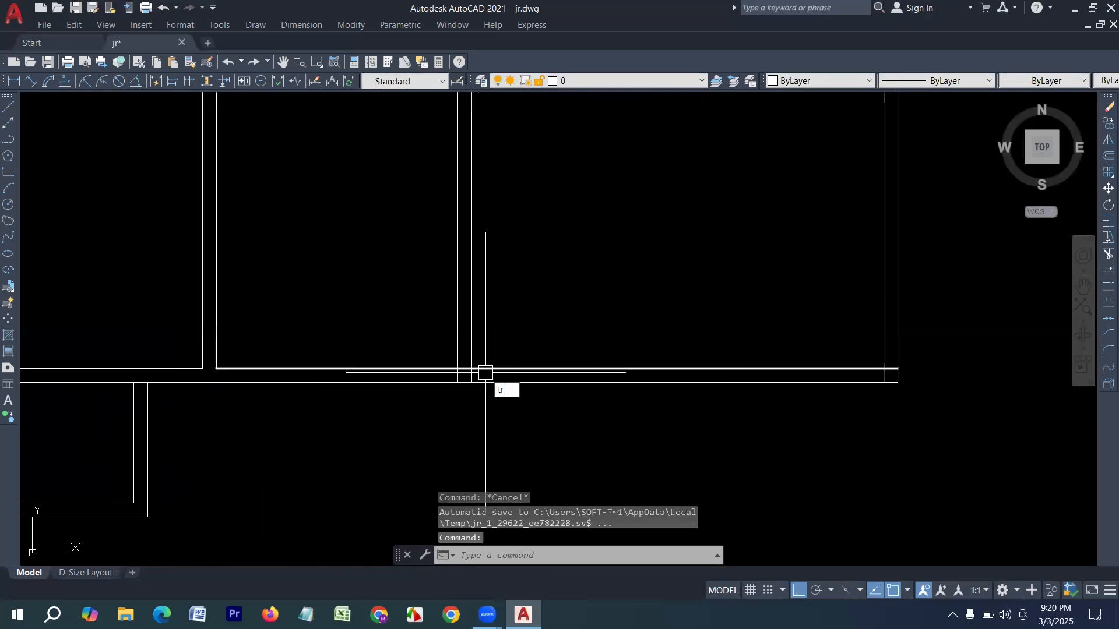
pyautogui.press('Return')
pyautogui.scroll(4, 482, 373)
pyautogui.moveTo(480, 381); pyautogui.dragTo(356, 387)
pyautogui.scroll(-3, 404, 342)
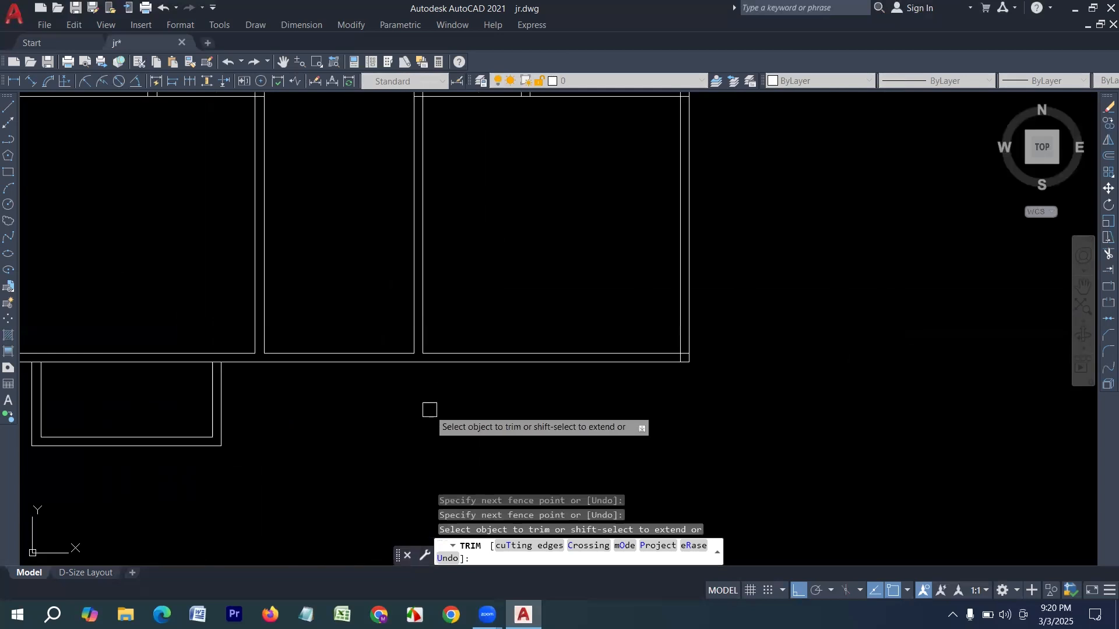
# Mirror the lower-left room's projection about a vertical line through the midpoint of the corridor's bottom wall, keeping the source objects
pyautogui.scroll(-3, 324, 452)
pyautogui.press('Escape')
pyautogui.click(295, 483)
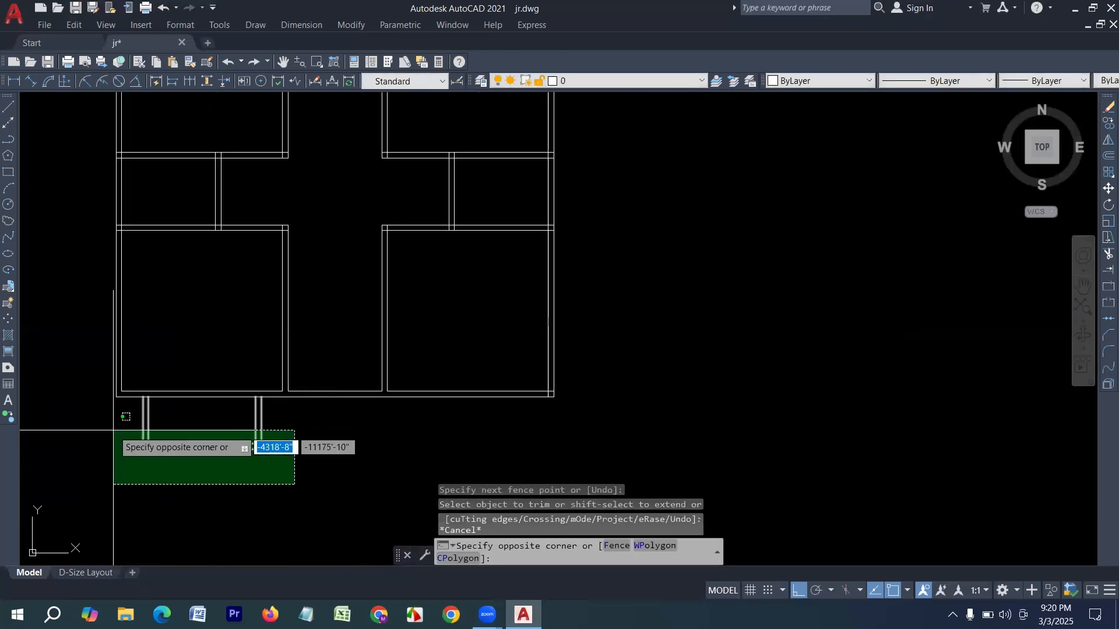
pyautogui.click(114, 430)
pyautogui.write('i')
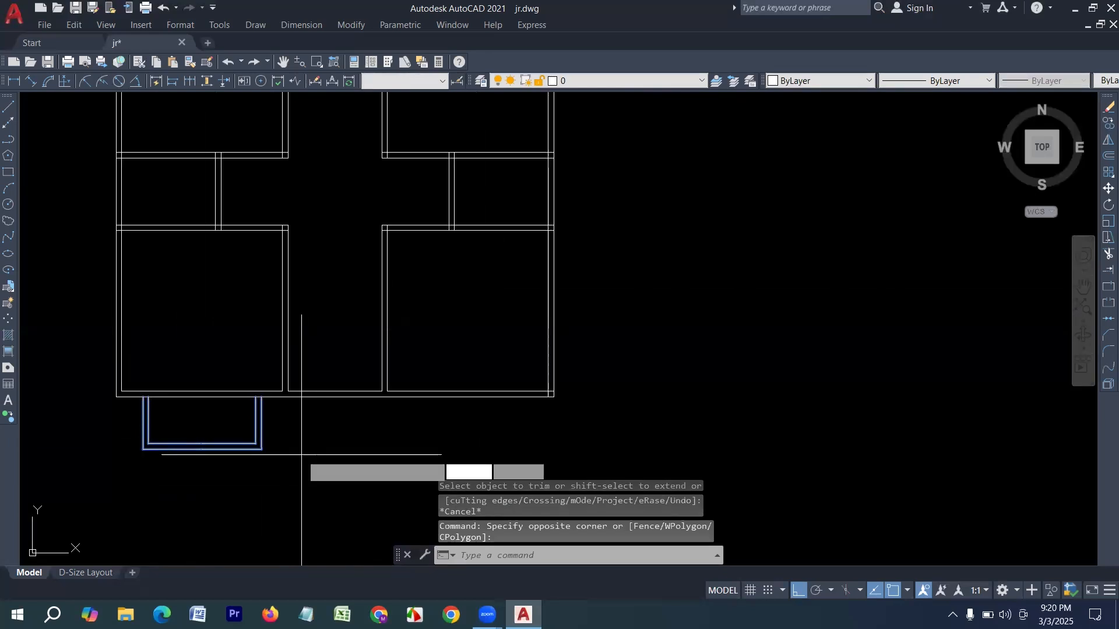
pyautogui.press('Return')
pyautogui.scroll(2, 302, 455)
pyautogui.click(324, 383)
pyautogui.click(318, 318)
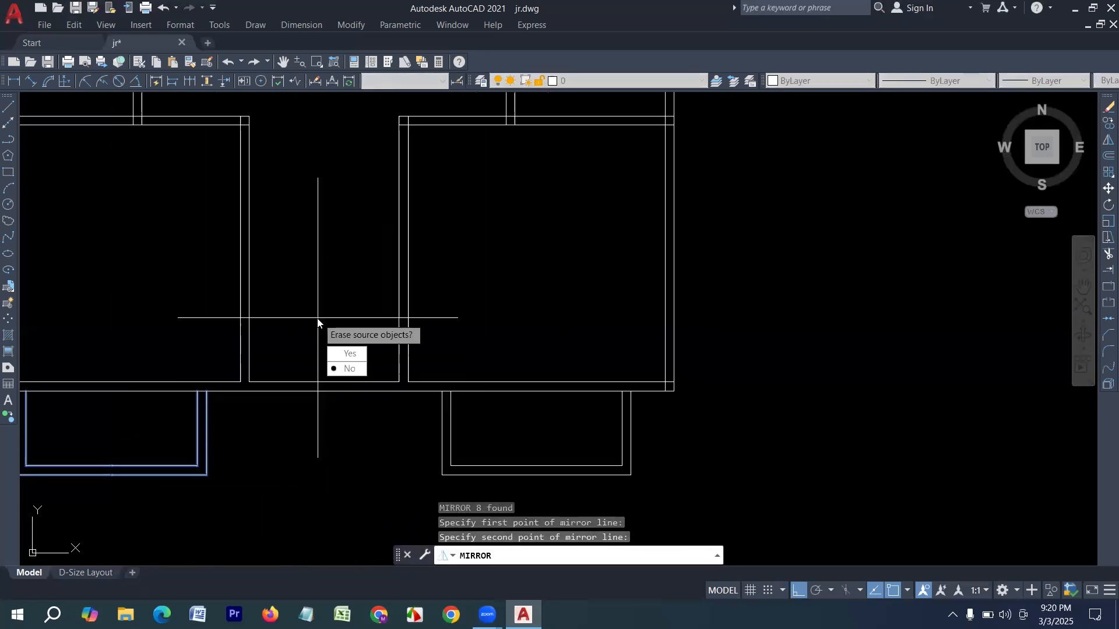
pyautogui.press('Down')
pyautogui.press('Return')
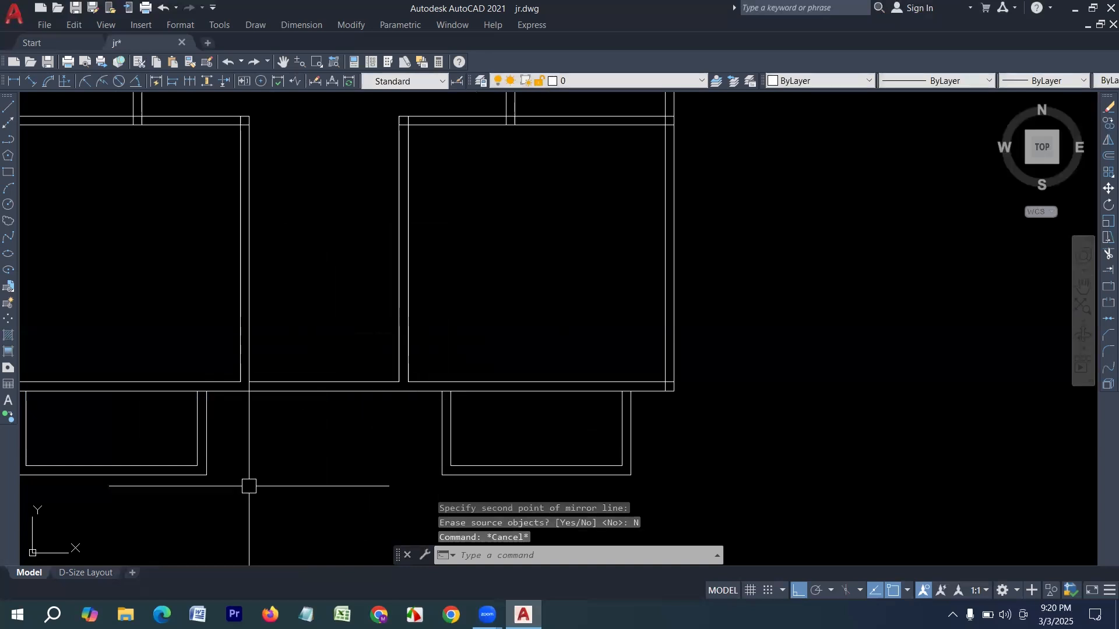
# Draw a horizontal line joining the facing outer bottom corners of the two projections
pyautogui.scroll(-3, 314, 499)
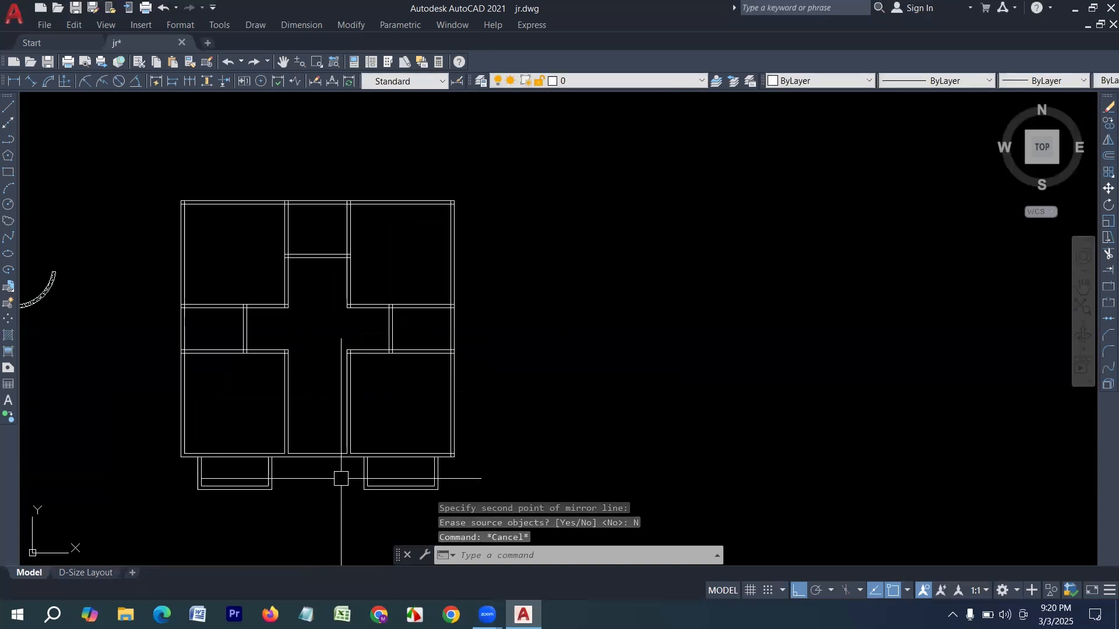
pyautogui.scroll(2, 340, 478)
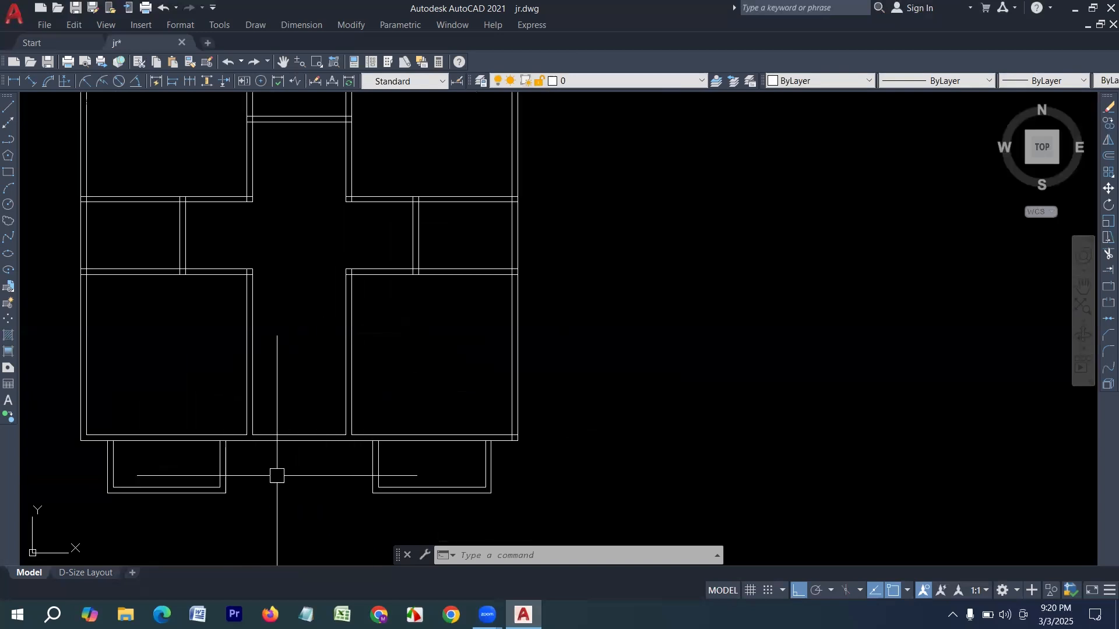
pyautogui.scroll(2, 276, 476)
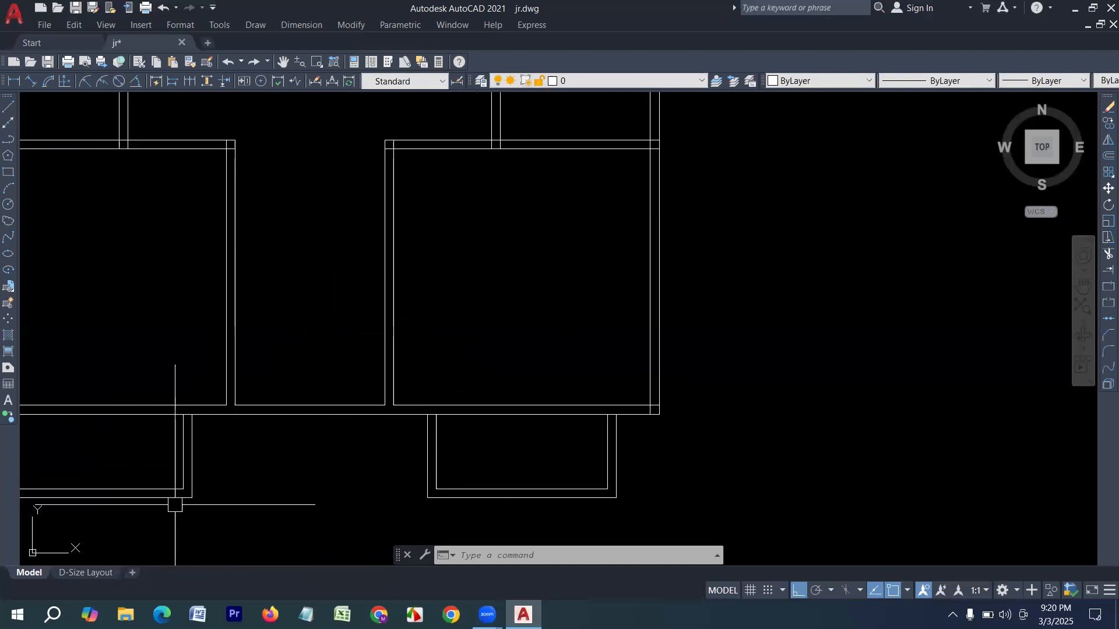
pyautogui.click(7, 108)
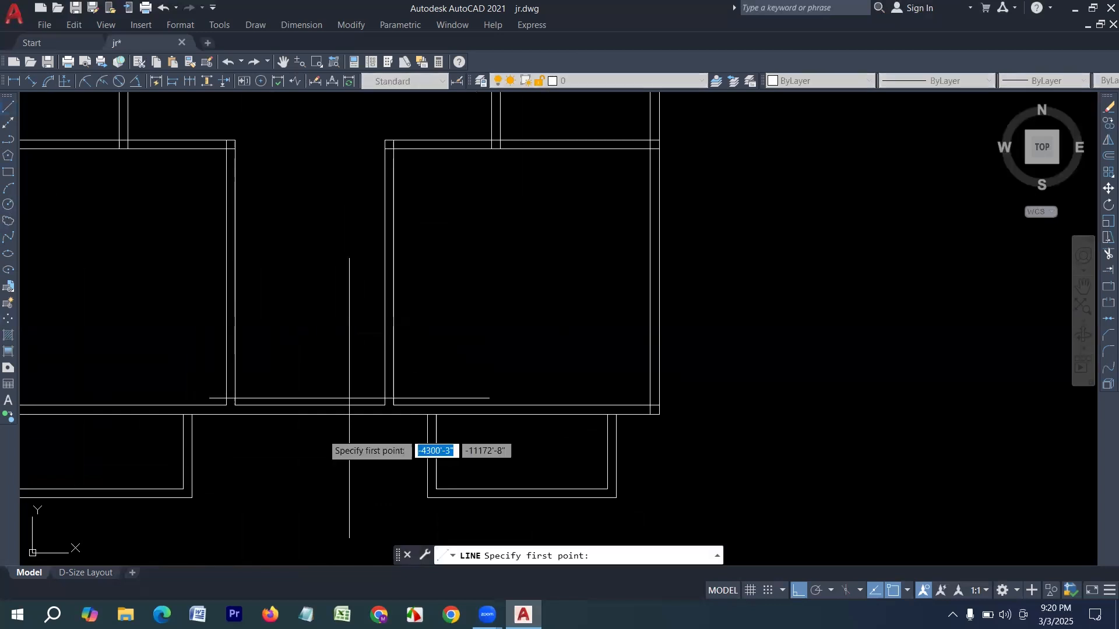
pyautogui.click(192, 498)
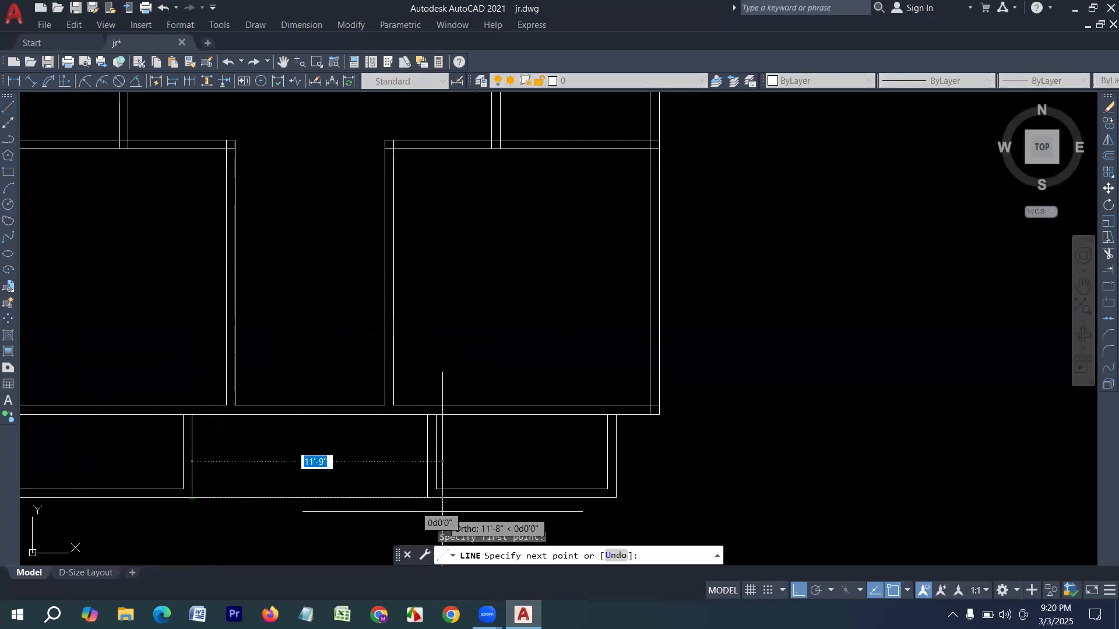
pyautogui.click(427, 498)
pyautogui.press('Escape')
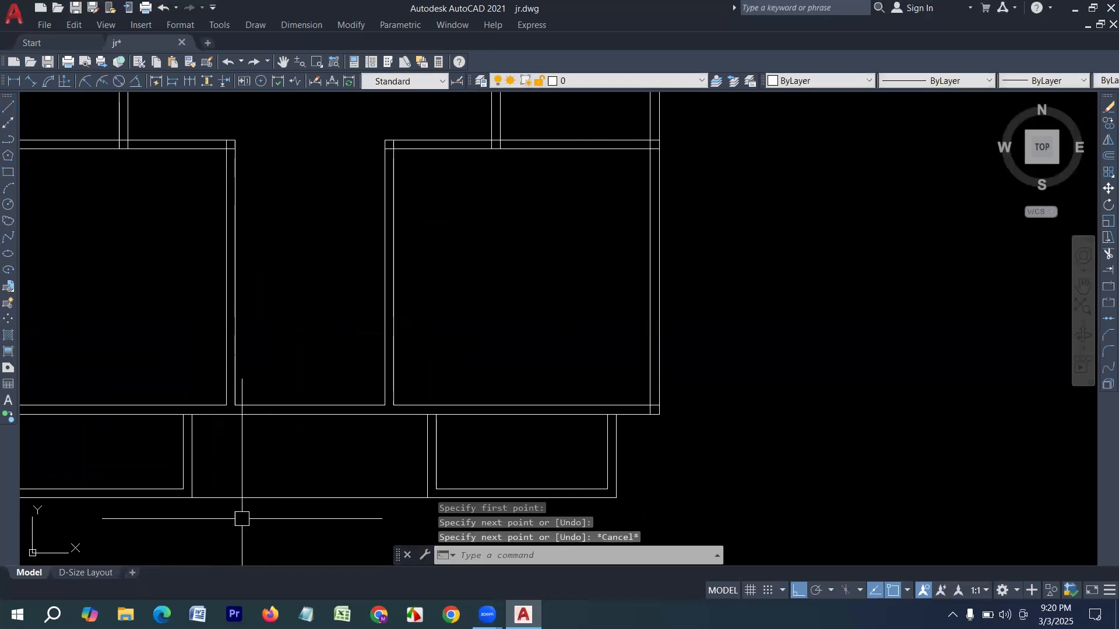
# Extend the four vertical wall lines on both sides of the corridor down to the line between the projections
pyautogui.write('ex')
pyautogui.press('Return')
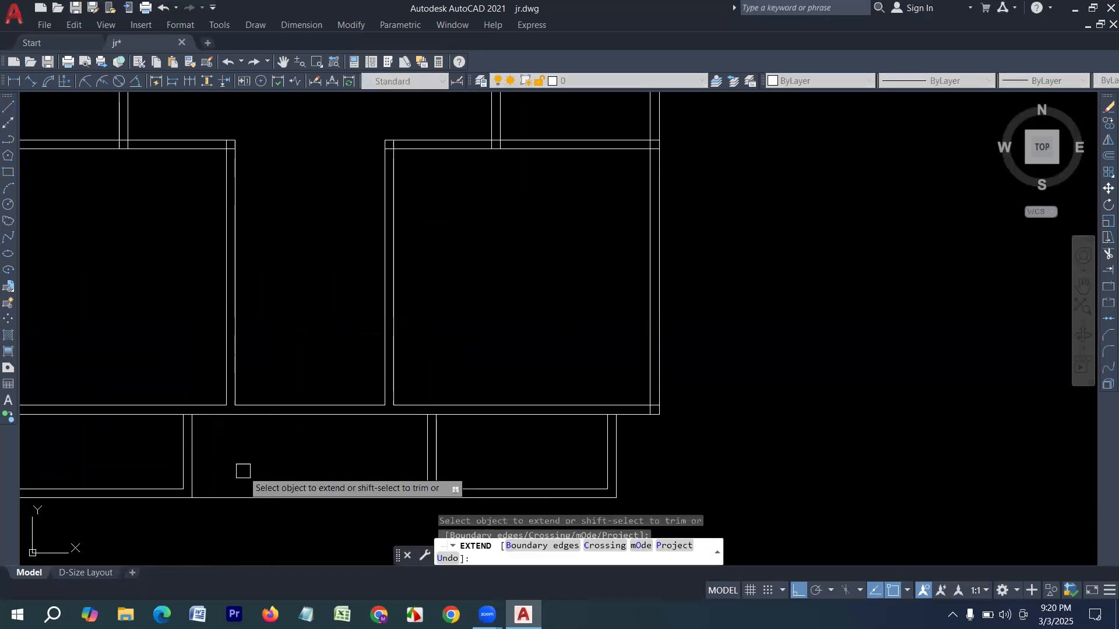
pyautogui.click(259, 353)
pyautogui.moveTo(199, 338); pyautogui.dragTo(195, 336)
pyautogui.moveTo(436, 344)
pyautogui.mouseDown()
pyautogui.moveTo(337, 333)
pyautogui.moveTo(394, 337)
pyautogui.moveTo(355, 334)
pyautogui.mouseUp()
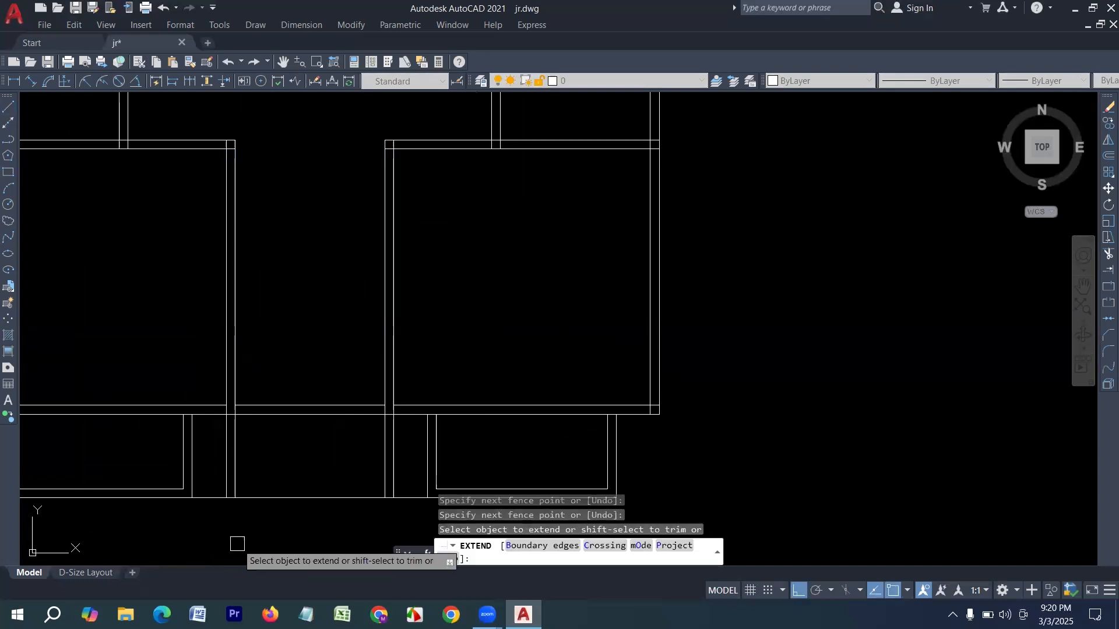
pyautogui.scroll(5, 229, 534)
pyautogui.moveTo(278, 494); pyautogui.dragTo(287, 392)
pyautogui.scroll(-4, 219, 481)
pyautogui.scroll(2, 451, 481)
pyautogui.moveTo(434, 490); pyautogui.dragTo(440, 410)
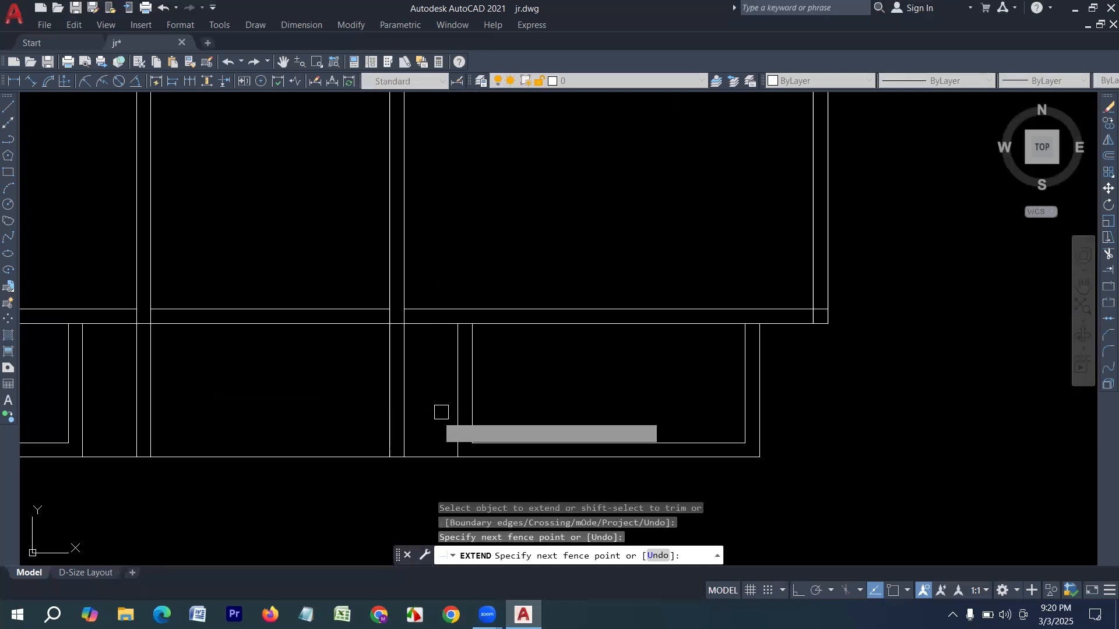
pyautogui.press('Escape')
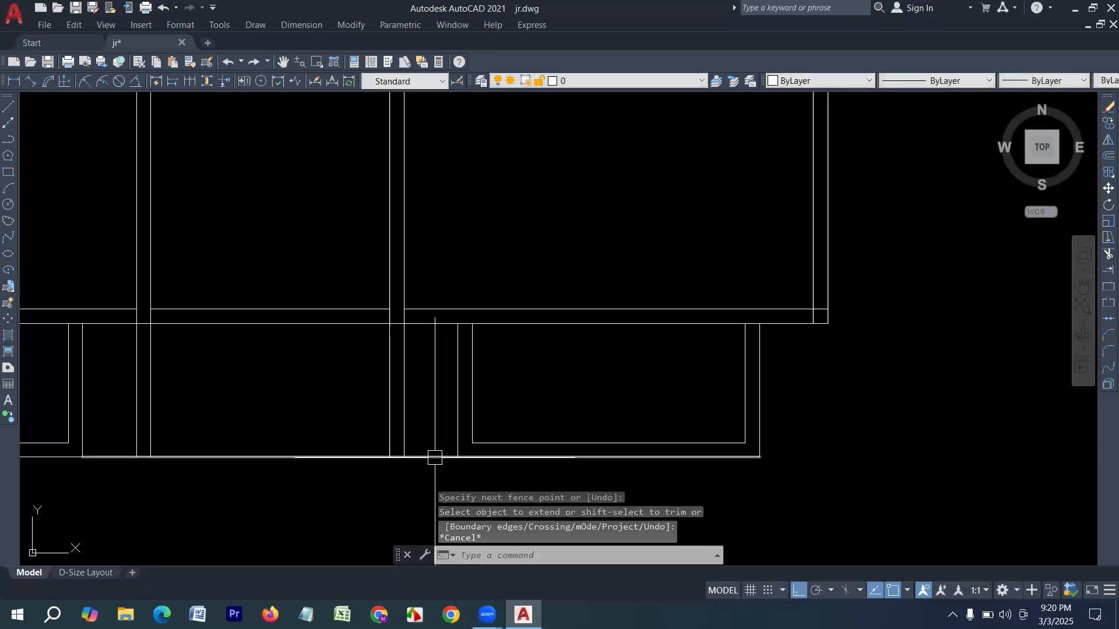
# Delete the line joining the two projections and draw a line closing only the lower ends of the corridor's walls
pyautogui.click(434, 457)
pyautogui.press('Delete')
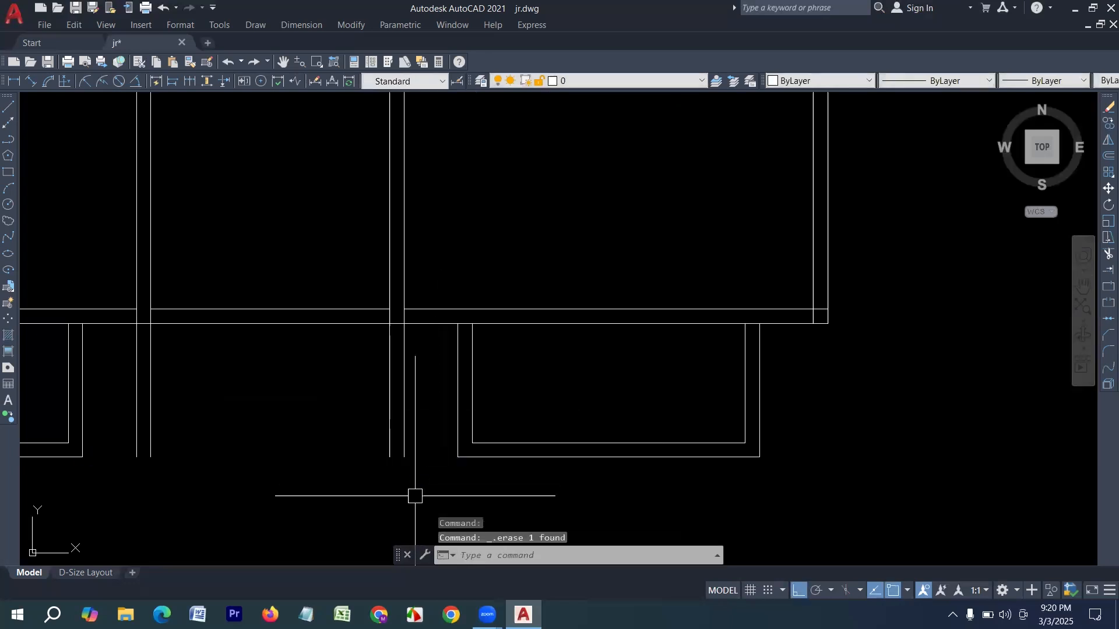
pyautogui.click(7, 109)
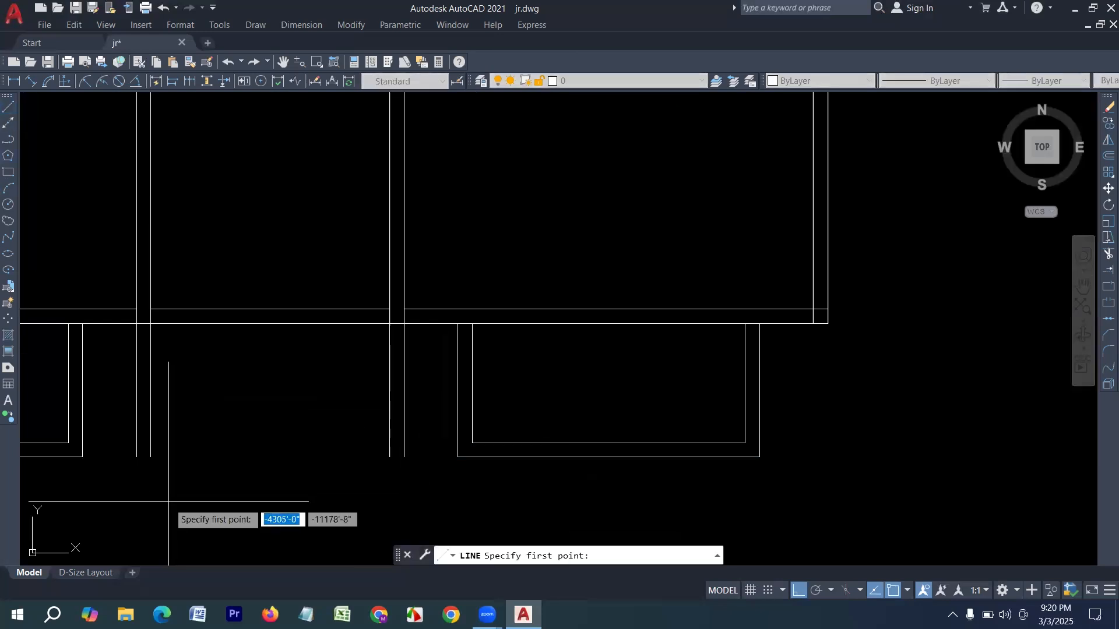
pyautogui.click(137, 457)
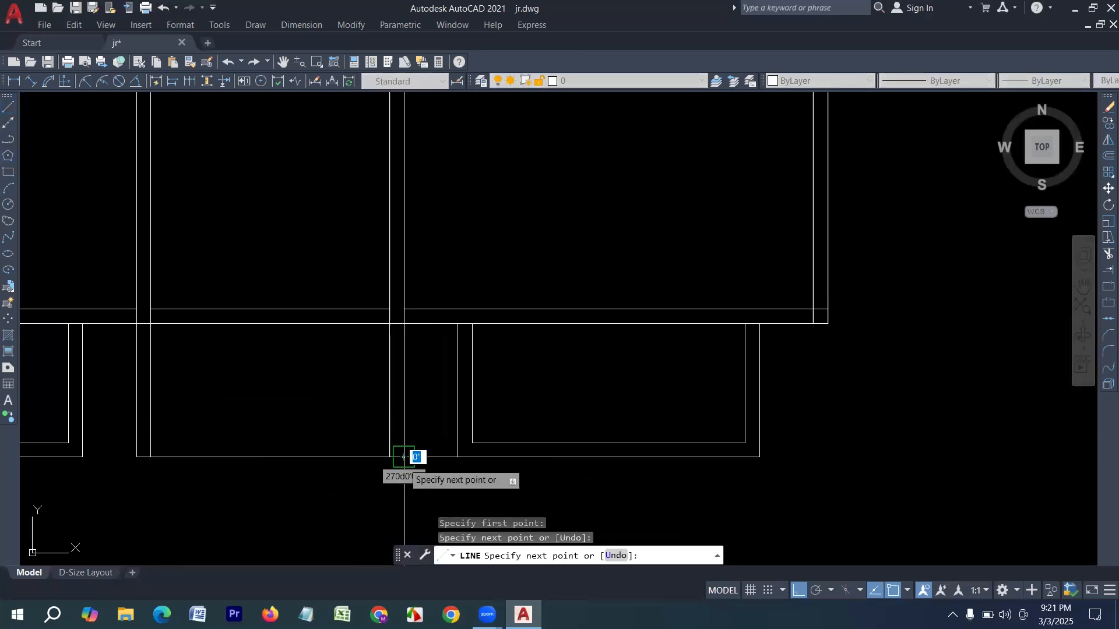
pyautogui.press('Escape')
pyautogui.press('Escape')
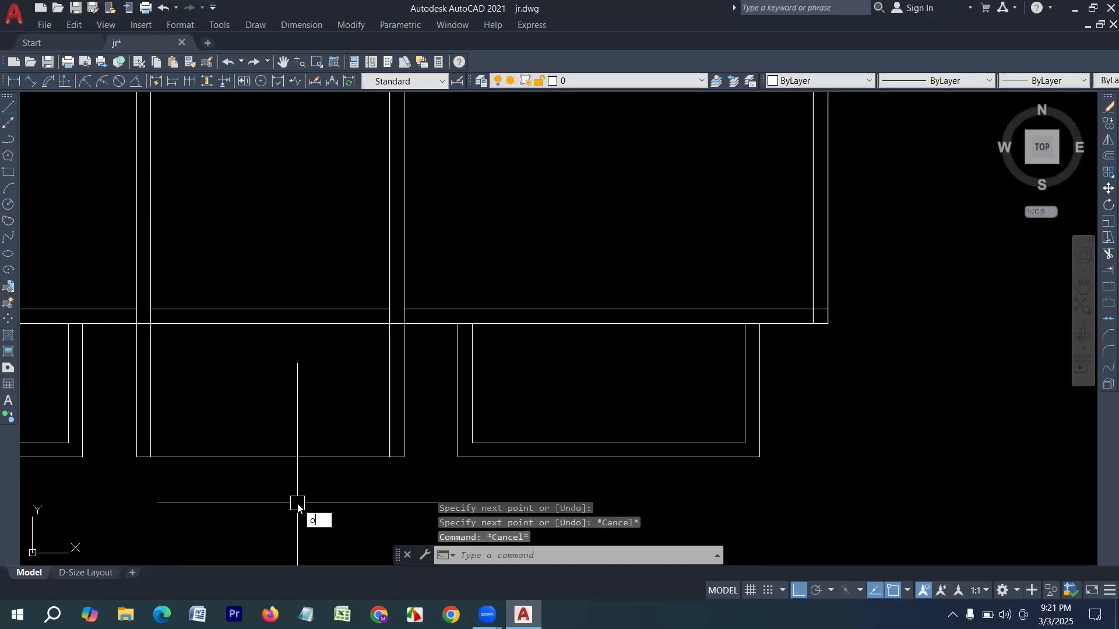
# Offset the corridor's bottom closing line 5" upward to give it wall thickness
pyautogui.press('Return')
pyautogui.write('5')
pyautogui.press('Return')
pyautogui.click(280, 456)
pyautogui.click(287, 407)
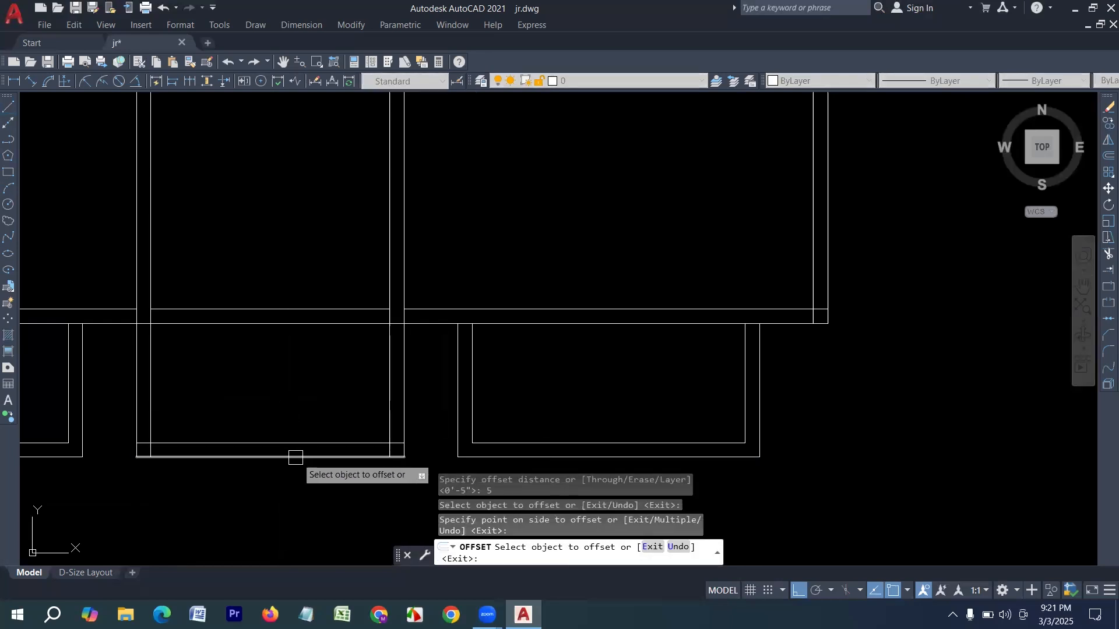
pyautogui.press('Escape')
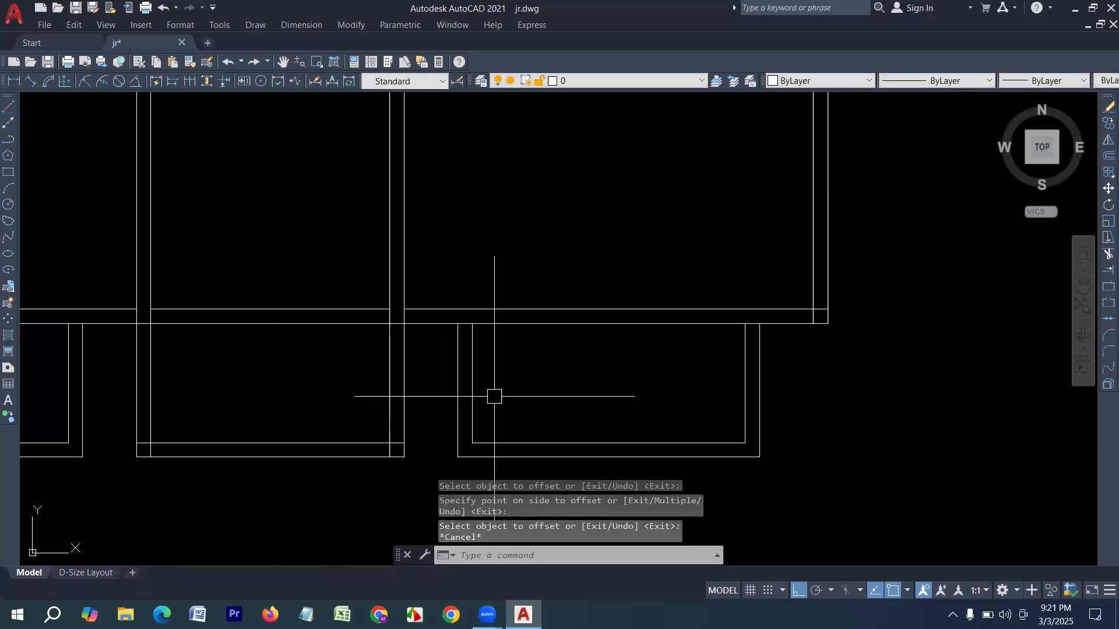
# Extend the side wall lines of both outer projections up to the inner line of the bottom exterior wall
pyautogui.write('E')
pyautogui.press('Return')
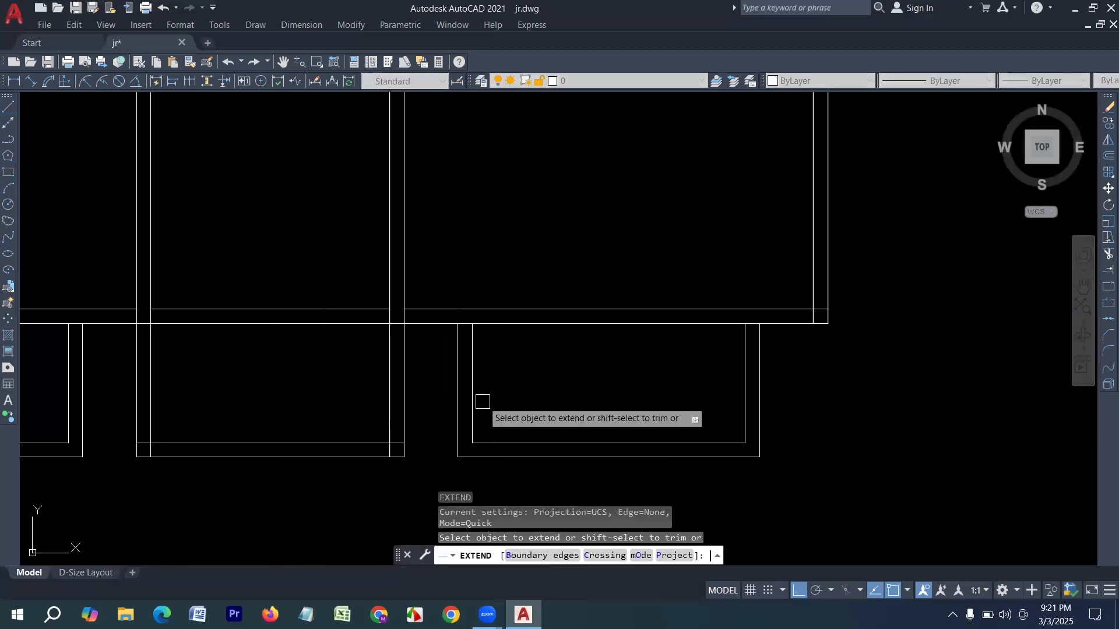
pyautogui.click(491, 350)
pyautogui.click(439, 349)
pyautogui.click(770, 366)
pyautogui.click(728, 360)
pyautogui.scroll(-2, 560, 402)
pyautogui.scroll(4, 261, 375)
pyautogui.moveTo(336, 375); pyautogui.dragTo(145, 385)
pyautogui.scroll(-4, 366, 372)
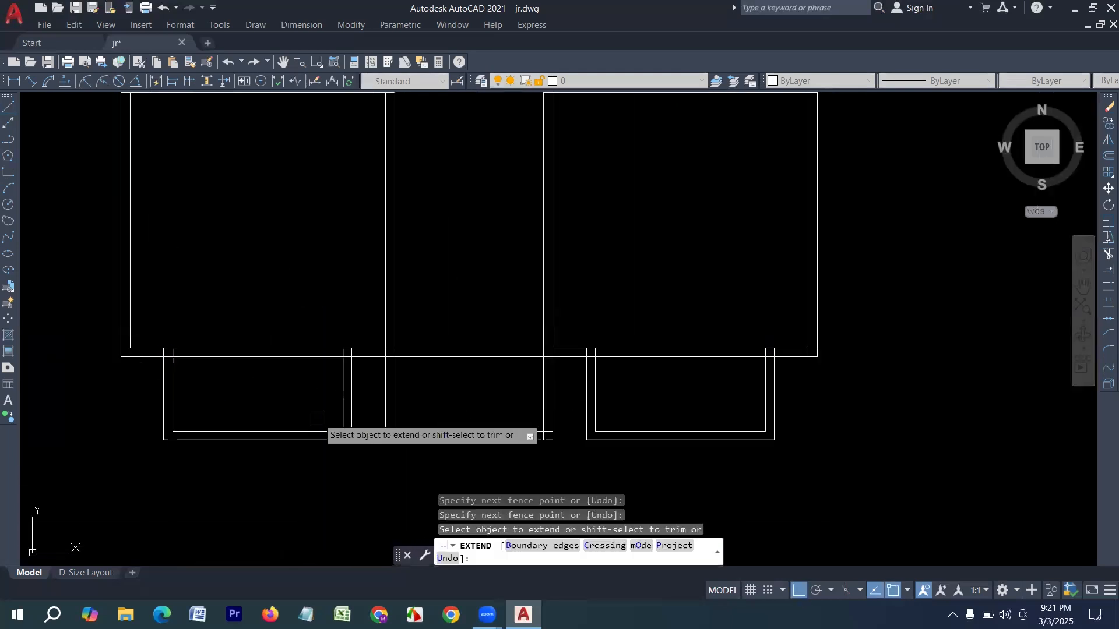
pyautogui.press('Escape')
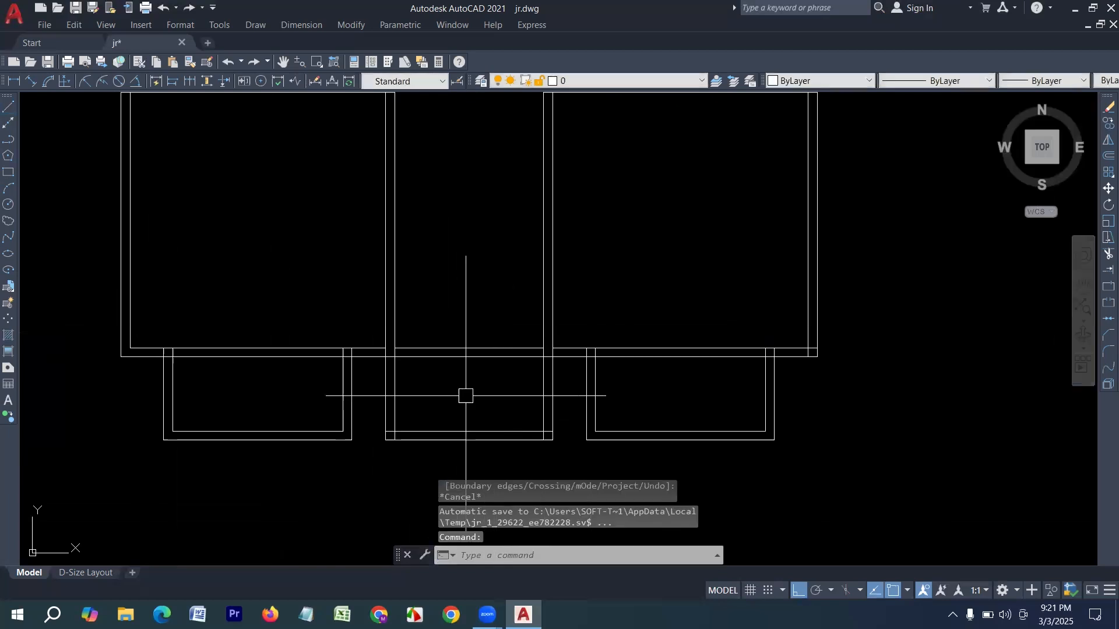
# Trim the old bottom wall lines crossing the corridor and the overlapping line ends at the middle projection's bottom corners
pyautogui.write('tr')
pyautogui.press('Return')
pyautogui.moveTo(464, 392)
pyautogui.mouseDown()
pyautogui.moveTo(467, 295)
pyautogui.moveTo(452, 387)
pyautogui.mouseUp()
pyautogui.scroll(3, 548, 417)
pyautogui.scroll(4, 549, 417)
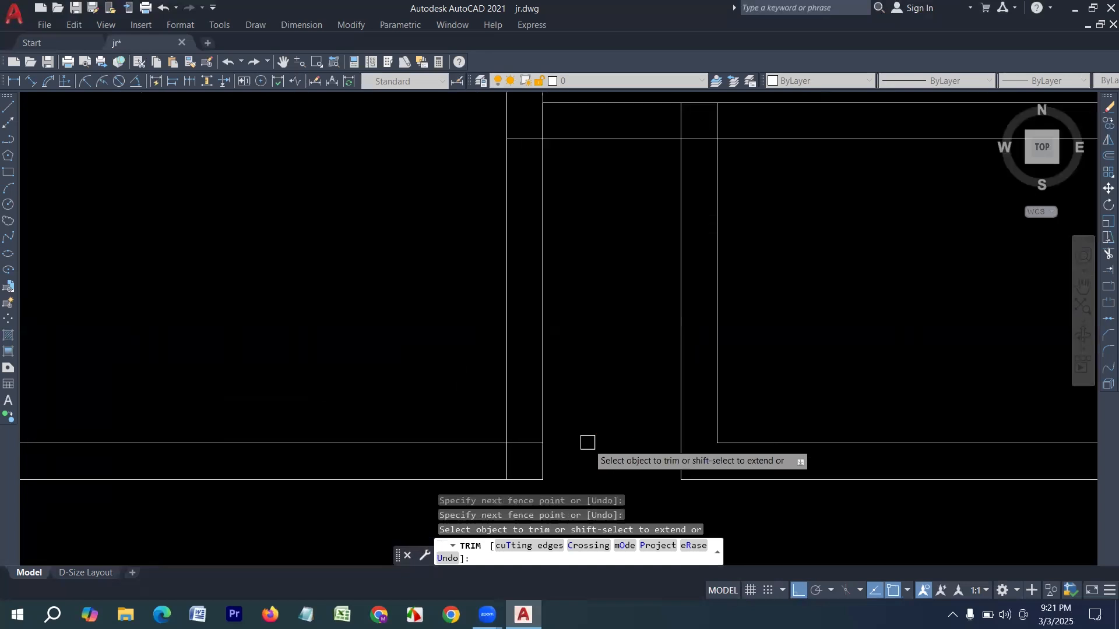
pyautogui.moveTo(501, 419); pyautogui.dragTo(447, 459)
pyautogui.scroll(-6, 557, 423)
pyautogui.scroll(4, 260, 430)
pyautogui.moveTo(358, 441); pyautogui.dragTo(327, 414)
pyautogui.scroll(-3, 324, 427)
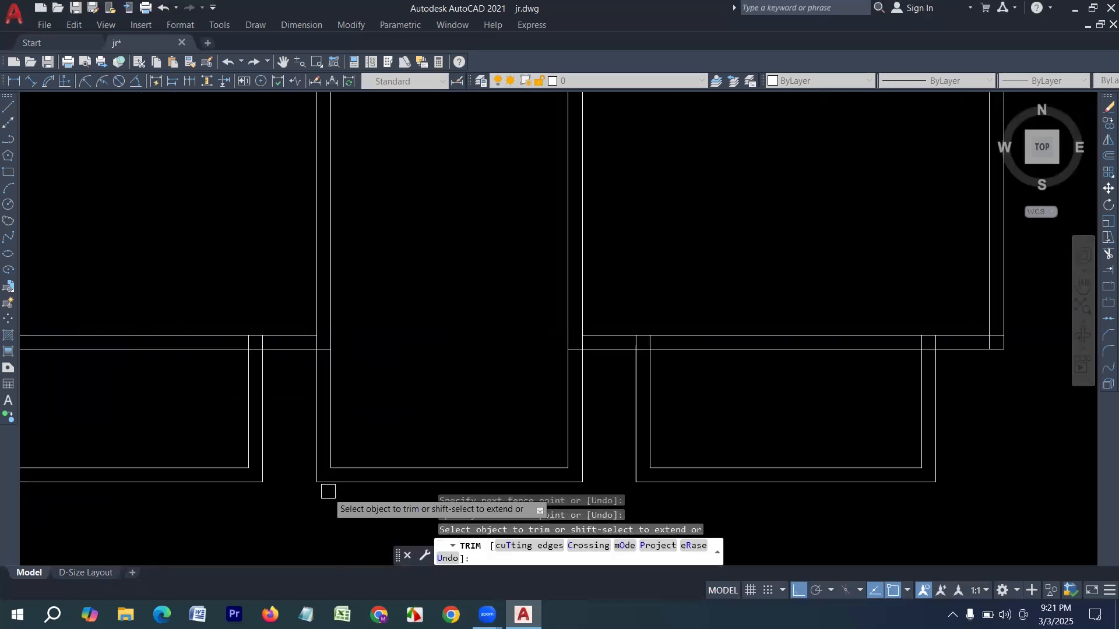
pyautogui.press('Escape')
# Offset the inner bottom line of the middle projection 4' upward to mark the stair landing
pyautogui.scroll(2, 477, 380)
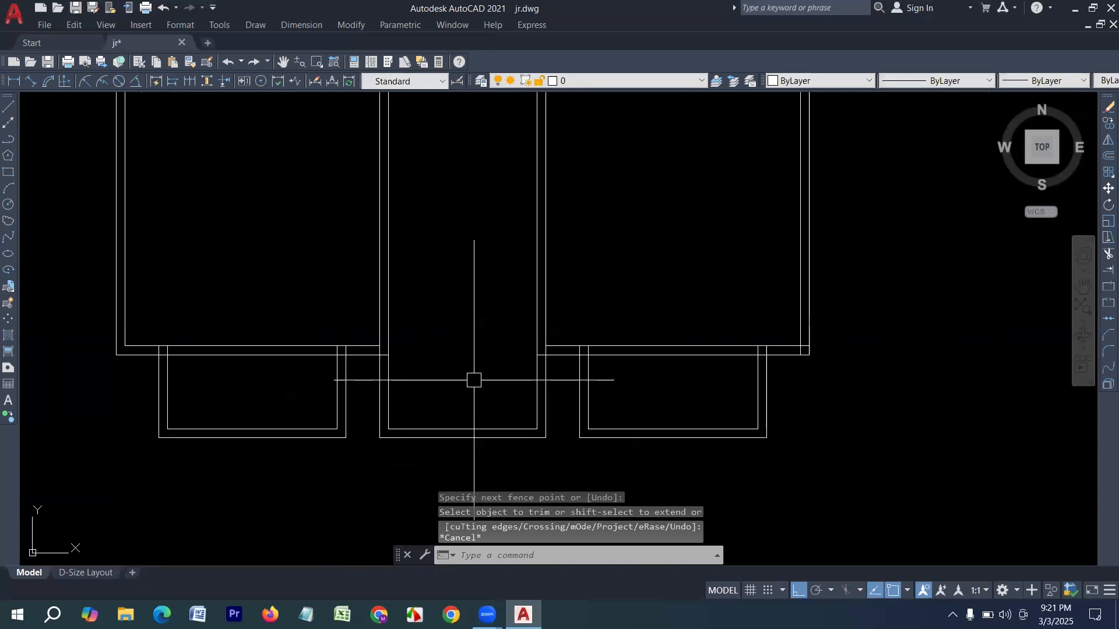
pyautogui.moveTo(481, 342); pyautogui.dragTo(462, 411, button='middle')
pyautogui.write('o')
pyautogui.press('Return')
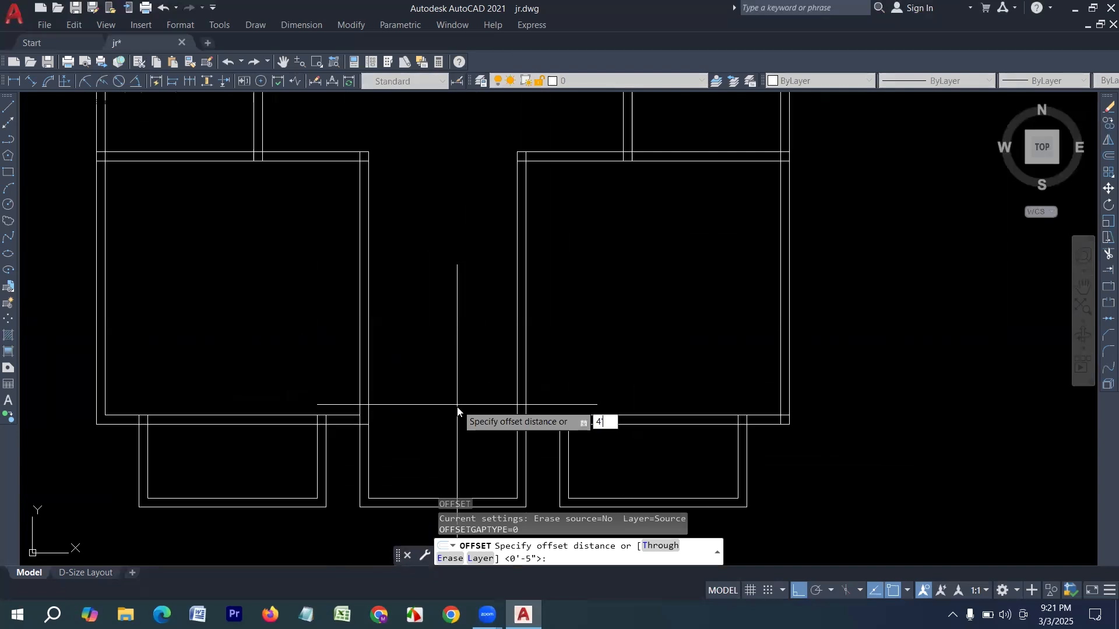
pyautogui.press('Return')
pyautogui.click(401, 495)
pyautogui.click(428, 367)
pyautogui.press('Return')
# Offset the landing line upward repeatedly at 10" spacing to draw nine more stair tread lines across the corridor
pyautogui.press('Return')
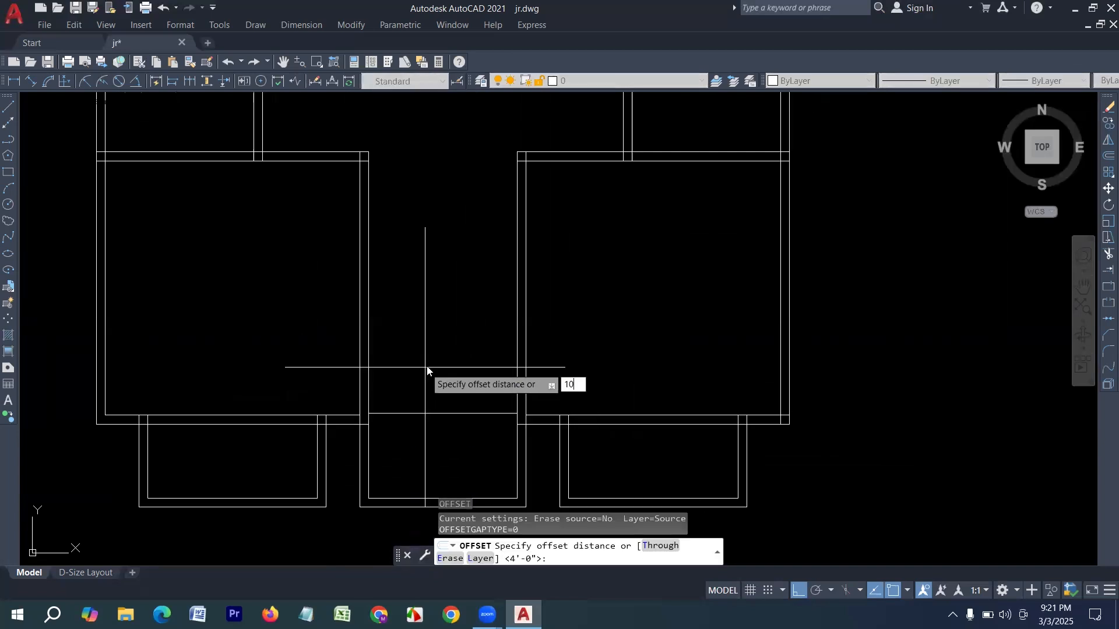
pyautogui.press('Return')
pyautogui.click(430, 412)
pyautogui.click(438, 345)
pyautogui.click(435, 396)
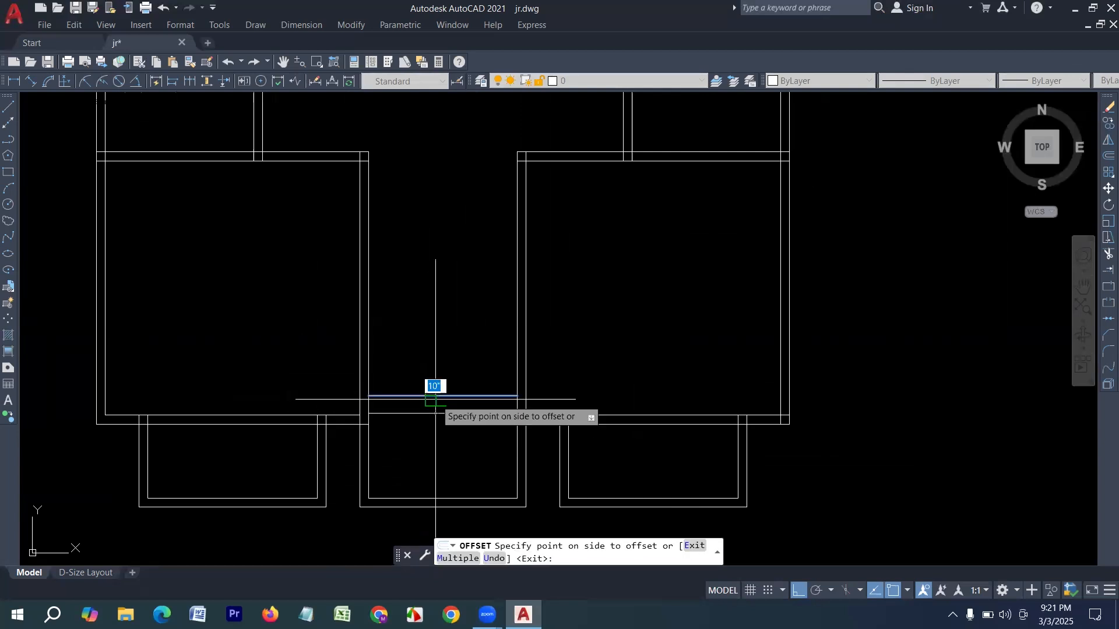
pyautogui.click(432, 388)
pyautogui.click(434, 378)
pyautogui.click(435, 354)
pyautogui.click(432, 360)
pyautogui.click(426, 327)
pyautogui.click(430, 341)
pyautogui.click(440, 292)
pyautogui.click(436, 324)
pyautogui.click(451, 268)
pyautogui.click(441, 307)
pyautogui.click(440, 221)
pyautogui.click(440, 289)
pyautogui.click(439, 270)
pyautogui.click(438, 221)
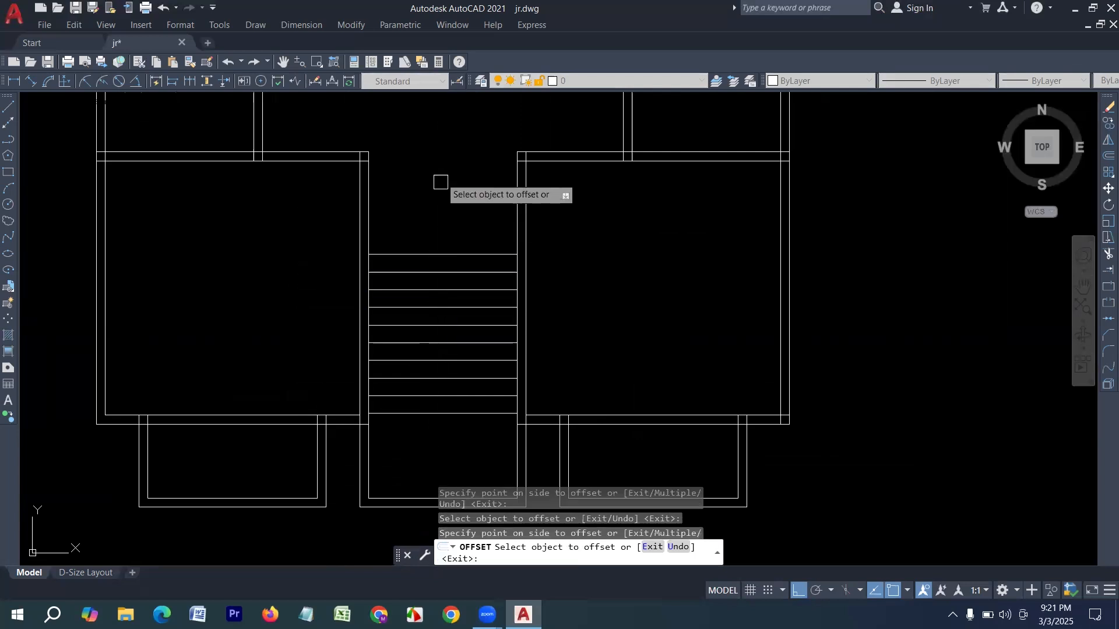
pyautogui.press('Escape')
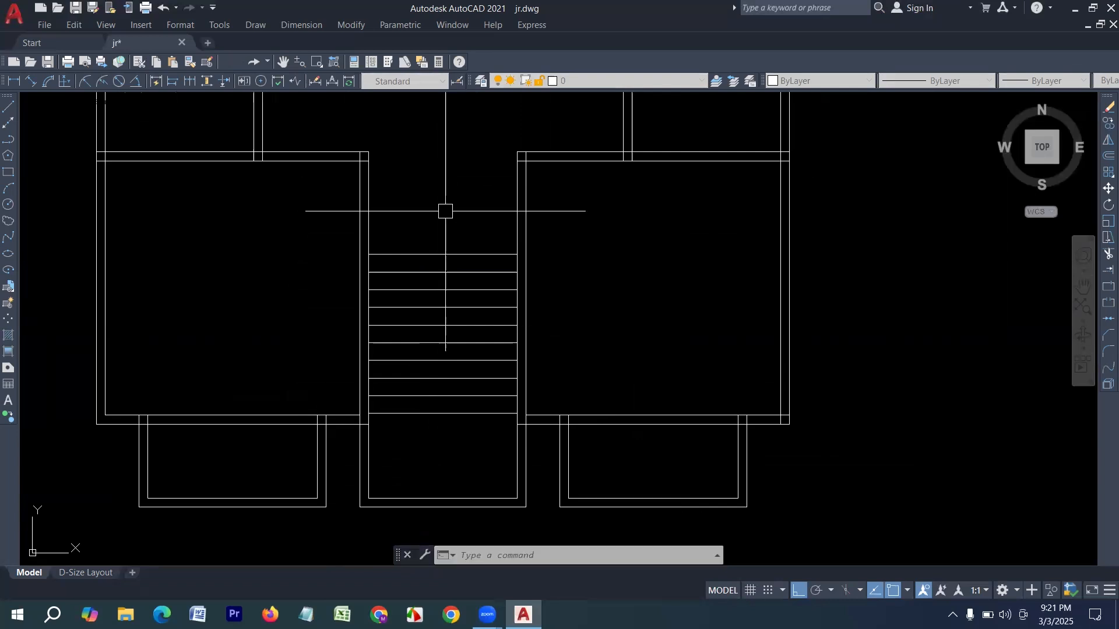
# Measure the landing's depth from the lowest tread line to the inner bottom wall line with a linear dimension
pyautogui.scroll(-2, 452, 213)
pyautogui.scroll(2, 454, 377)
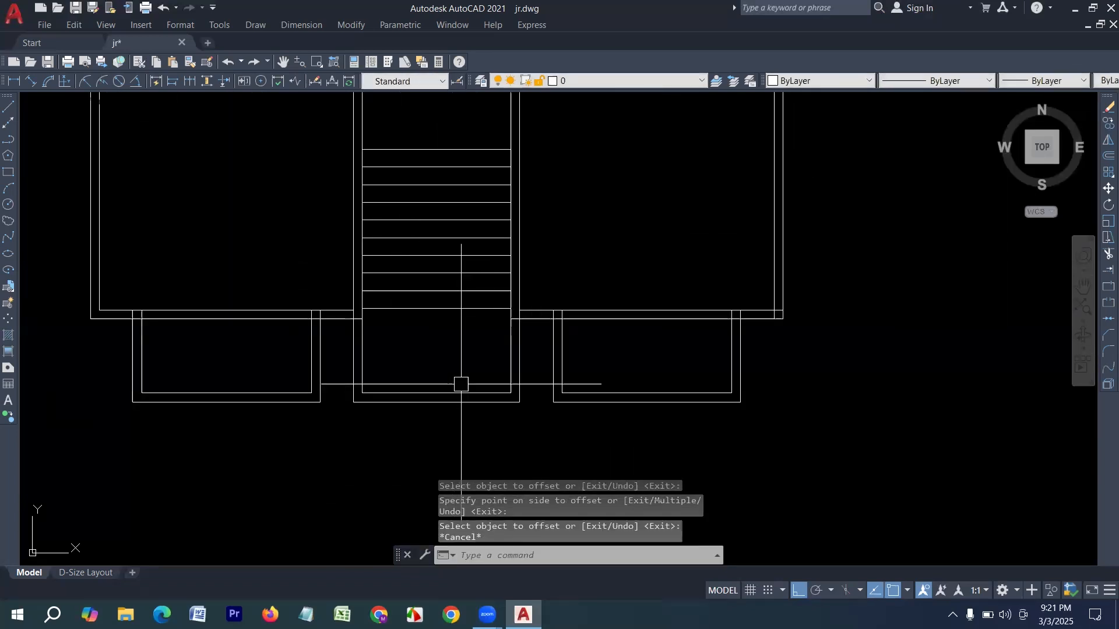
pyautogui.click(16, 82)
pyautogui.scroll(2, 415, 345)
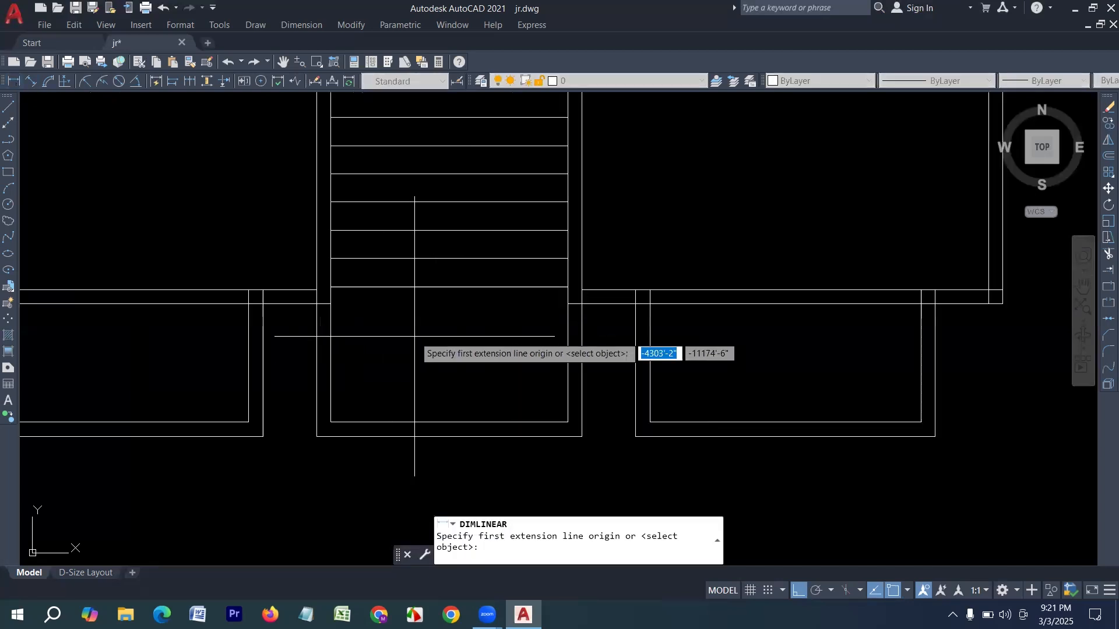
pyautogui.click(449, 287)
pyautogui.click(438, 422)
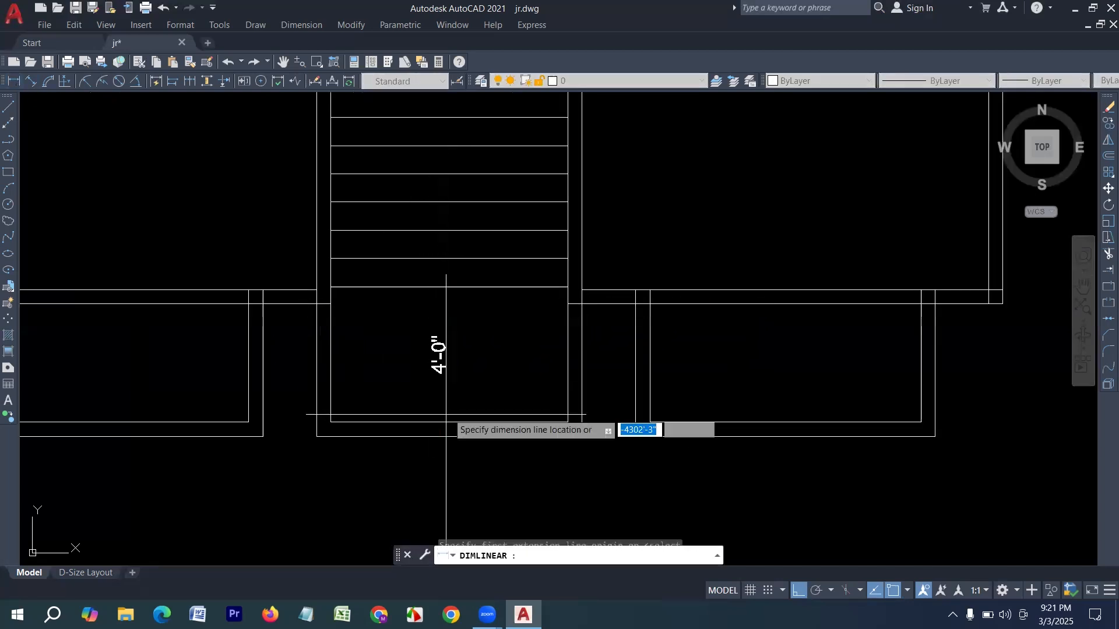
pyautogui.press('Escape')
pyautogui.scroll(-4, 457, 387)
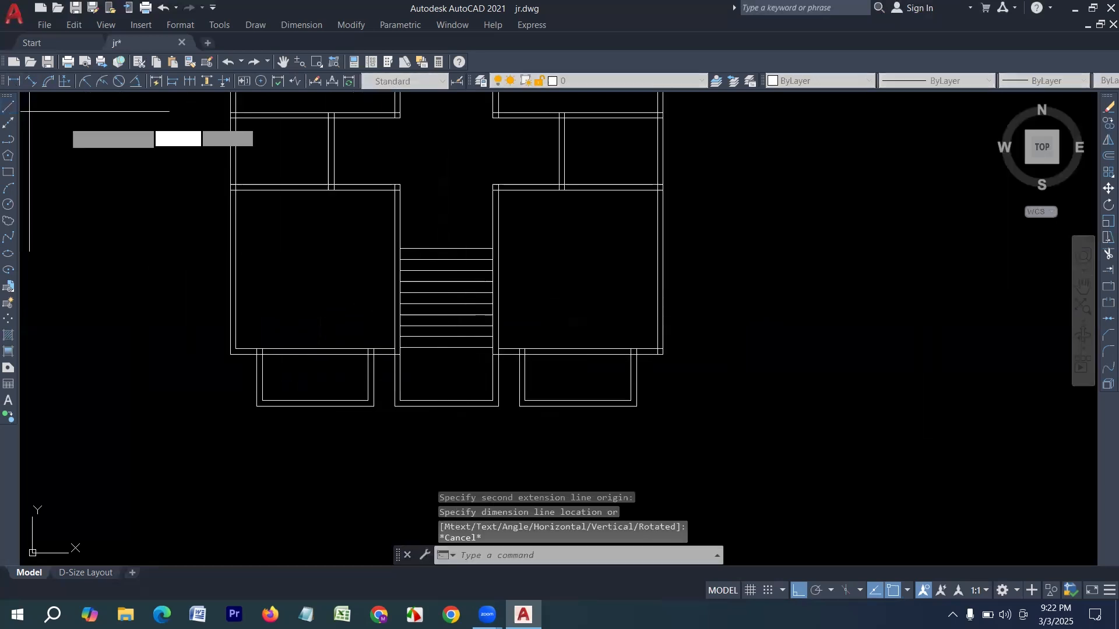
# Draw a vertical centre line through the stair treads, from the top tread's midpoint to the lowest tread's midpoint
pyautogui.click(8, 107)
pyautogui.scroll(3, 425, 245)
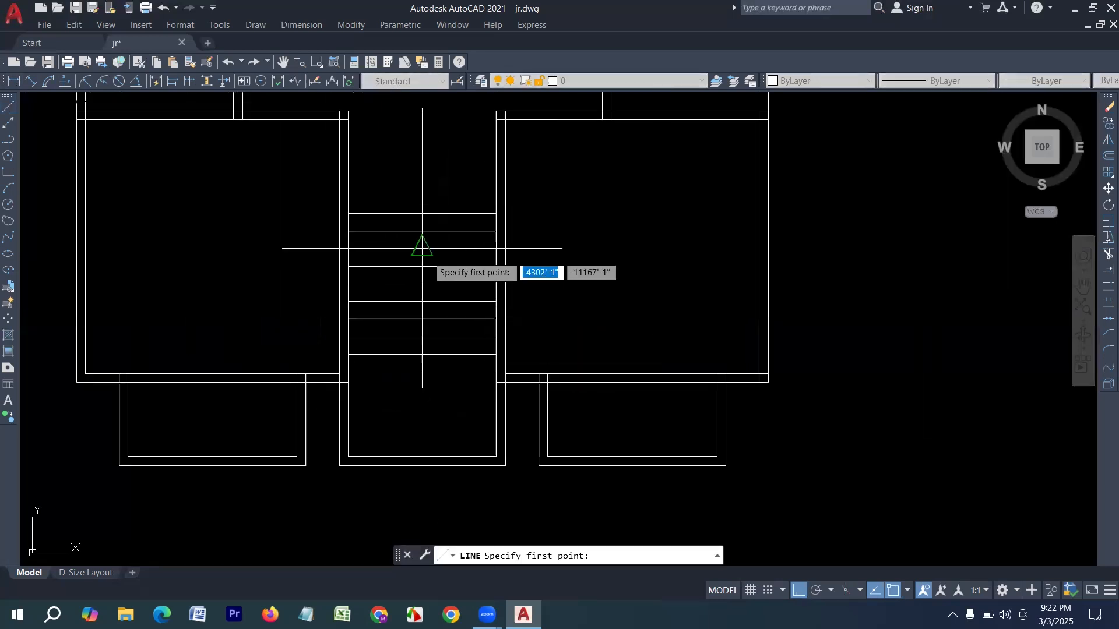
pyautogui.click(422, 214)
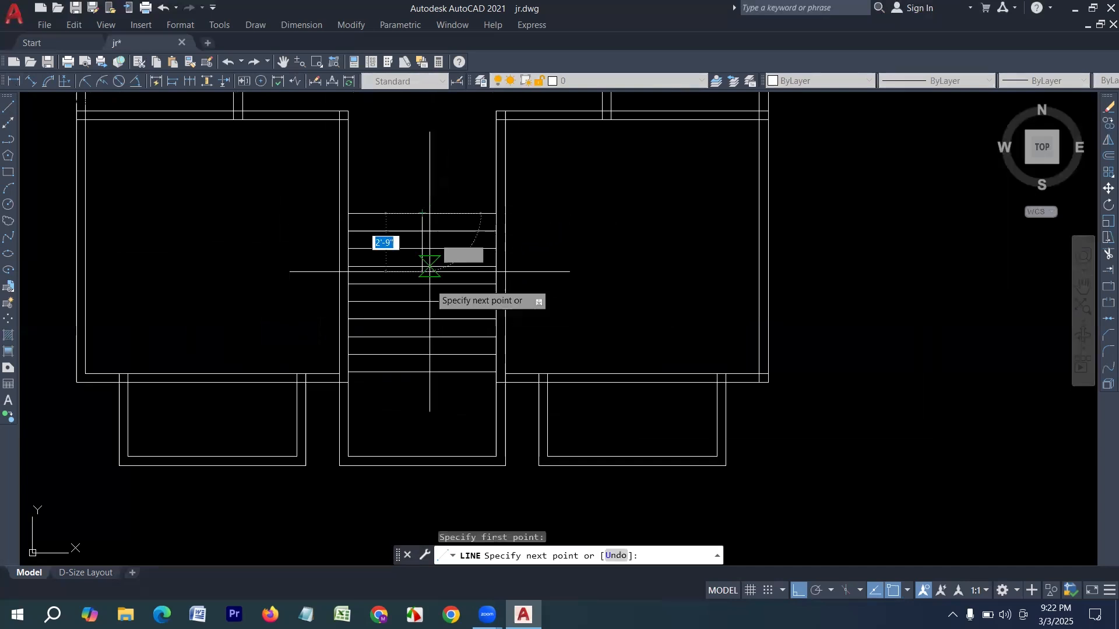
pyautogui.click(422, 370)
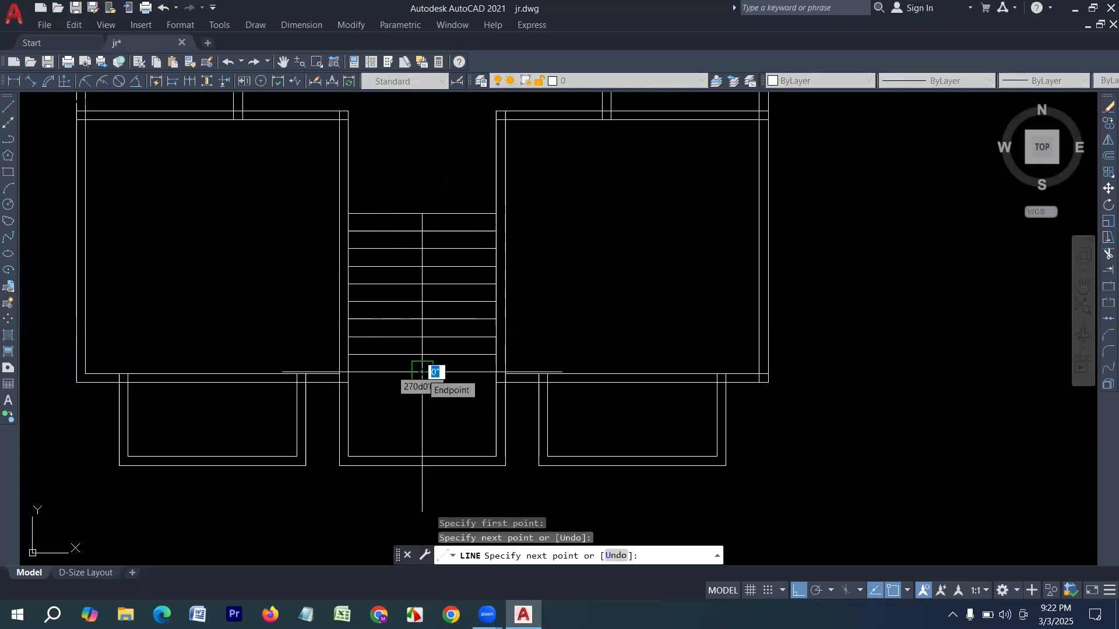
pyautogui.press('Escape')
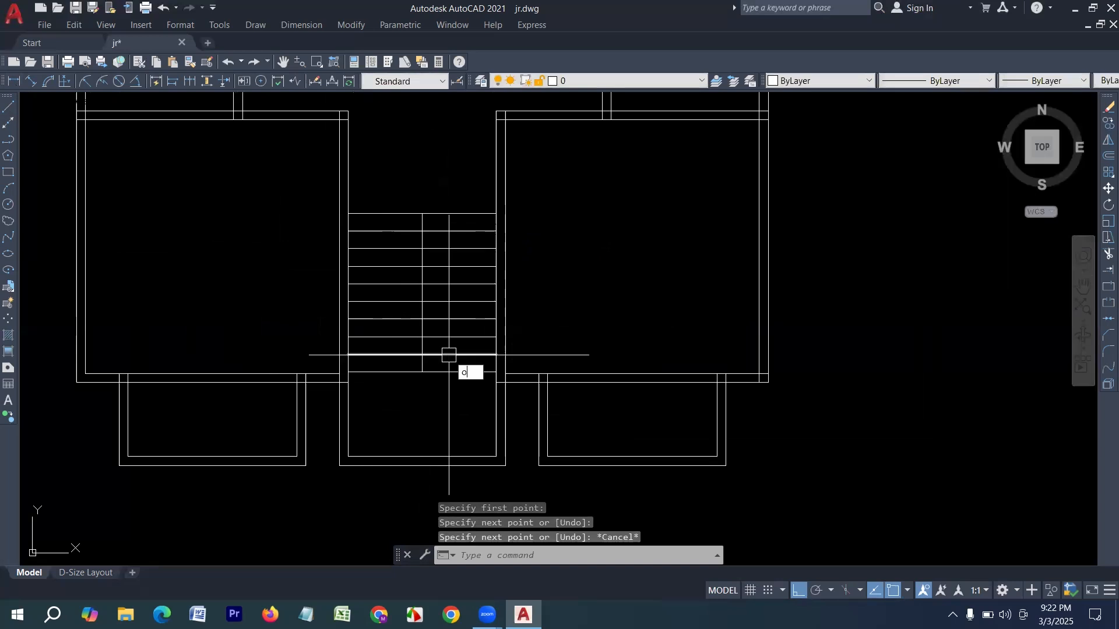
# Offset the staircase centre line 3" to both sides and erase the original centre line
pyautogui.press('Return')
pyautogui.press('Return')
pyautogui.scroll(6, 398, 293)
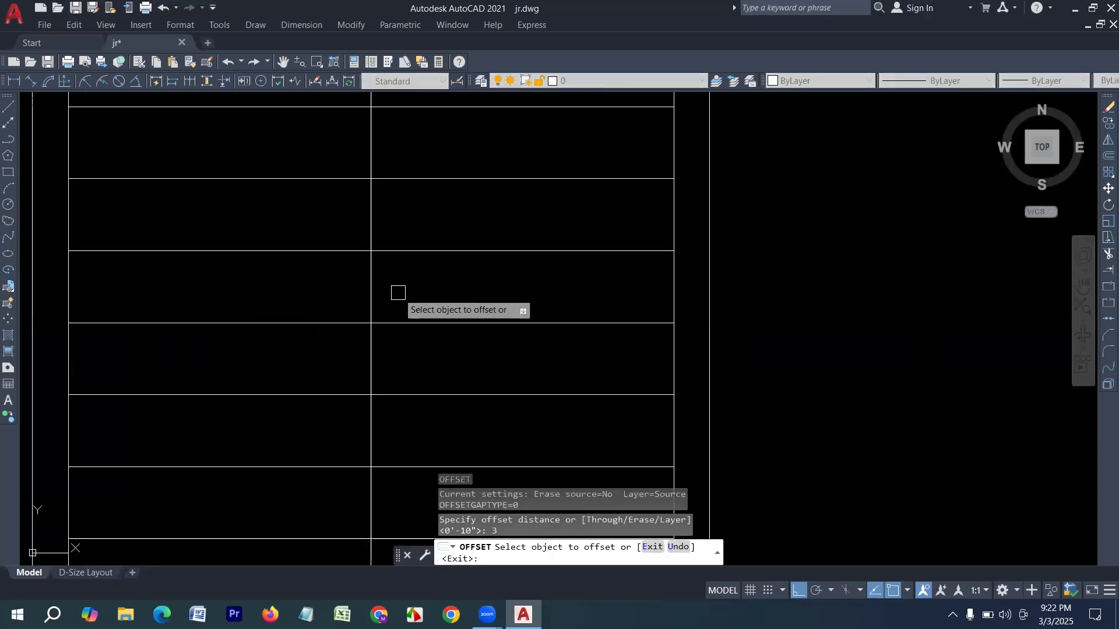
pyautogui.click(374, 280)
pyautogui.click(301, 294)
pyautogui.click(373, 295)
pyautogui.click(541, 295)
pyautogui.press('Escape')
pyautogui.click(371, 286)
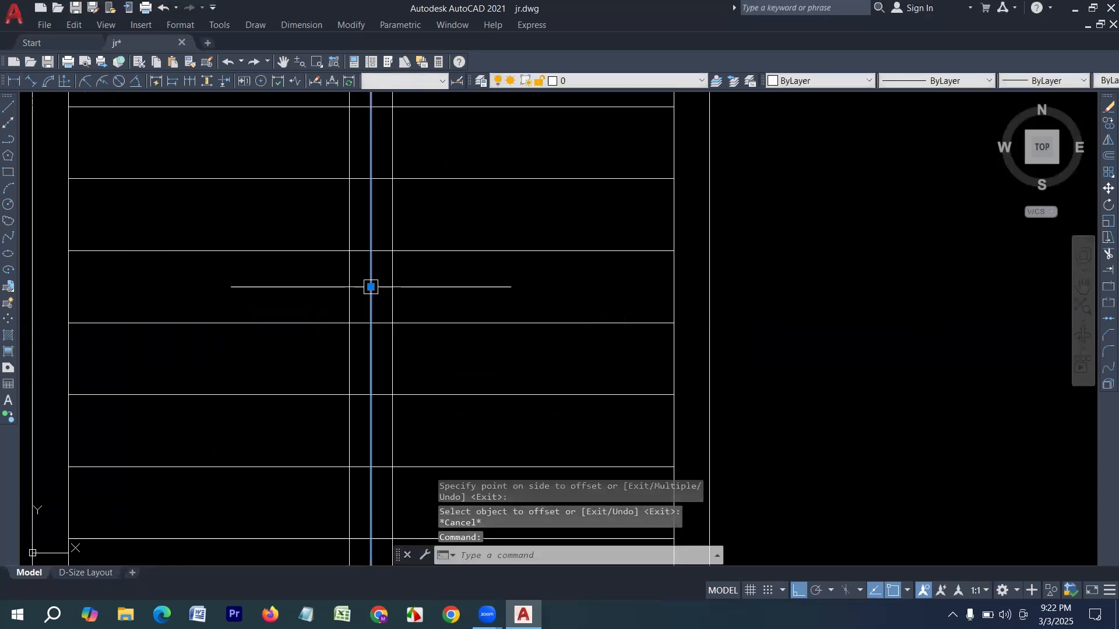
pyautogui.press('Delete')
# Trim the stair tread segments between the two offset centre lines to open the gap between the flights
pyautogui.scroll(-4, 368, 364)
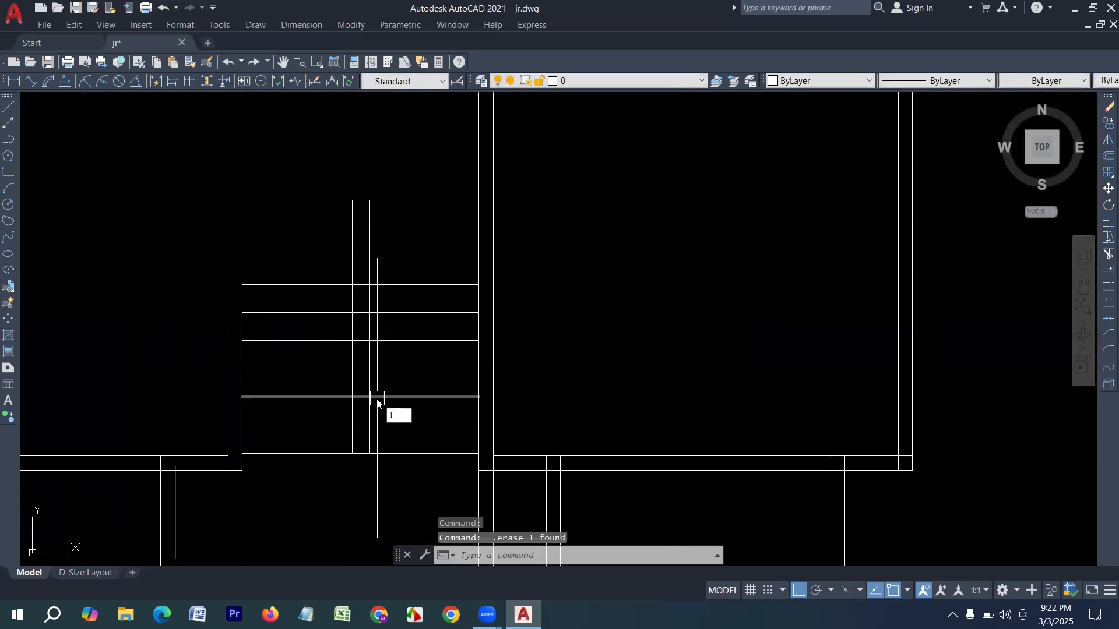
pyautogui.press('Return')
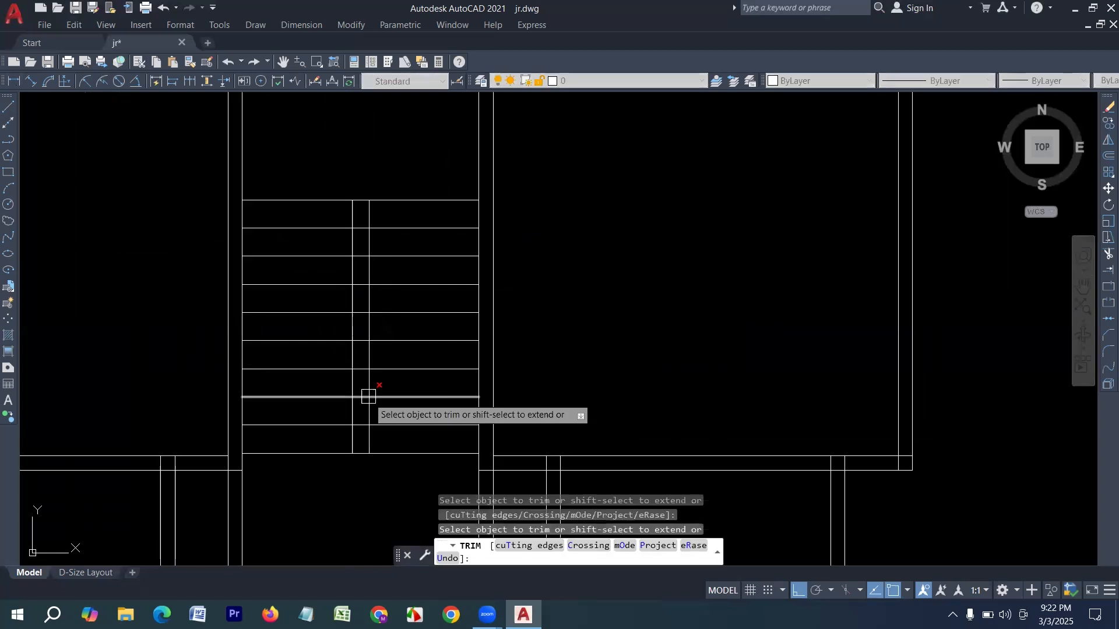
pyautogui.scroll(3, 371, 397)
pyautogui.moveTo(362, 548); pyautogui.dragTo(350, 397)
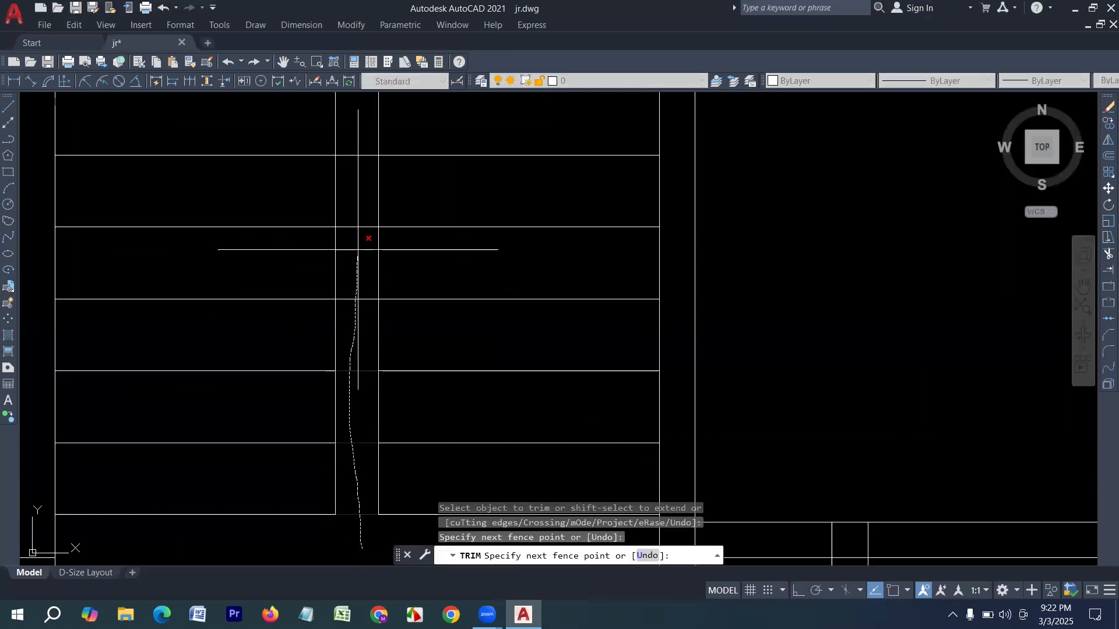
pyautogui.moveTo(358, 250); pyautogui.dragTo(359, 181)
pyautogui.moveTo(358, 160); pyautogui.dragTo(347, 365, button='middle')
pyautogui.scroll(-4, 353, 342)
pyautogui.scroll(4, 352, 247)
pyautogui.moveTo(346, 214); pyautogui.dragTo(331, 450)
pyautogui.moveTo(338, 463); pyautogui.dragTo(360, 229, button='middle')
pyautogui.moveTo(373, 249); pyautogui.dragTo(362, 315)
pyautogui.scroll(-4, 379, 402)
pyautogui.scroll(3, 389, 235)
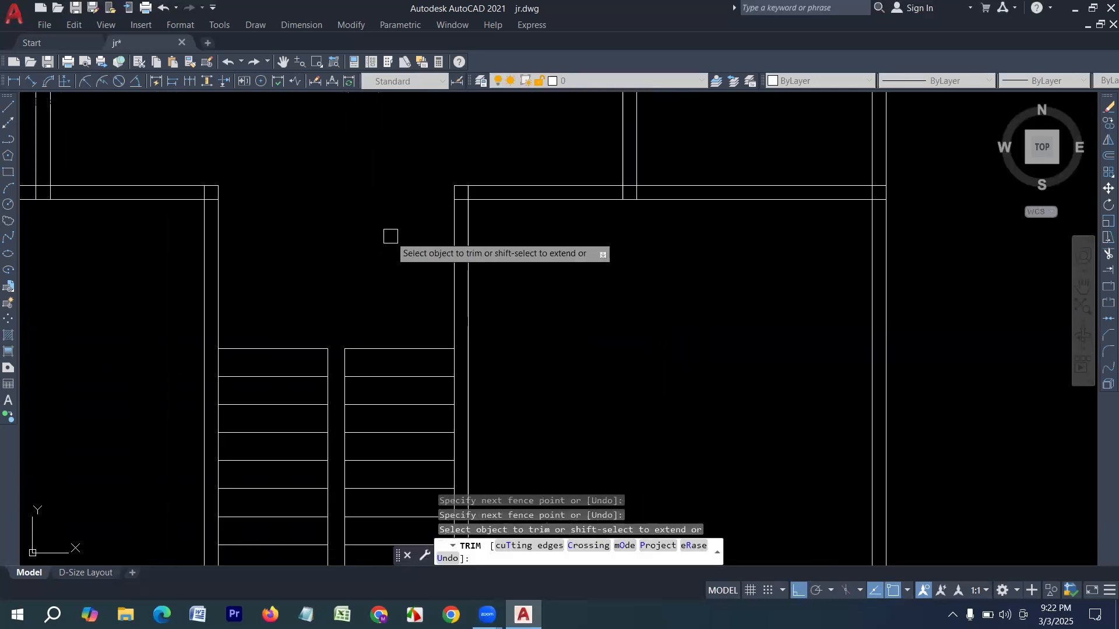
pyautogui.press('Escape')
# Save the drawing
pyautogui.scroll(-5, 413, 237)
pyautogui.moveTo(387, 202); pyautogui.dragTo(390, 266, button='middle')
pyautogui.hotkey('ctrl', 's')
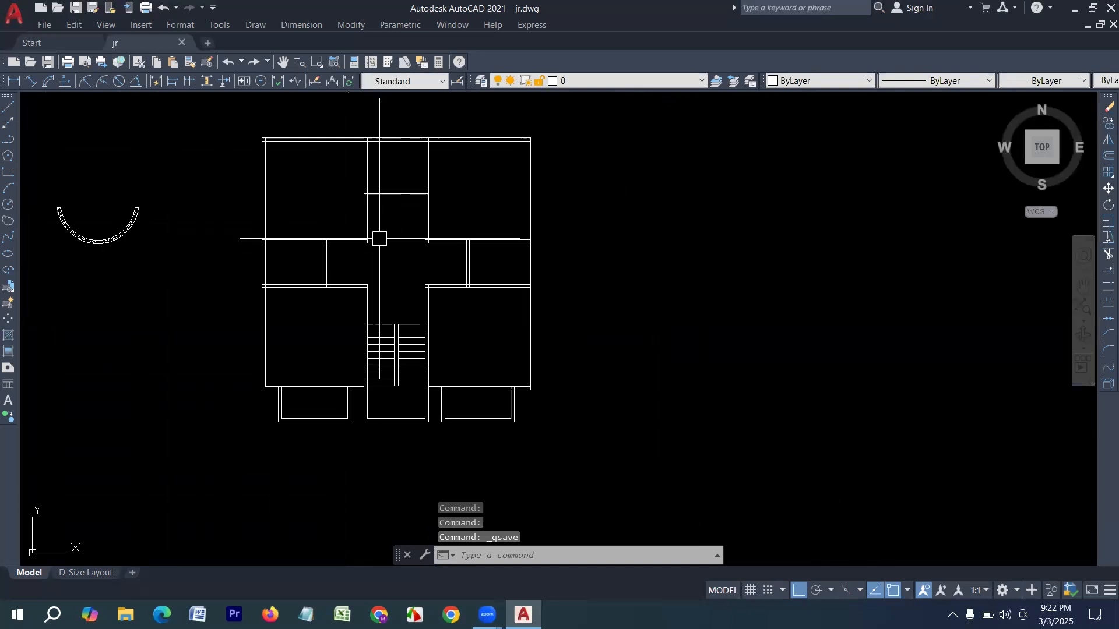
# Mark a 3' door opening in the upper-left room's bottom wall, from its corridor-side corner, ending with a jamb line across the wall
pyautogui.scroll(4, 377, 236)
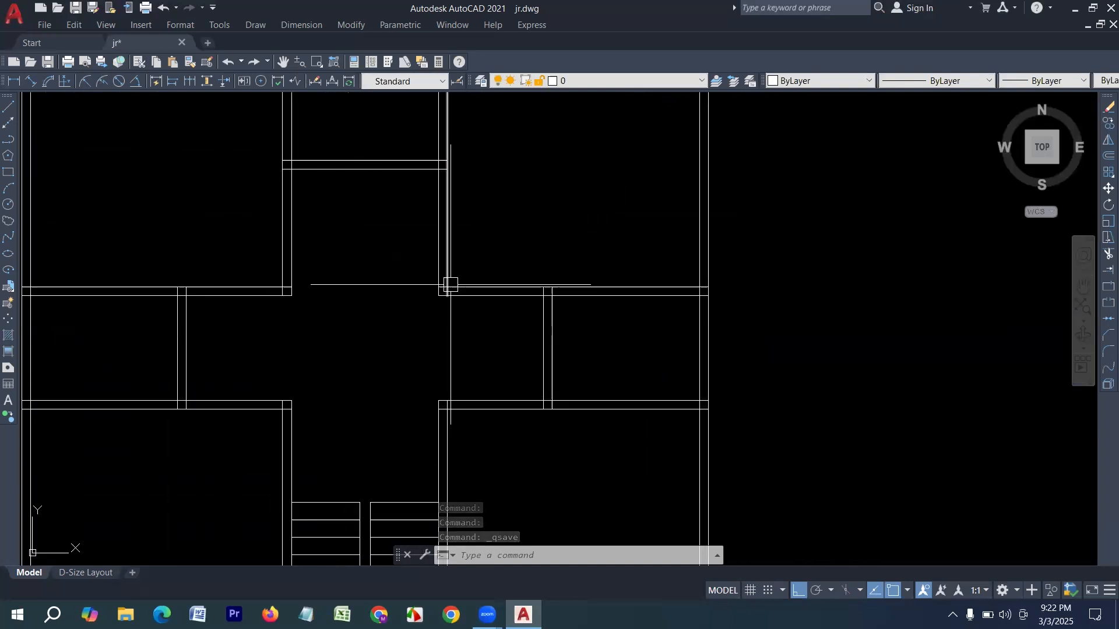
pyautogui.moveTo(457, 241); pyautogui.dragTo(441, 299, button='middle')
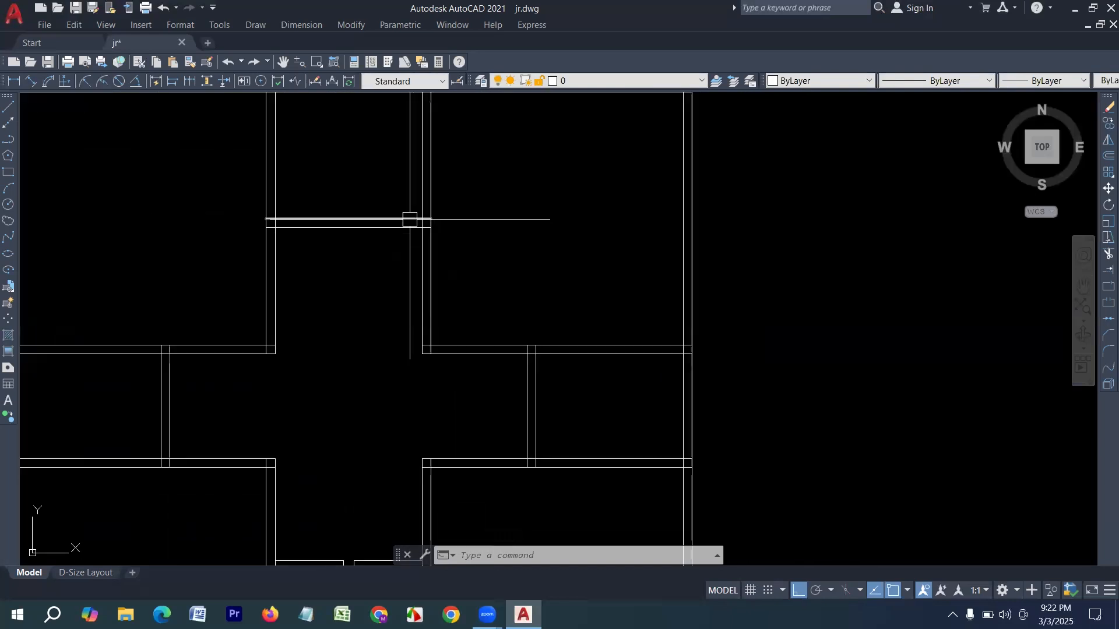
pyautogui.click(10, 108)
pyautogui.moveTo(195, 315); pyautogui.dragTo(287, 337, button='middle')
pyautogui.scroll(4, 333, 377)
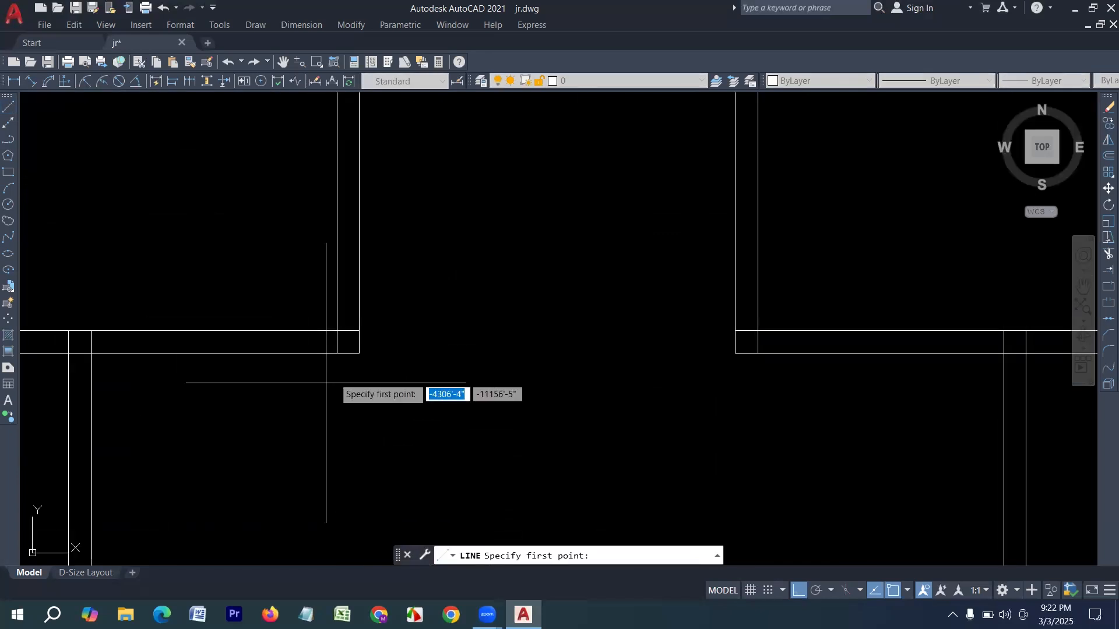
pyautogui.click(336, 353)
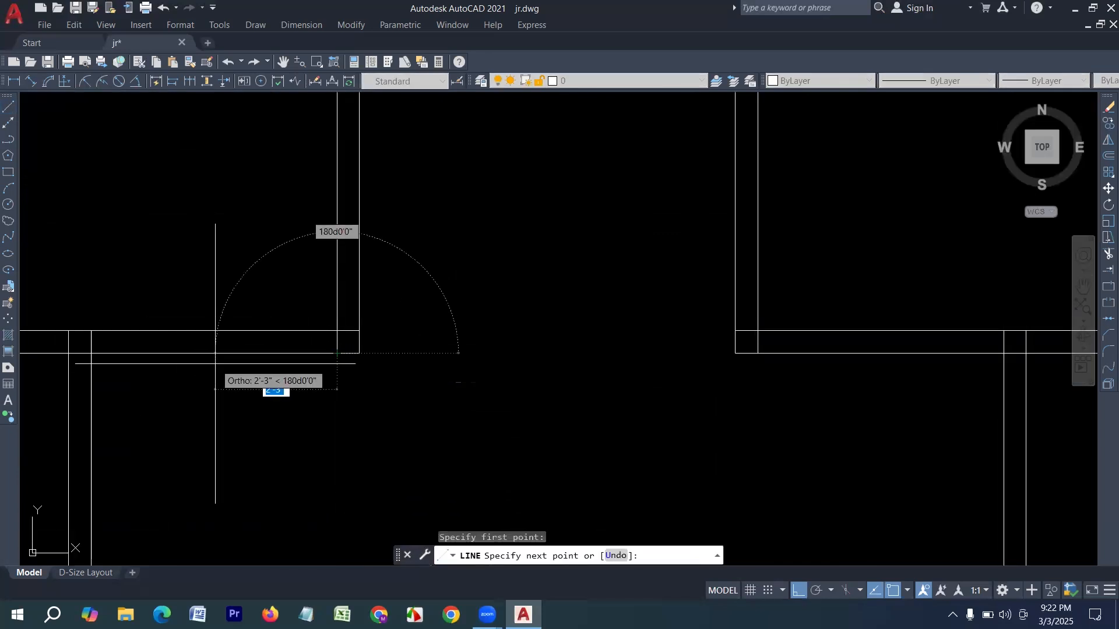
pyautogui.write("3'")
pyautogui.press('Return')
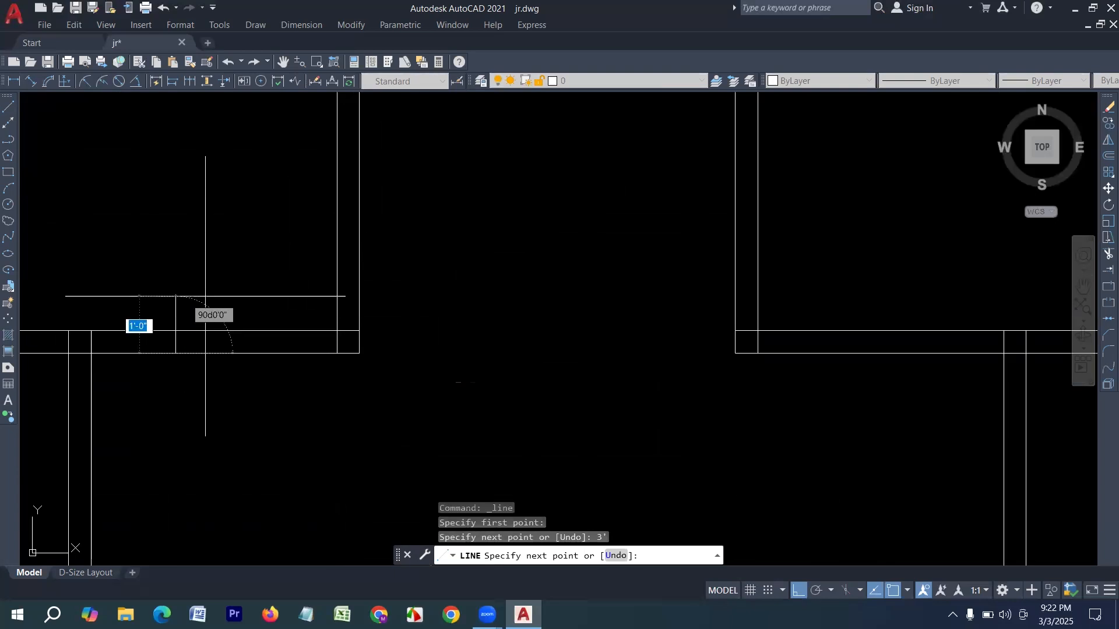
pyautogui.click(175, 330)
pyautogui.press('Return')
# Mark a 3' door opening in the upper-right room's bottom wall, from its corridor-side corner, with a jamb line across the wall
pyautogui.scroll(-6, 194, 383)
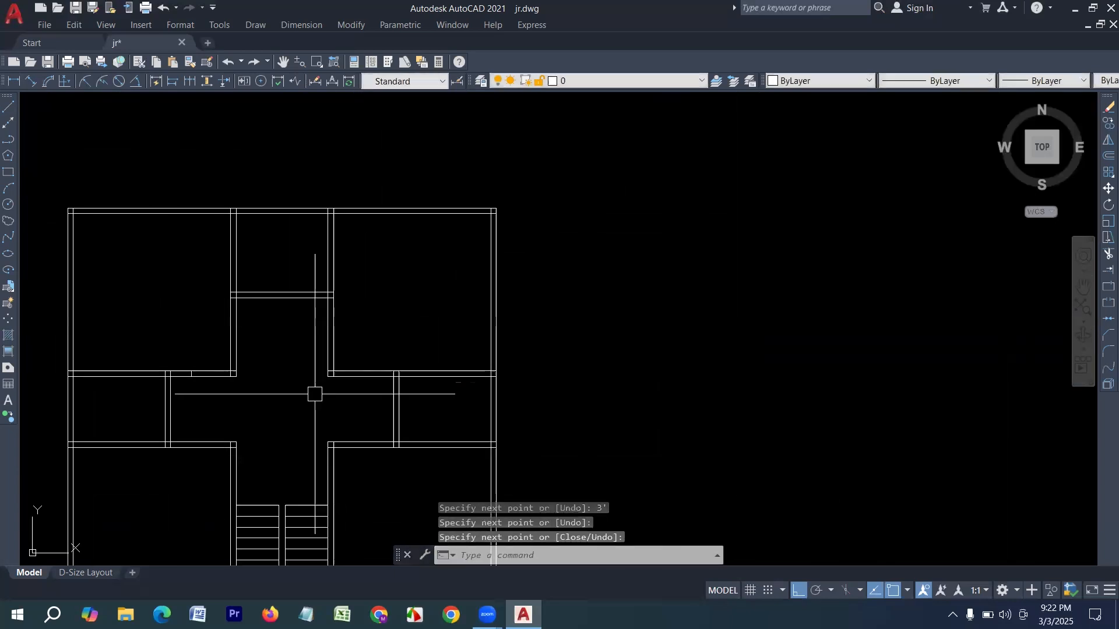
pyautogui.scroll(4, 303, 384)
pyautogui.press('Return')
pyautogui.click(383, 360)
pyautogui.write("3'")
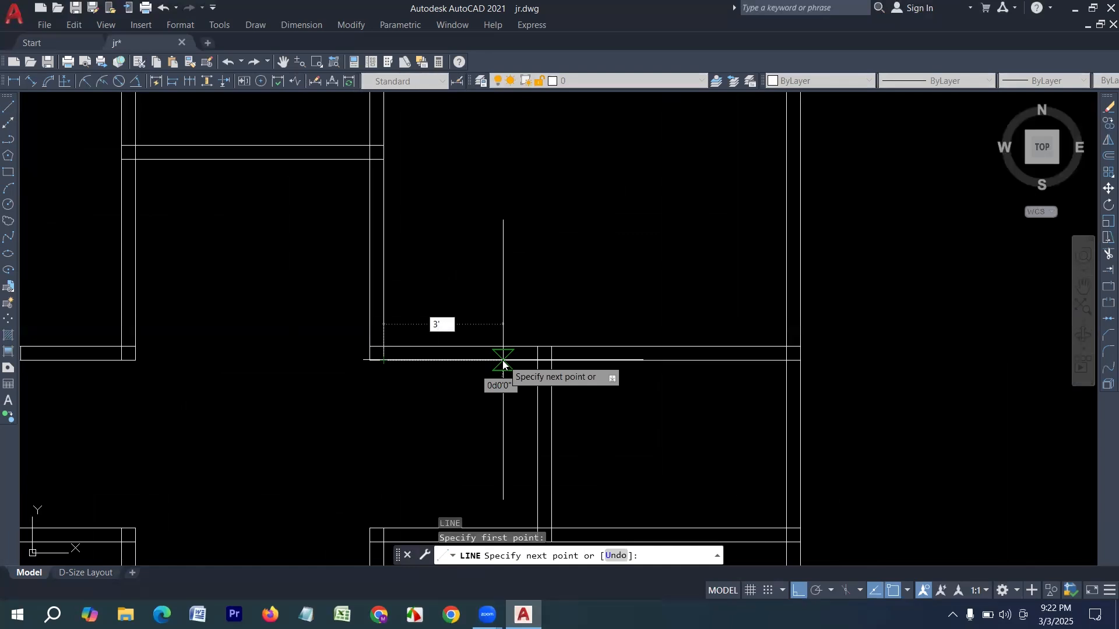
pyautogui.press('Return')
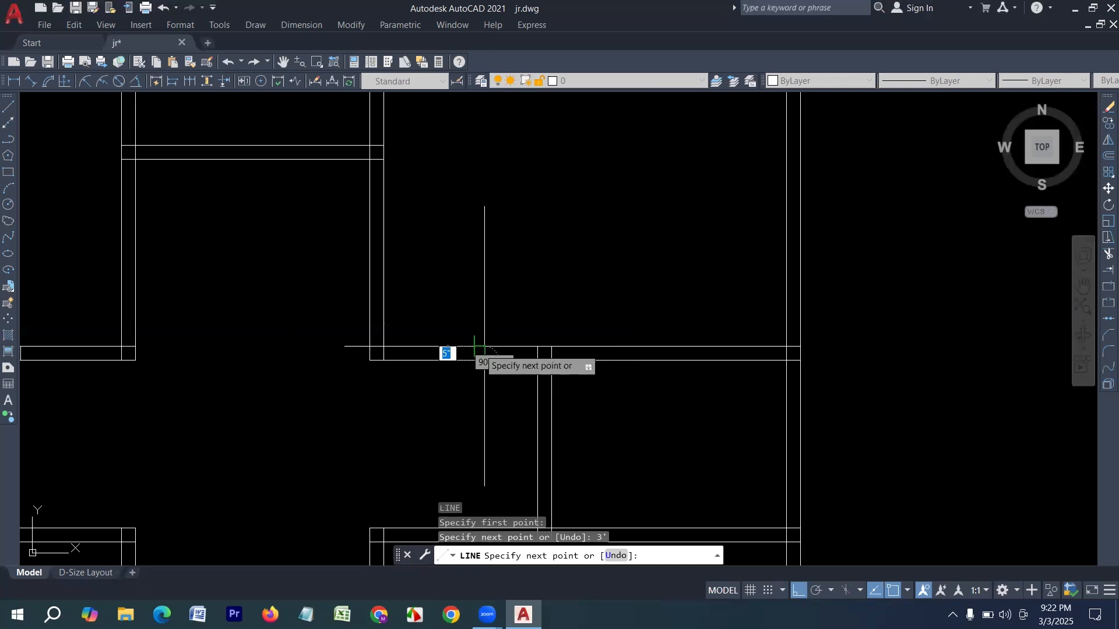
pyautogui.click(484, 347)
pyautogui.press('Return')
# Mark a 2'6 door opening in the upper-middle room's bottom wall, measured from its right wall, with a jamb line across the wall
pyautogui.scroll(-3, 425, 392)
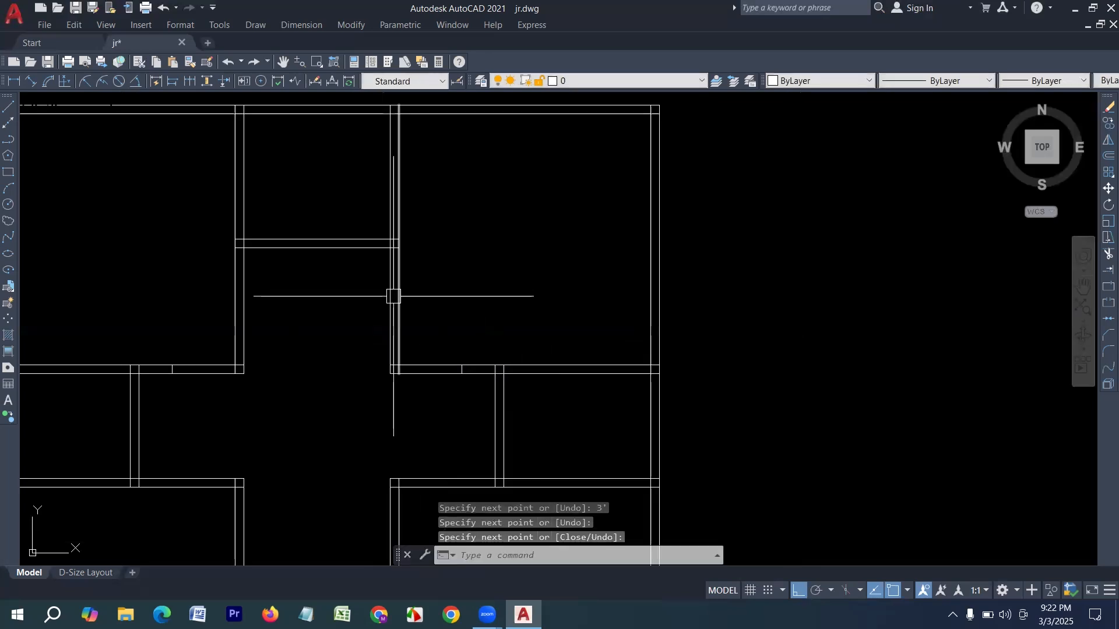
pyautogui.scroll(2, 396, 291)
pyautogui.write('l')
pyautogui.press('Return')
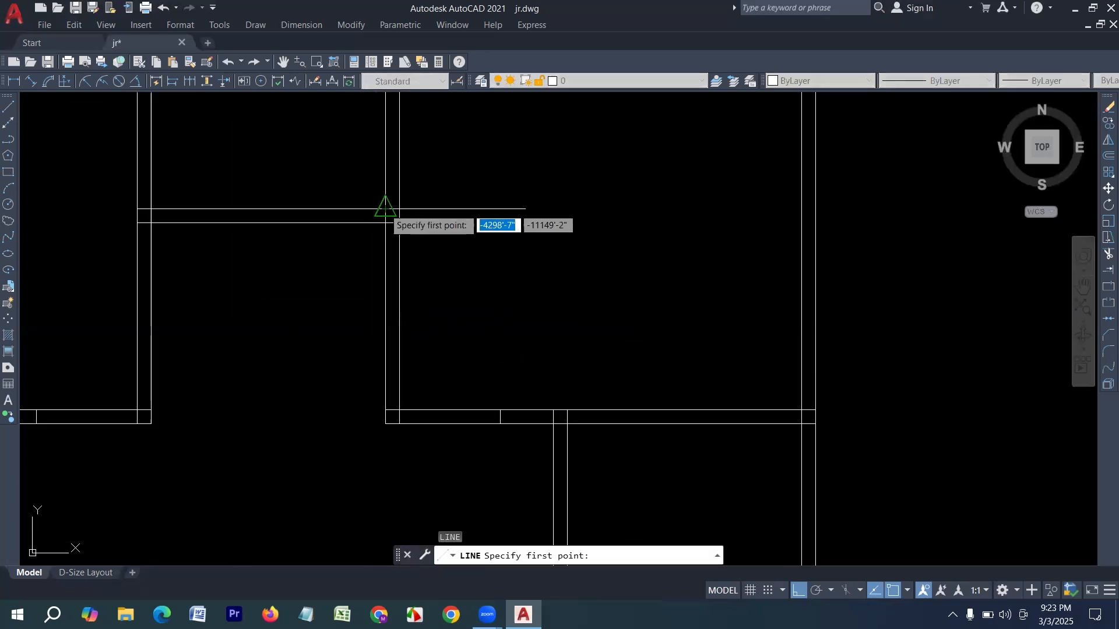
pyautogui.click(385, 208)
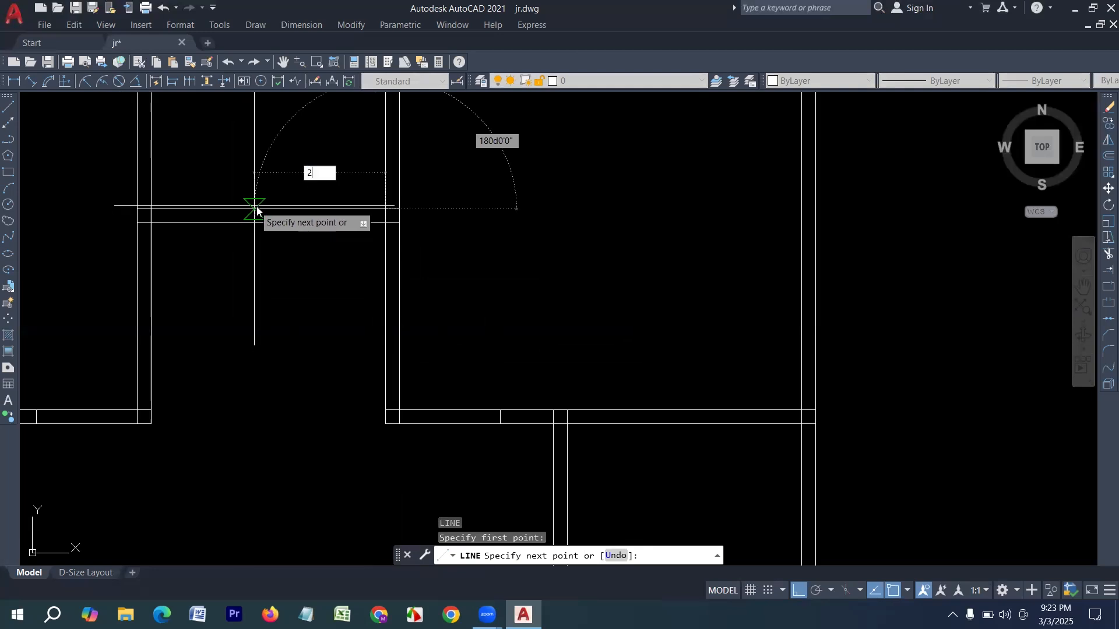
pyautogui.write("2'6")
pyautogui.press('Return')
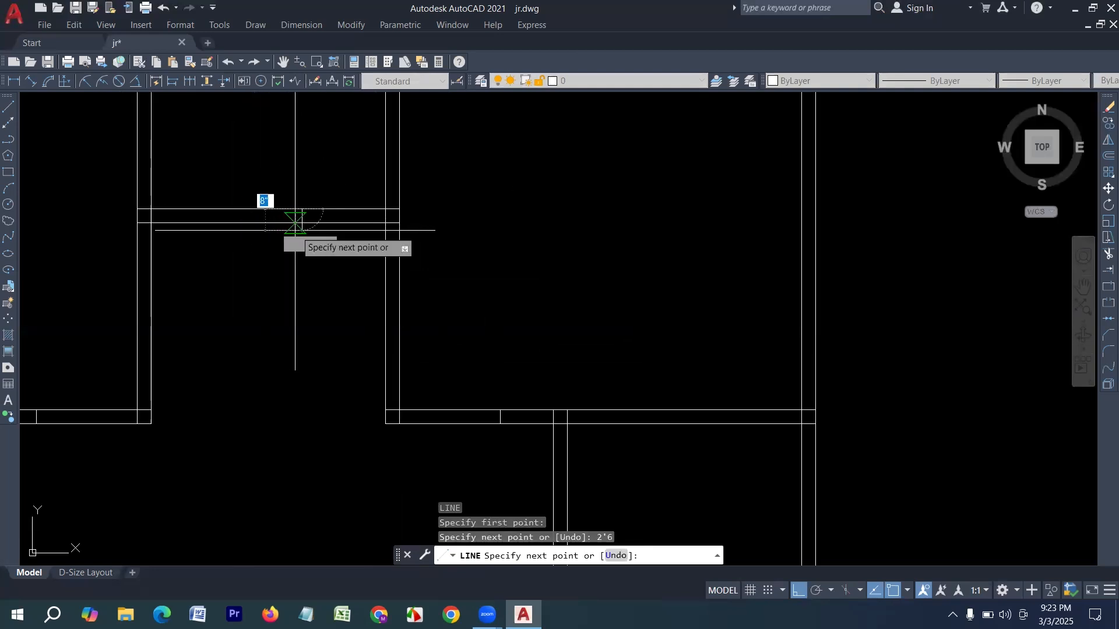
pyautogui.click(302, 222)
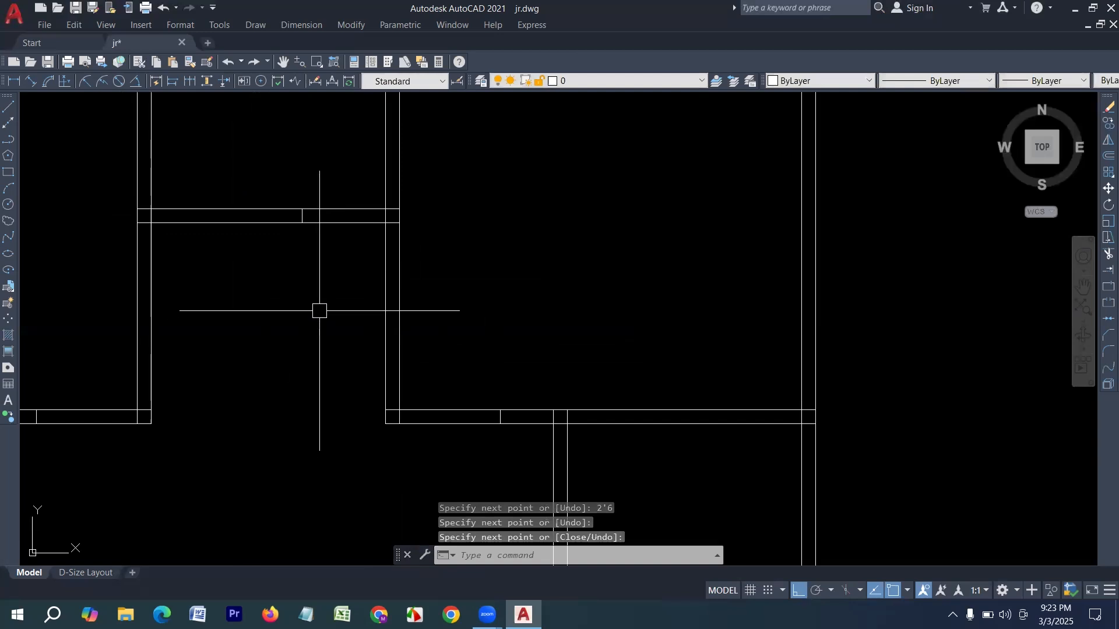
# Trim the wall lines within the three marked door openings of the upper rooms
pyautogui.write('tr')
pyautogui.press('Return')
pyautogui.moveTo(320, 313); pyautogui.dragTo(349, 169)
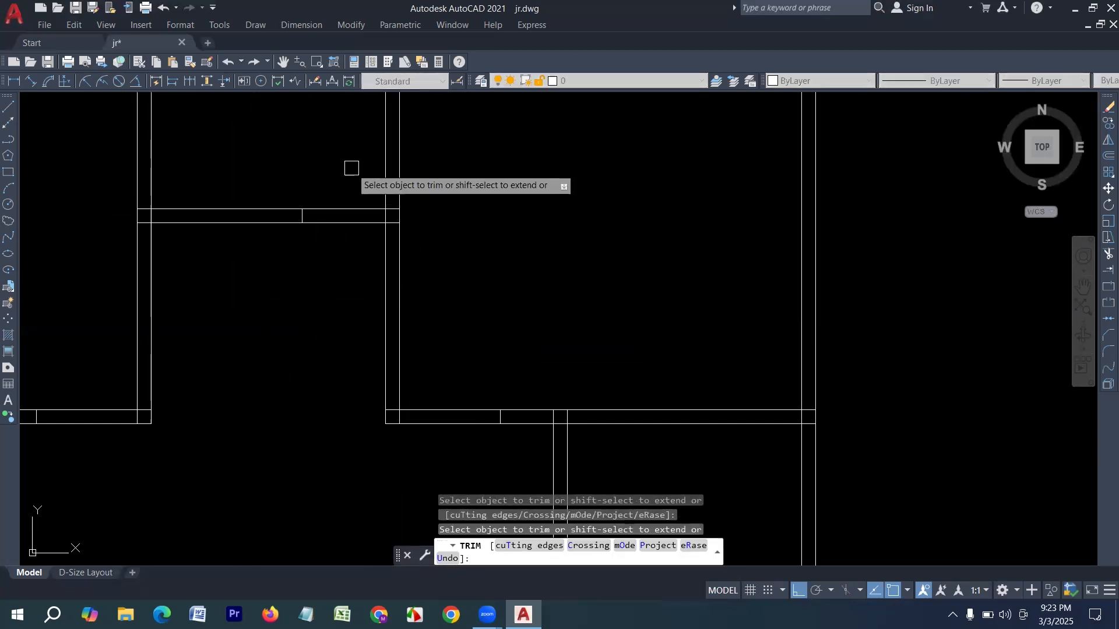
pyautogui.moveTo(95, 368); pyautogui.dragTo(100, 453)
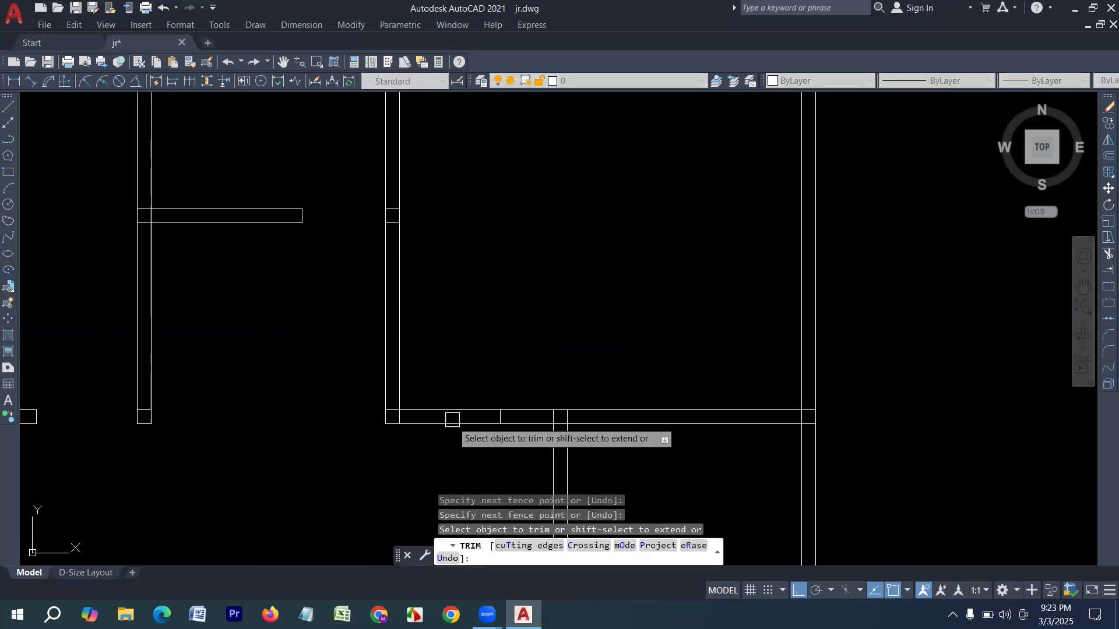
pyautogui.moveTo(481, 356); pyautogui.dragTo(458, 457)
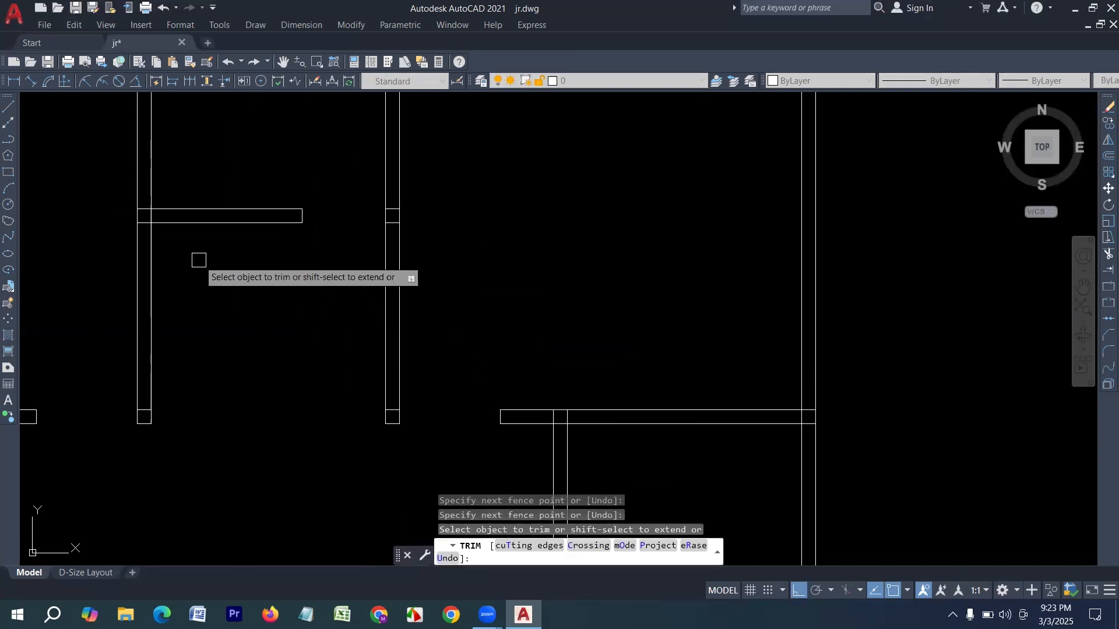
# Trim the leftover lines crossing the corridor walls at the upper-middle room's cross wall and at the right corridor wall's lower end
pyautogui.scroll(2, 193, 231)
pyautogui.moveTo(193, 231); pyautogui.dragTo(279, 387, button='middle')
pyautogui.scroll(4, 235, 381)
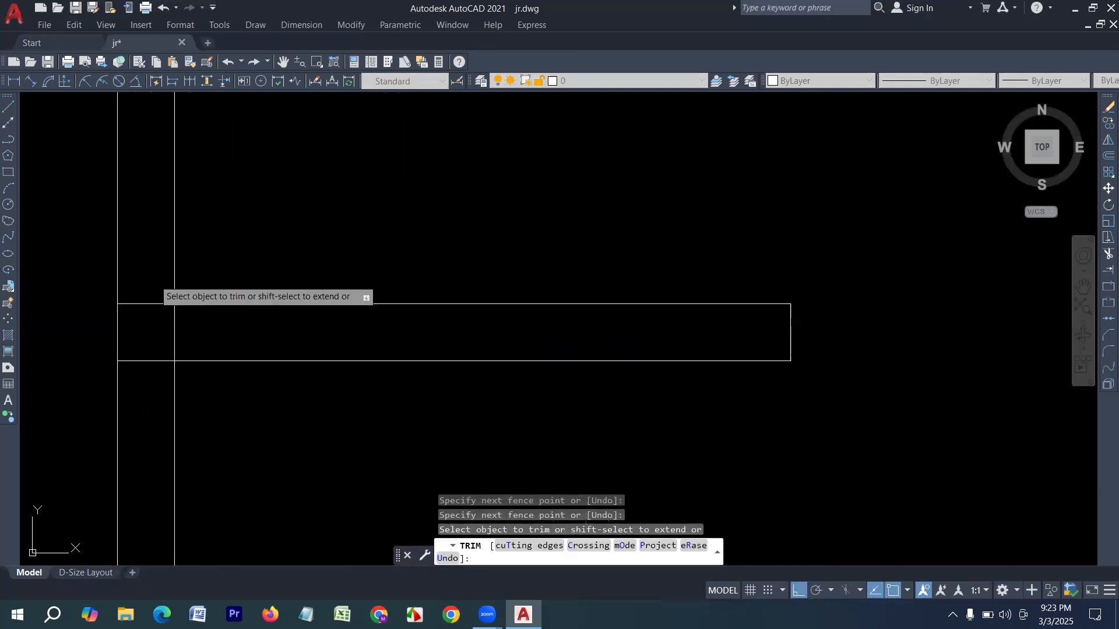
pyautogui.scroll(-4, 280, 364)
pyautogui.scroll(4, 309, 339)
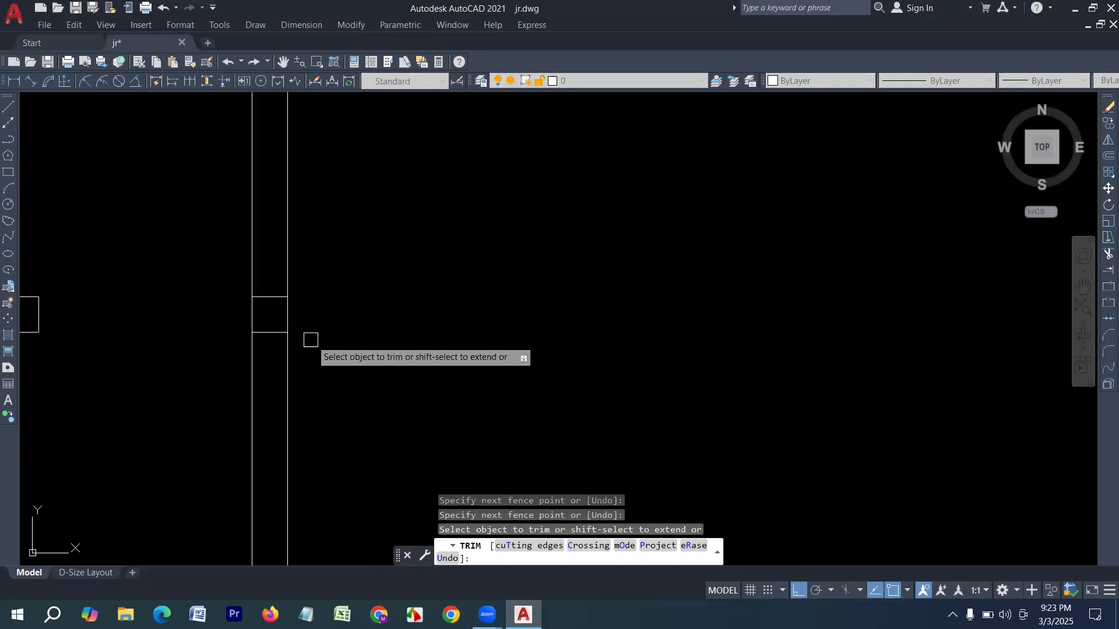
pyautogui.moveTo(274, 282)
pyautogui.mouseDown()
pyautogui.moveTo(274, 334)
pyautogui.moveTo(278, 325)
pyautogui.mouseUp()
pyautogui.scroll(-3, 282, 424)
pyautogui.scroll(5, 317, 355)
pyautogui.moveTo(340, 259); pyautogui.dragTo(343, 330)
pyautogui.scroll(-5, 391, 437)
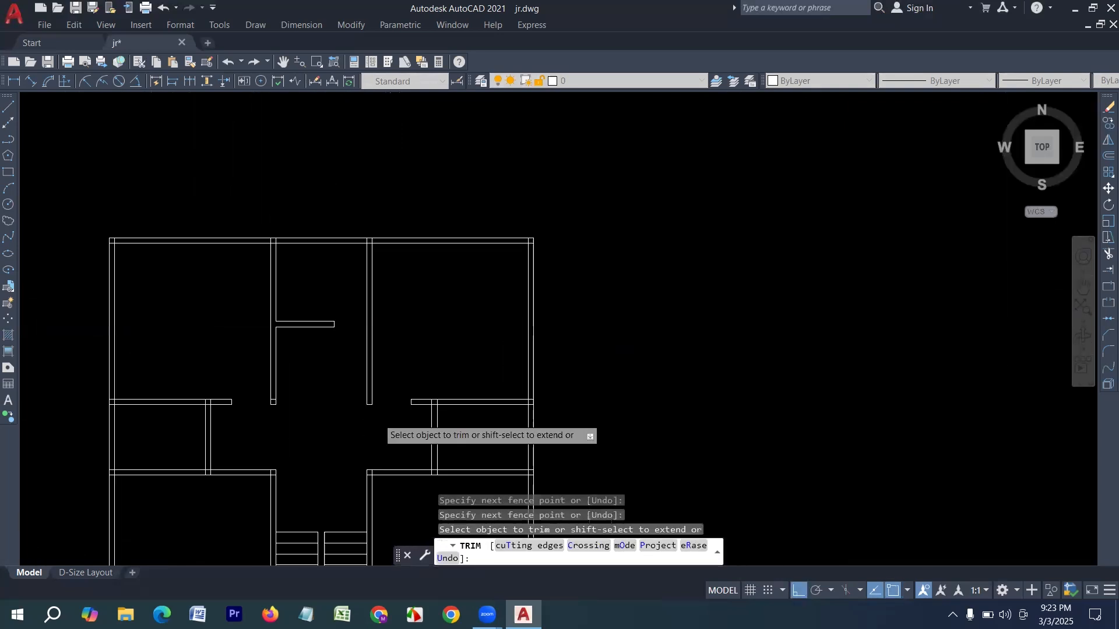
pyautogui.scroll(2, 257, 413)
pyautogui.scroll(4, 258, 413)
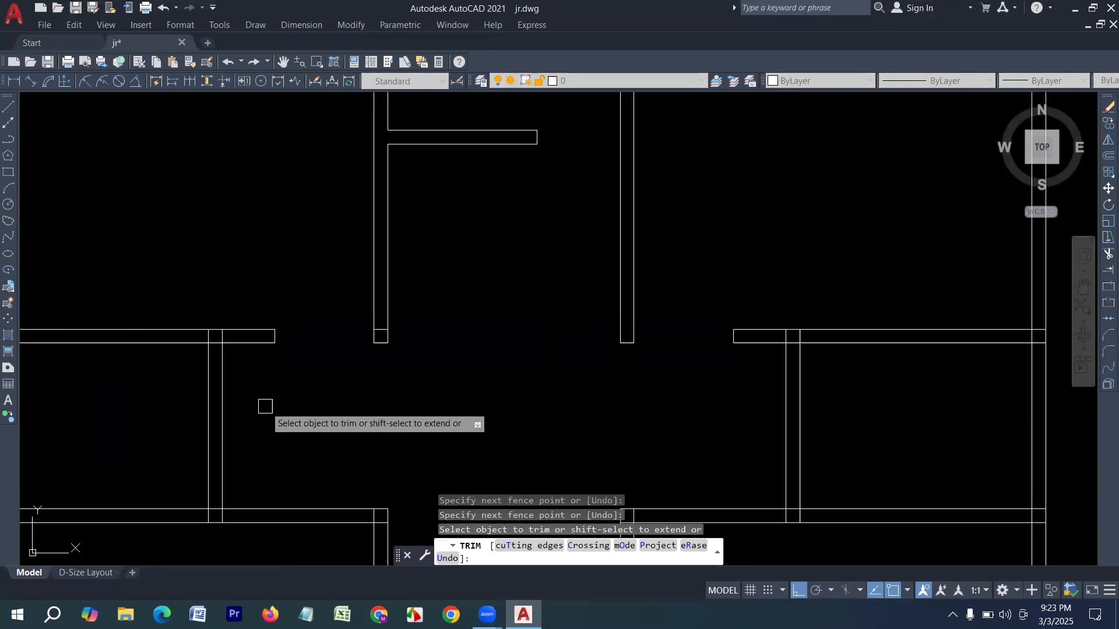
pyautogui.scroll(-2, 343, 303)
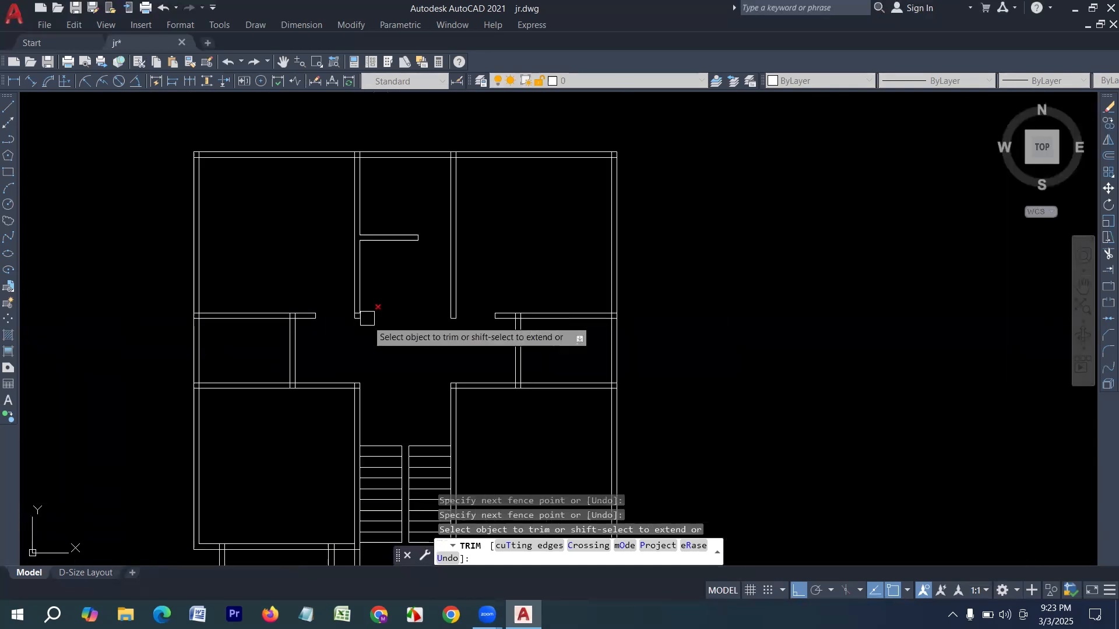
pyautogui.press('Escape')
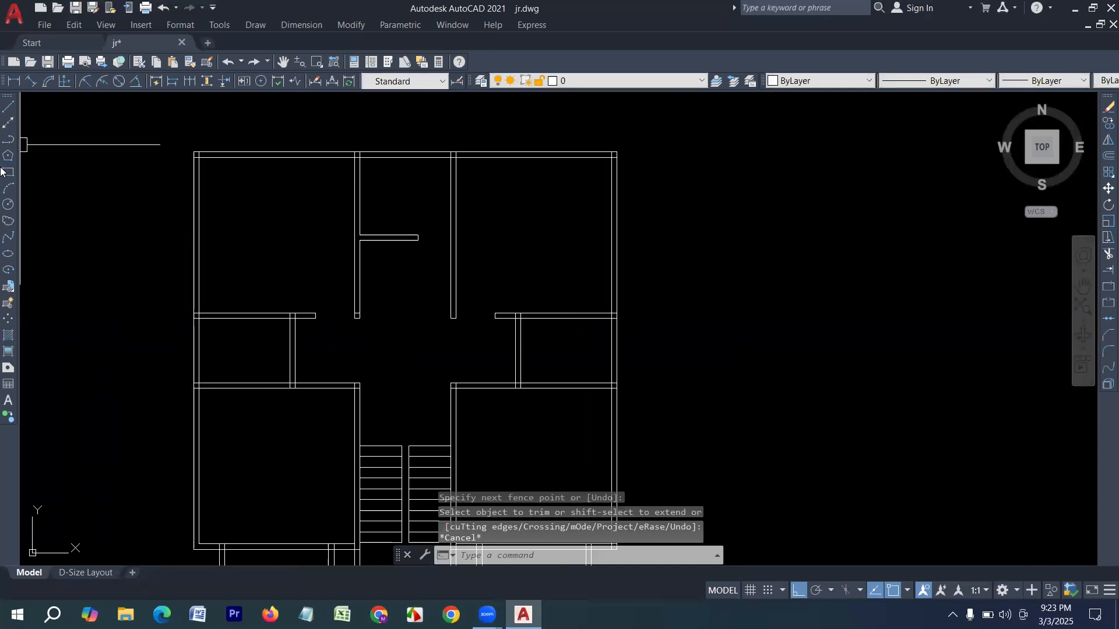
# Mark a 2'6 door opening in the middle-left room's right wall, from its upper end, with a jamb line across the wall
pyautogui.click(7, 108)
pyautogui.scroll(4, 326, 350)
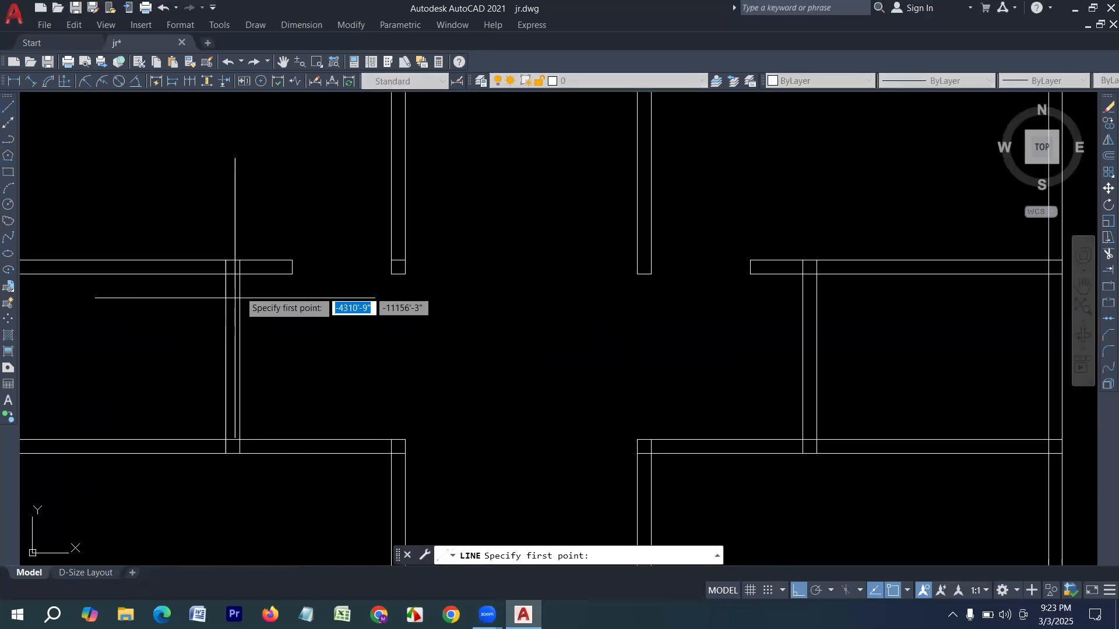
pyautogui.click(240, 273)
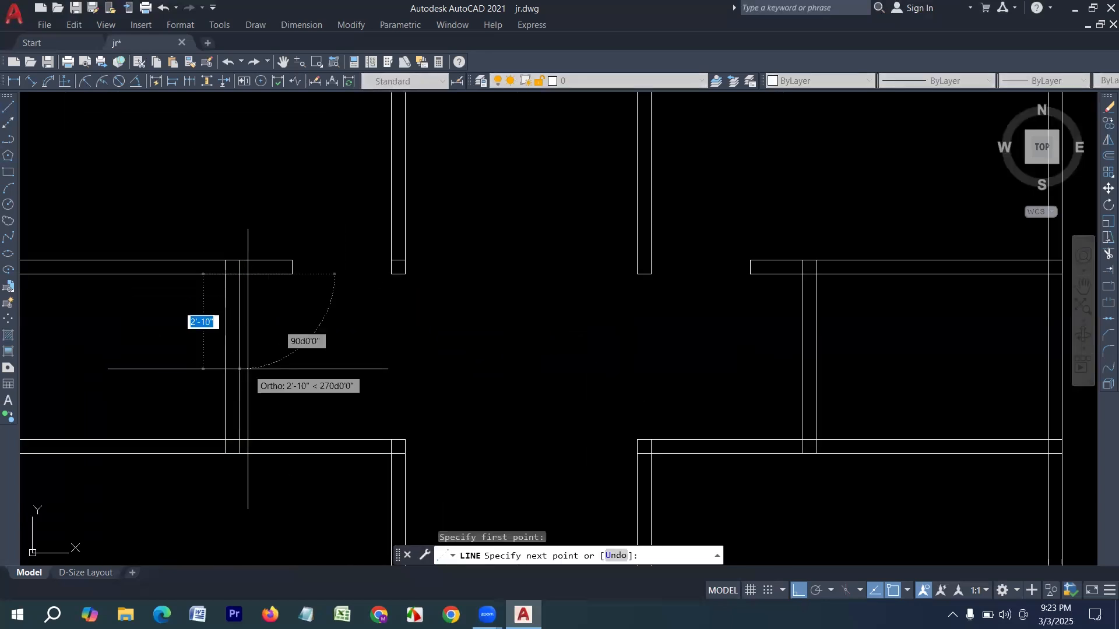
pyautogui.write("2'6")
pyautogui.press('Return')
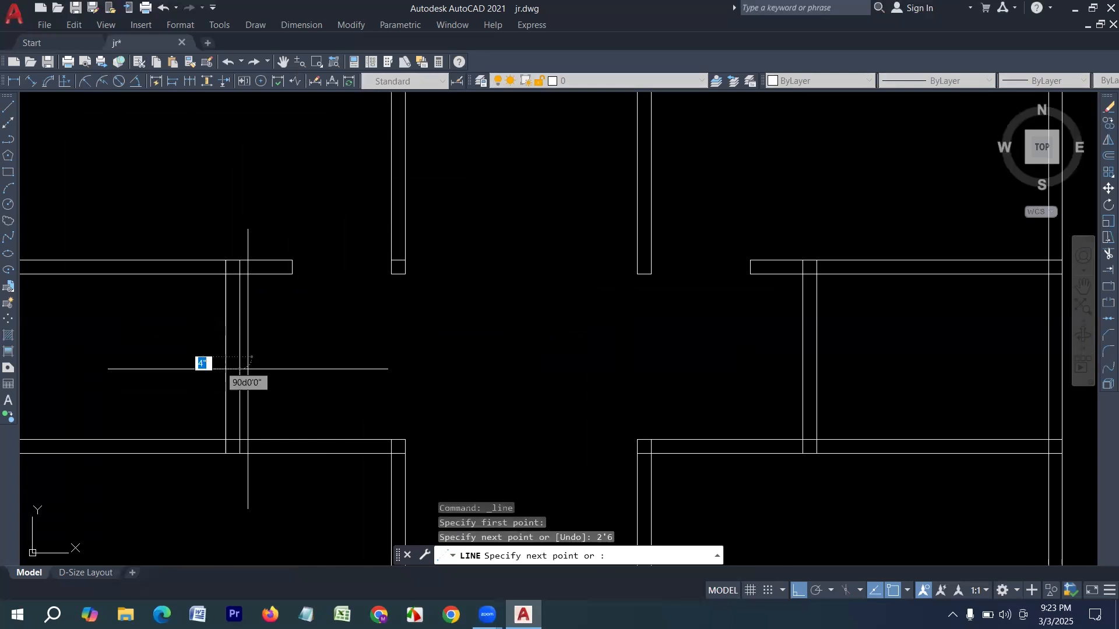
pyautogui.click(225, 357)
pyautogui.press('Return')
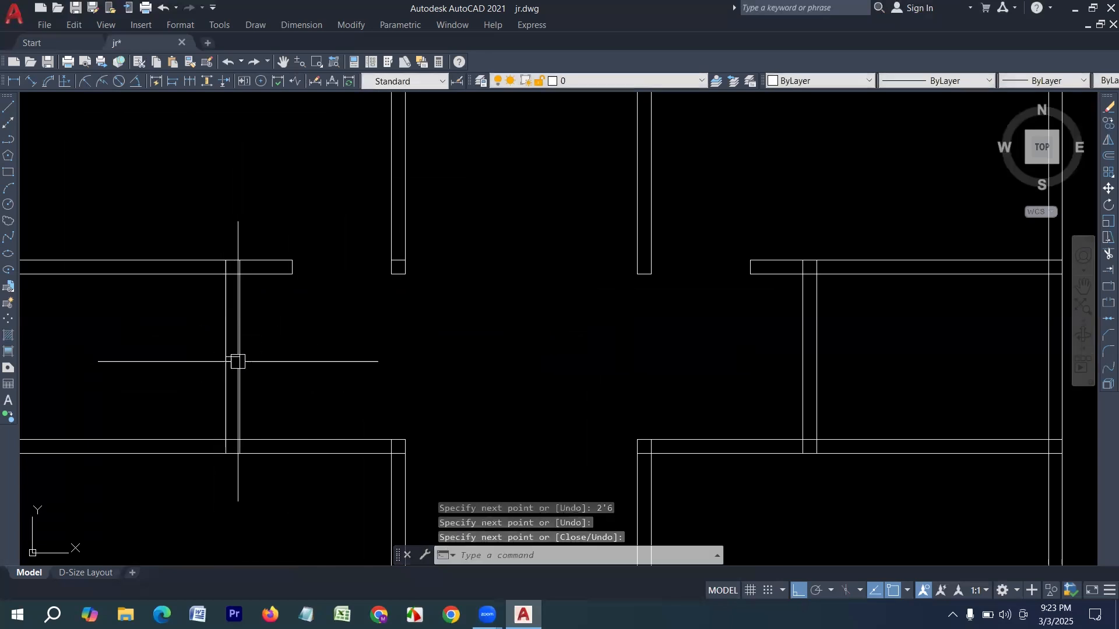
# Mark a door opening of the same width in the middle-right room's bottom wall, starting at its left wall, with a jamb line across the wall
pyautogui.scroll(-2, 239, 364)
pyautogui.press('Return')
pyautogui.scroll(3, 501, 407)
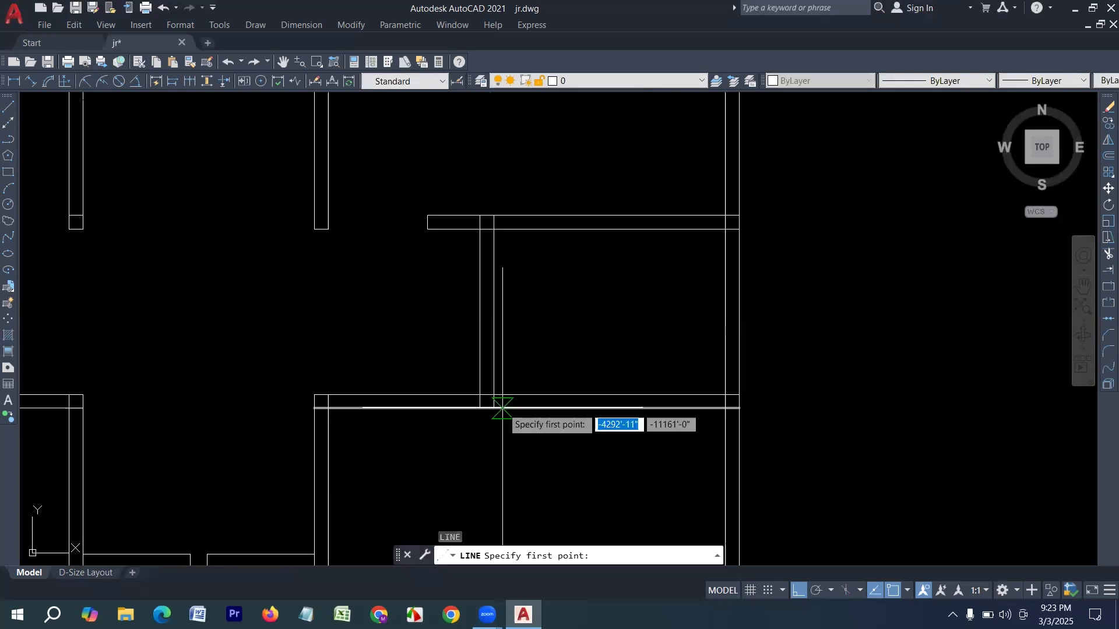
pyautogui.click(493, 408)
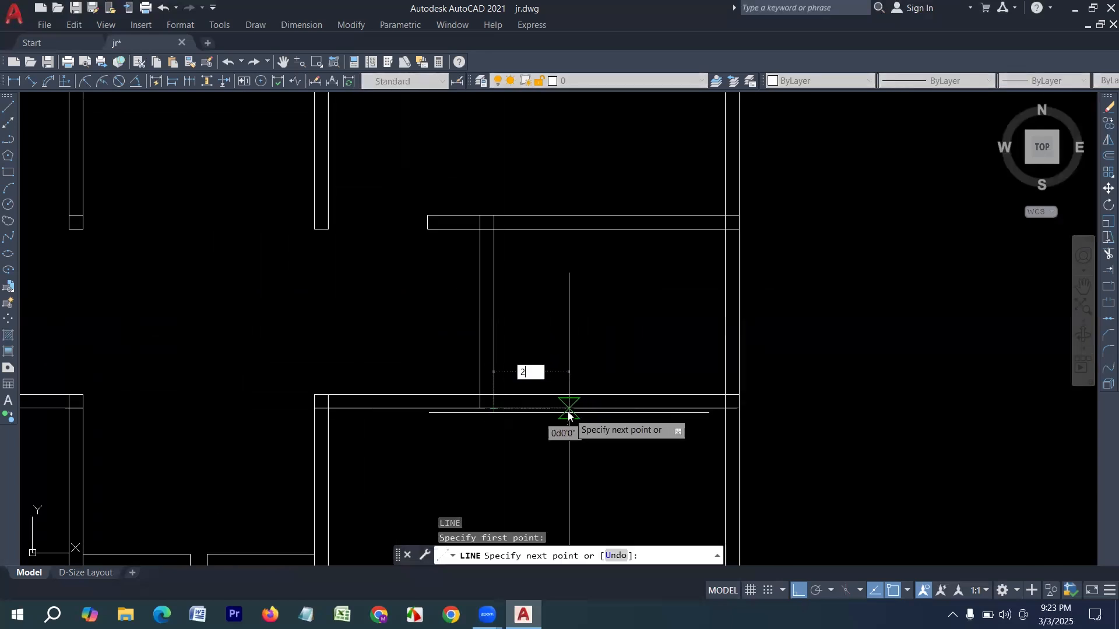
pyautogui.click(575, 401)
pyautogui.press('Return')
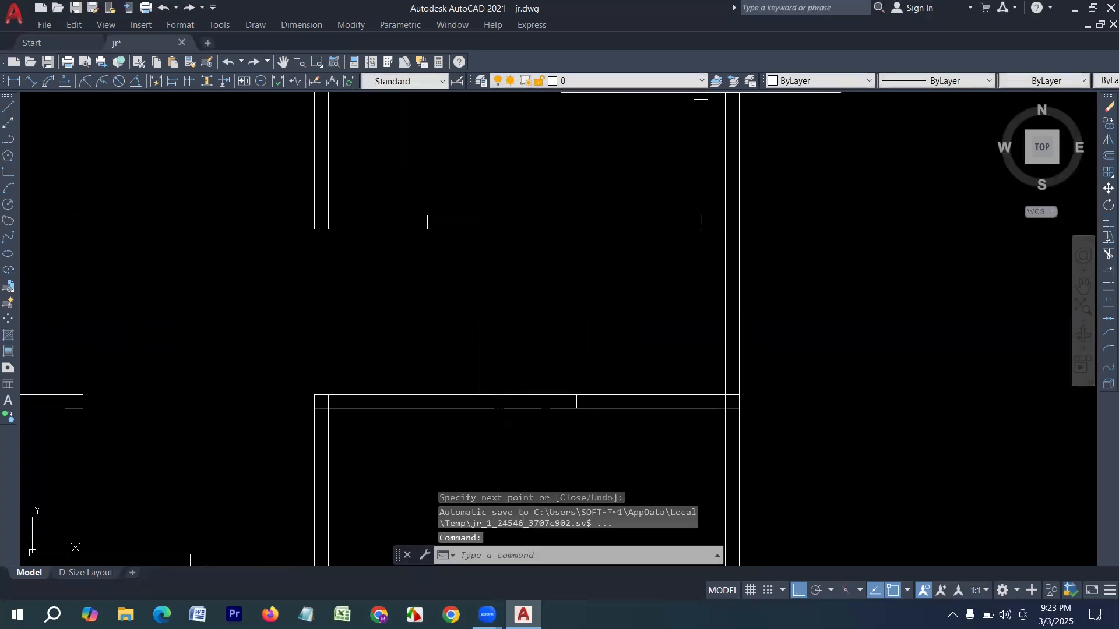
# Trim the wall lines within the two marked door openings of the middle-left and middle-right rooms
pyautogui.click(551, 328)
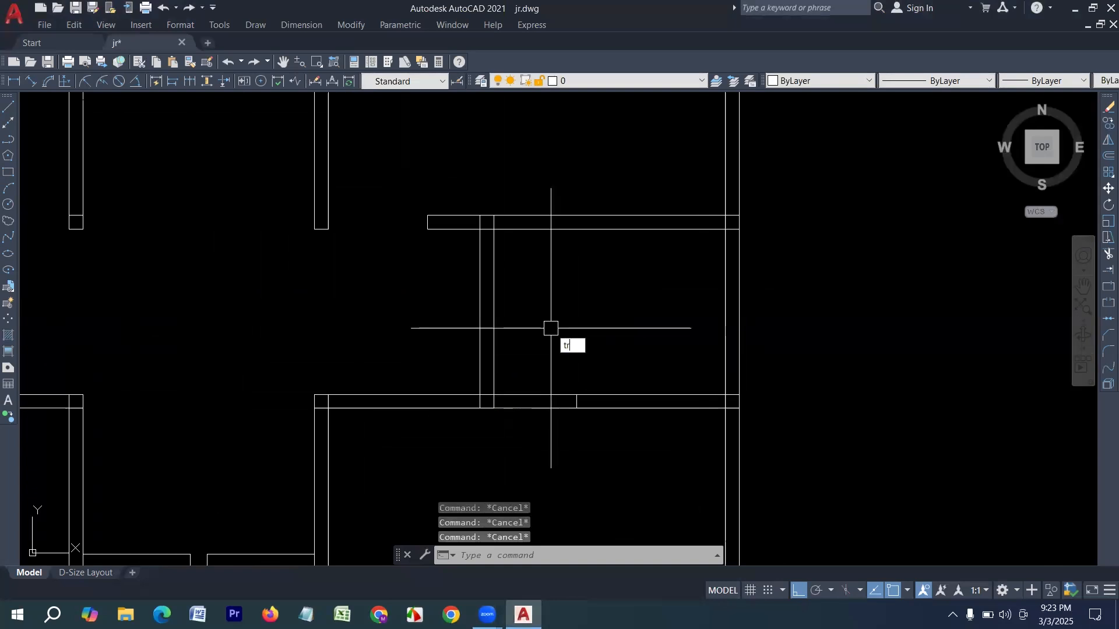
pyautogui.write('TR')
pyautogui.press('Return')
pyautogui.click(536, 337)
pyautogui.click(525, 429)
pyautogui.press('Return')
pyautogui.scroll(-3, 565, 430)
pyautogui.scroll(2, 280, 382)
pyautogui.scroll(2, 280, 382)
pyautogui.scroll(-4, 289, 326)
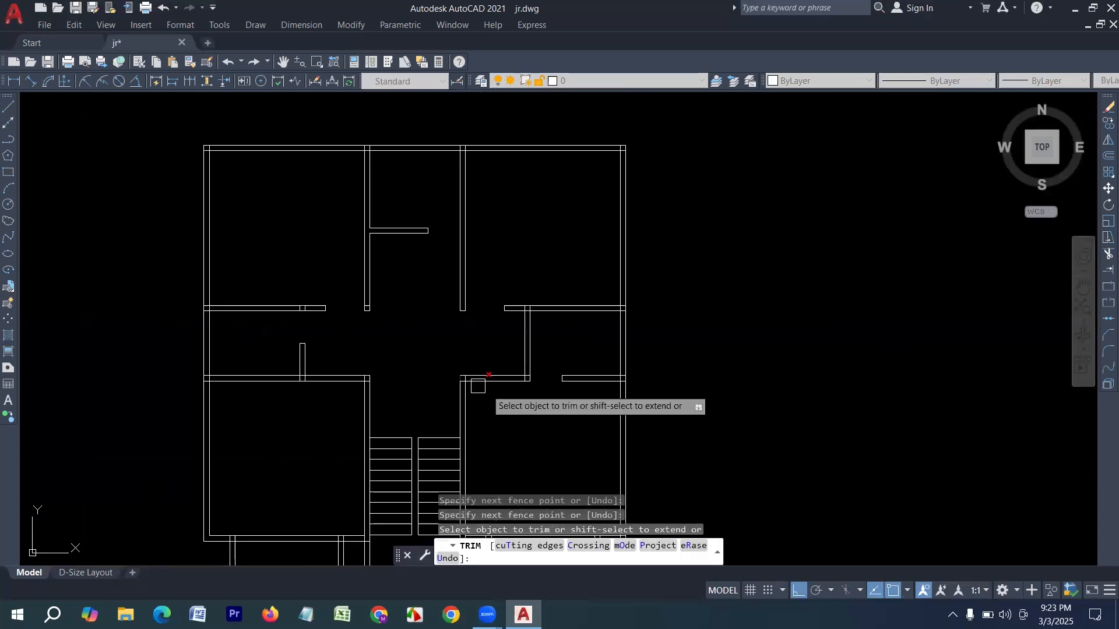
pyautogui.scroll(2, 509, 437)
pyautogui.moveTo(524, 432); pyautogui.dragTo(530, 370, button='middle')
pyautogui.scroll(-2, 529, 370)
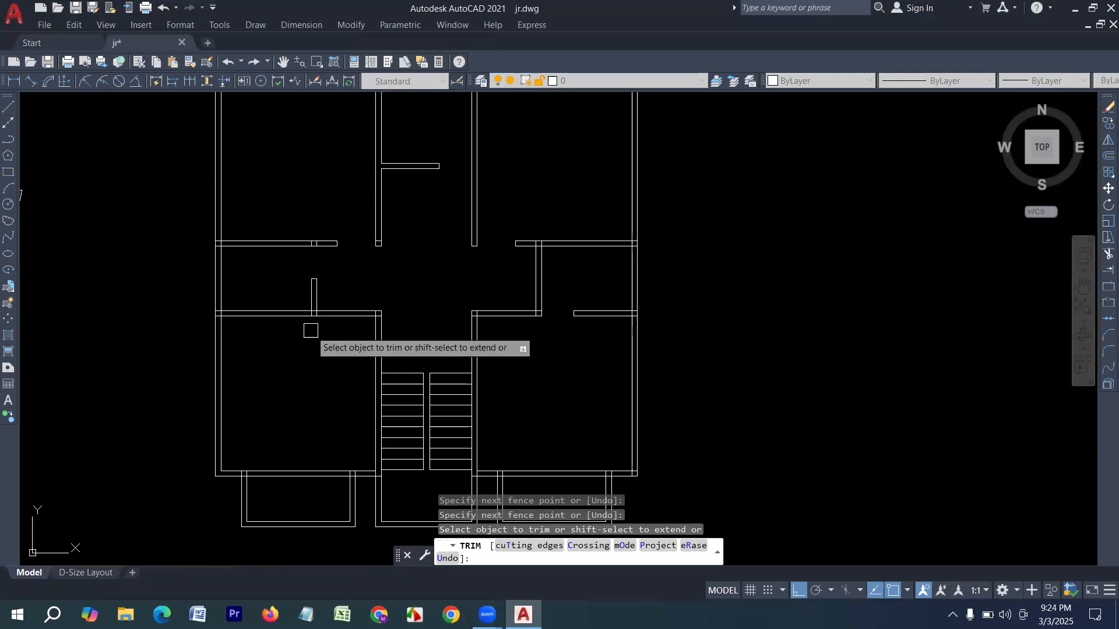
pyautogui.press('Escape')
# Mark a 3' door opening in the lower-left room's top wall, from its stair-side corner, with a jamb line across the wall
pyautogui.click(10, 107)
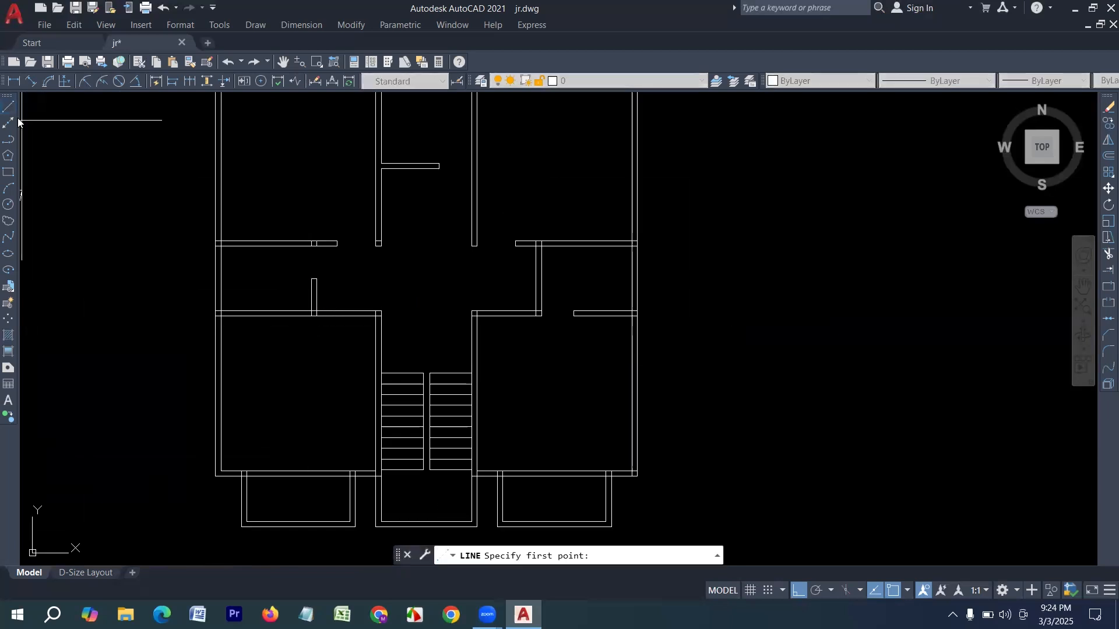
pyautogui.scroll(4, 300, 299)
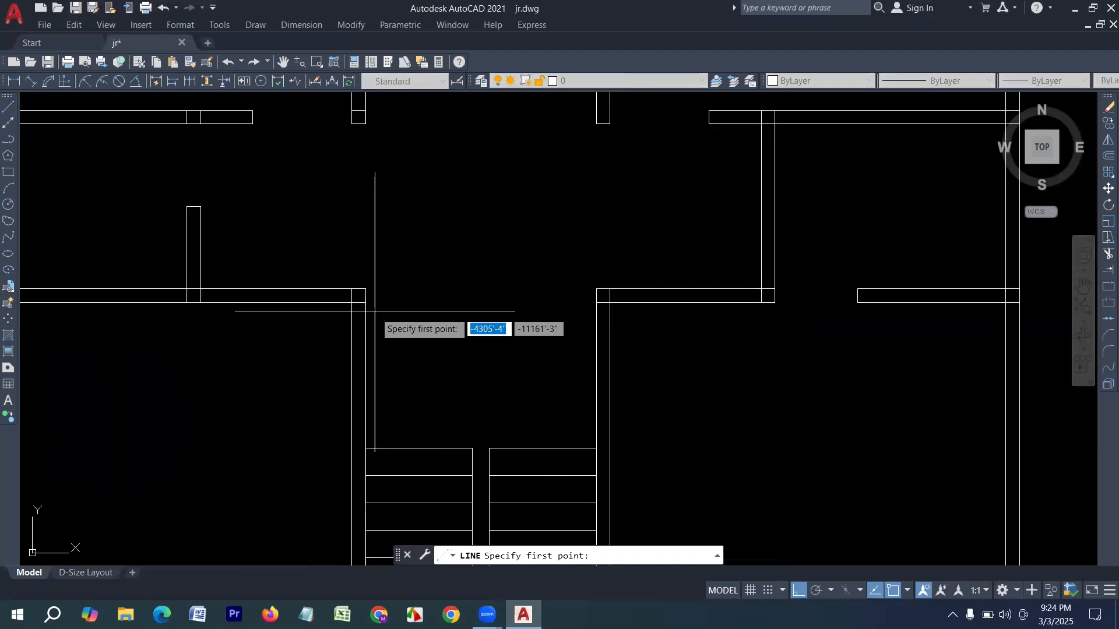
pyautogui.click(352, 289)
pyautogui.write('3')
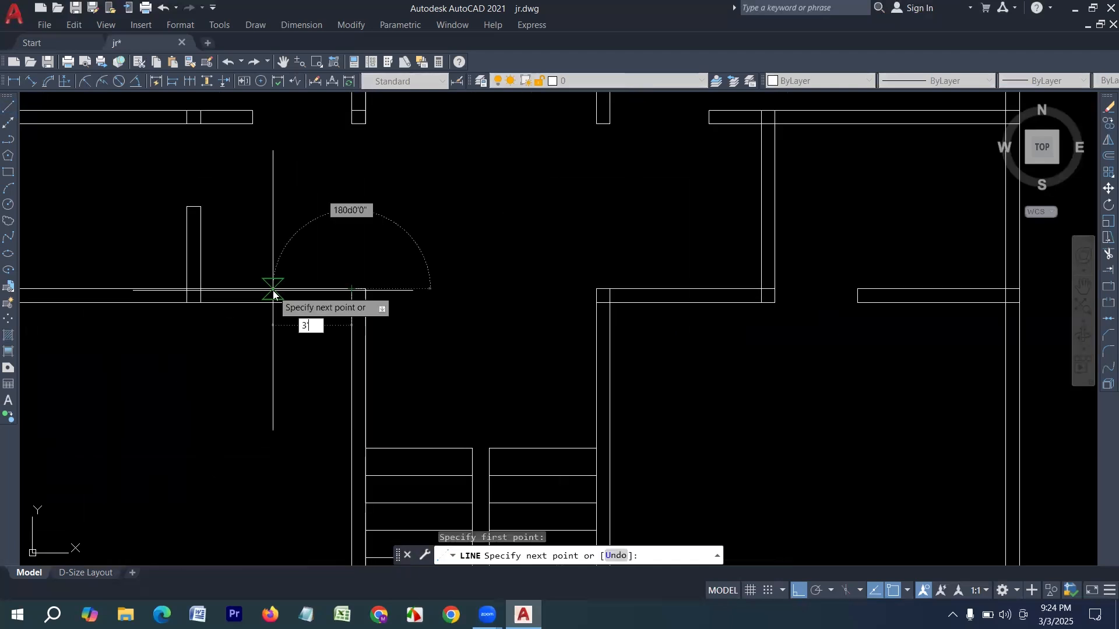
pyautogui.write("'")
pyautogui.press('Return')
pyautogui.press('Return')
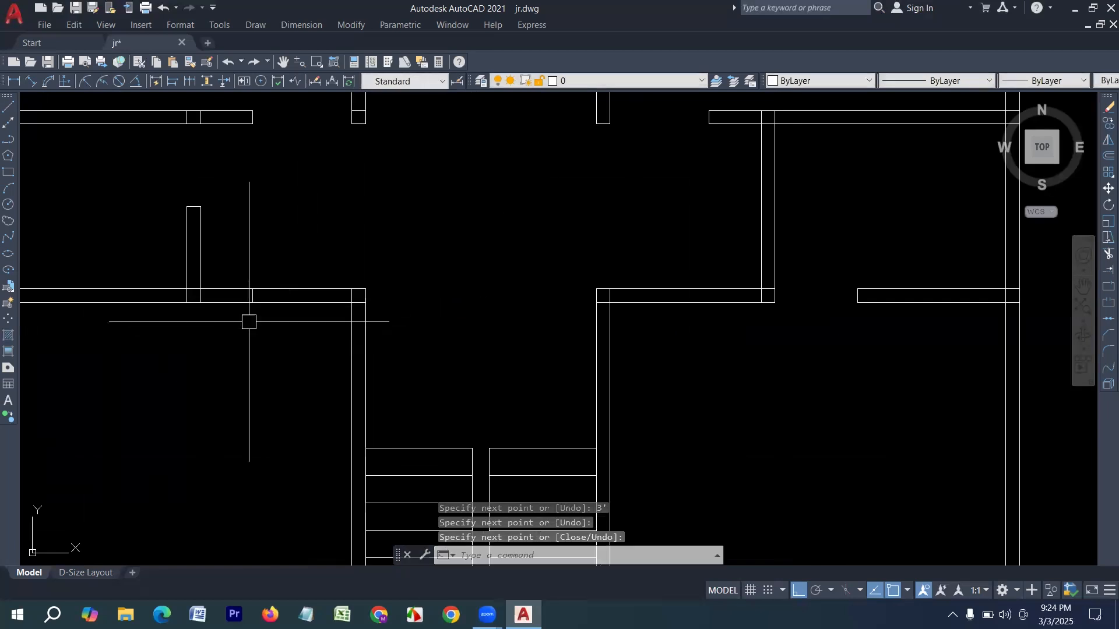
# Mark a 3' door opening in the lower-right room's top wall, from its stair-side corner, with a jamb line across the wall
pyautogui.scroll(-2, 247, 320)
pyautogui.scroll(2, 475, 310)
pyautogui.press('Return')
pyautogui.click(475, 299)
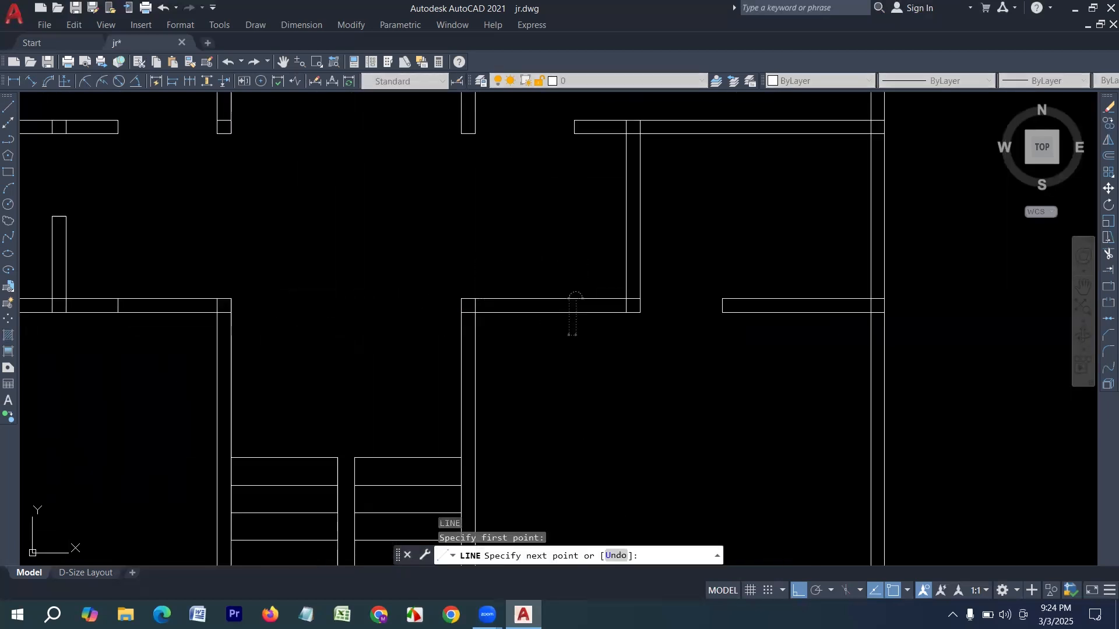
pyautogui.write("3'")
pyautogui.press('Return')
pyautogui.click(576, 312)
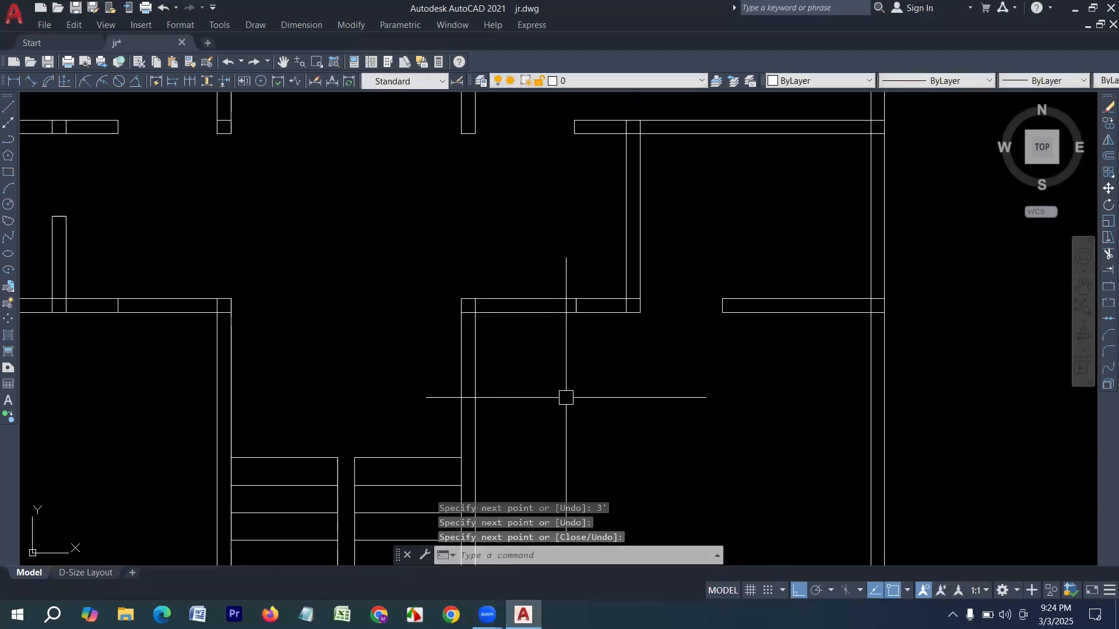
# Trim the wall lines within the marked door openings of the lower-right and lower-left rooms
pyautogui.press('Return')
pyautogui.click(555, 315)
pyautogui.click(539, 266)
pyautogui.click(540, 387)
pyautogui.scroll(2, 194, 302)
pyautogui.click(177, 247)
pyautogui.click(163, 376)
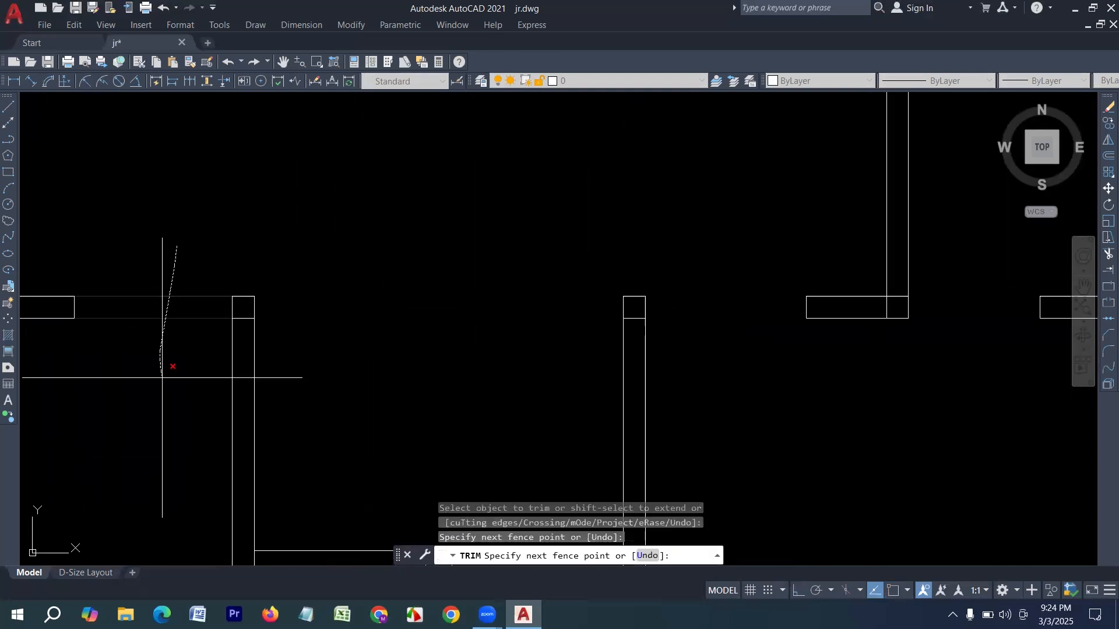
pyautogui.press('Escape')
# Measure the clear width between the two staircase walls at their upper ends with a linear dimension
pyautogui.write('d')
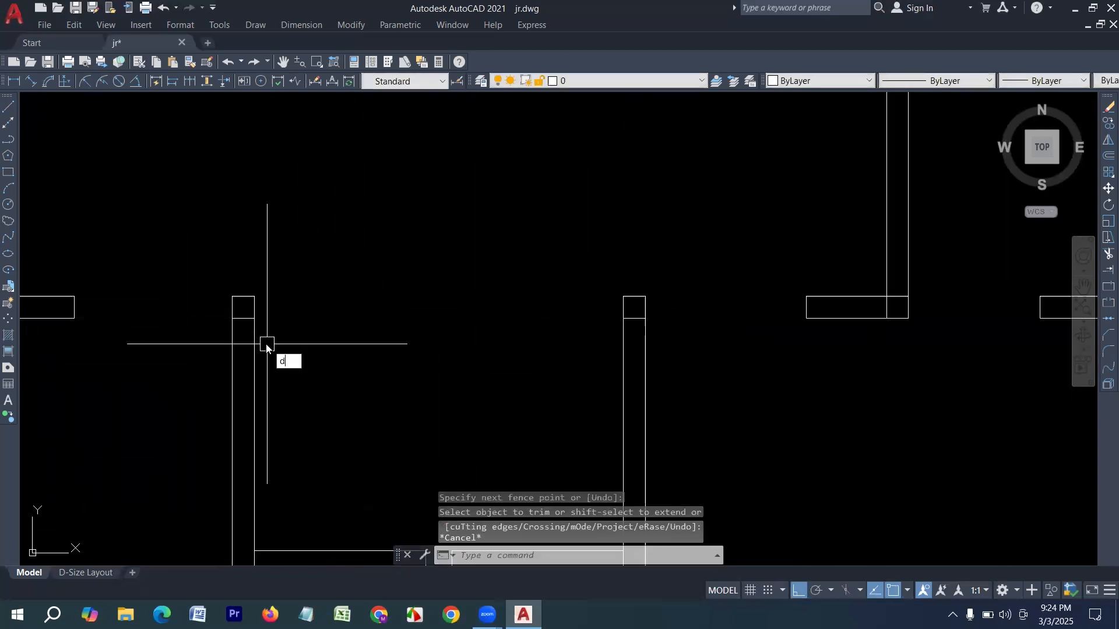
pyautogui.write('li')
pyautogui.press('Return')
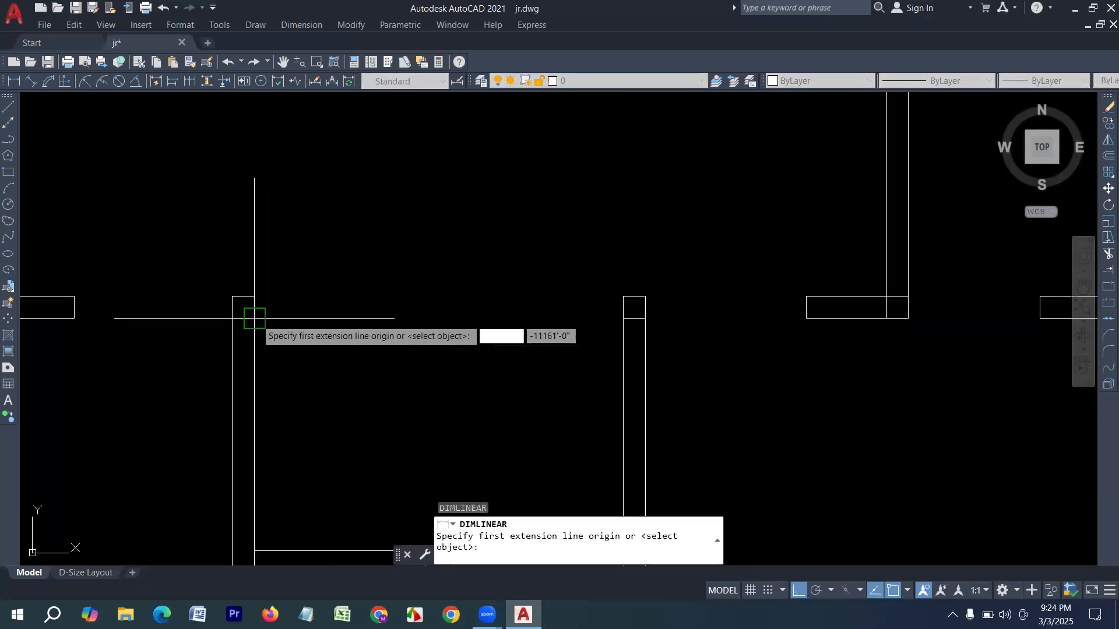
pyautogui.click(254, 318)
pyautogui.click(623, 318)
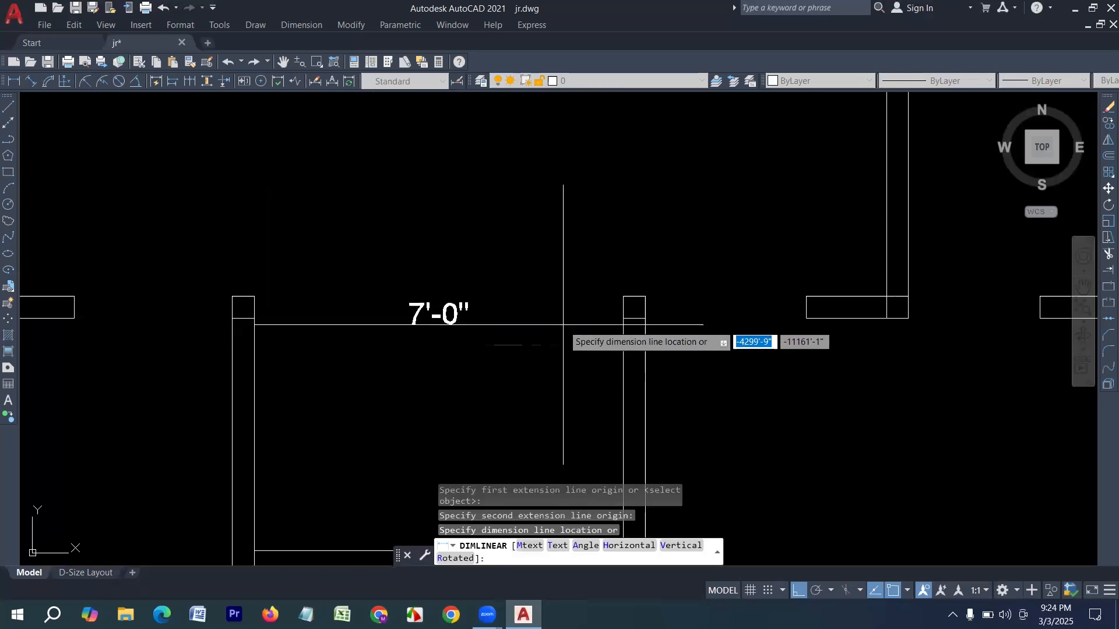
pyautogui.press('Escape')
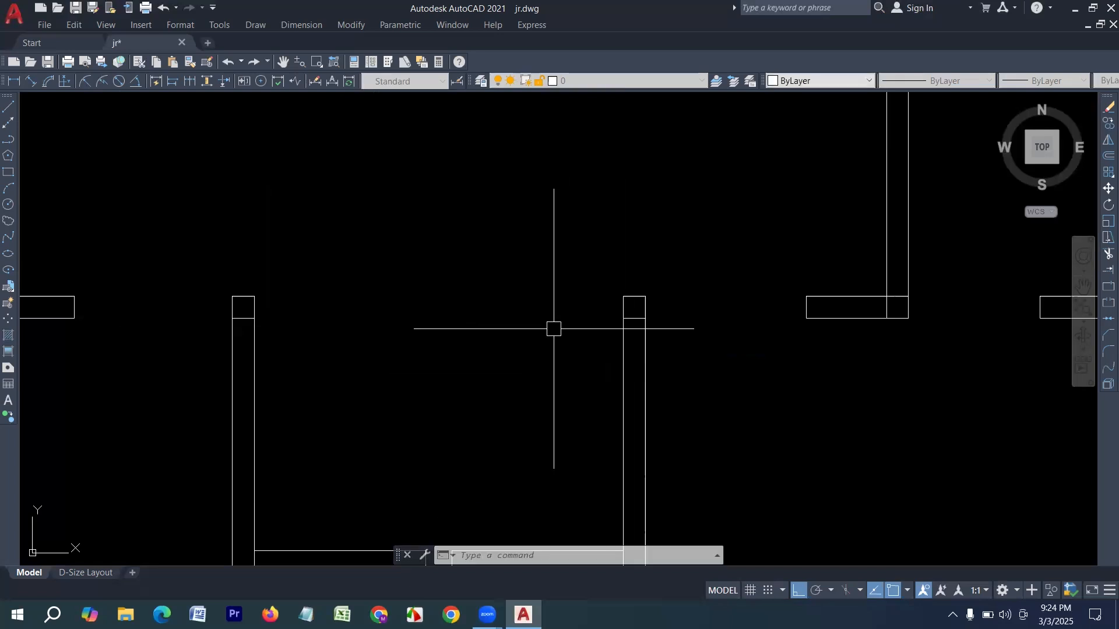
# Trim the overlapping wall lines at the upper-left outer corner of the plan
pyautogui.scroll(-4, 532, 349)
pyautogui.scroll(-4, 433, 296)
pyautogui.scroll(6, 242, 230)
pyautogui.scroll(2, 208, 238)
pyautogui.write('tr')
pyautogui.press('Return')
pyautogui.scroll(4, 198, 255)
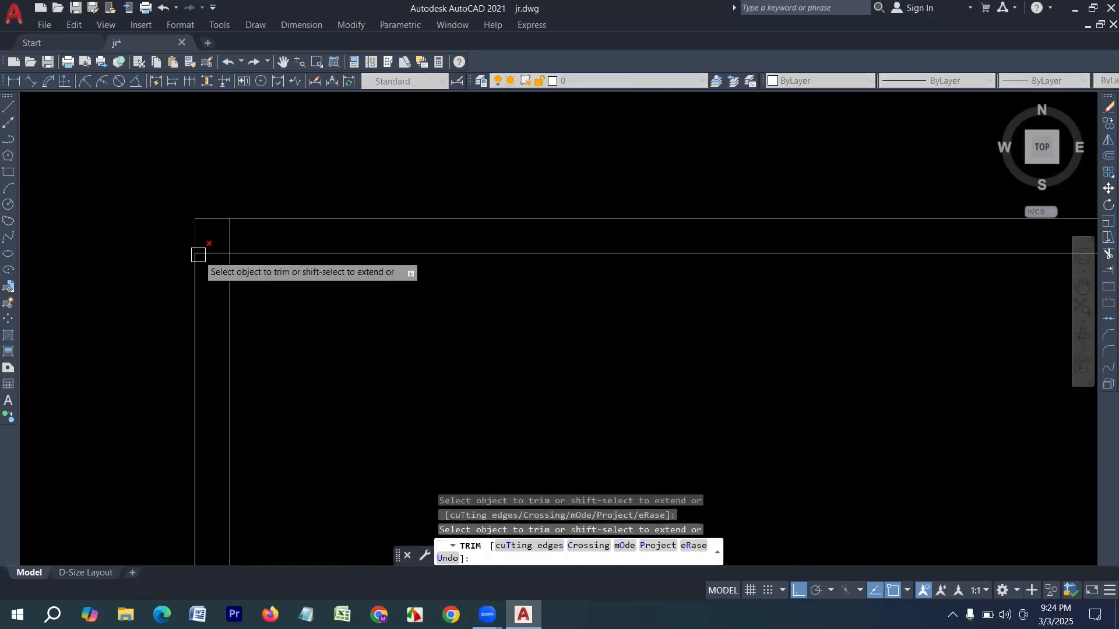
pyautogui.moveTo(209, 267)
pyautogui.mouseDown()
pyautogui.moveTo(226, 238)
pyautogui.moveTo(239, 239)
pyautogui.mouseUp()
pyautogui.scroll(-4, 153, 258)
# Trim the crossing lines where the upper-middle room's side walls meet the top wall and at the upper-right outer corner
pyautogui.scroll(2, 582, 248)
pyautogui.scroll(4, 599, 246)
pyautogui.moveTo(607, 245); pyautogui.dragTo(480, 260)
pyautogui.moveTo(559, 264)
pyautogui.mouseDown()
pyautogui.moveTo(544, 294)
pyautogui.moveTo(431, 300)
pyautogui.moveTo(471, 308)
pyautogui.moveTo(470, 352)
pyautogui.mouseUp()
pyautogui.scroll(-3, 495, 375)
pyautogui.scroll(3, 544, 317)
pyautogui.scroll(-3, 408, 343)
pyautogui.scroll(4, 623, 350)
pyautogui.moveTo(621, 333)
pyautogui.mouseDown()
pyautogui.moveTo(627, 303)
pyautogui.moveTo(579, 312)
pyautogui.mouseUp()
pyautogui.scroll(-5, 654, 352)
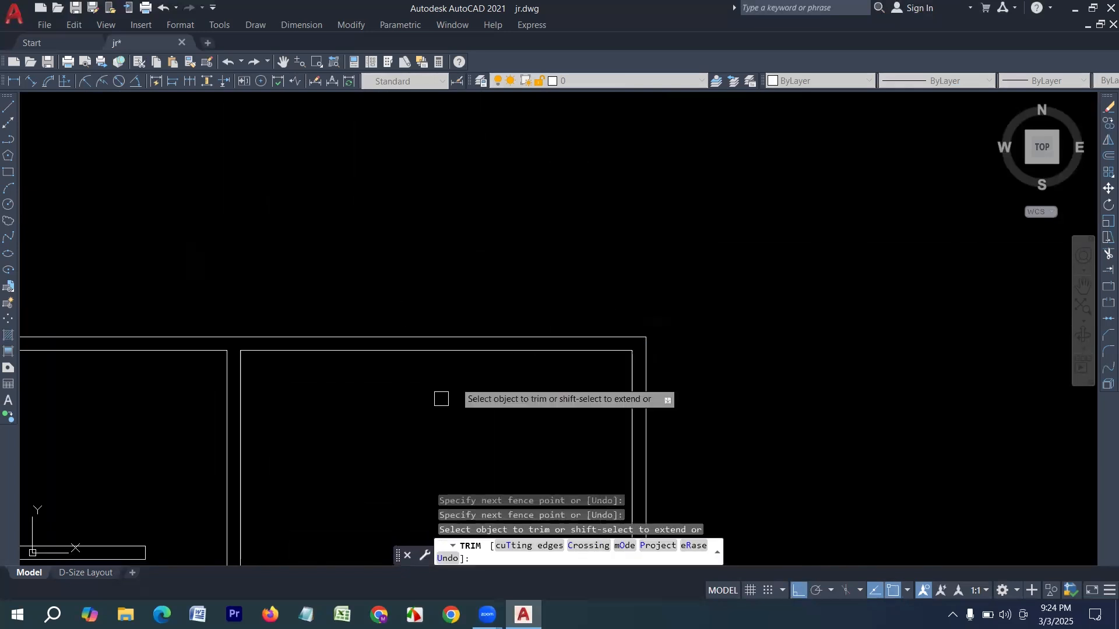
# Trim the crossing lines where the upper-right room's bottom wall meets the right outer wall
pyautogui.scroll(-4, 525, 334)
pyautogui.scroll(6, 538, 407)
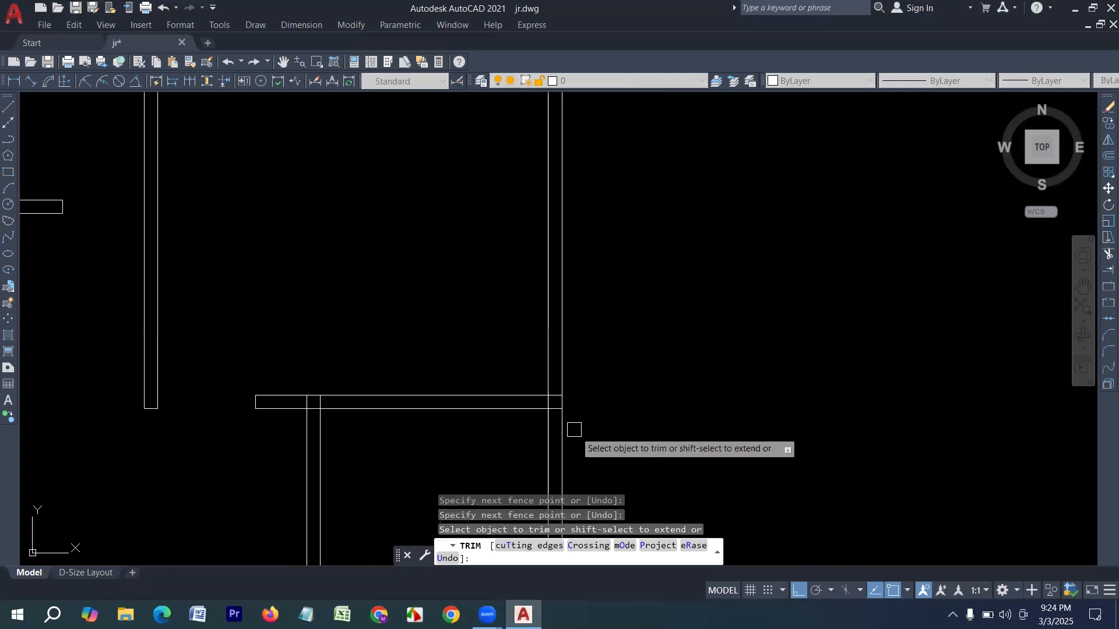
pyautogui.moveTo(557, 407); pyautogui.dragTo(551, 336)
pyautogui.scroll(-5, 525, 362)
# Trim the crossing lines at the upper and lower ends of the middle-right room's left wall
pyautogui.scroll(4, 362, 328)
pyautogui.click(384, 343)
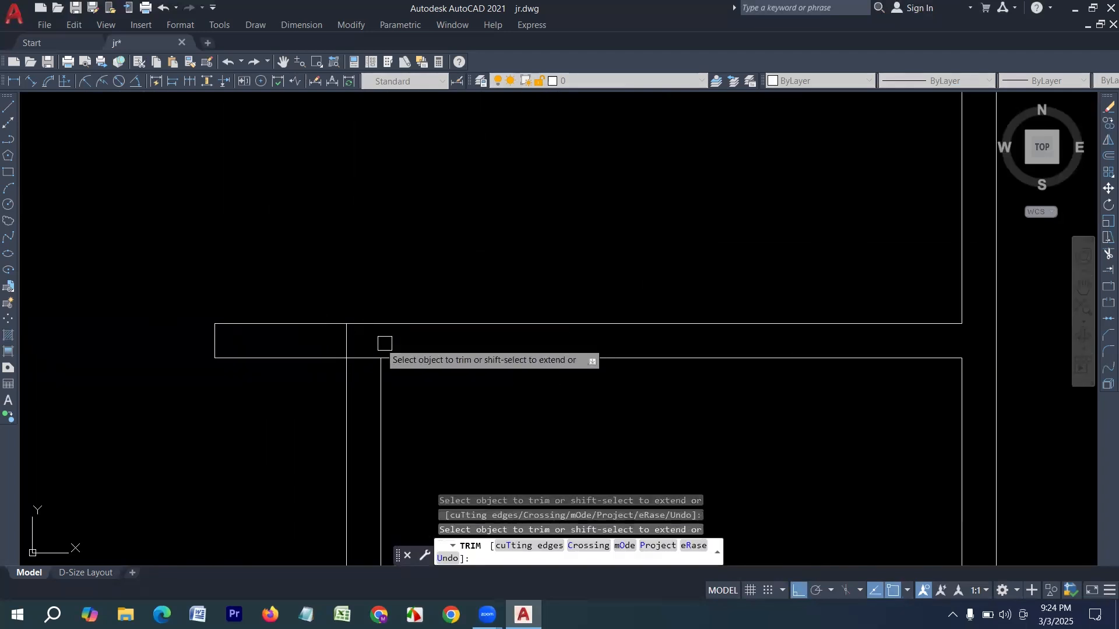
pyautogui.moveTo(325, 334)
pyautogui.mouseDown()
pyautogui.moveTo(368, 337)
pyautogui.moveTo(365, 376)
pyautogui.moveTo(415, 410)
pyautogui.mouseUp()
pyautogui.scroll(-4, 401, 286)
pyautogui.scroll(4, 379, 495)
pyautogui.scroll(2, 392, 465)
pyautogui.moveTo(417, 417)
pyautogui.mouseDown()
pyautogui.moveTo(345, 423)
pyautogui.moveTo(341, 414)
pyautogui.mouseUp()
# Trim the crossing lines on the right outer wall at the lower-right room's top wall and at the lower-right outer corner
pyautogui.scroll(-1, 486, 418)
pyautogui.scroll(-3, 505, 430)
pyautogui.scroll(2, 332, 430)
pyautogui.scroll(-3, 408, 419)
pyautogui.scroll(4, 519, 373)
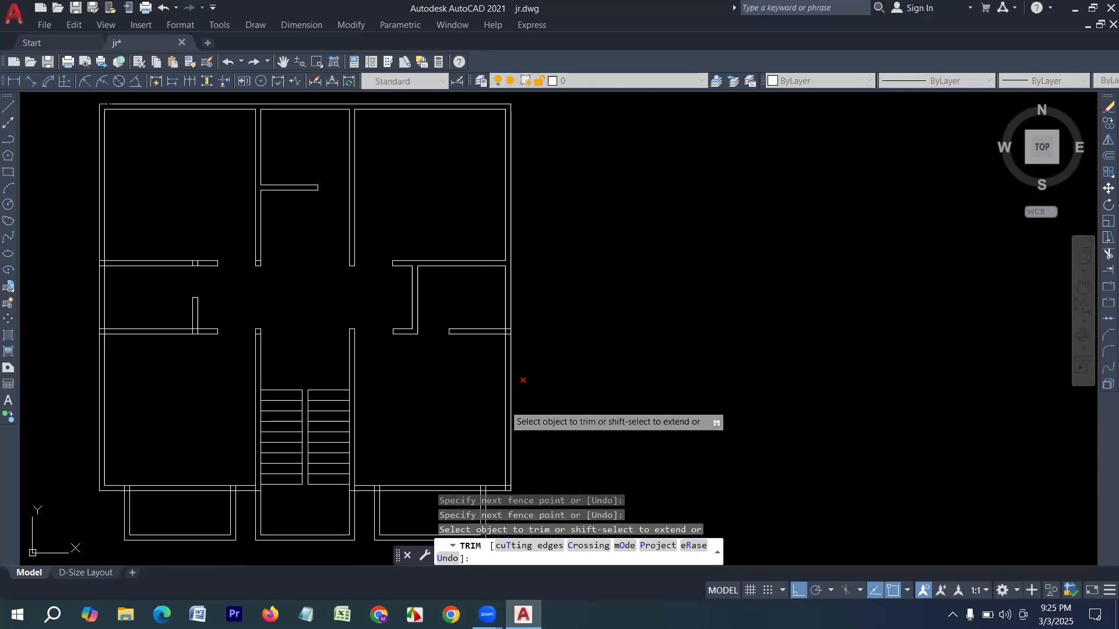
pyautogui.scroll(4, 519, 329)
pyautogui.moveTo(520, 390)
pyautogui.mouseDown()
pyautogui.moveTo(518, 356)
pyautogui.moveTo(454, 349)
pyautogui.mouseUp()
pyautogui.scroll(-7, 562, 269)
pyautogui.moveTo(618, 407)
pyautogui.mouseDown(button='middle')
pyautogui.moveTo(615, 390)
pyautogui.moveTo(531, 359)
pyautogui.mouseUp(button='middle')
pyautogui.scroll(9, 518, 413)
pyautogui.scroll(-3, 500, 410)
pyautogui.scroll(-6, 515, 357)
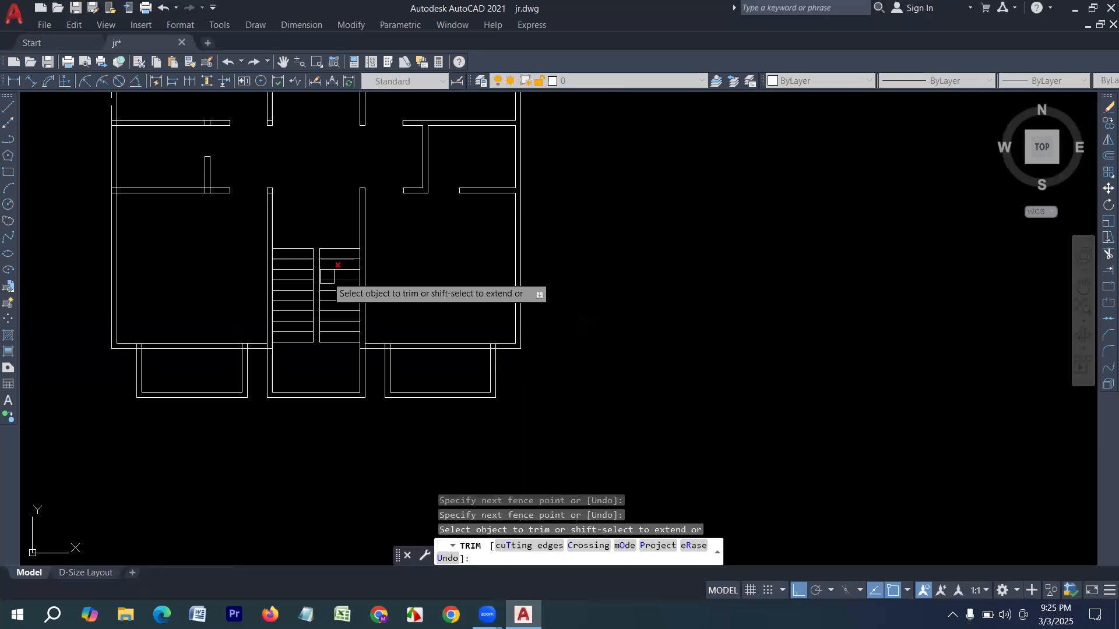
# Trim the leftover lines at the left corridor wall's lower end and at the leftover cross-wall stub in the upper-left room's bottom wall
pyautogui.scroll(-2, 327, 276)
pyautogui.moveTo(327, 276); pyautogui.dragTo(370, 382, button='middle')
pyautogui.scroll(6, 323, 336)
pyautogui.moveTo(197, 153); pyautogui.dragTo(358, 326, button='middle')
pyautogui.scroll(6, 587, 255)
pyautogui.click(458, 432)
pyautogui.click(447, 474)
pyautogui.scroll(-6, 567, 274)
pyautogui.scroll(4, 374, 325)
pyautogui.click(440, 319)
pyautogui.click(345, 315)
# Trim the left outer wall's inner line where the middle-left room's top and bottom walls meet it
pyautogui.scroll(-6, 531, 310)
pyautogui.scroll(4, 397, 323)
pyautogui.click(334, 294)
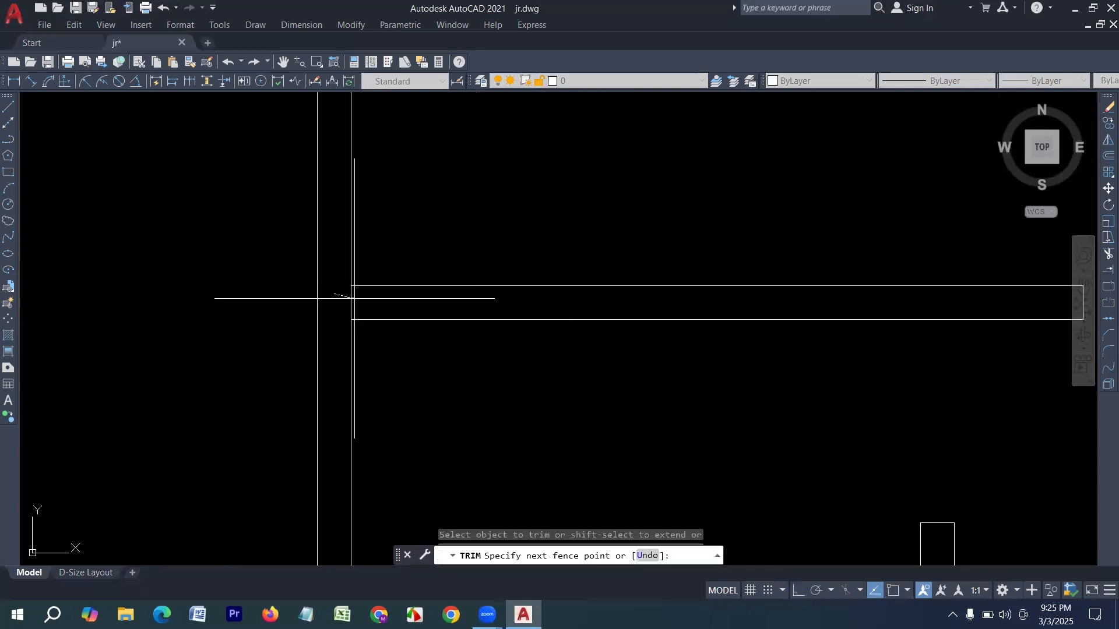
pyautogui.click(353, 297)
pyautogui.press('Return')
pyautogui.scroll(-6, 360, 396)
pyautogui.scroll(-2, 365, 326)
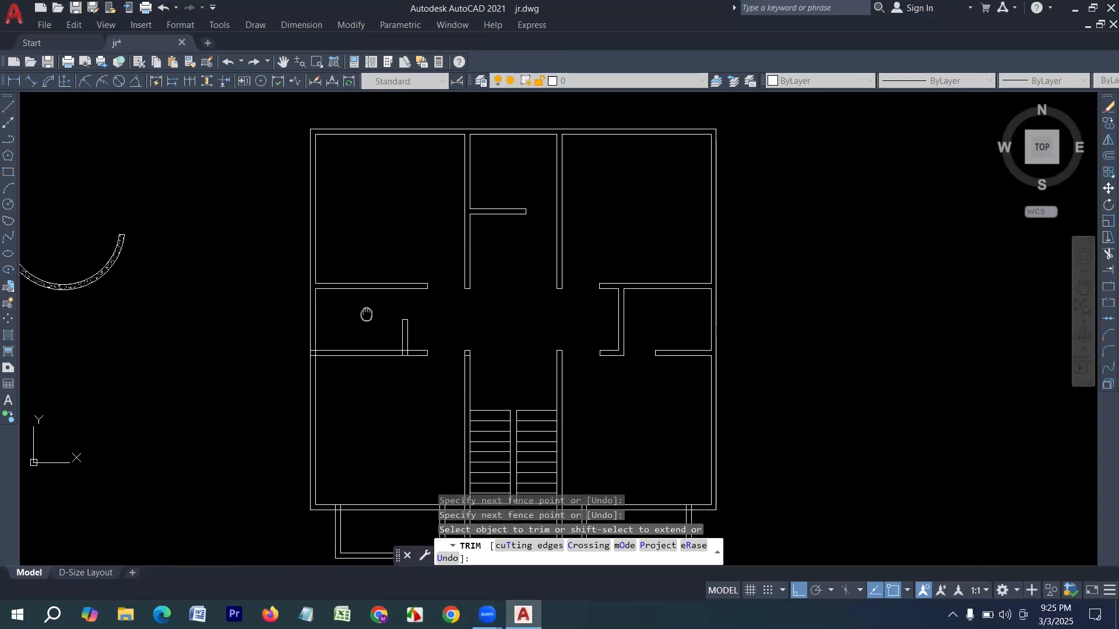
pyautogui.scroll(8, 285, 350)
pyautogui.click(261, 327)
pyautogui.press('Return')
pyautogui.scroll(-5, 260, 295)
# Trim the crossing lines where the middle-left room's short right wall meets its bottom wall
pyautogui.click(457, 339)
pyautogui.click(394, 337)
pyautogui.click(417, 312)
pyautogui.click(414, 343)
pyautogui.scroll(-6, 490, 315)
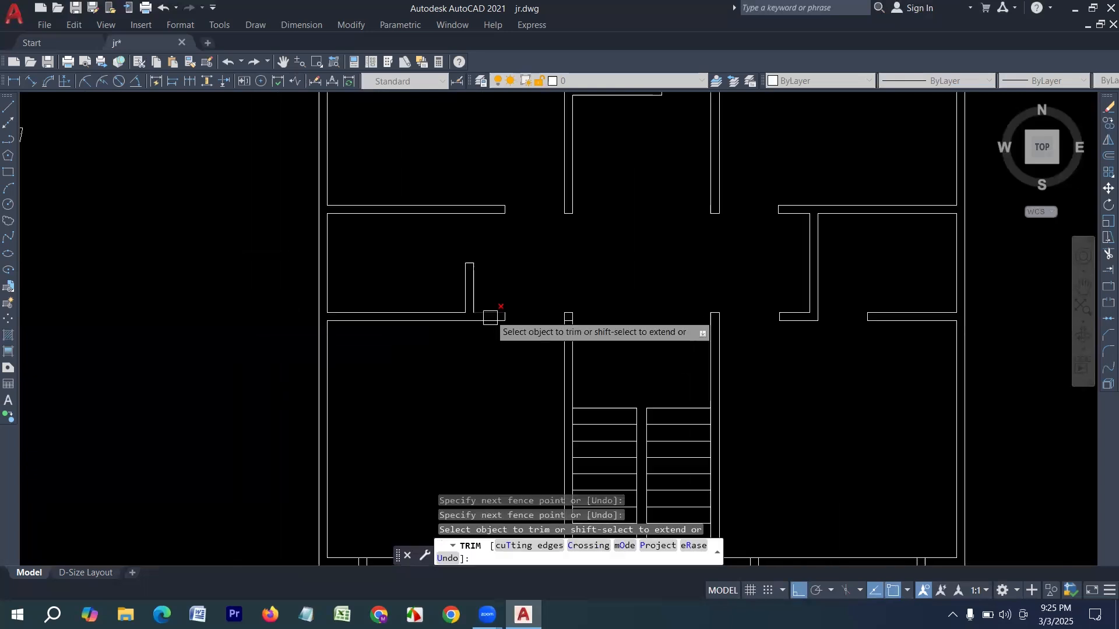
pyautogui.moveTo(504, 410); pyautogui.dragTo(454, 282, button='middle')
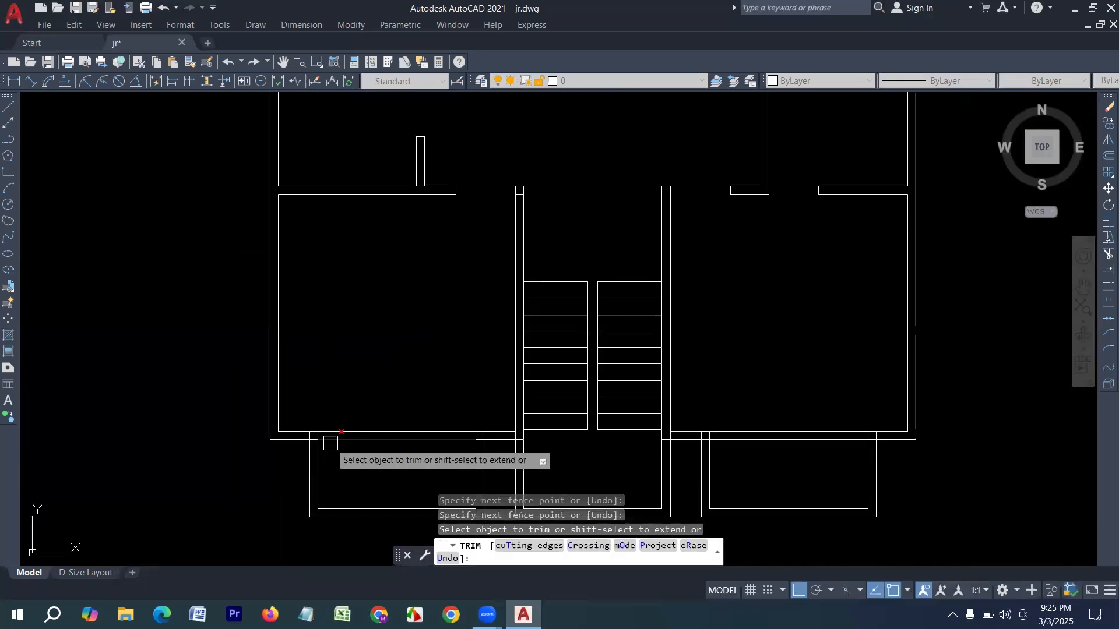
pyautogui.scroll(-2, 349, 369)
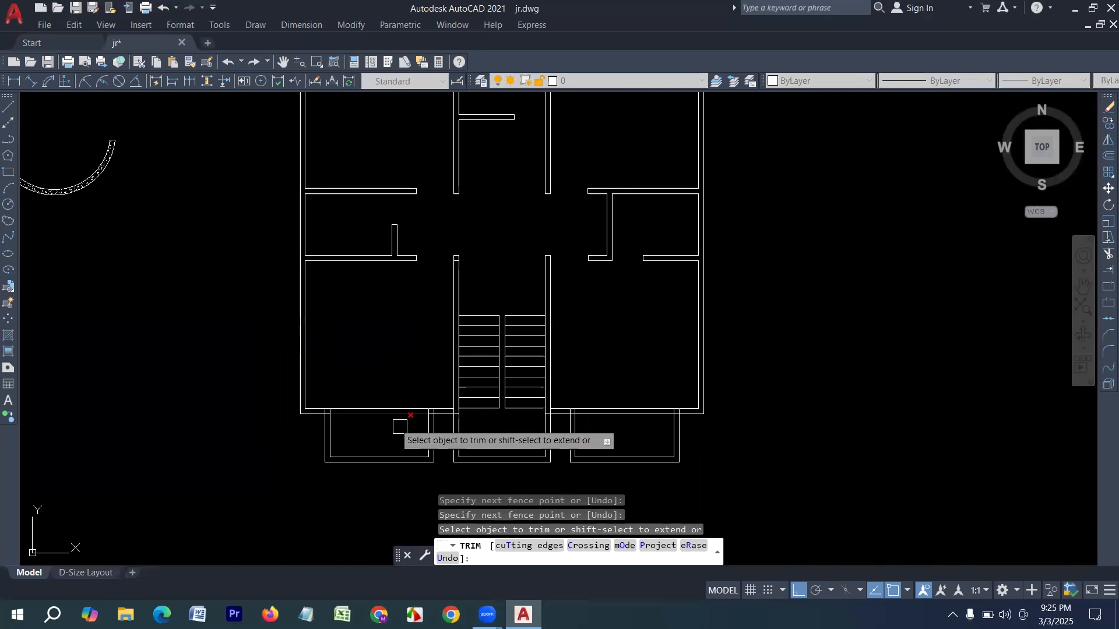
pyautogui.scroll(2, 405, 449)
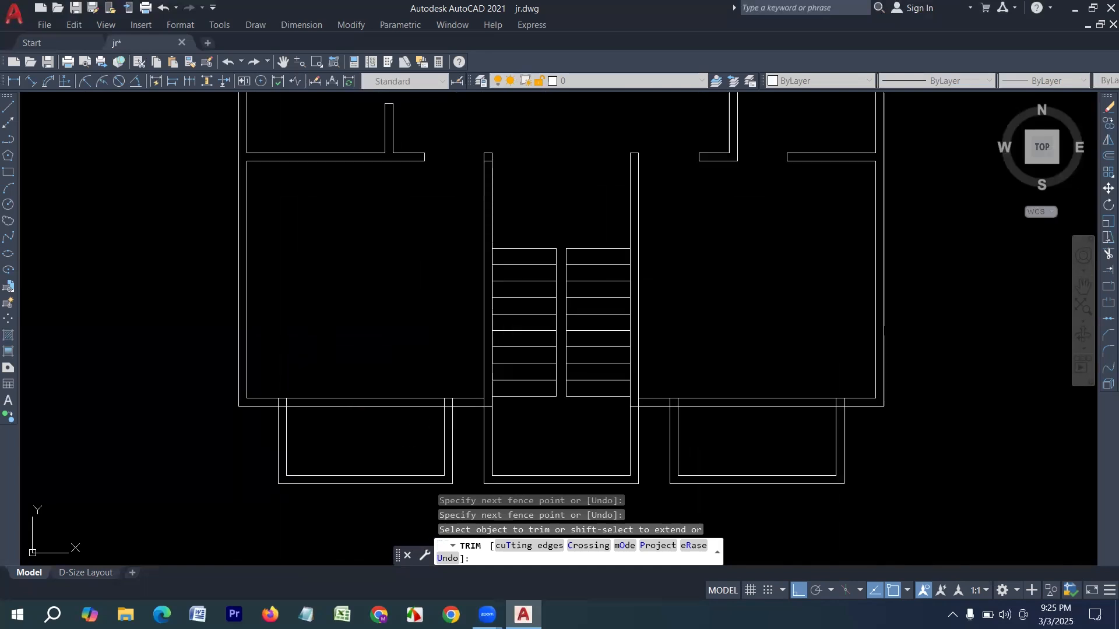
pyautogui.press('Escape')
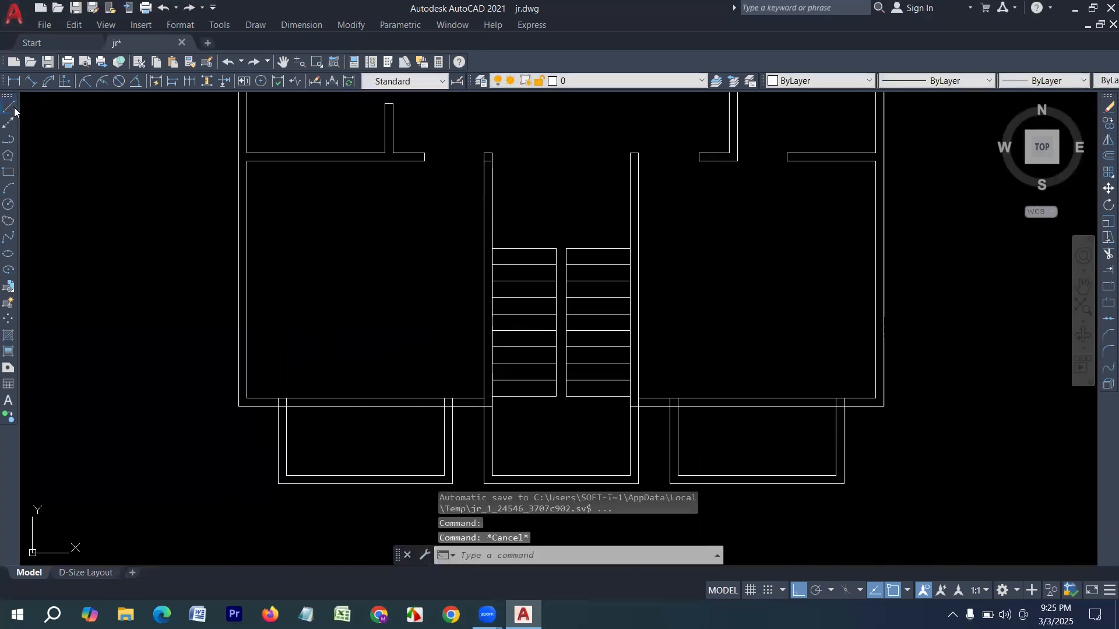
pyautogui.click(9, 107)
pyautogui.scroll(4, 430, 435)
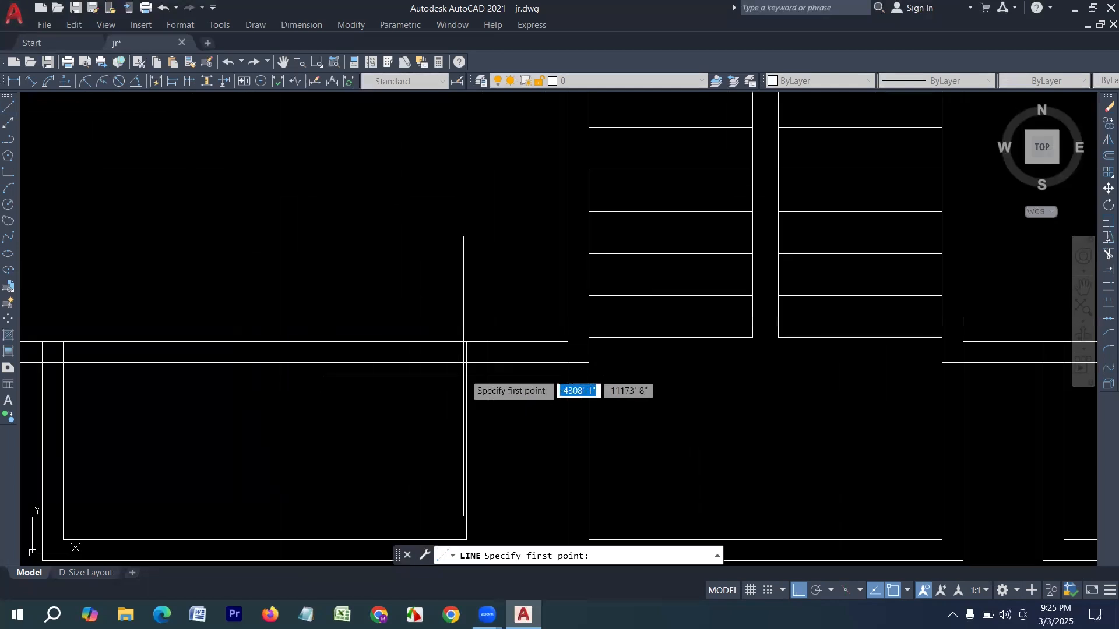
pyautogui.click(463, 345)
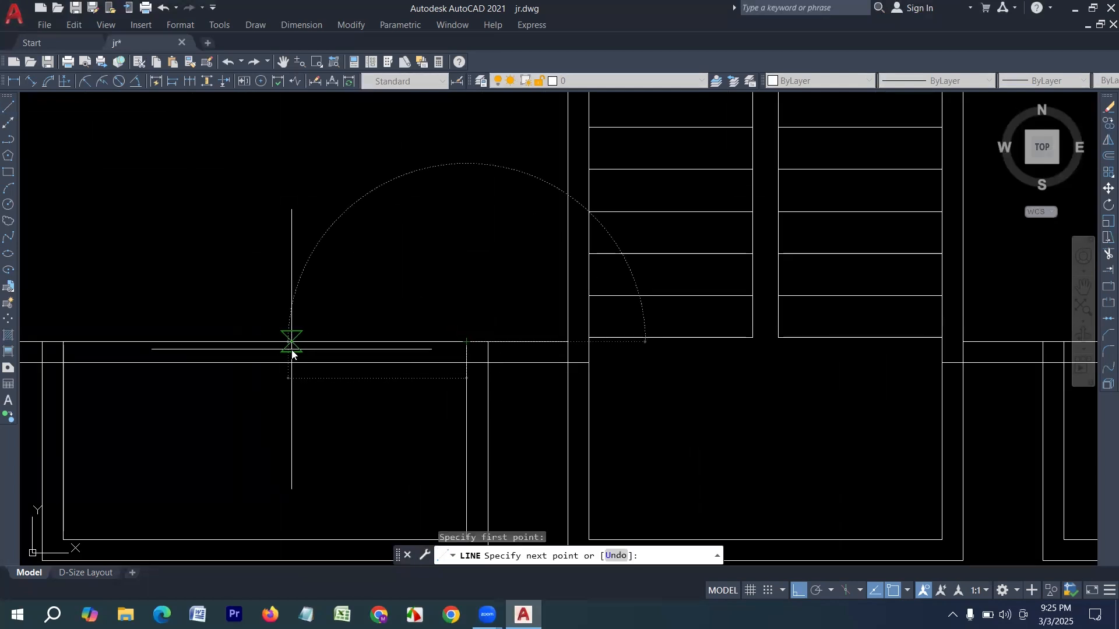
pyautogui.press('Return')
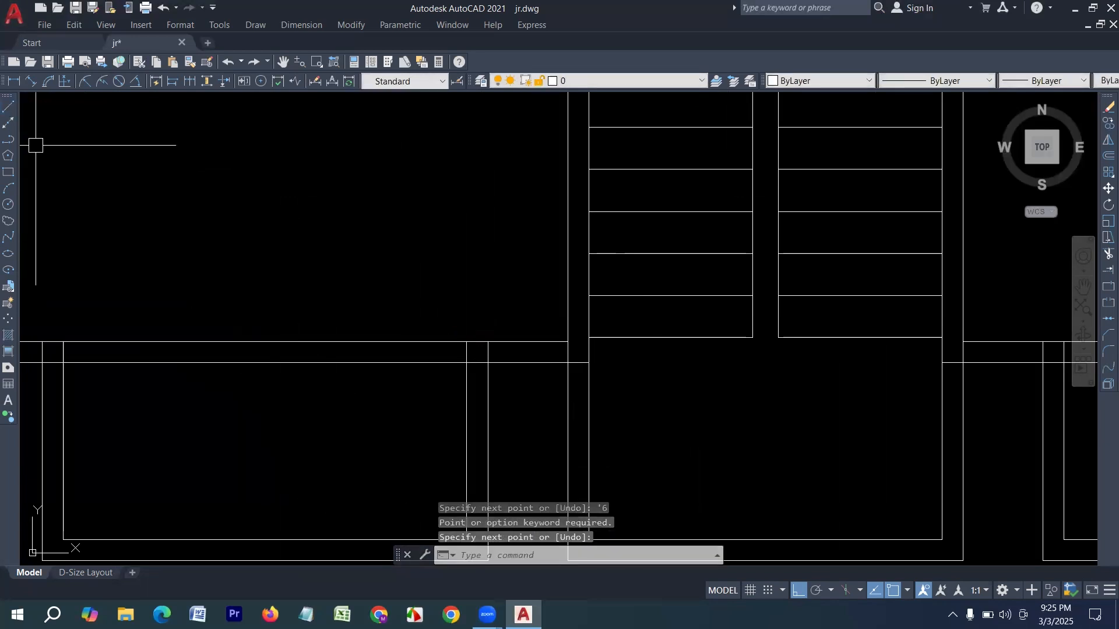
pyautogui.click(10, 108)
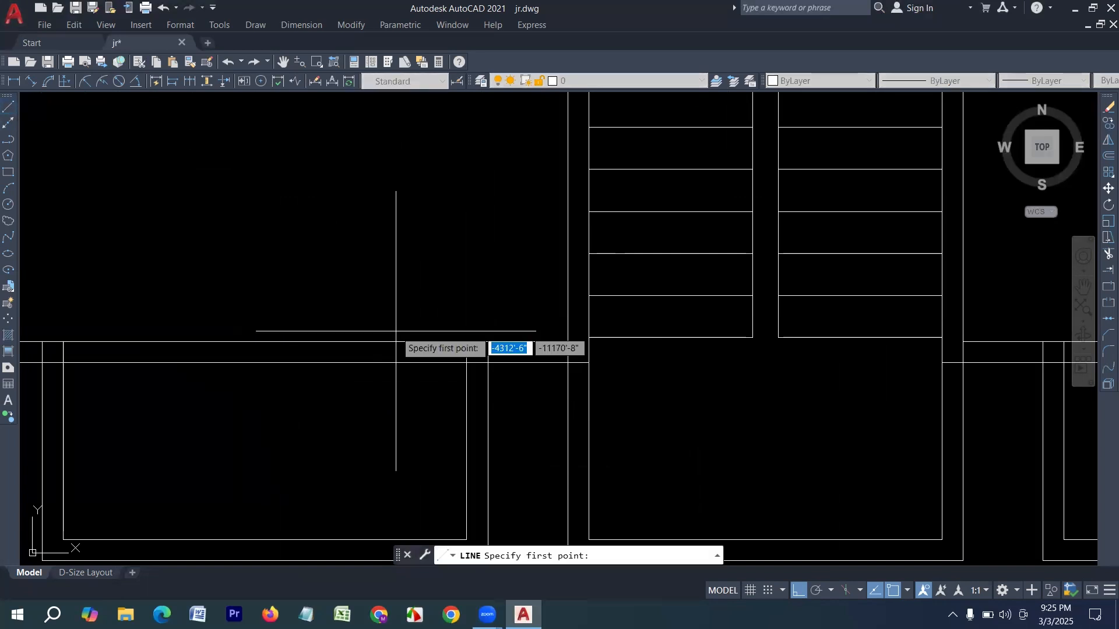
pyautogui.click(466, 342)
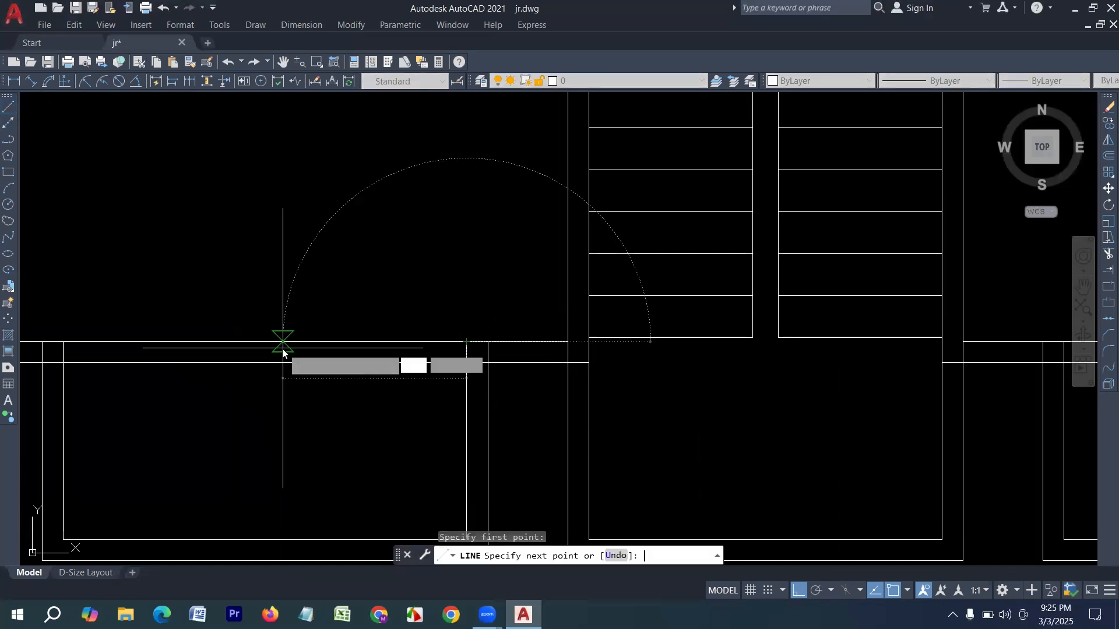
pyautogui.write("'6")
pyautogui.press('Return')
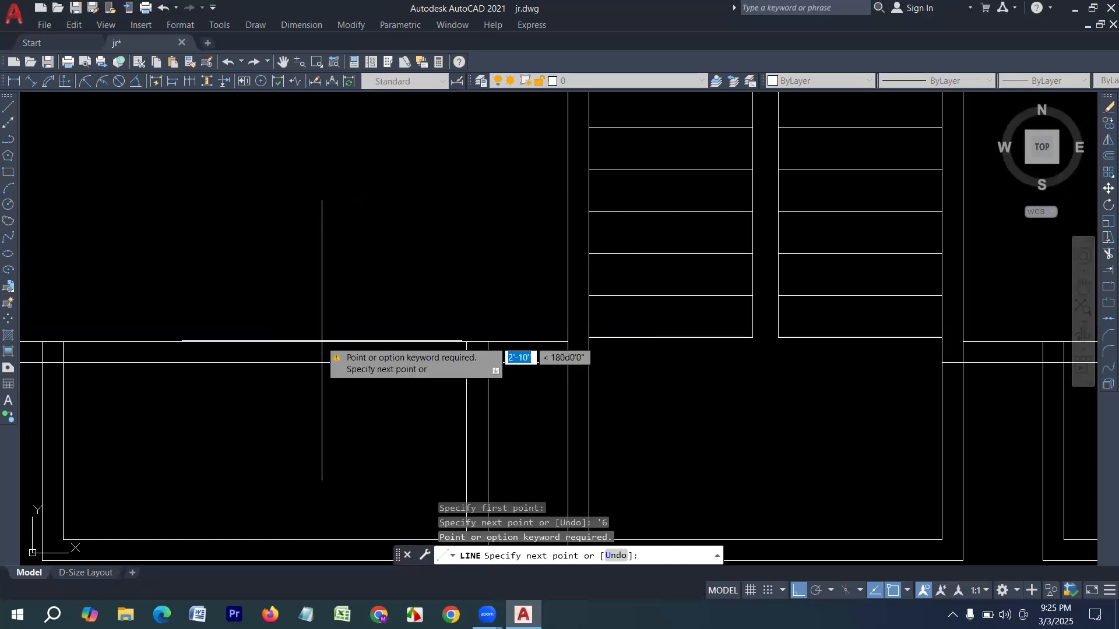
pyautogui.press('Escape')
pyautogui.press('Escape')
pyautogui.press('Escape')
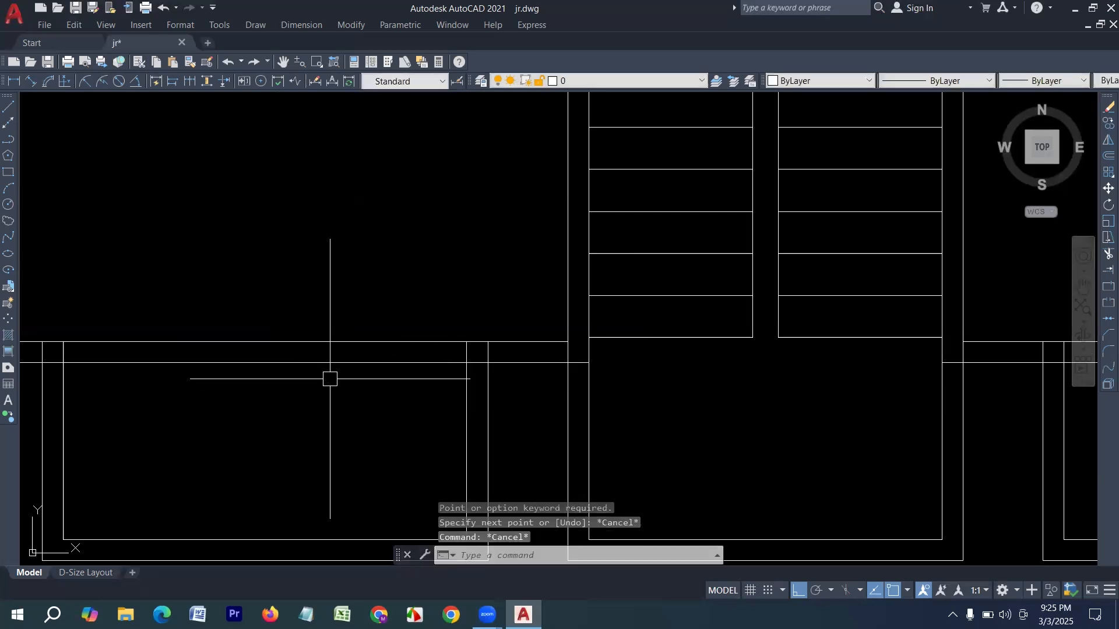
# Draw a door jamb line across the lower-left room's bottom wall, 2'6" left of the projection's right inner wall face
pyautogui.click(11, 107)
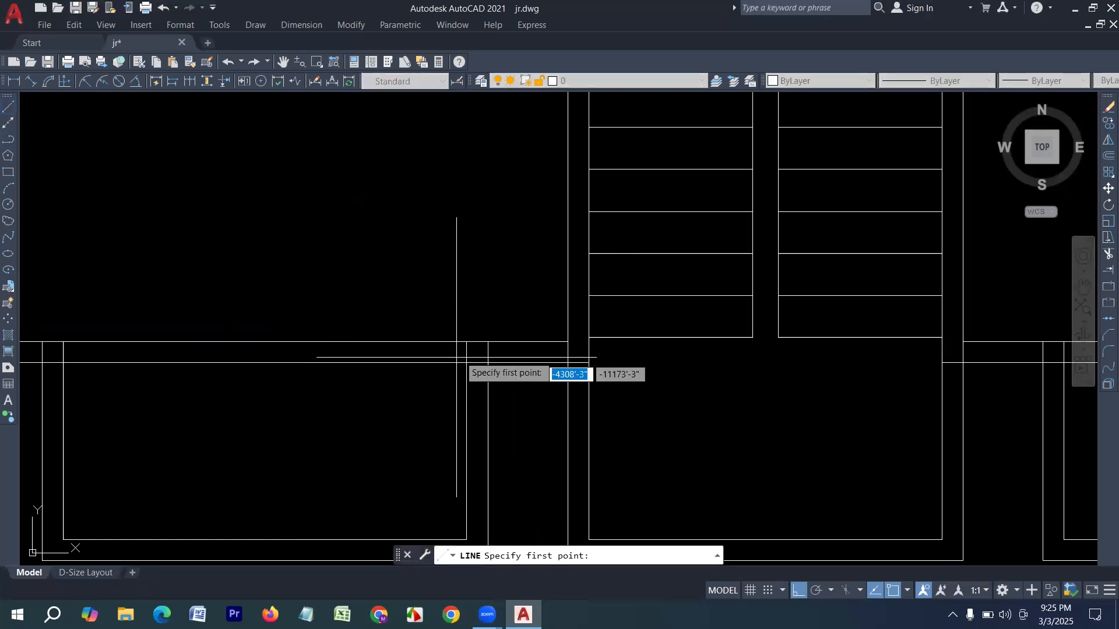
pyautogui.click(466, 342)
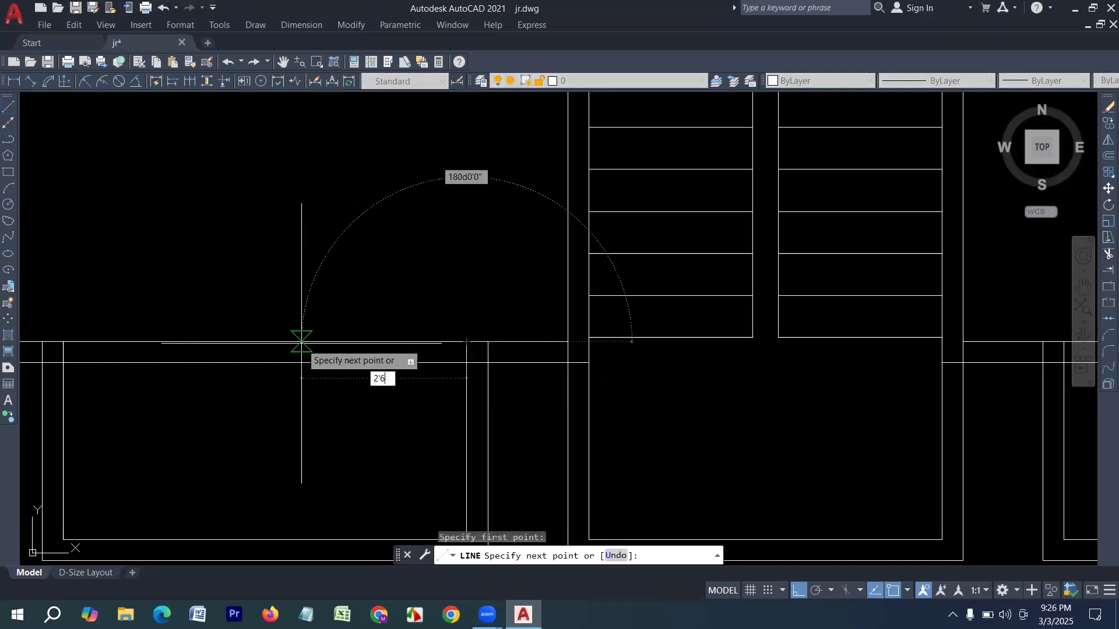
pyautogui.write("2'6")
pyautogui.press('Return')
pyautogui.click(341, 362)
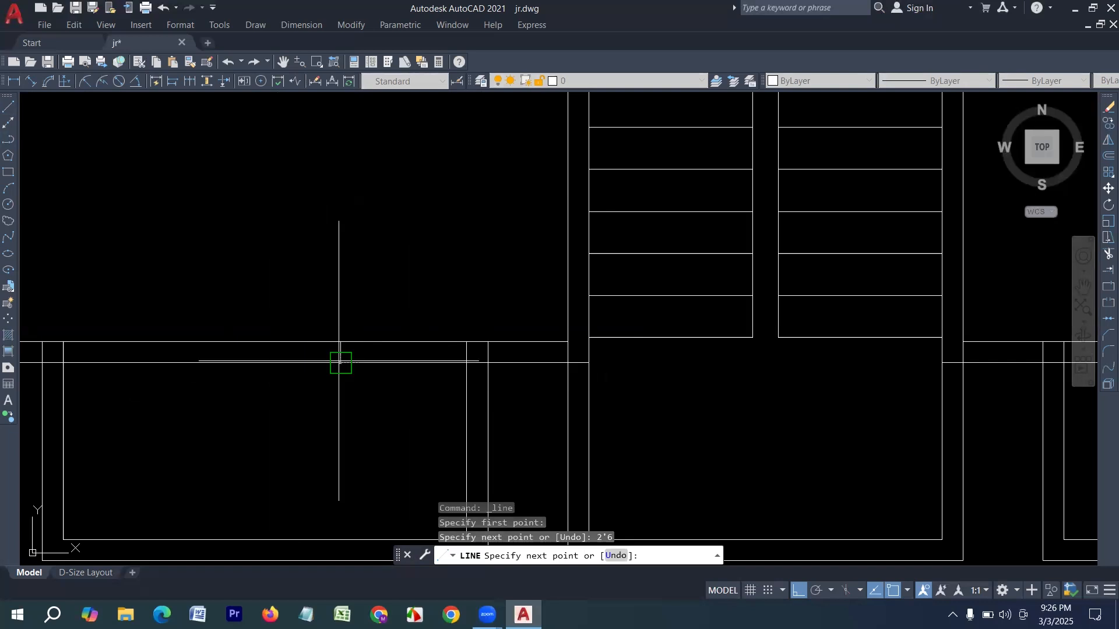
pyautogui.press('Return')
# Draw a door jamb line across the lower-right room's bottom wall, 2'6" right of the projection's left inner wall face
pyautogui.scroll(-2, 254, 385)
pyautogui.moveTo(704, 394); pyautogui.dragTo(488, 422, button='middle')
pyautogui.scroll(2, 574, 371)
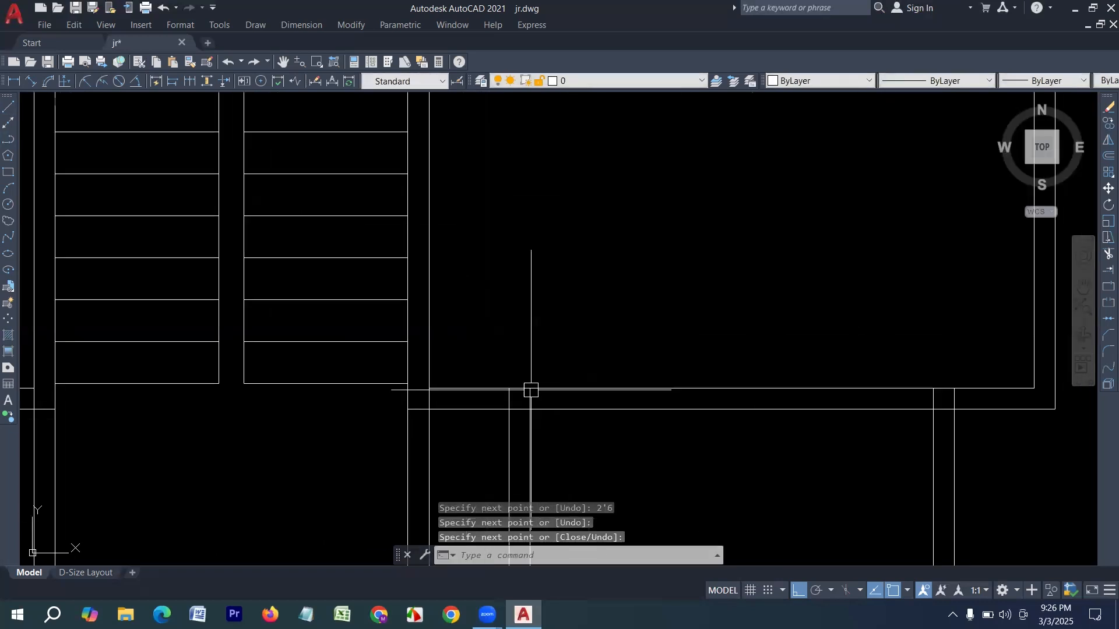
pyautogui.write('l')
pyautogui.press('Return')
pyautogui.click(529, 388)
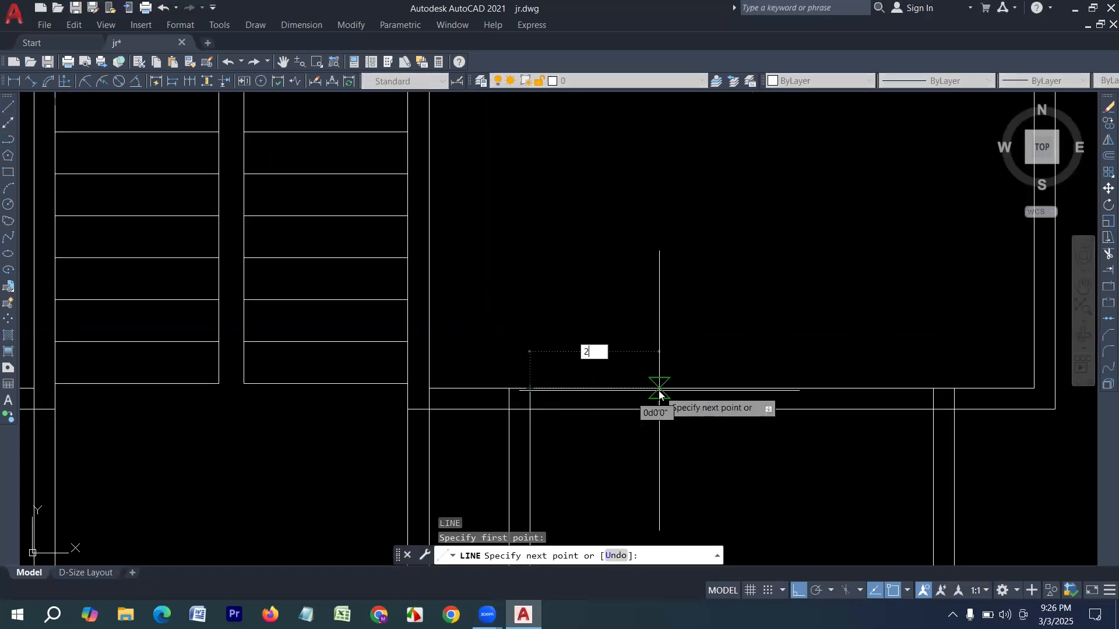
pyautogui.write("2'6")
pyautogui.press('Return')
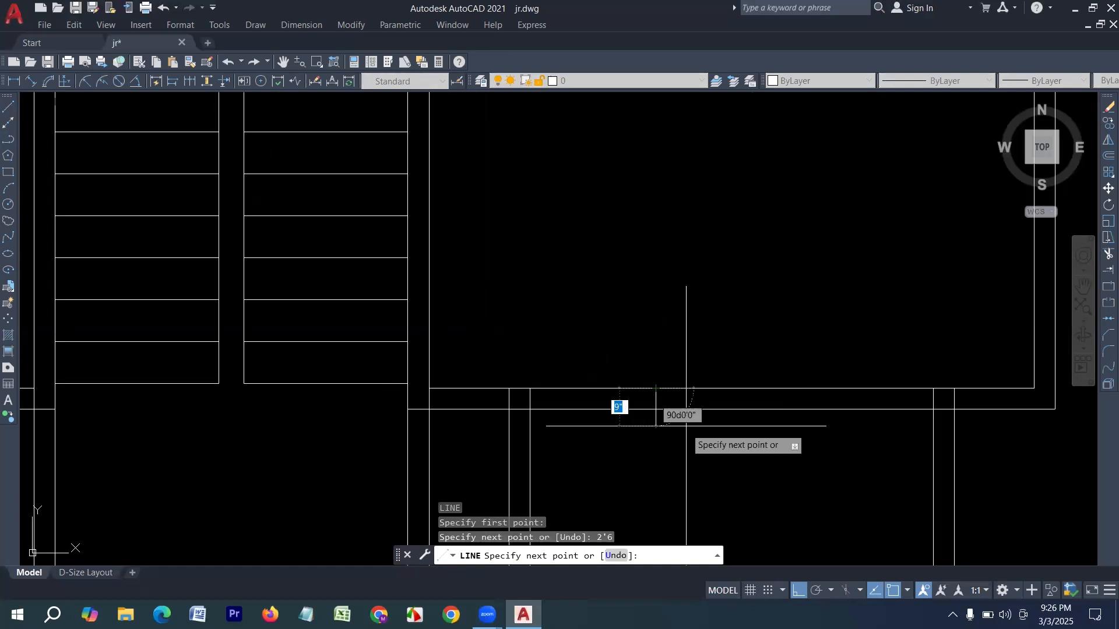
pyautogui.click(656, 409)
pyautogui.press('Return')
# Trim the lower-right room's bottom wall between the jamb line and the projection's left wall to open the doorway
pyautogui.scroll(-5, 615, 442)
pyautogui.scroll(4, 639, 457)
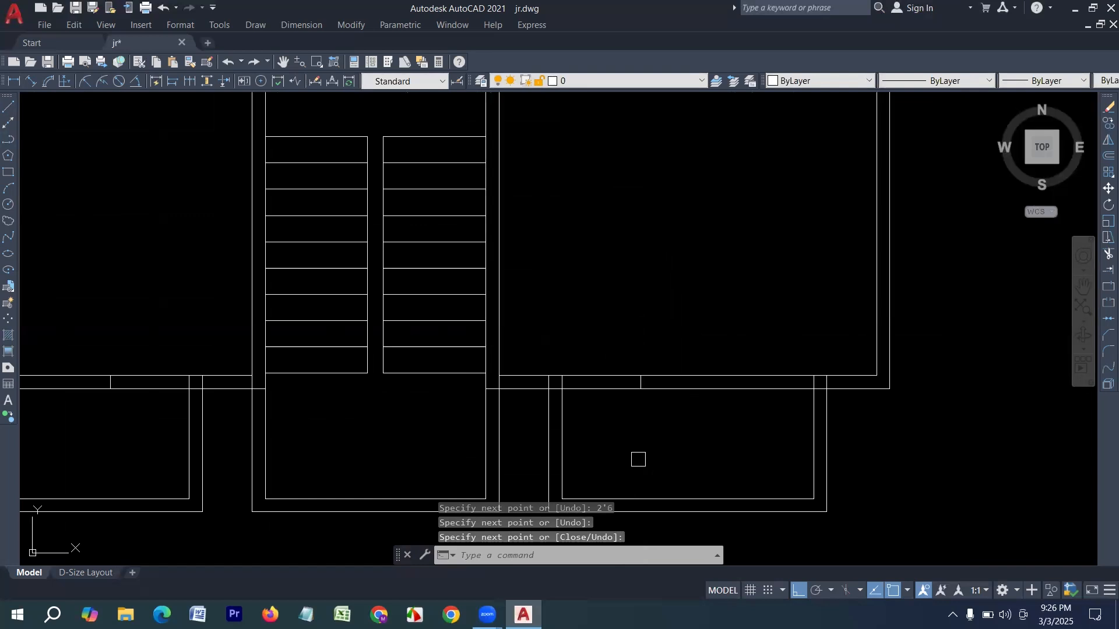
pyautogui.write('tr')
pyautogui.press('Return')
pyautogui.moveTo(611, 344); pyautogui.dragTo(612, 405)
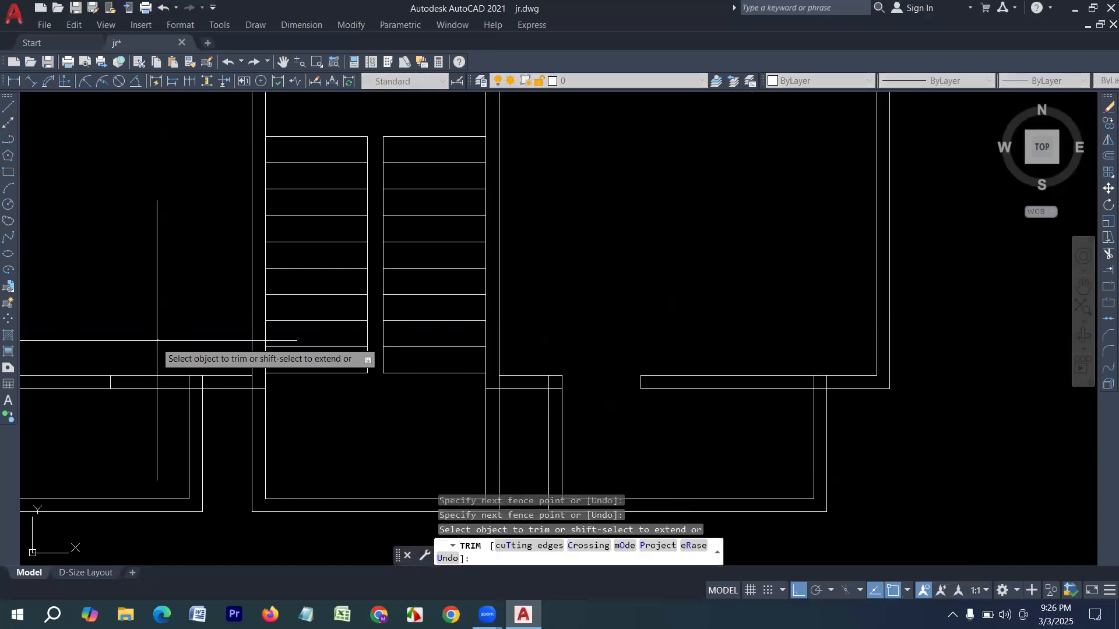
# Trim the lower-left room's doorway into the projection and the crossing lines where that bottom wall meets the left staircase wall
pyautogui.scroll(3, 234, 386)
pyautogui.scroll(3, 195, 370)
pyautogui.moveTo(194, 368)
pyautogui.mouseDown()
pyautogui.moveTo(150, 377)
pyautogui.moveTo(140, 399)
pyautogui.mouseUp()
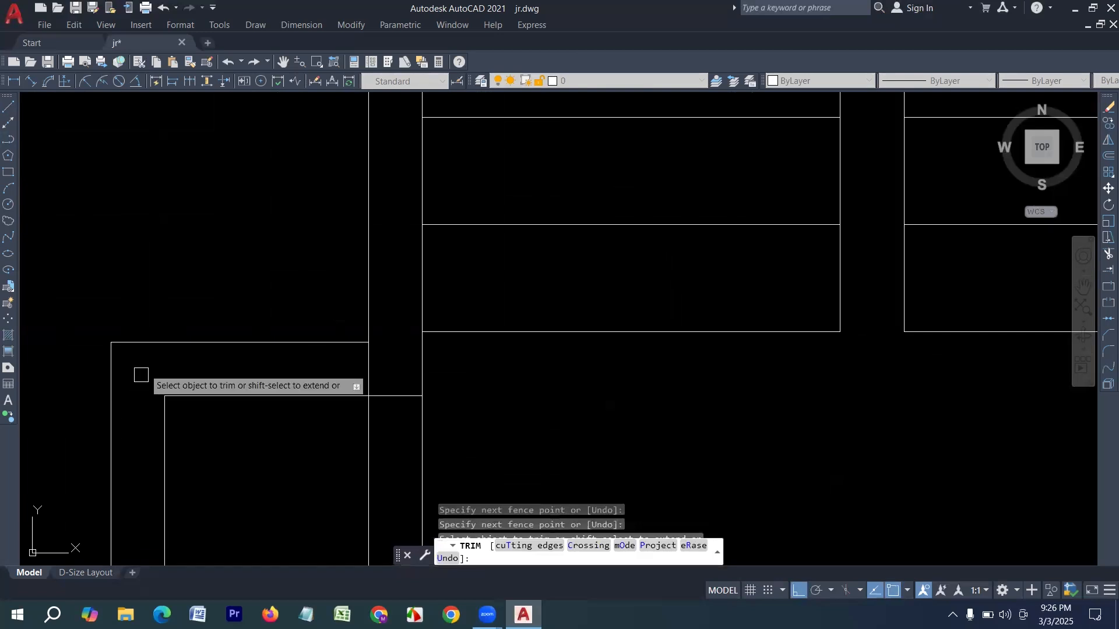
pyautogui.moveTo(399, 420)
pyautogui.mouseDown()
pyautogui.moveTo(400, 375)
pyautogui.moveTo(209, 373)
pyautogui.mouseUp()
pyautogui.scroll(-4, 67, 336)
# Trim the crossing lines where the right staircase wall meets the short wall beside the right projection's doorway
pyautogui.scroll(2, 270, 371)
pyautogui.scroll(3, 334, 340)
pyautogui.moveTo(281, 321)
pyautogui.mouseDown()
pyautogui.moveTo(224, 320)
pyautogui.moveTo(225, 362)
pyautogui.moveTo(617, 327)
pyautogui.mouseUp()
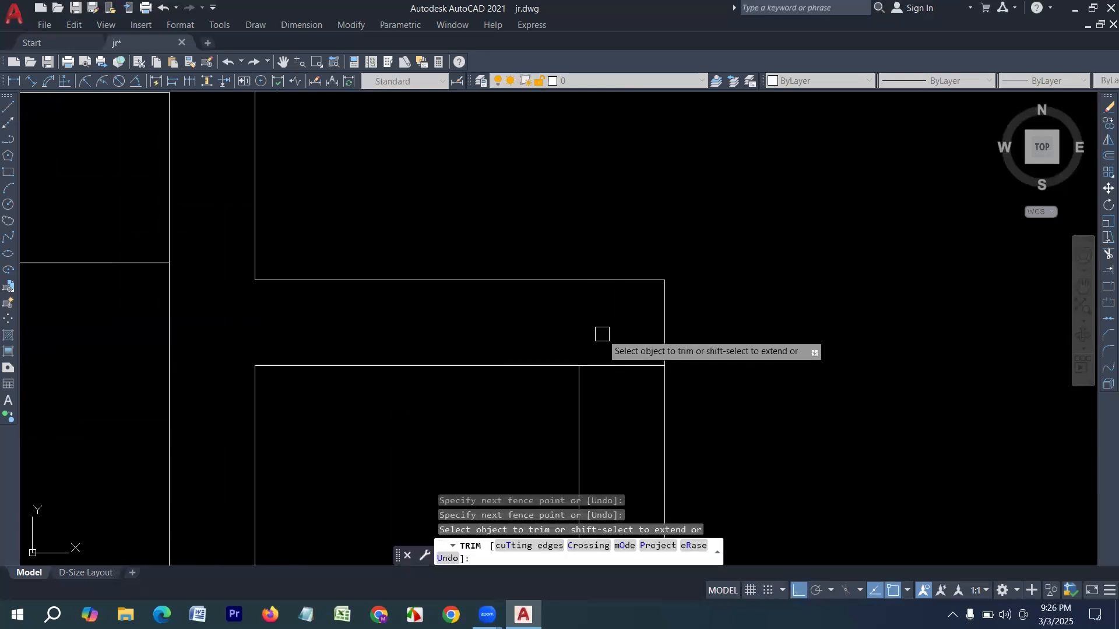
pyautogui.scroll(-3, 484, 254)
pyautogui.scroll(2, 714, 294)
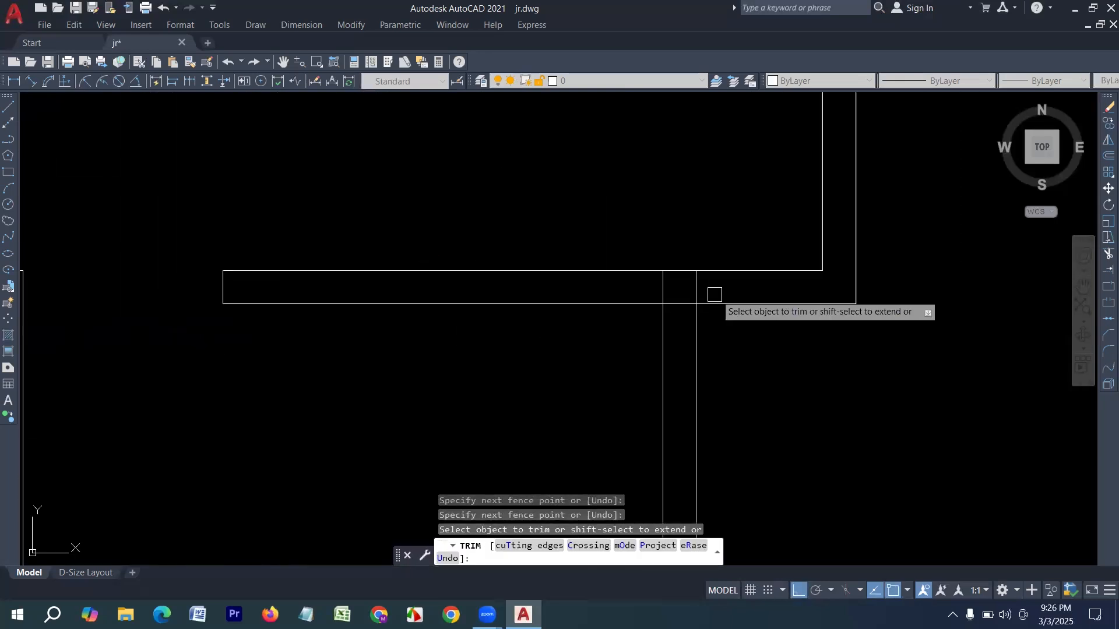
# Trim the crossing lines where the right projection's right wall and the left projection's left wall meet the bottom walls
pyautogui.moveTo(714, 285)
pyautogui.mouseDown()
pyautogui.moveTo(652, 281)
pyautogui.moveTo(675, 321)
pyautogui.mouseUp()
pyautogui.scroll(-3, 687, 356)
pyautogui.scroll(3, 583, 465)
pyautogui.scroll(5, 315, 326)
pyautogui.moveTo(257, 318); pyautogui.dragTo(252, 380)
pyautogui.scroll(-5, 299, 439)
pyautogui.scroll(4, 418, 443)
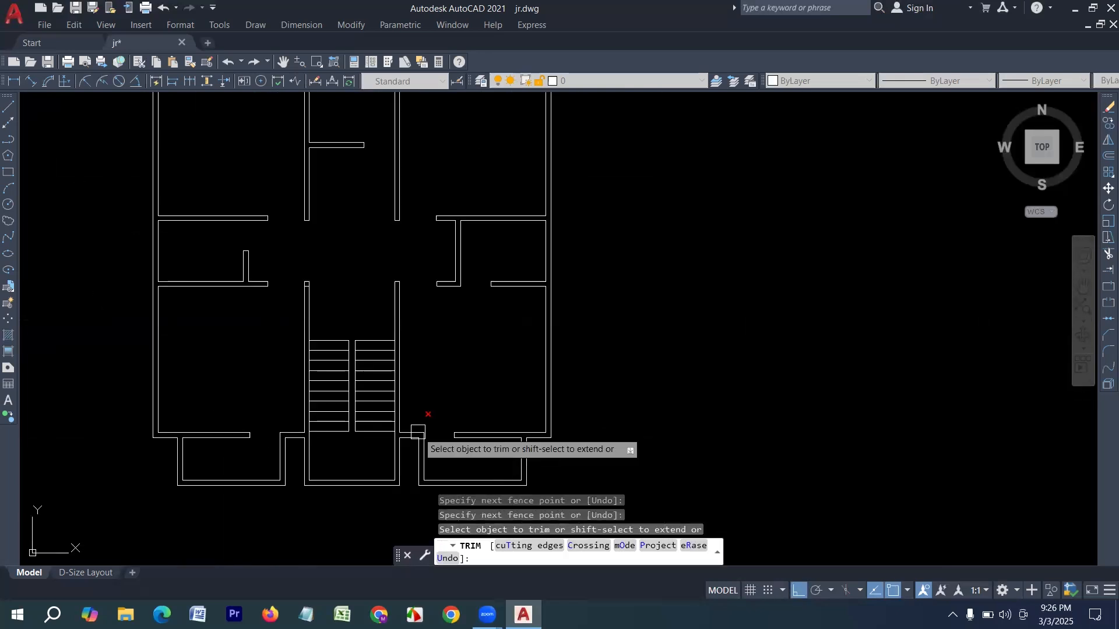
pyautogui.scroll(2, 418, 432)
pyautogui.press('Escape')
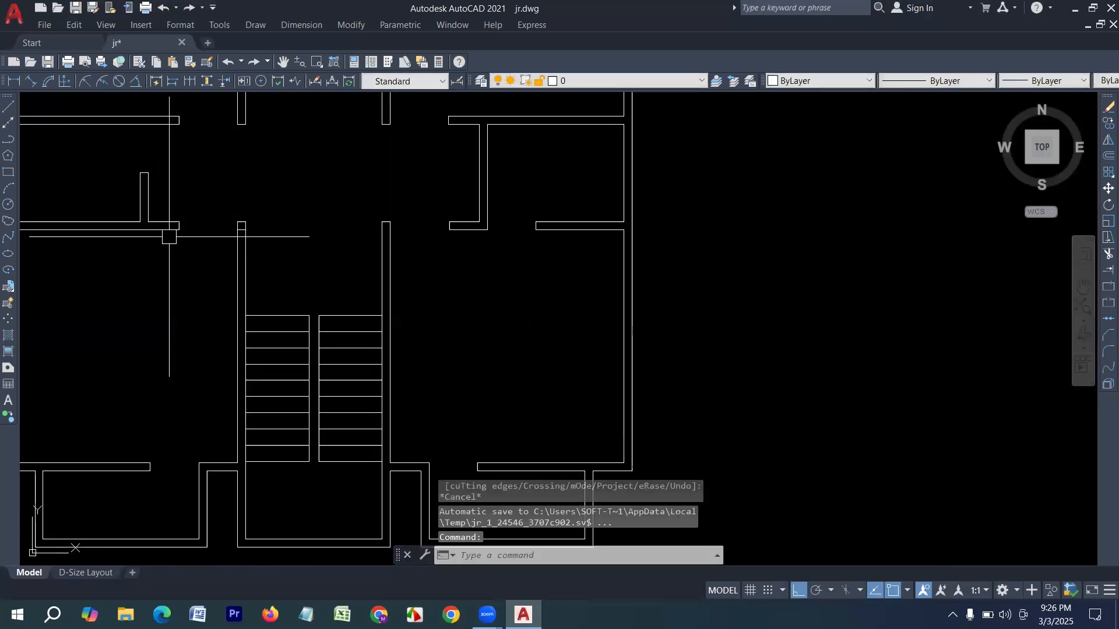
# Draw a horizontal line between the two staircase walls near their upper ends, level with the adjoining room walls' lower faces
pyautogui.click(6, 110)
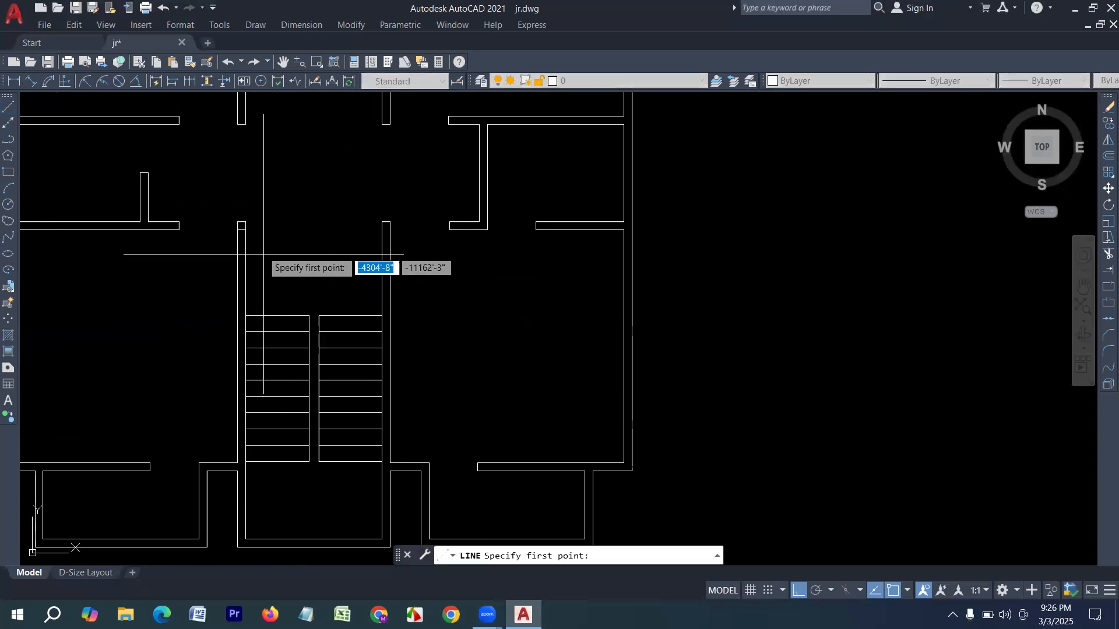
pyautogui.scroll(2, 260, 247)
pyautogui.click(470, 219)
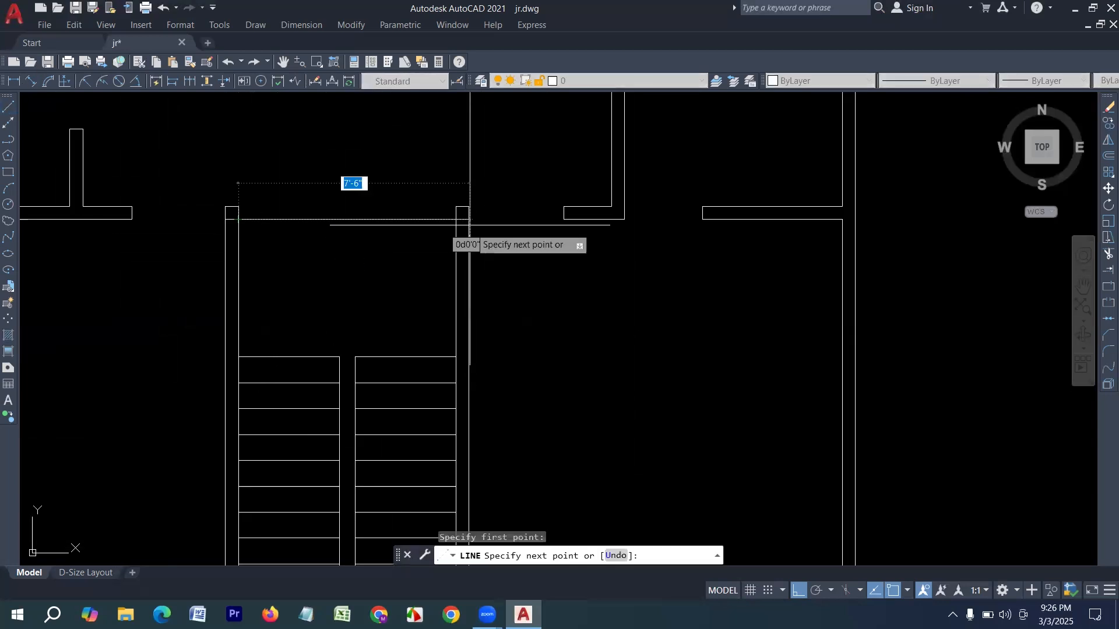
pyautogui.press('Escape')
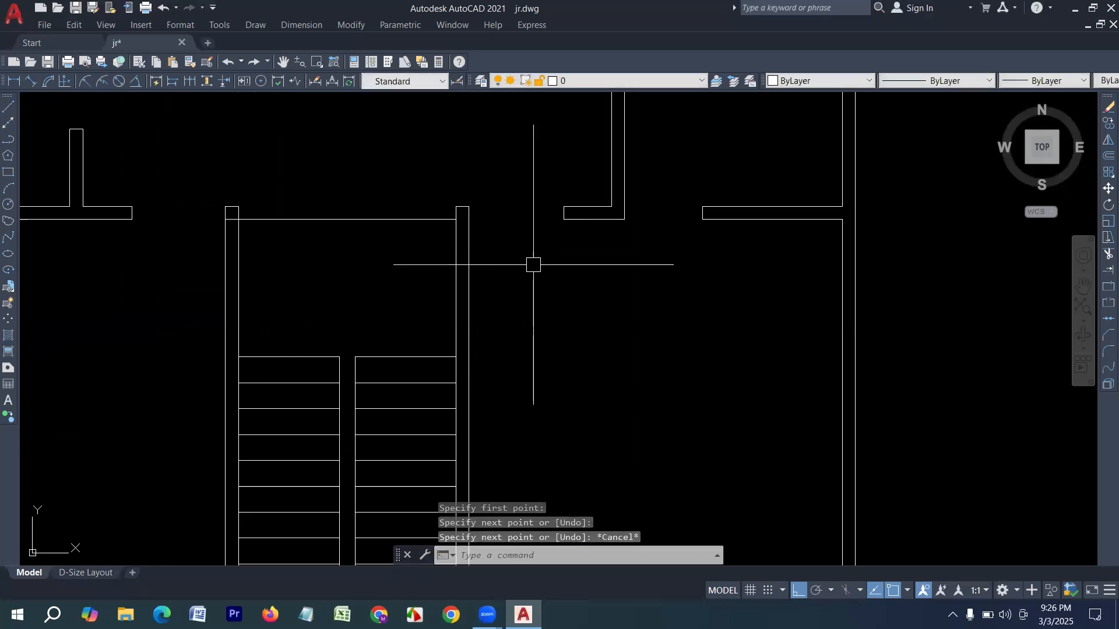
# Offset the new line across the stair hall 5" upward to form the wall's second face
pyautogui.press('Return')
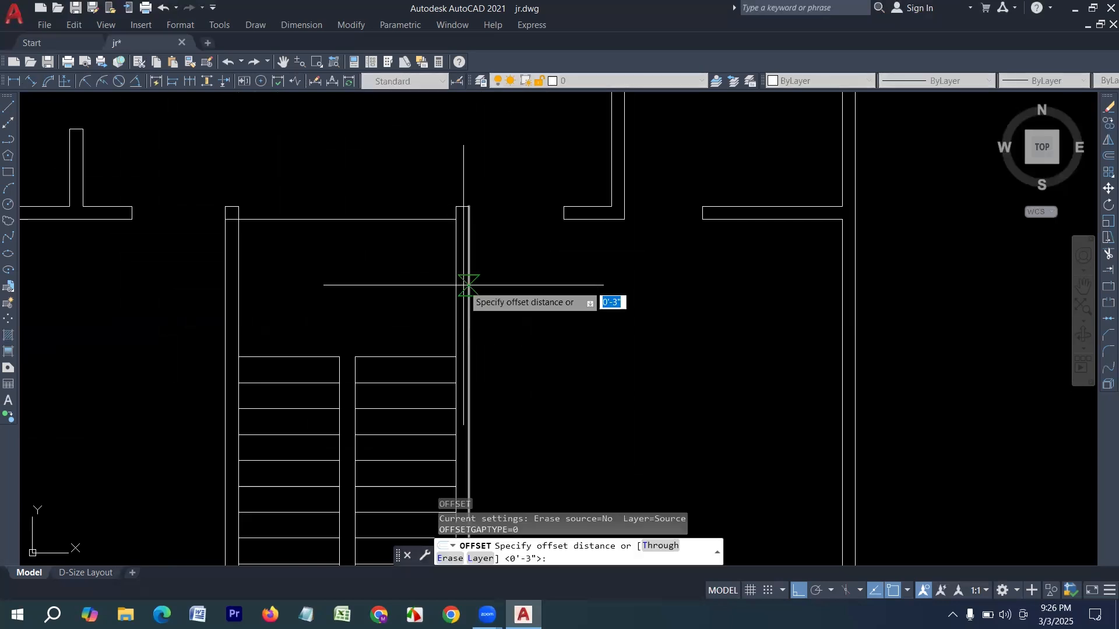
pyautogui.write('5')
pyautogui.press('Return')
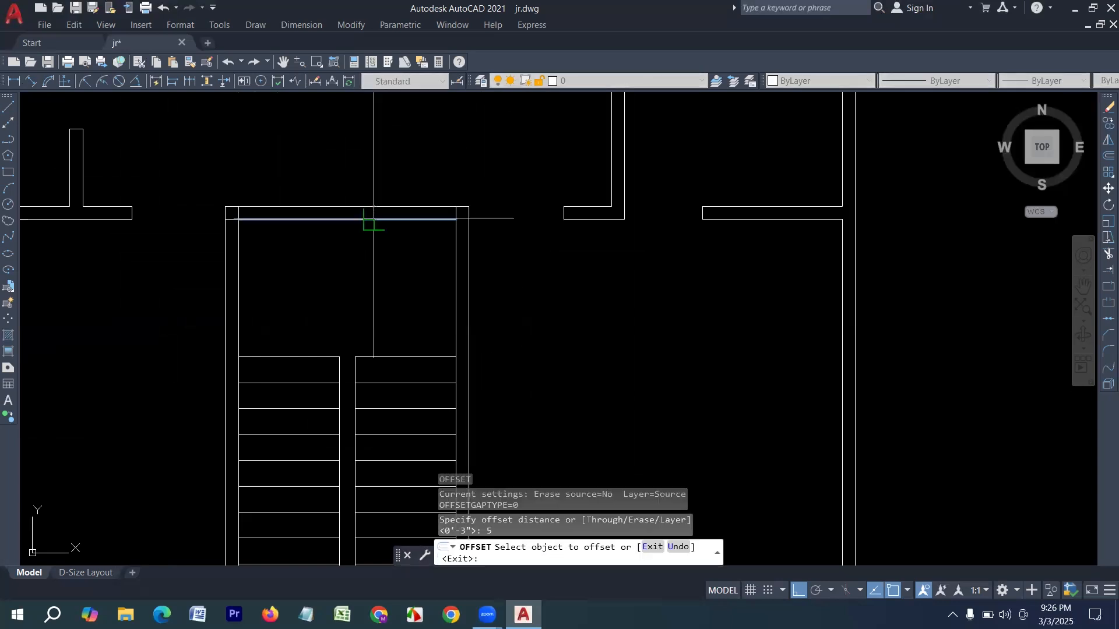
pyautogui.click(376, 219)
pyautogui.click(382, 222)
pyautogui.press('Escape')
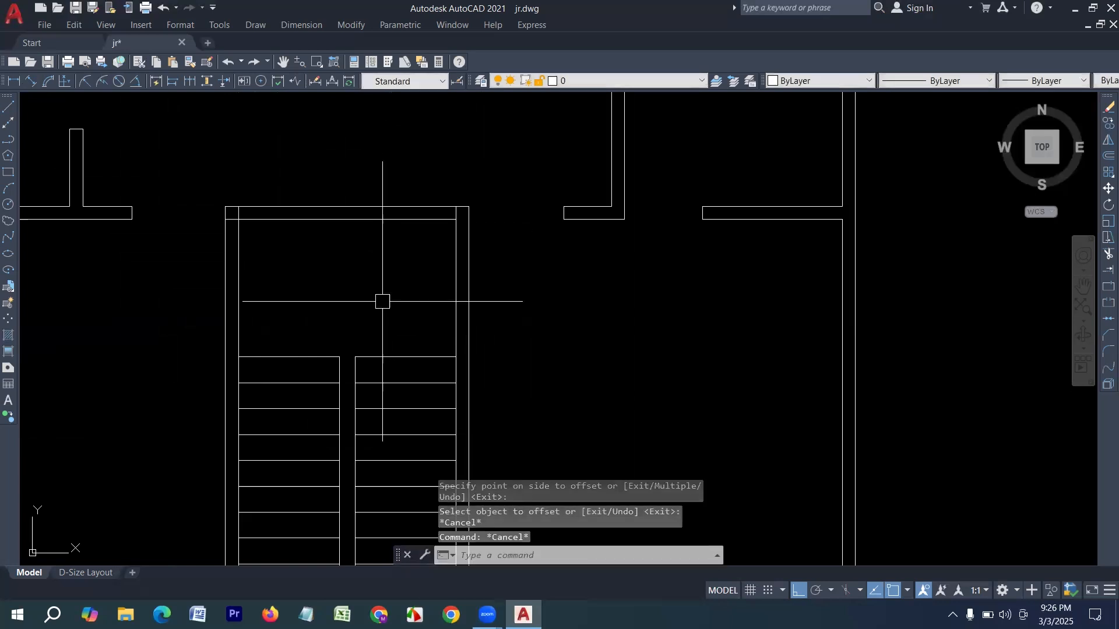
# Extend the new stair hall wall's lines to the outer face of the right staircase wall
pyautogui.press('Return')
pyautogui.moveTo(407, 266); pyautogui.dragTo(417, 182)
pyautogui.press('Escape')
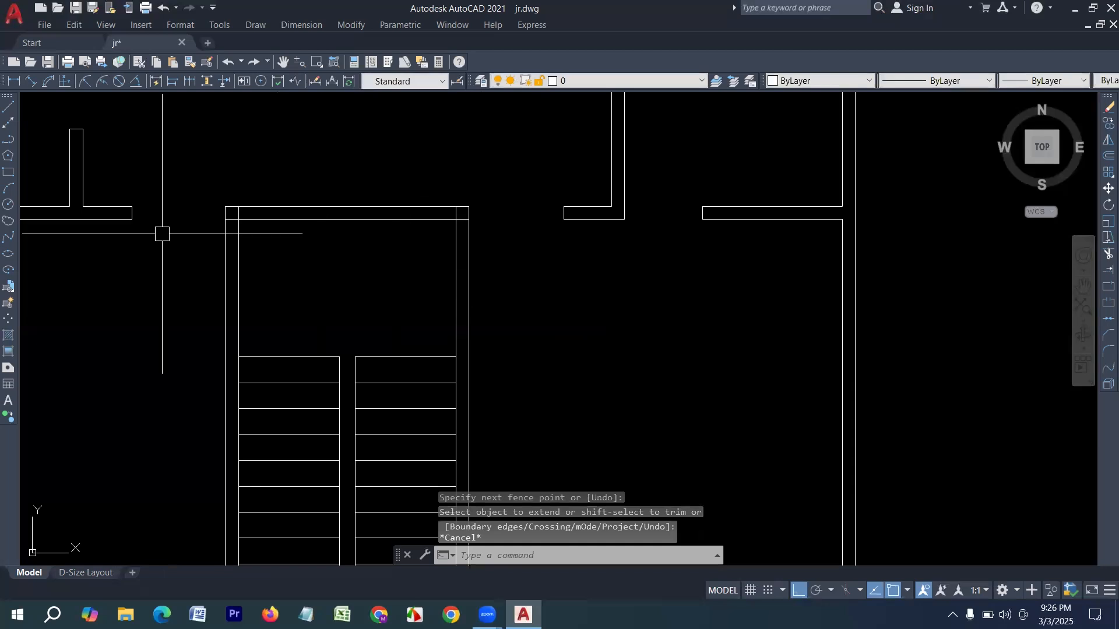
# Draw a short vertical line across the new stair hall wall at its midpoint
pyautogui.click(9, 107)
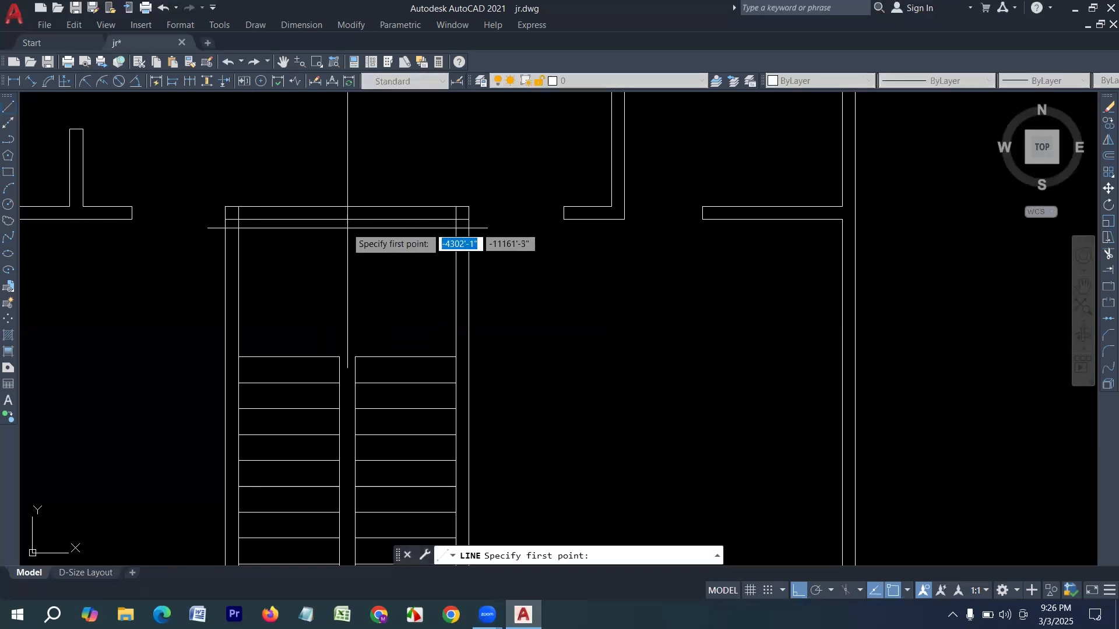
pyautogui.click(354, 208)
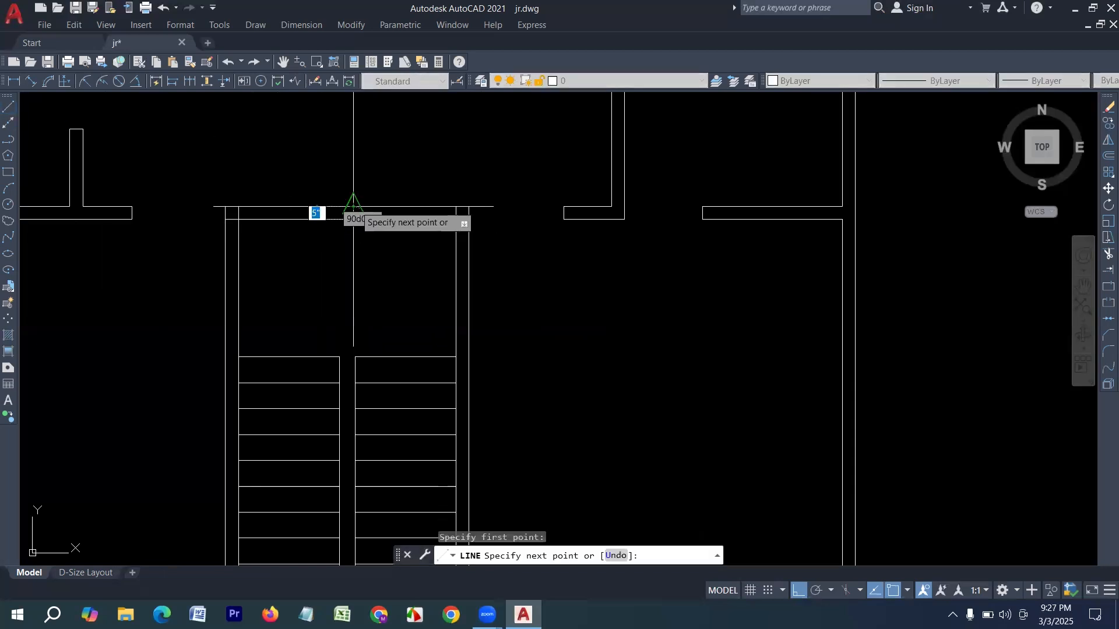
pyautogui.press('Escape')
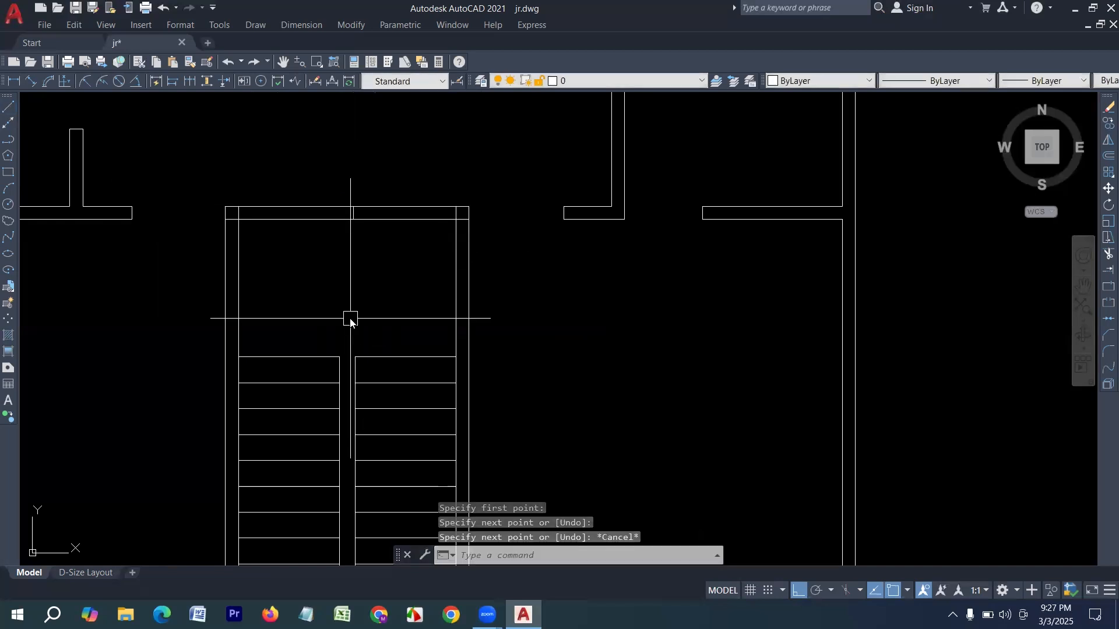
# Offset the stair hall wall's midpoint line 2'6" to both sides to mark the opening's jambs
pyautogui.write('o')
pyautogui.press('Return')
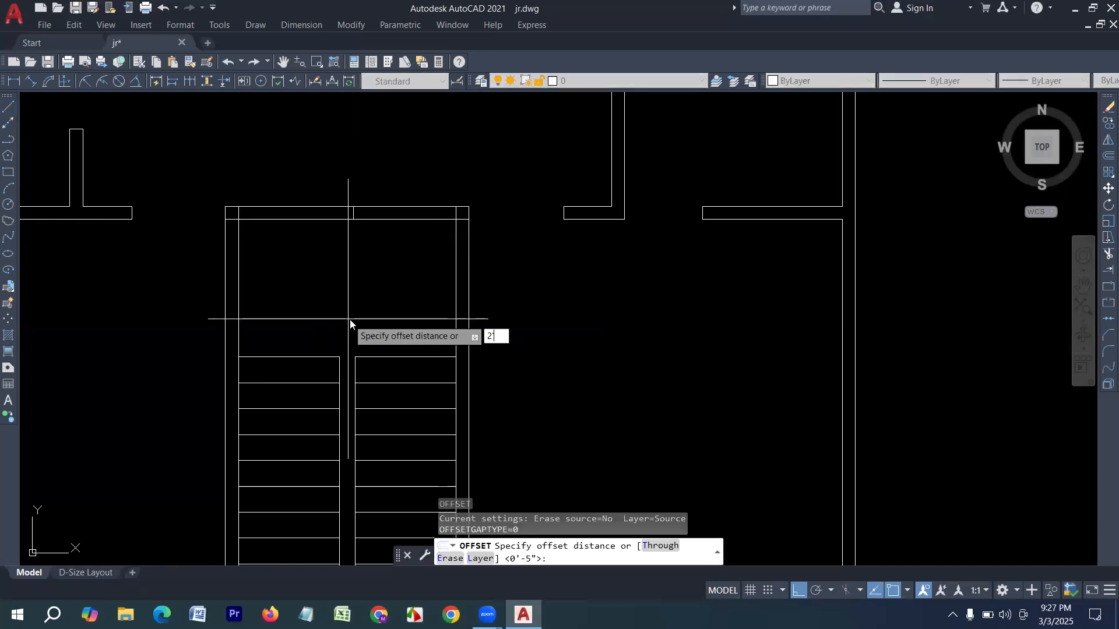
pyautogui.write("2'6")
pyautogui.press('Return')
pyautogui.scroll(6, 355, 215)
pyautogui.click(356, 225)
pyautogui.click(370, 237)
pyautogui.click(357, 230)
pyautogui.click(474, 310)
pyautogui.scroll(-4, 474, 310)
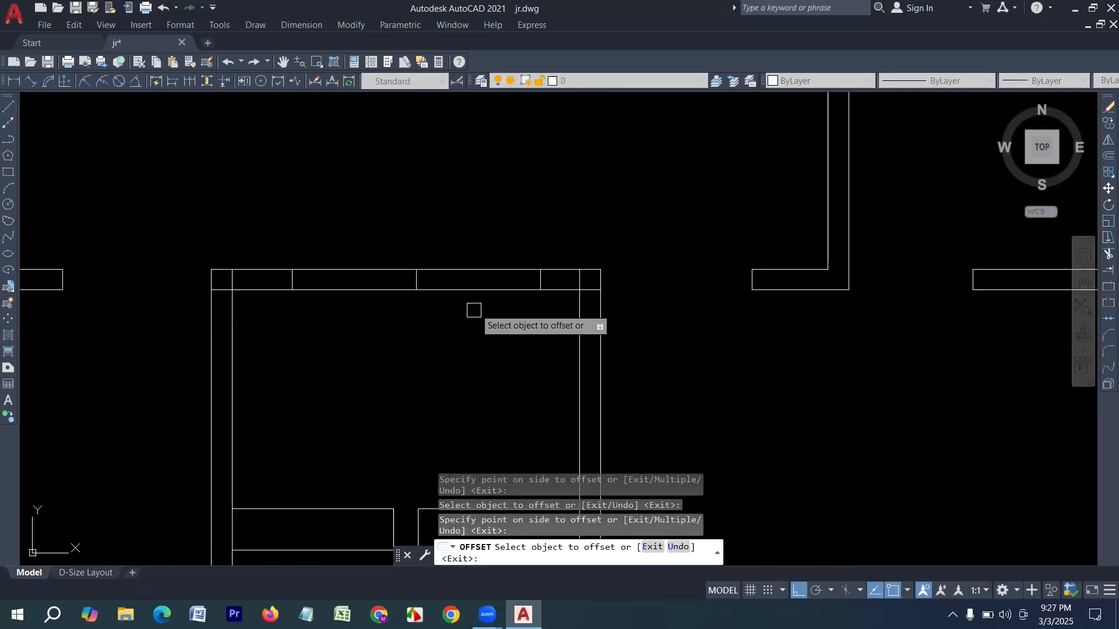
pyautogui.press('Escape')
# Trim the stair hall wall's lines between the two jamb lines to create the opening
pyautogui.write('t')
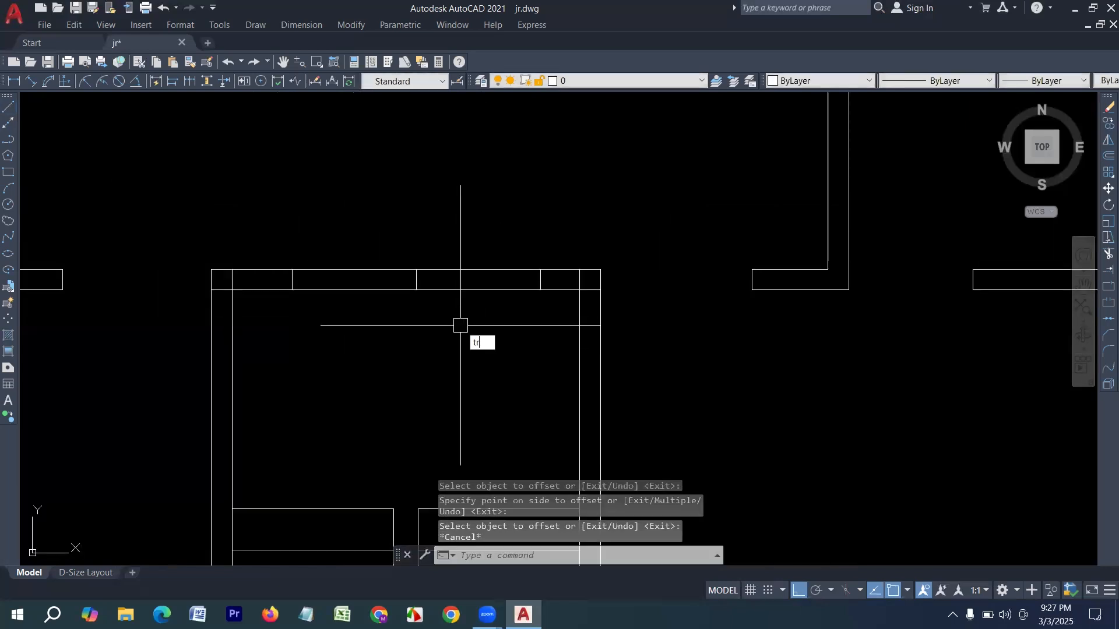
pyautogui.write('r')
pyautogui.press('Return')
pyautogui.moveTo(470, 308); pyautogui.dragTo(434, 282)
# Trim the crossing lines at the stair hall wall's left and right corners with the staircase walls
pyautogui.scroll(4, 233, 291)
pyautogui.moveTo(262, 252); pyautogui.dragTo(217, 295)
pyautogui.scroll(-4, 183, 393)
pyautogui.scroll(4, 521, 350)
pyautogui.moveTo(627, 362); pyautogui.dragTo(624, 331)
pyautogui.moveTo(625, 331); pyautogui.dragTo(592, 329)
pyautogui.press('Escape')
# Erase the single leftover line at the stair hall wall
pyautogui.click(305, 414)
pyautogui.click(174, 247)
pyautogui.press('Delete')
pyautogui.scroll(-5, 529, 327)
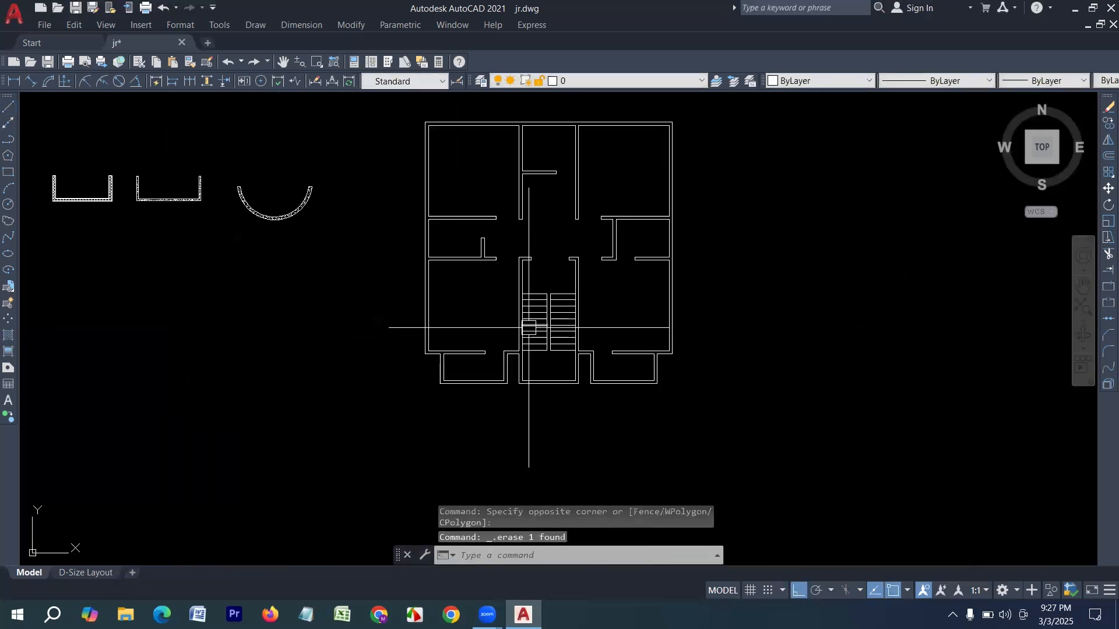
pyautogui.moveTo(557, 258); pyautogui.dragTo(442, 395, button='middle')
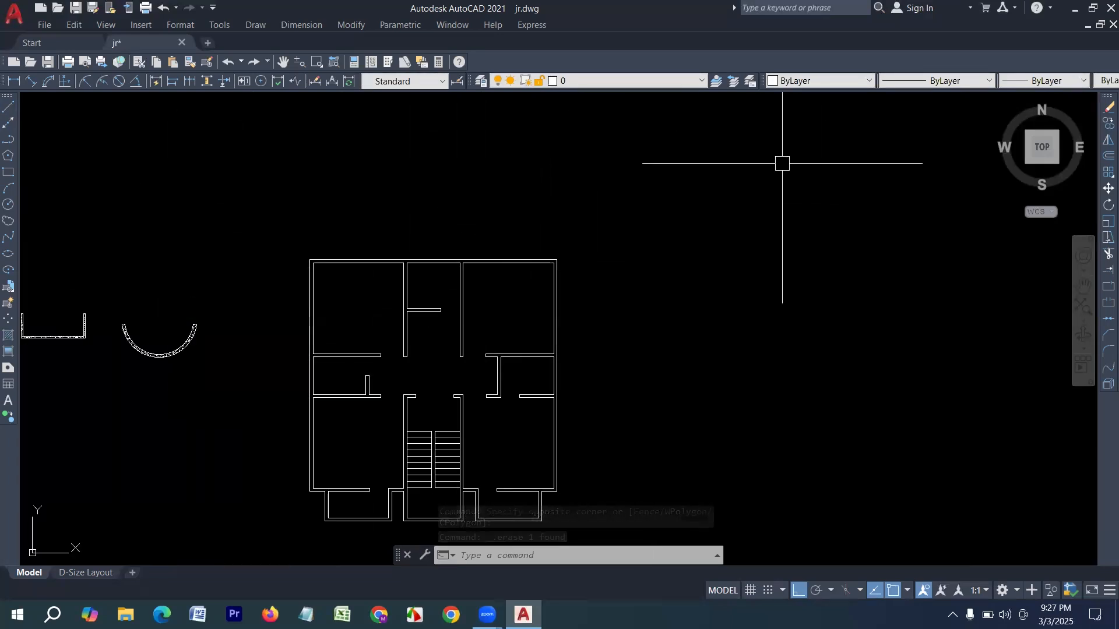
# Set the object colour to Blue and draw a closed 5' by 5" polyline outline above the plan as a window symbol
pyautogui.click(831, 82)
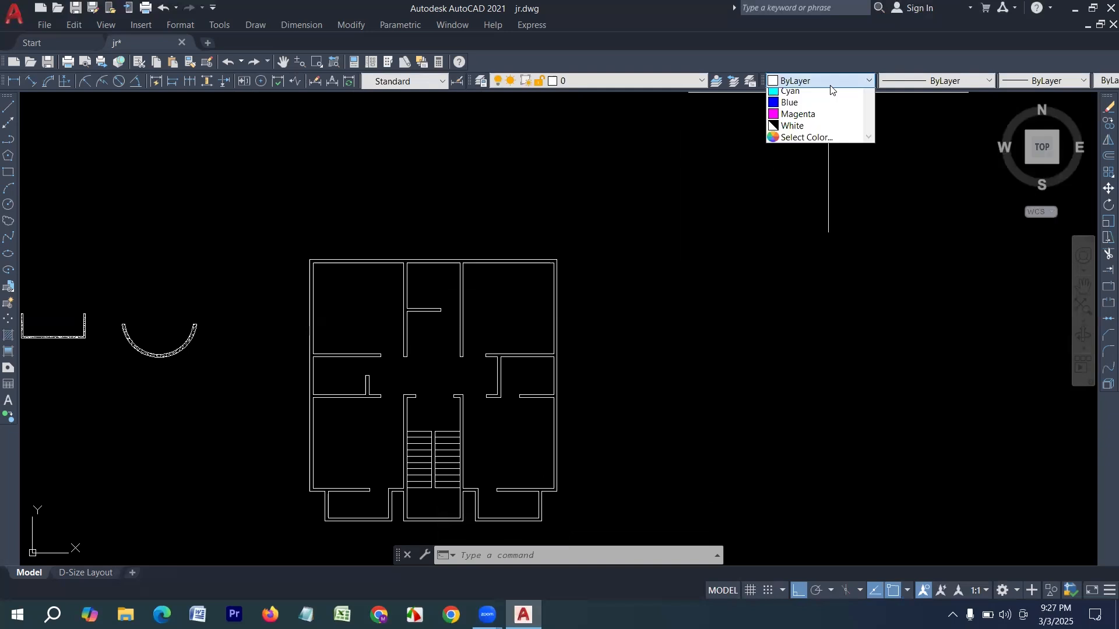
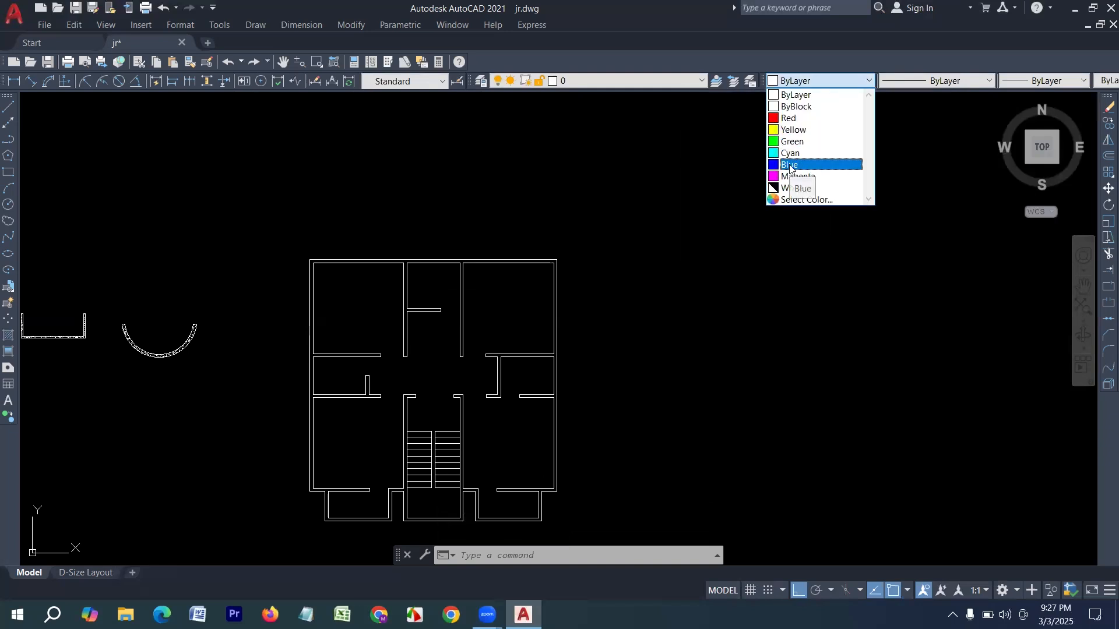
pyautogui.click(790, 165)
pyautogui.scroll(4, 392, 271)
pyautogui.moveTo(392, 271); pyautogui.dragTo(350, 346, button='middle')
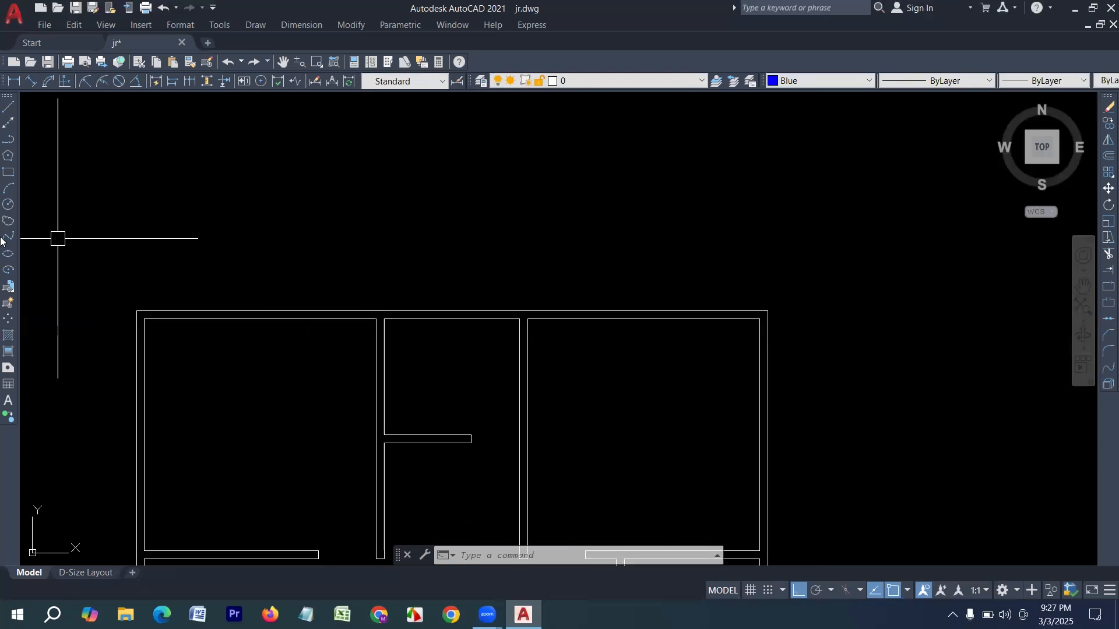
pyautogui.click(12, 142)
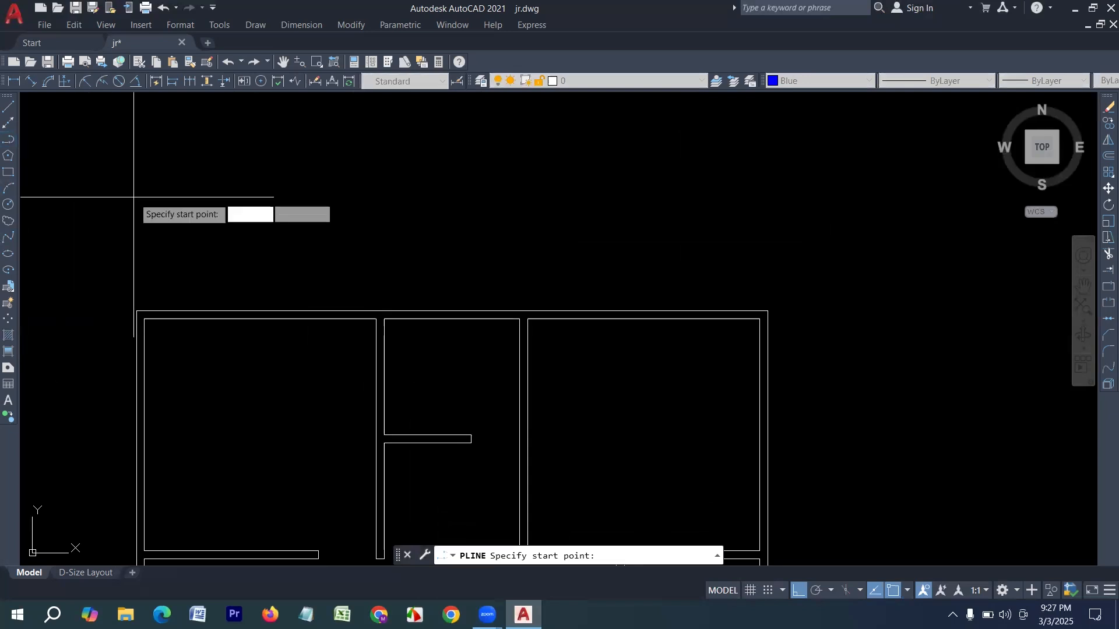
pyautogui.click(210, 190)
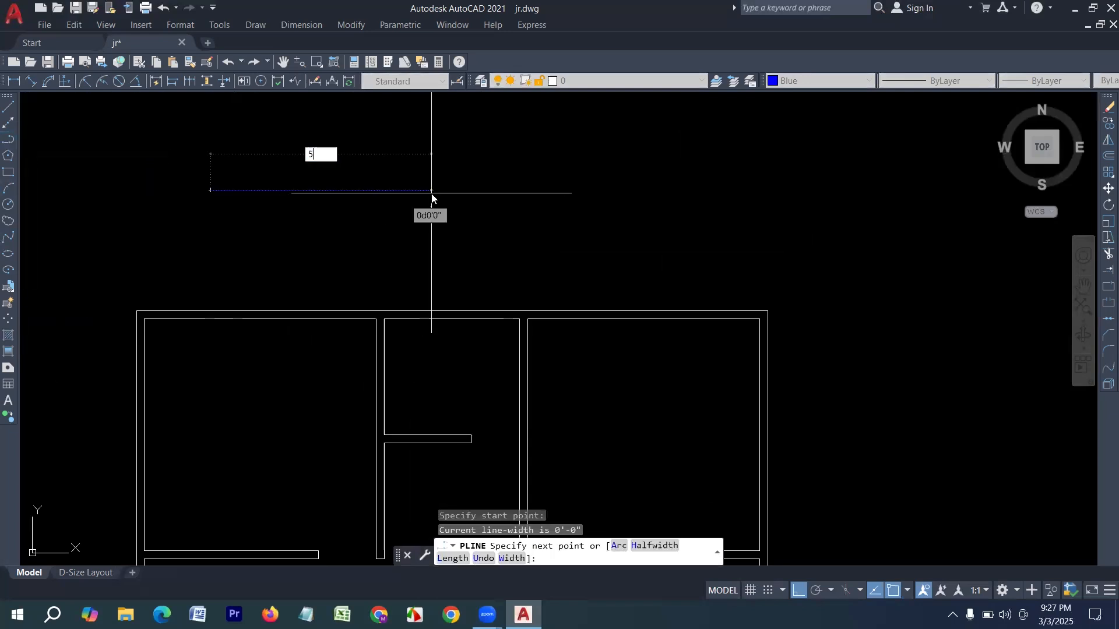
pyautogui.write("5'")
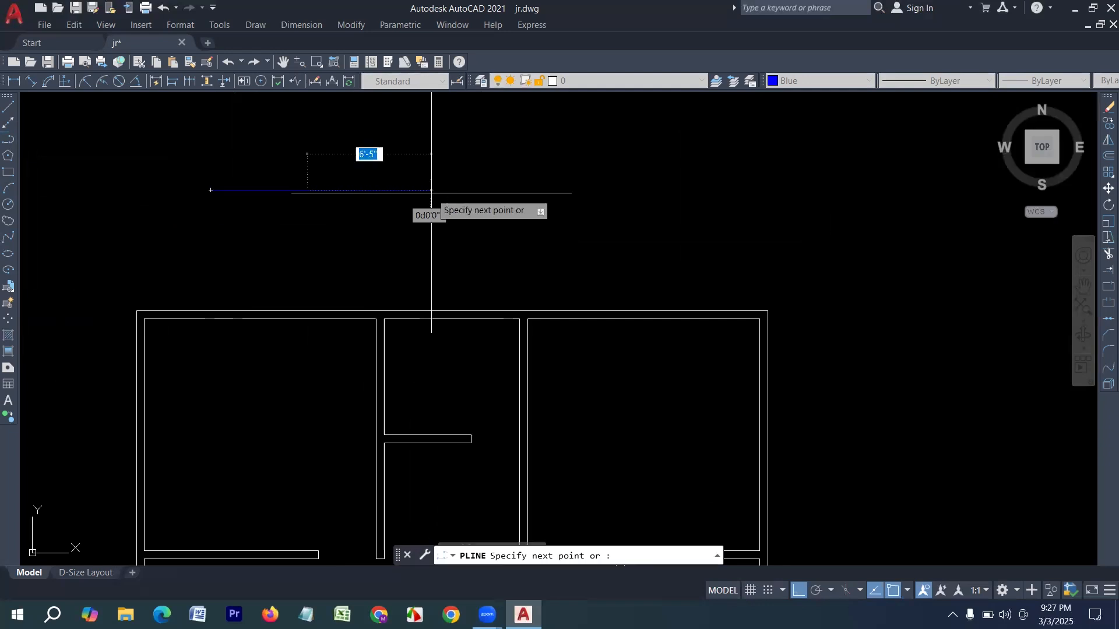
pyautogui.press('Return')
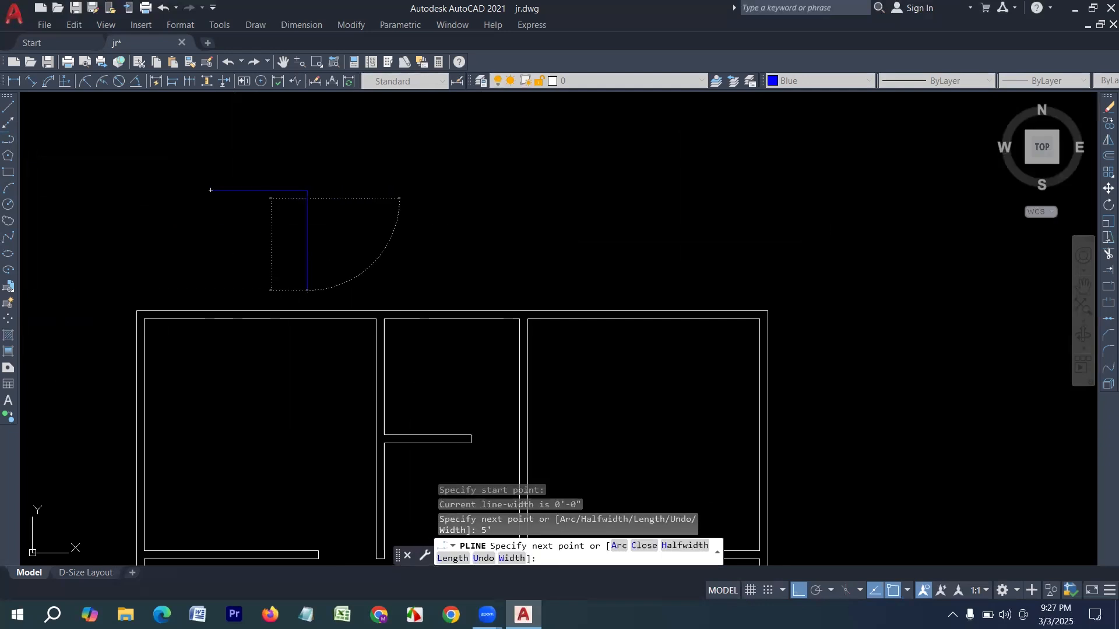
pyautogui.write('5')
pyautogui.press('Return')
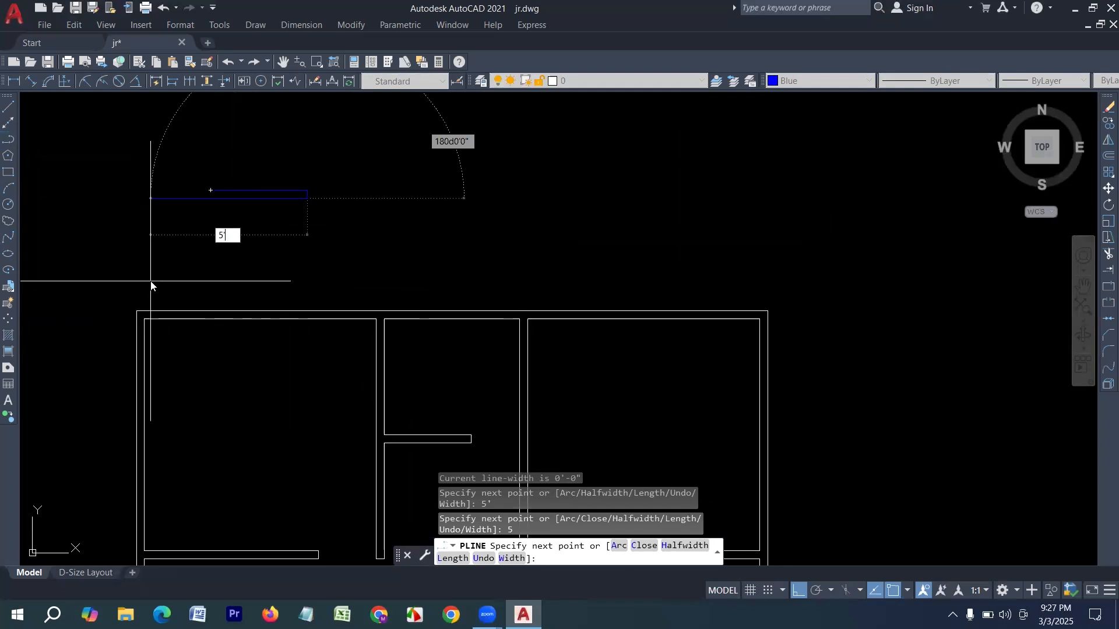
pyautogui.write("5'")
pyautogui.press('Return')
pyautogui.press('Return')
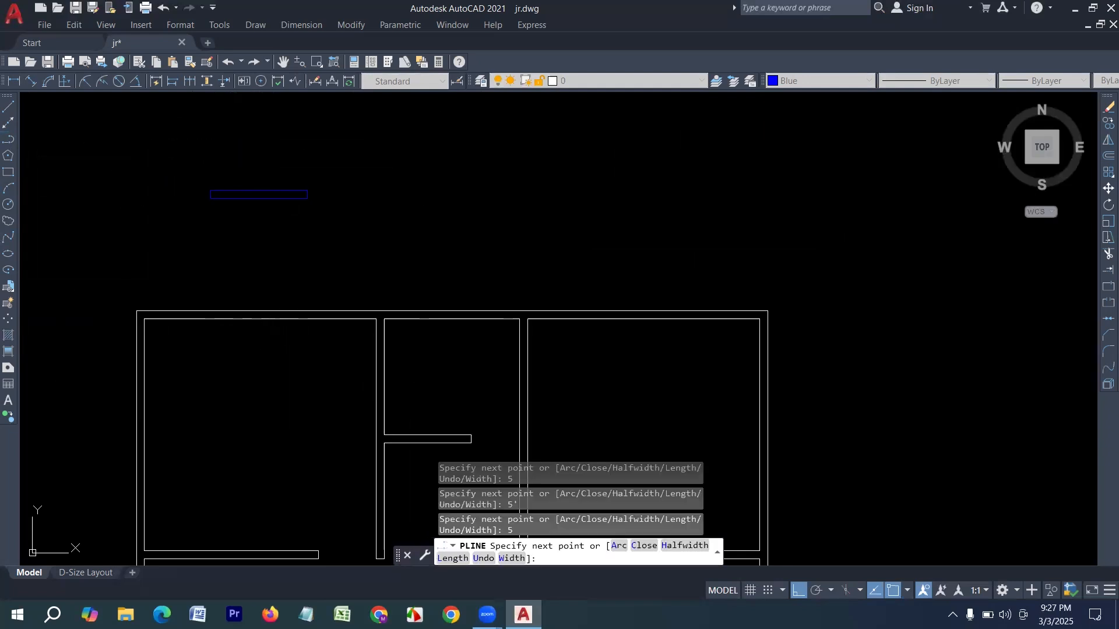
pyautogui.press('Escape')
# Offset the 5' window outline 2" inward to form the symbol's inner line
pyautogui.scroll(2, 275, 206)
pyautogui.press('Return')
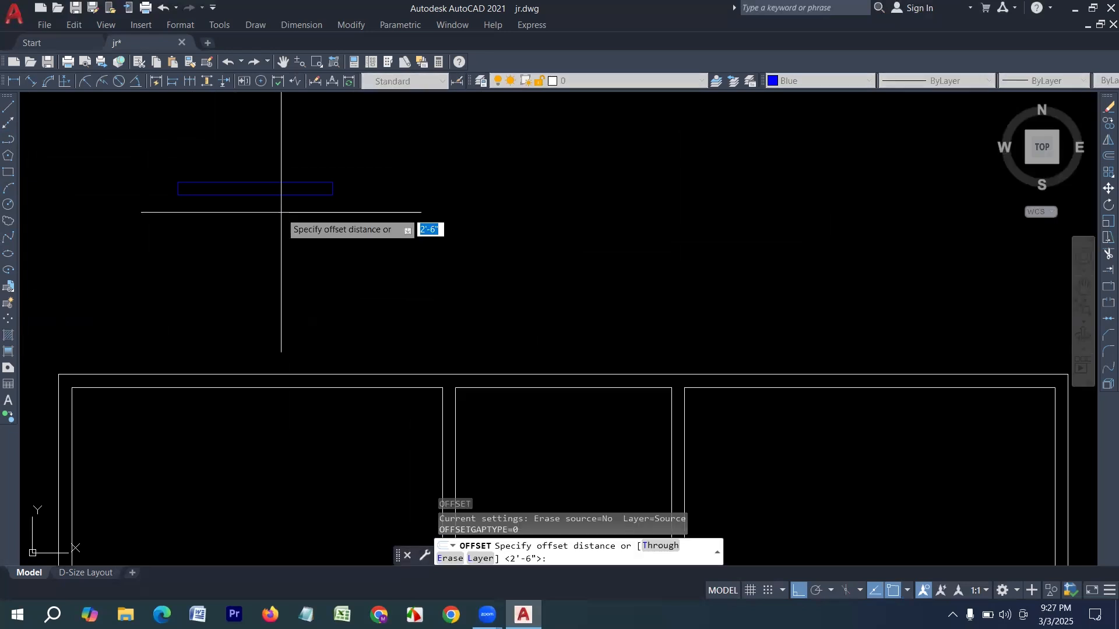
pyautogui.press('Return')
pyautogui.scroll(4, 262, 194)
pyautogui.click(263, 185)
pyautogui.click(224, 277)
pyautogui.scroll(-4, 291, 277)
pyautogui.press('Escape')
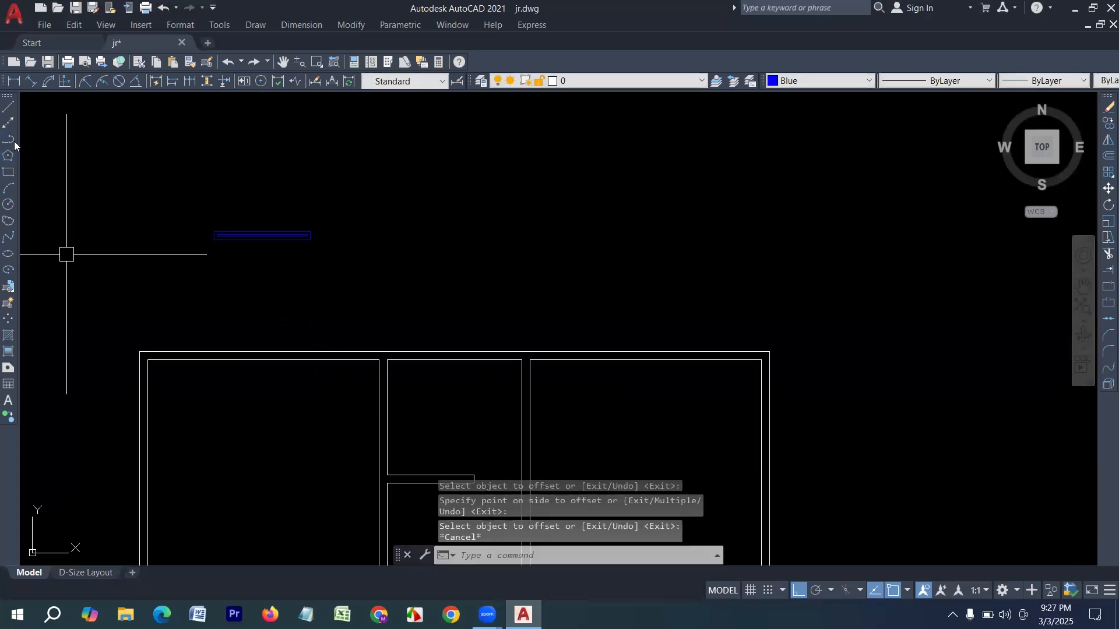
# Draw a 3' by 5" rectangle beside the 5' window symbol above the plan
pyautogui.click(8, 172)
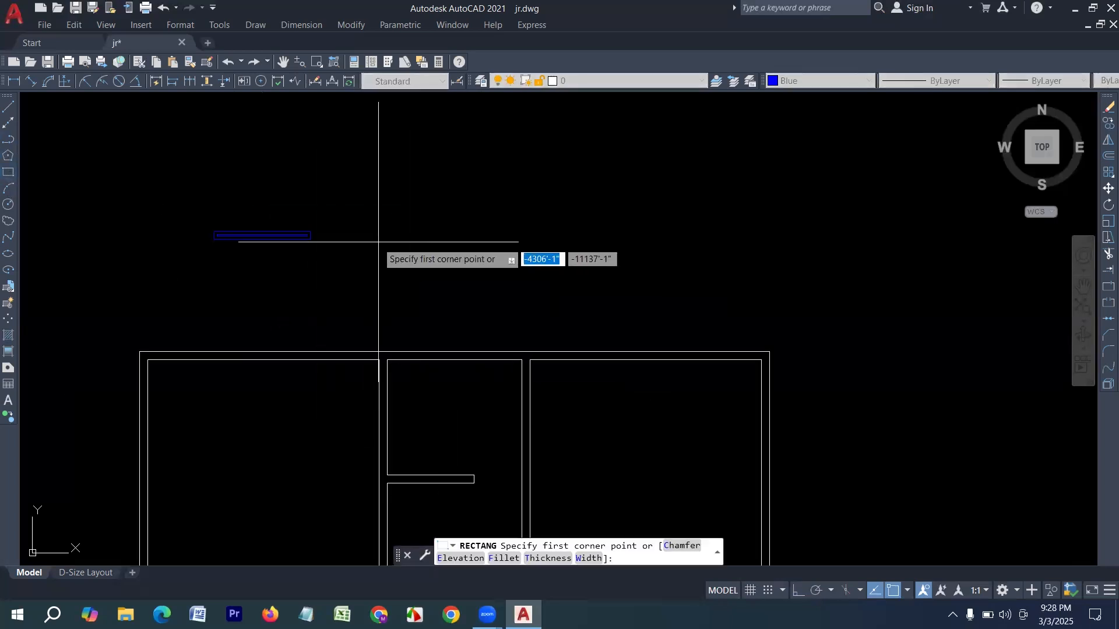
pyautogui.click(363, 234)
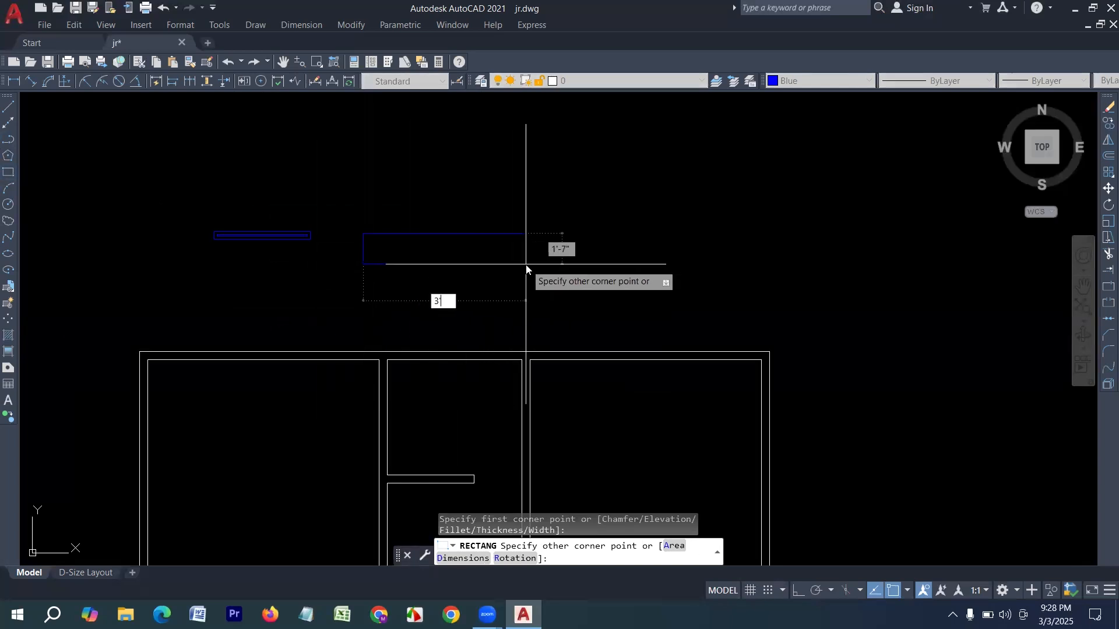
pyautogui.press('Tab')
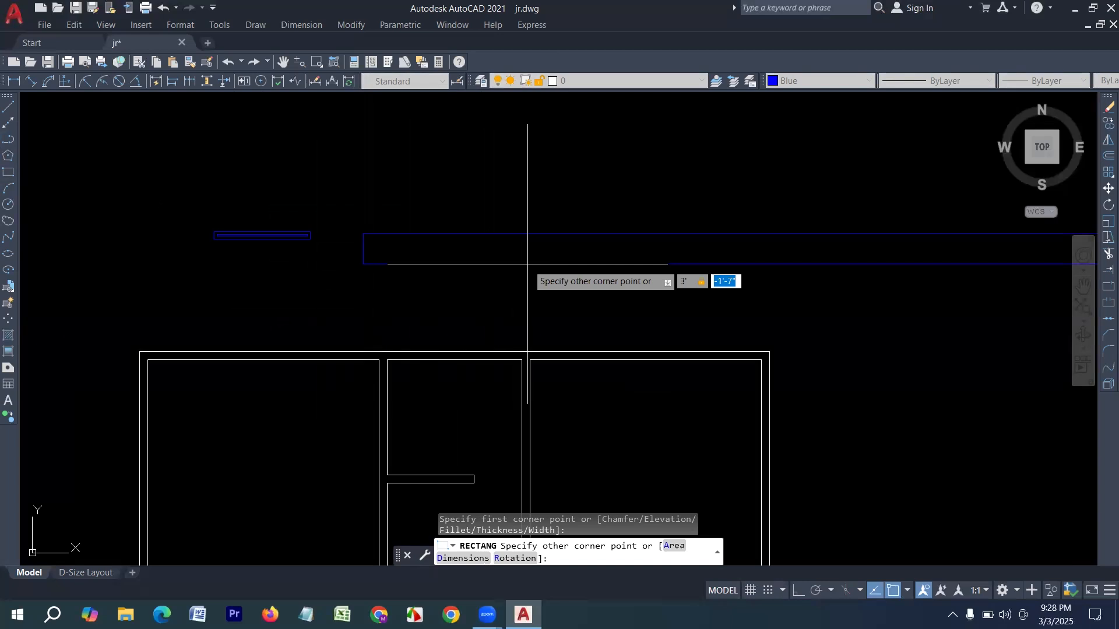
pyautogui.press('Return')
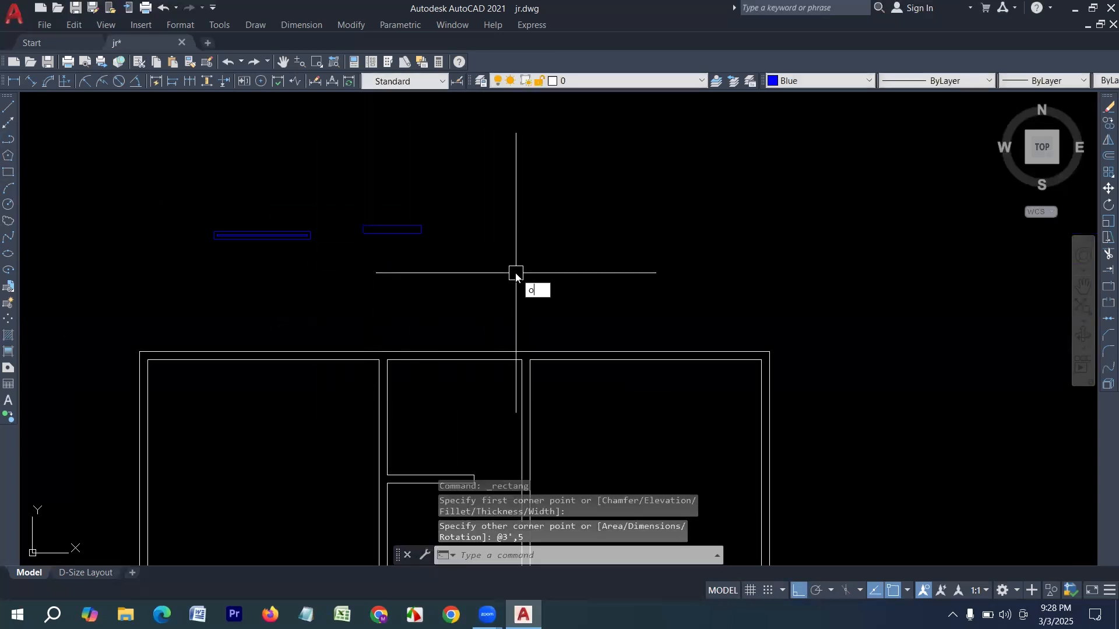
# Offset the 3' window rectangle 2" inward to form its inner outline
pyautogui.press('Return')
pyautogui.press('Return')
pyautogui.scroll(6, 370, 227)
pyautogui.click(432, 266)
pyautogui.click(442, 238)
pyautogui.scroll(-6, 416, 318)
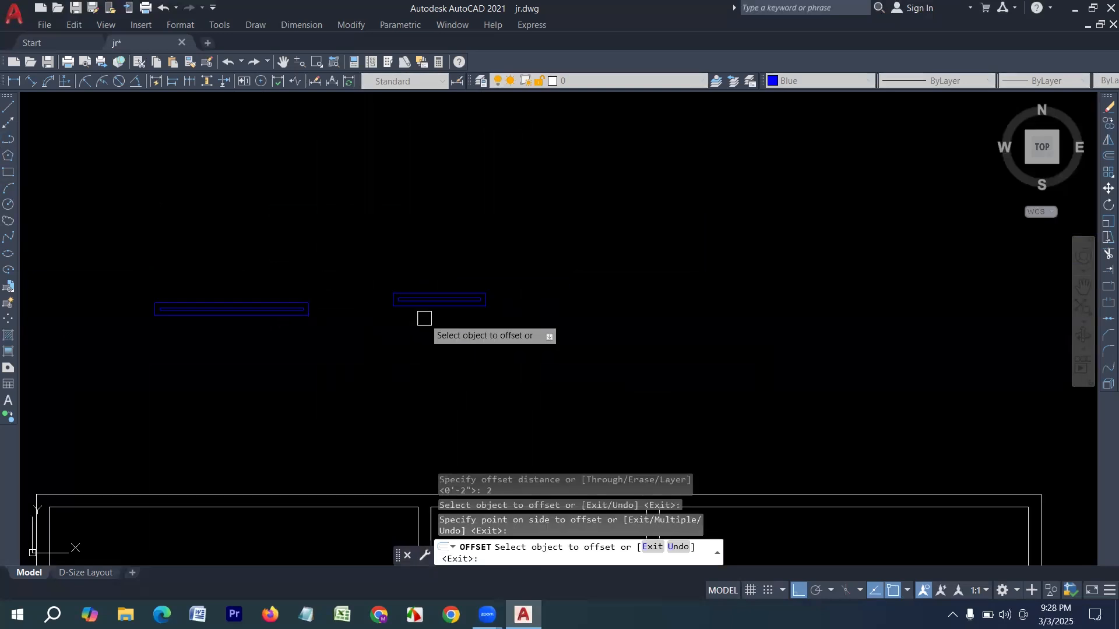
pyautogui.press('Escape')
pyautogui.moveTo(487, 354); pyautogui.dragTo(410, 323, button='middle')
pyautogui.scroll(-2, 416, 326)
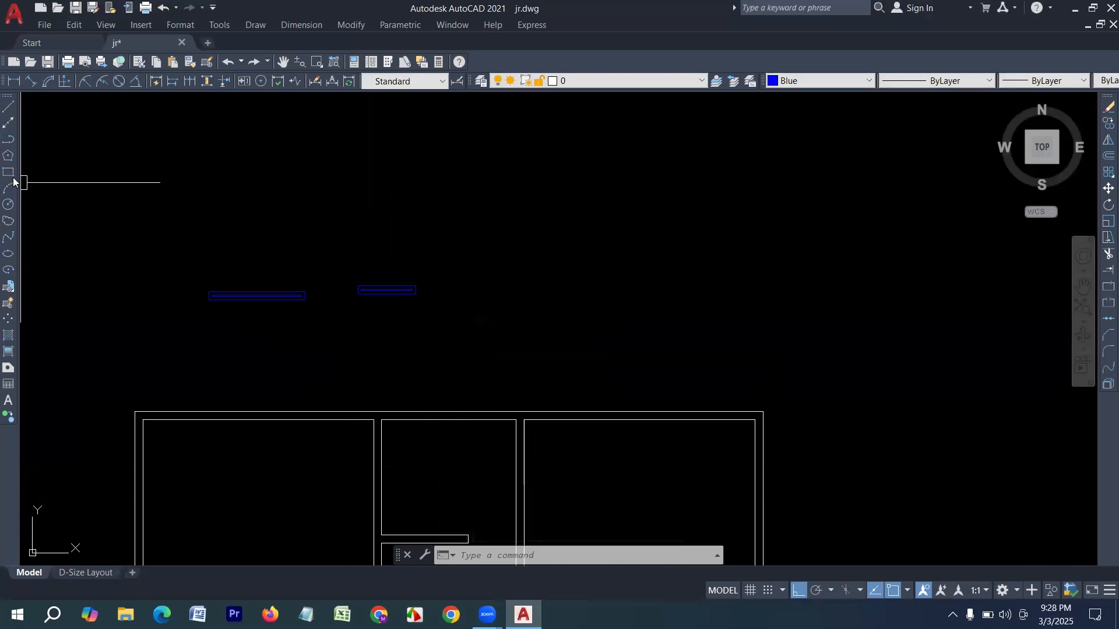
pyautogui.scroll(-2, 342, 213)
pyautogui.scroll(2, 325, 263)
pyautogui.click(353, 257)
pyautogui.click(175, 194)
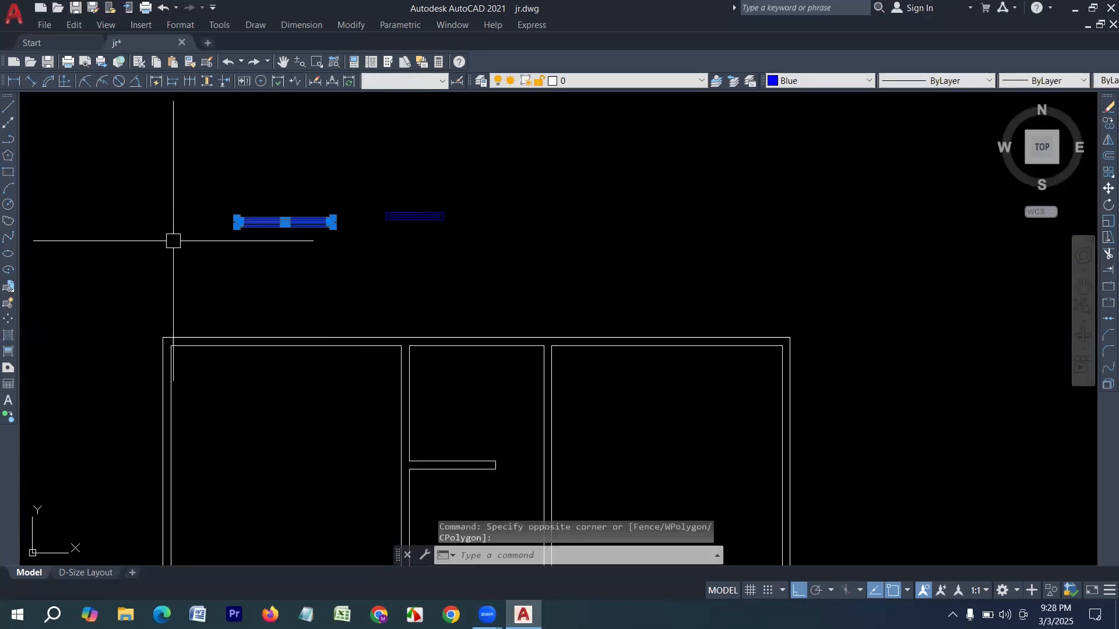
pyautogui.press('Escape')
# Draw a 2' by 5" rectangle beside the 3' window symbol above the plan
pyautogui.click(8, 172)
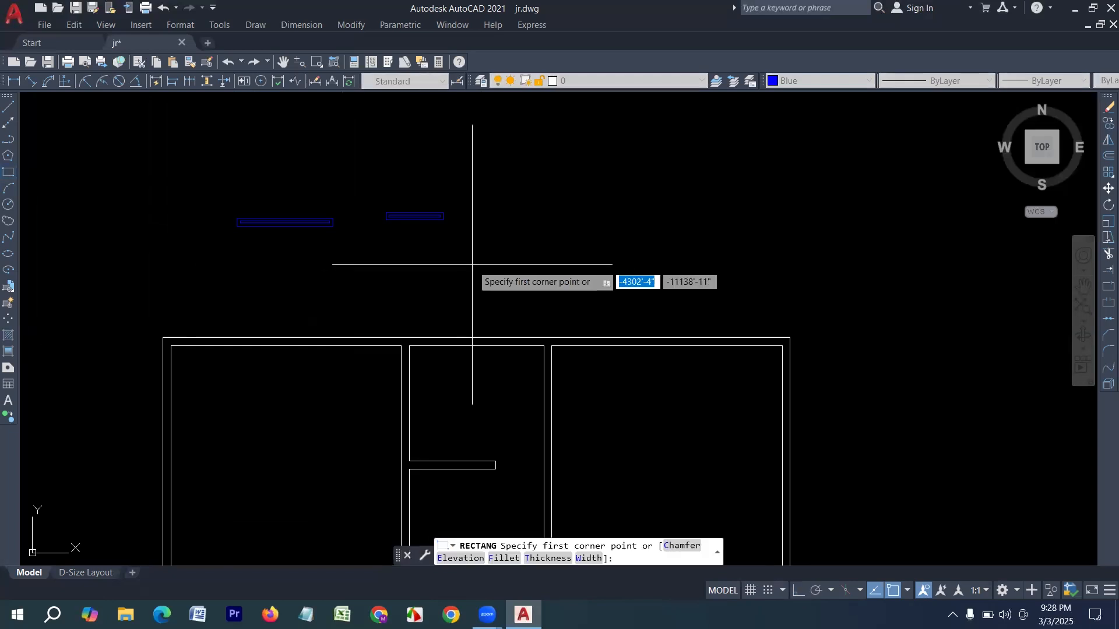
pyautogui.click(494, 225)
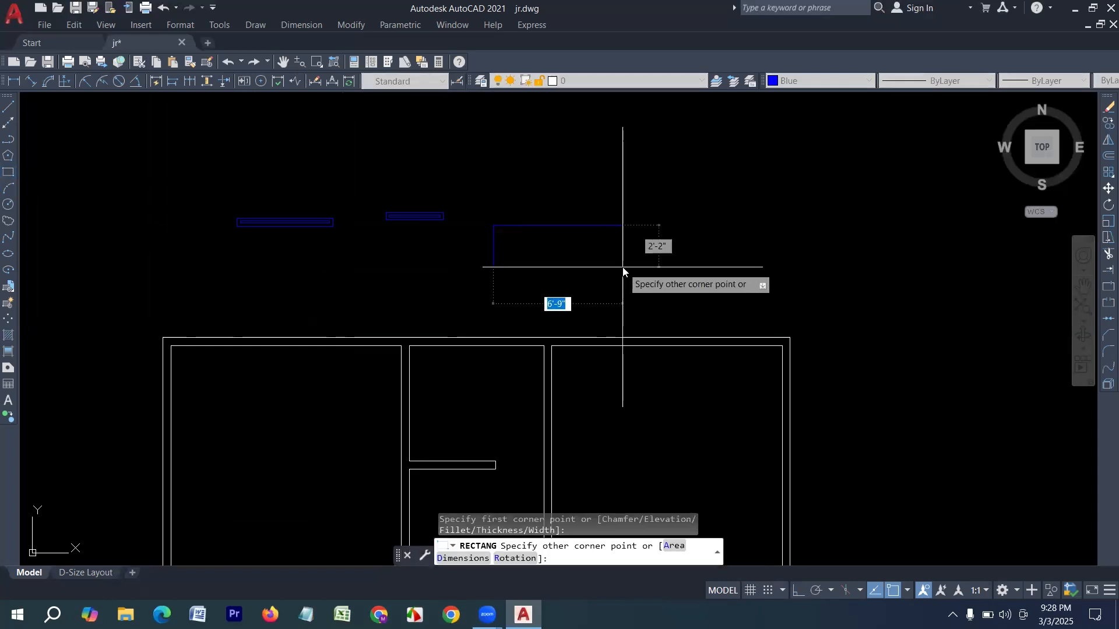
pyautogui.write("2'")
pyautogui.press('Tab')
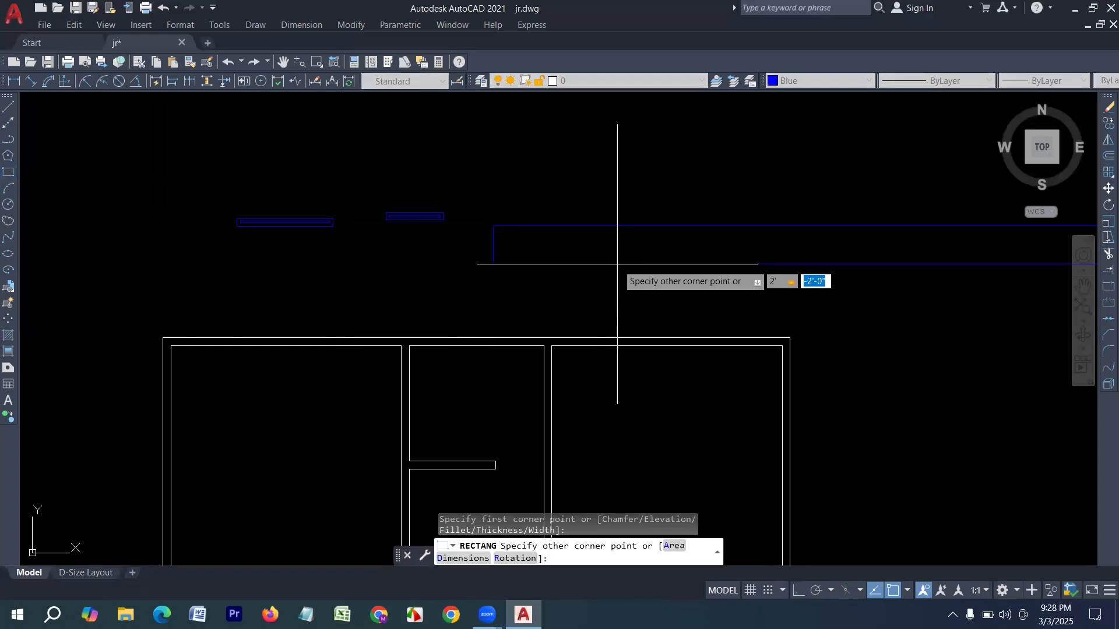
pyautogui.write('5')
pyautogui.press('Return')
# Offset the 2' window rectangle 2" inward to form its inner outline
pyautogui.write('o')
pyautogui.press('Return')
pyautogui.write('2')
pyautogui.press('Return')
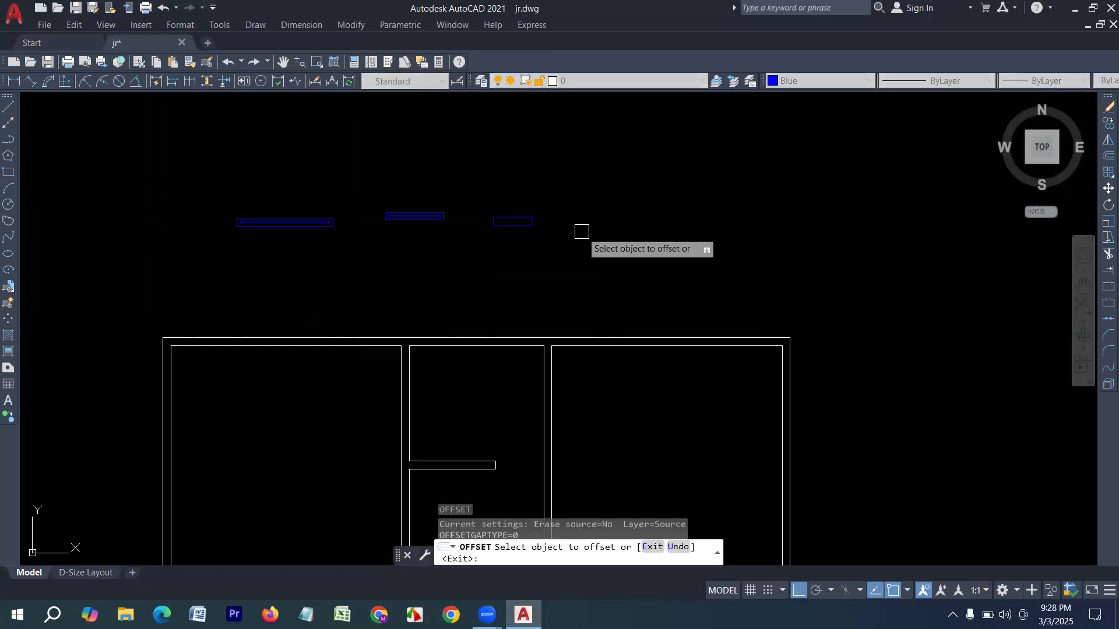
pyautogui.scroll(6, 512, 224)
pyautogui.click(519, 263)
pyautogui.click(533, 277)
pyautogui.scroll(-4, 533, 277)
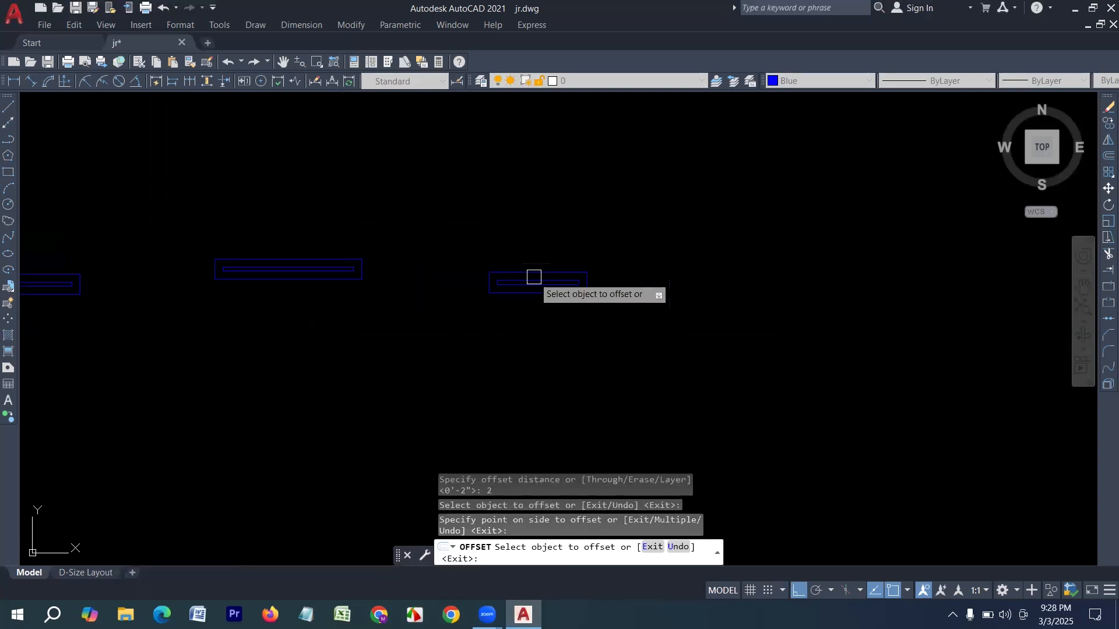
pyautogui.press('Escape')
# Copy the 5' window symbol by its midpoint into the upper wall of the upper-left room, centred on that wall
pyautogui.scroll(-5, 535, 277)
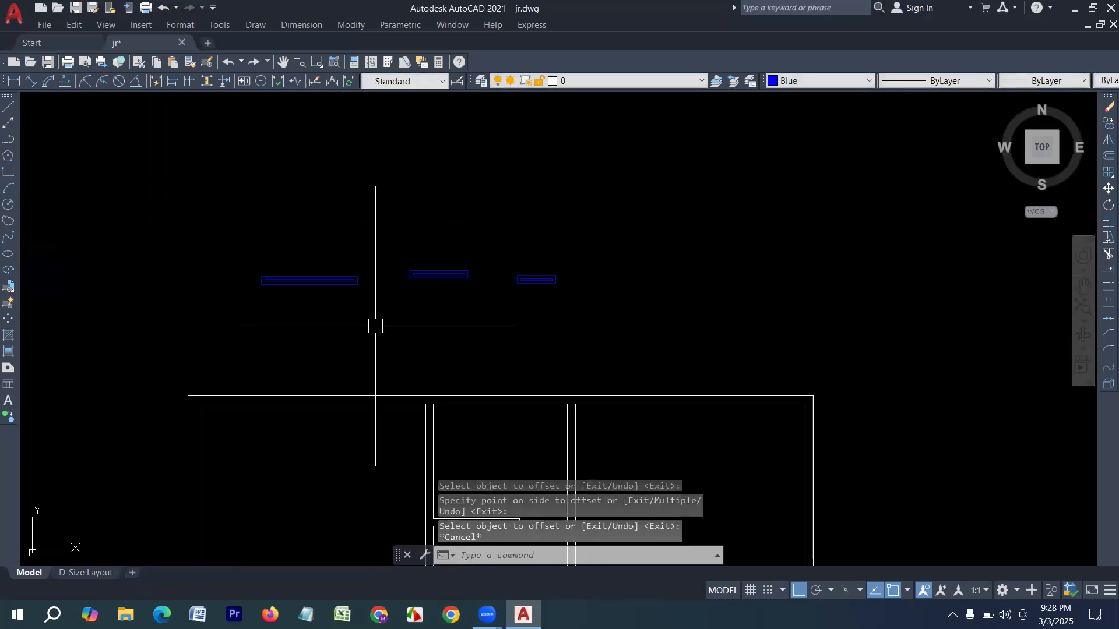
pyautogui.click(366, 309)
pyautogui.click(233, 250)
pyautogui.write('cp')
pyautogui.press('Return')
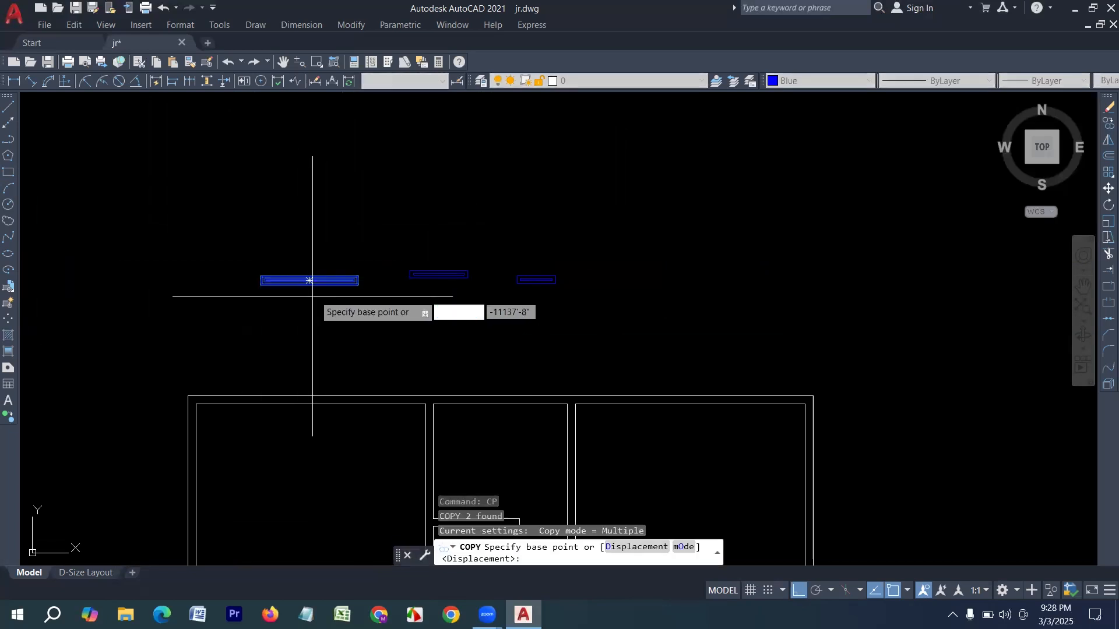
pyautogui.scroll(2, 309, 295)
pyautogui.click(305, 272)
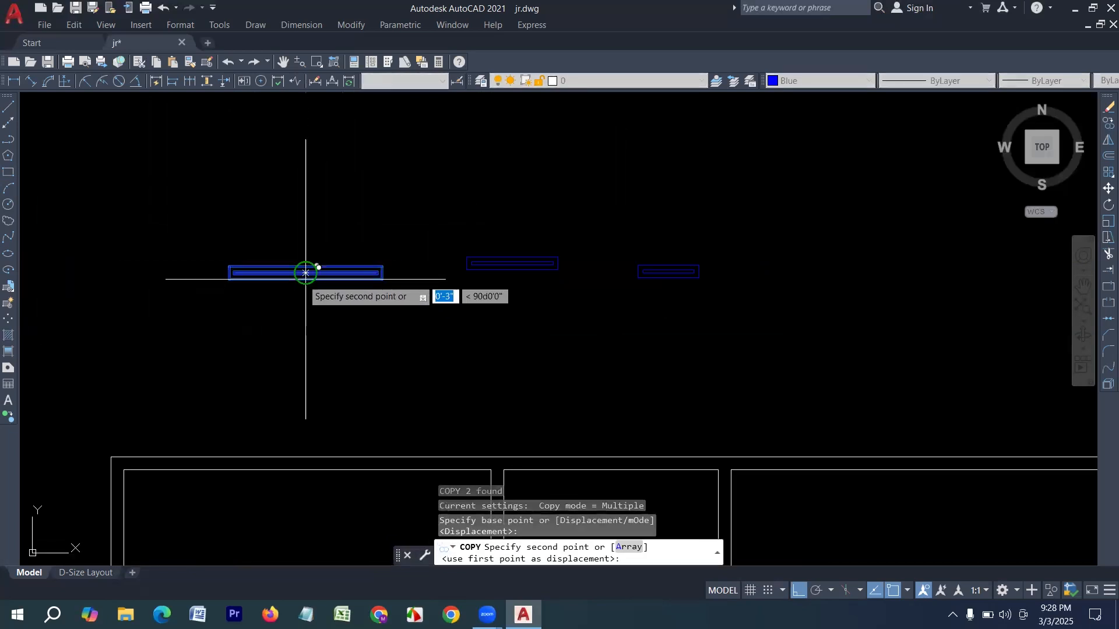
pyautogui.scroll(-2, 307, 327)
pyautogui.scroll(2, 317, 329)
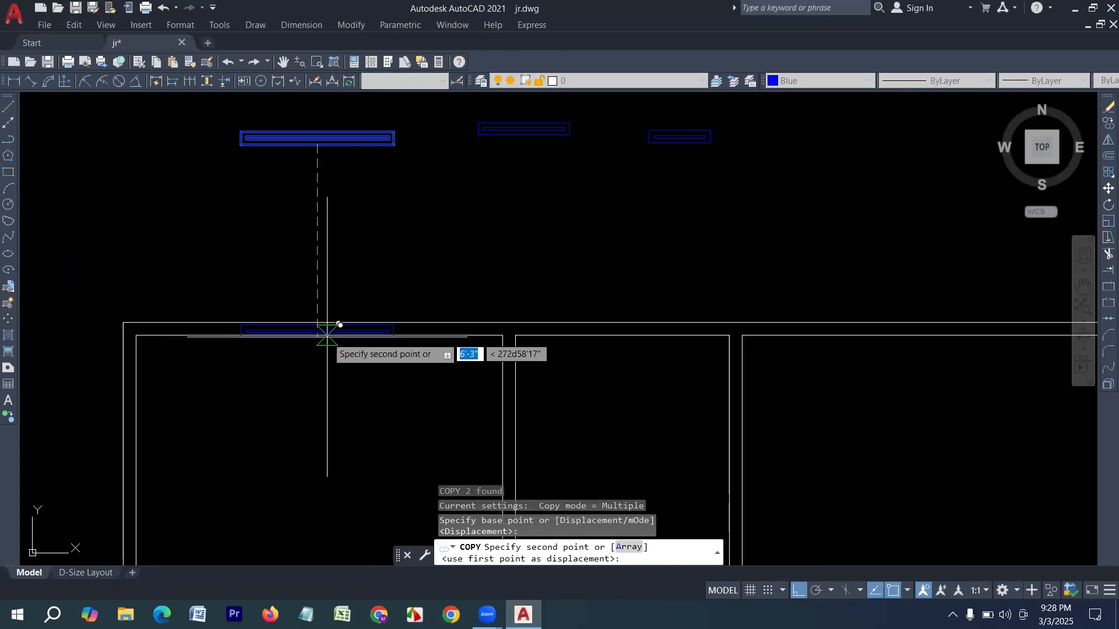
pyautogui.click(319, 335)
# Place another copy of the 5' window at the middle of the upper-right room's upper wall and end the copying
pyautogui.moveTo(489, 374); pyautogui.dragTo(242, 361, button='middle')
pyautogui.scroll(-2, 242, 361)
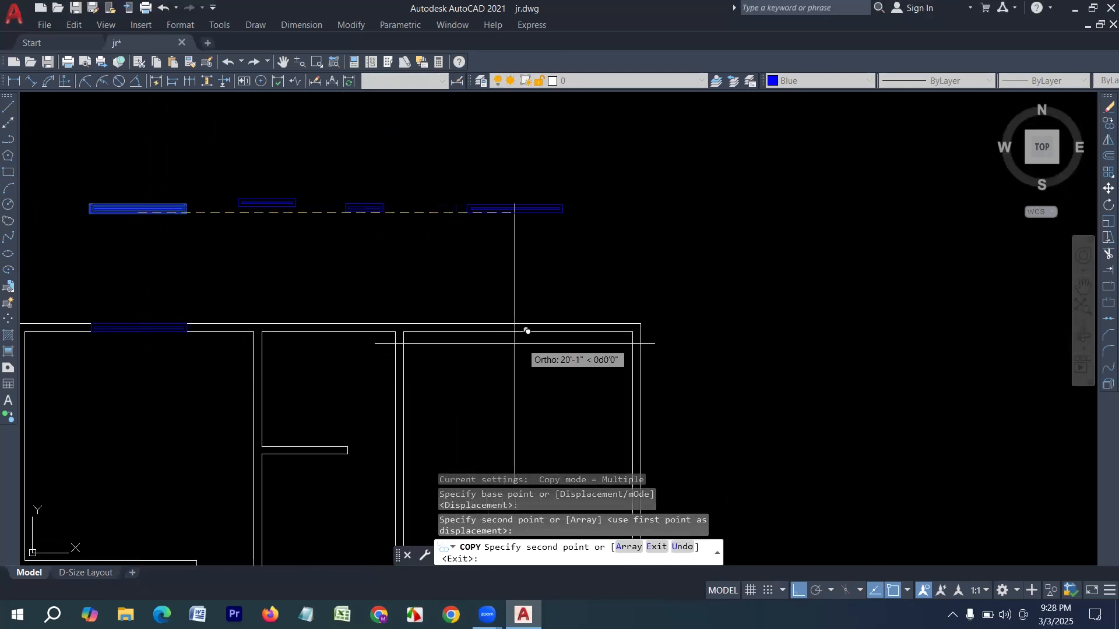
pyautogui.click(518, 328)
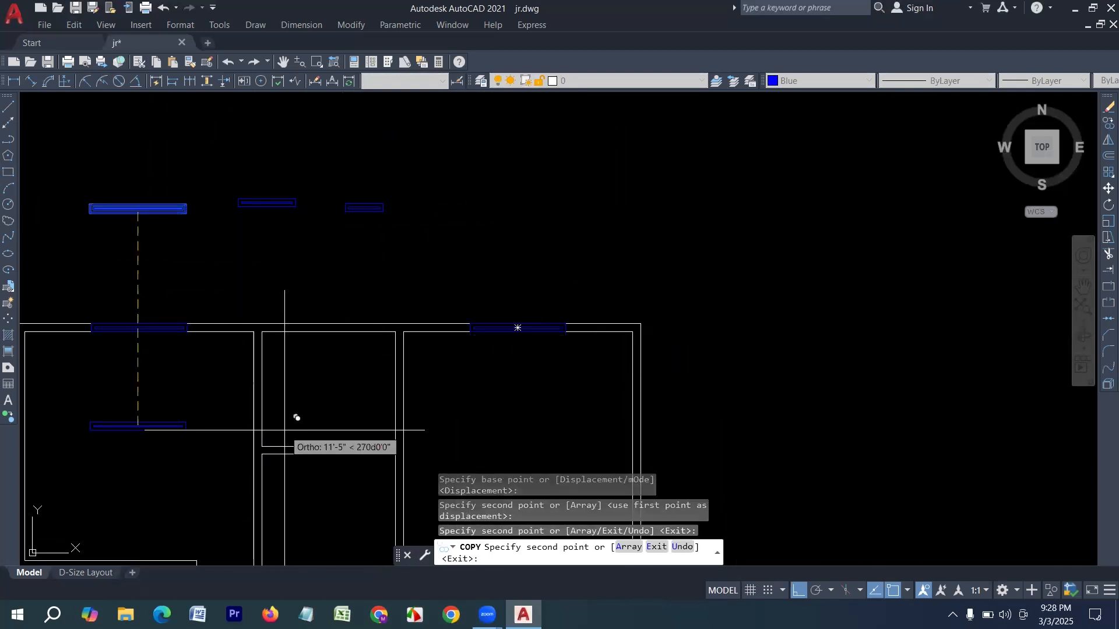
pyautogui.moveTo(477, 369); pyautogui.dragTo(521, 358, button='middle')
pyautogui.press('Return')
# Copy the 3' window symbol into the upper wall of the small middle room, centred between its side walls
pyautogui.click(352, 215)
pyautogui.click(268, 175)
pyautogui.write('cp')
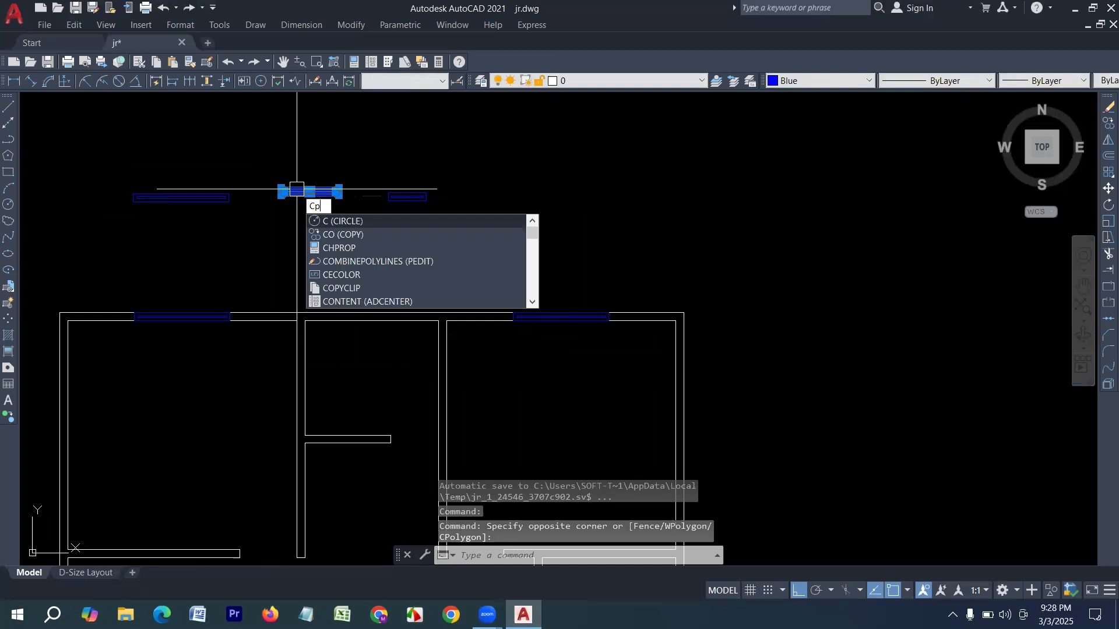
pyautogui.press('Return')
pyautogui.scroll(4, 309, 191)
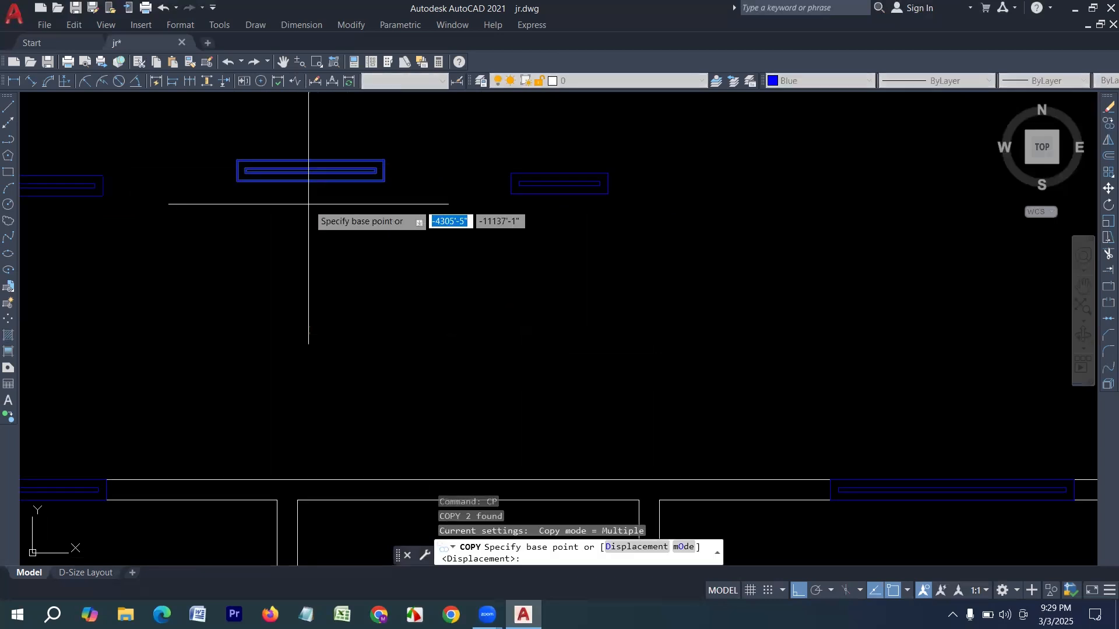
pyautogui.click(310, 170)
pyautogui.scroll(-4, 310, 170)
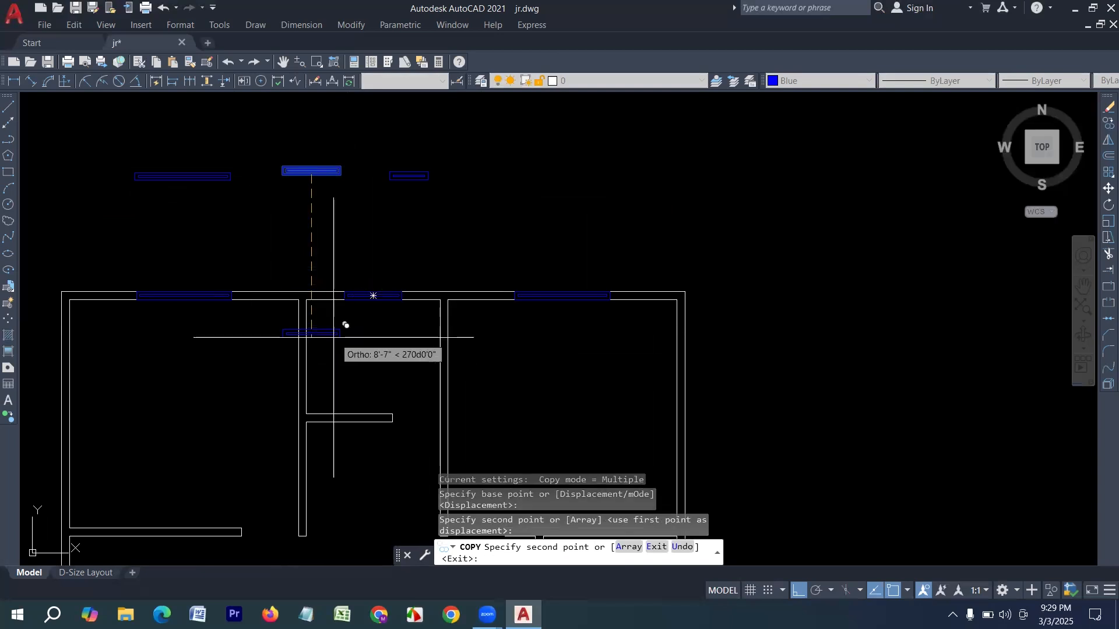
pyautogui.press('Escape')
# Copy the 3' window symbol by its midpoint to the middle of the lower wall segment of the lower-left room
pyautogui.scroll(-1, 352, 295)
pyautogui.scroll(-5, 245, 290)
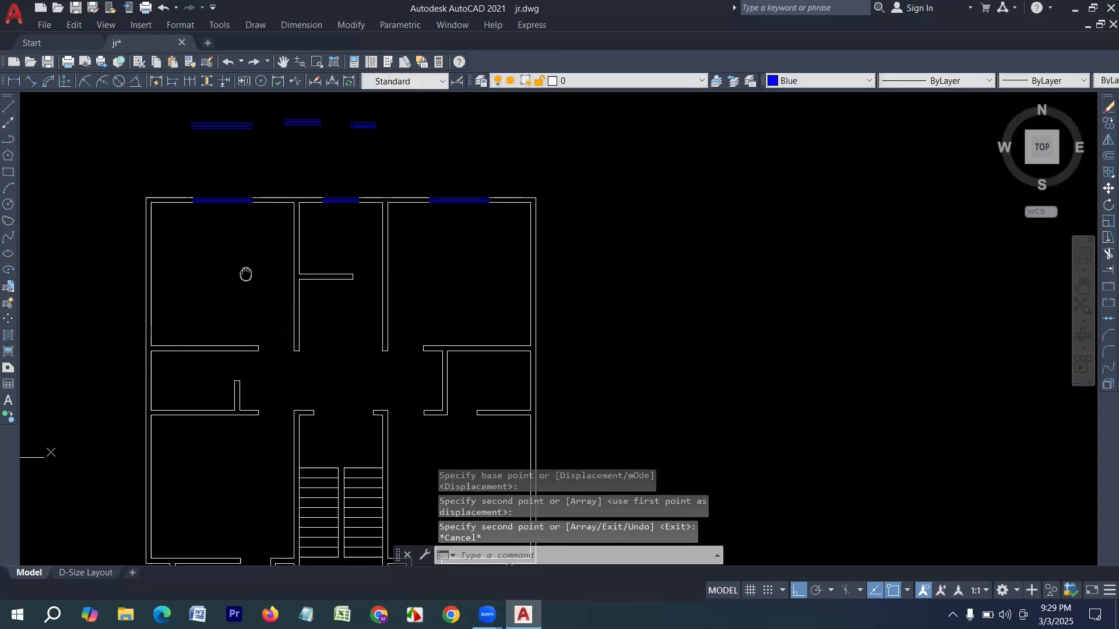
pyautogui.scroll(4, 238, 350)
pyautogui.scroll(1, 245, 399)
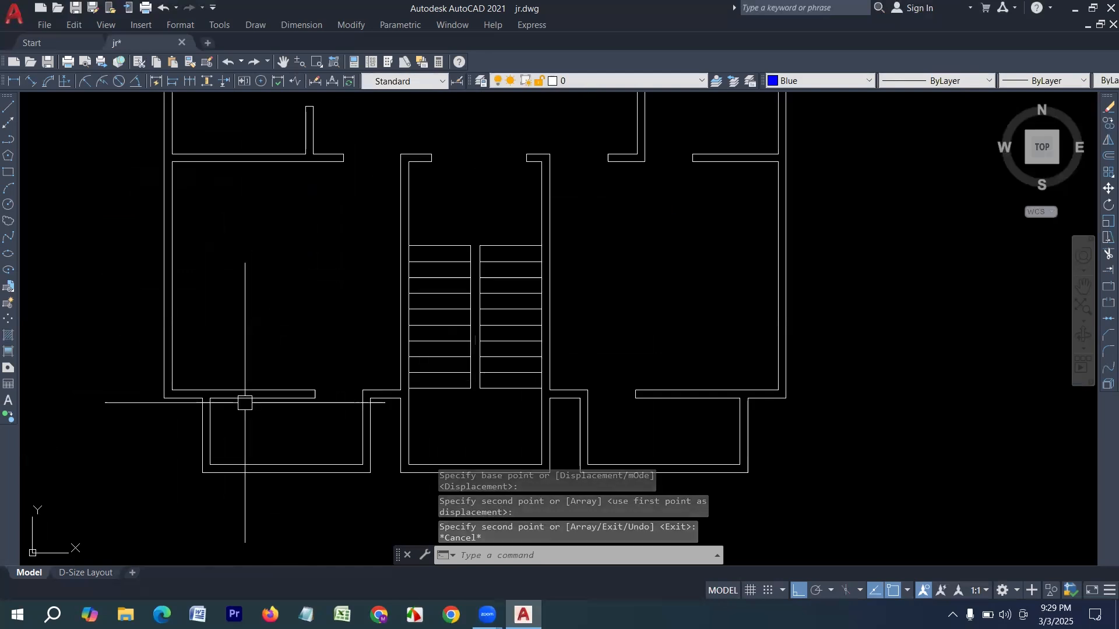
pyautogui.scroll(-3, 325, 254)
pyautogui.scroll(4, 280, 269)
pyautogui.click(411, 201)
pyautogui.click(400, 207)
pyautogui.click(404, 210)
pyautogui.click(316, 150)
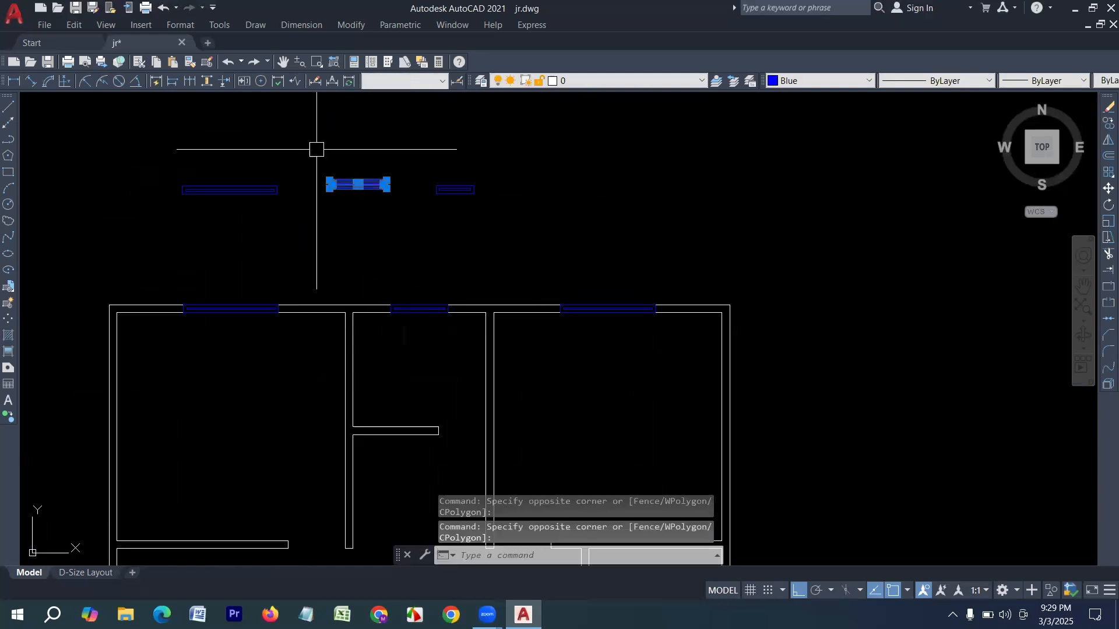
pyautogui.write('cp')
pyautogui.press('Return')
pyautogui.scroll(2, 361, 184)
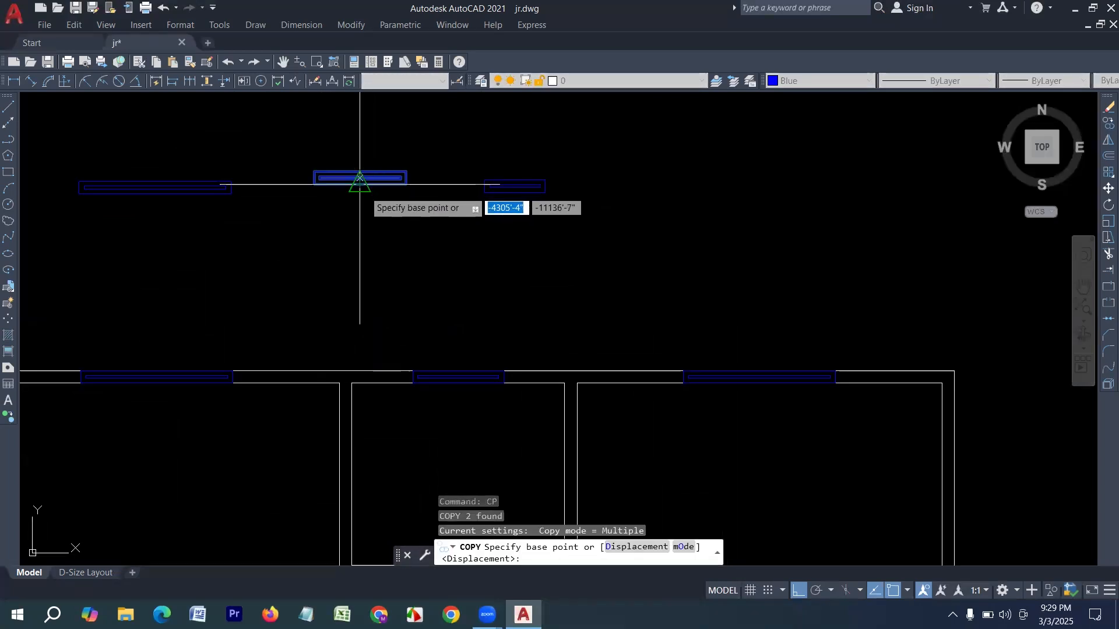
pyautogui.click(360, 184)
pyautogui.scroll(-8, 322, 175)
pyautogui.scroll(8, 320, 325)
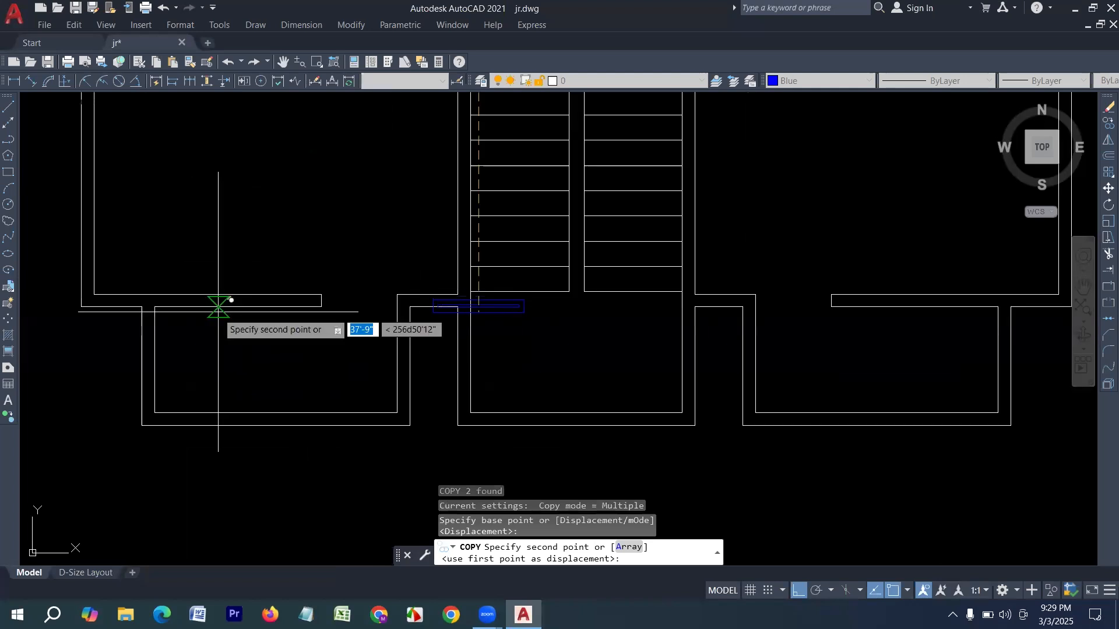
pyautogui.click(238, 307)
# Place another 3' window copy at the middle of the lower-right room's lower wall segment and end the copying
pyautogui.scroll(-5, 111, 345)
pyautogui.scroll(5, 382, 331)
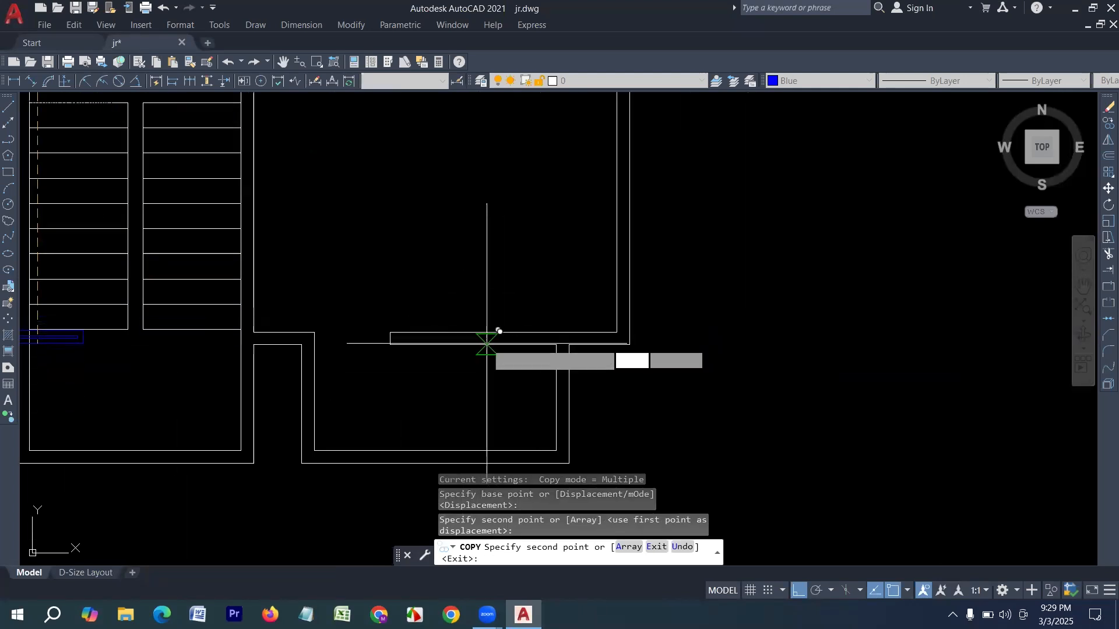
pyautogui.click(472, 344)
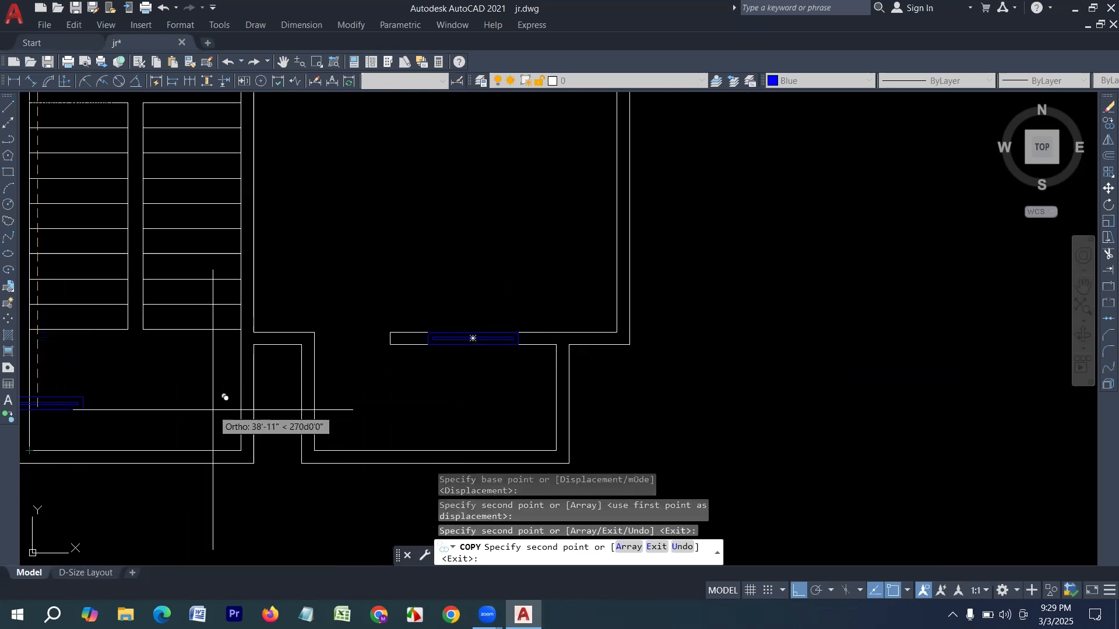
pyautogui.press('Escape')
pyautogui.scroll(-5, 422, 380)
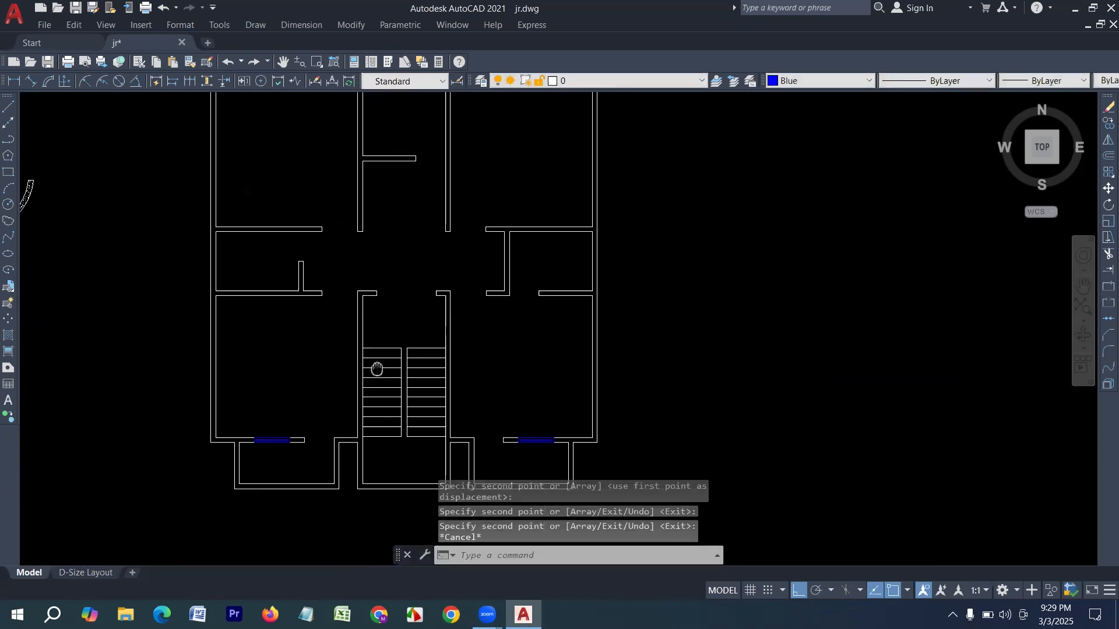
# Rotate the 5' window symbol above the plan by 270° about its lower-right corner so it stands vertical
pyautogui.scroll(-4, 262, 361)
pyautogui.scroll(2, 440, 296)
pyautogui.moveTo(305, 250); pyautogui.dragTo(328, 260, button='middle')
pyautogui.scroll(2, 190, 190)
pyautogui.click(223, 227)
pyautogui.click(110, 180)
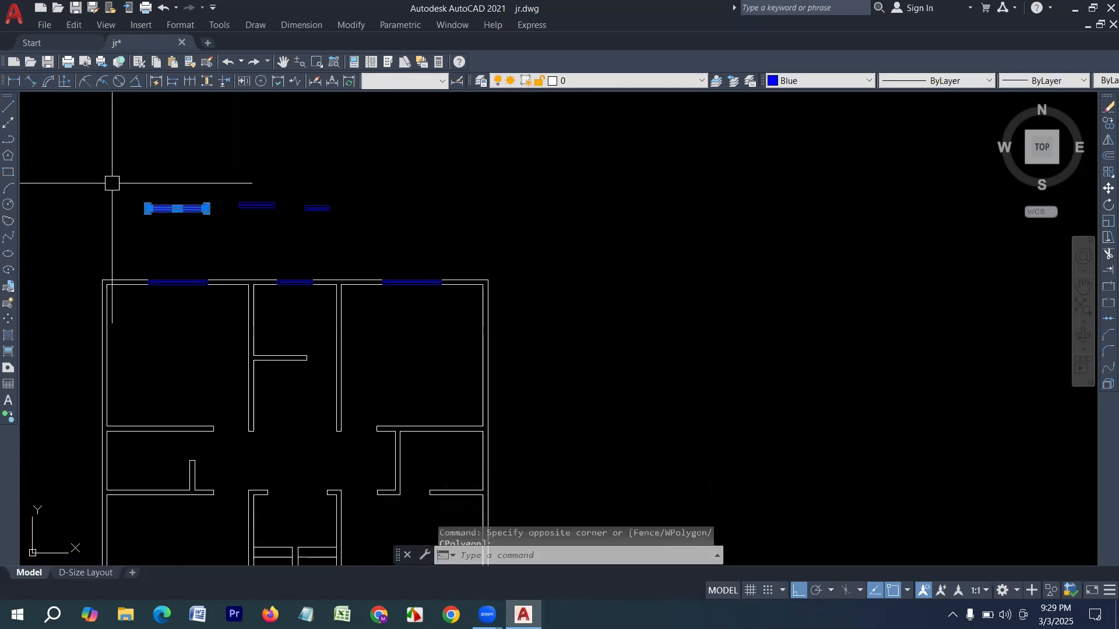
pyautogui.write('ro')
pyautogui.press('Return')
pyautogui.scroll(3, 138, 174)
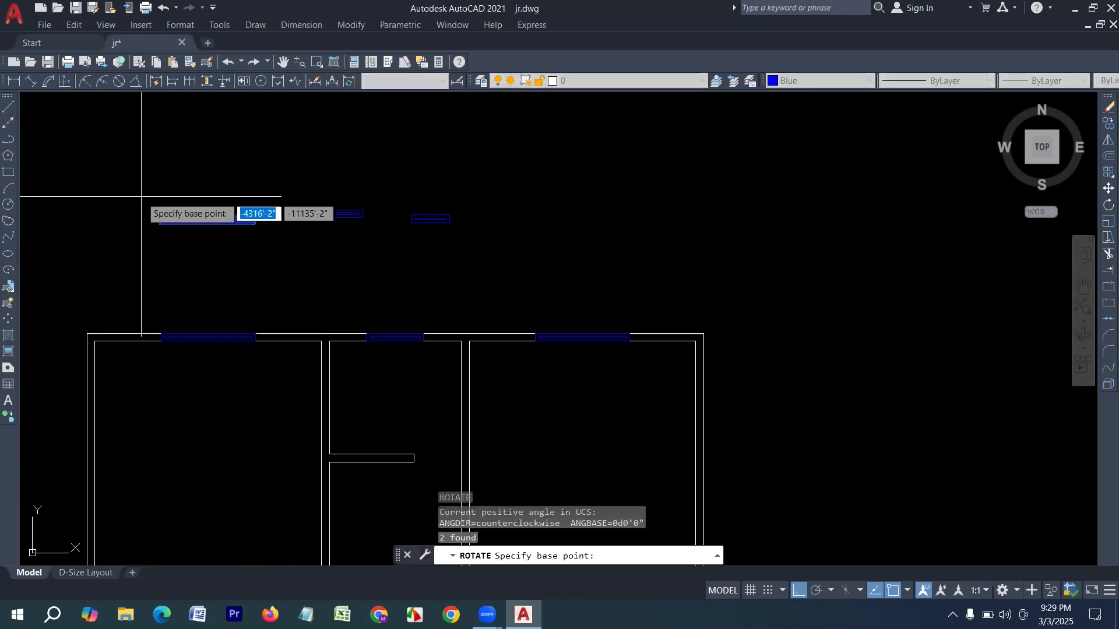
pyautogui.click(260, 218)
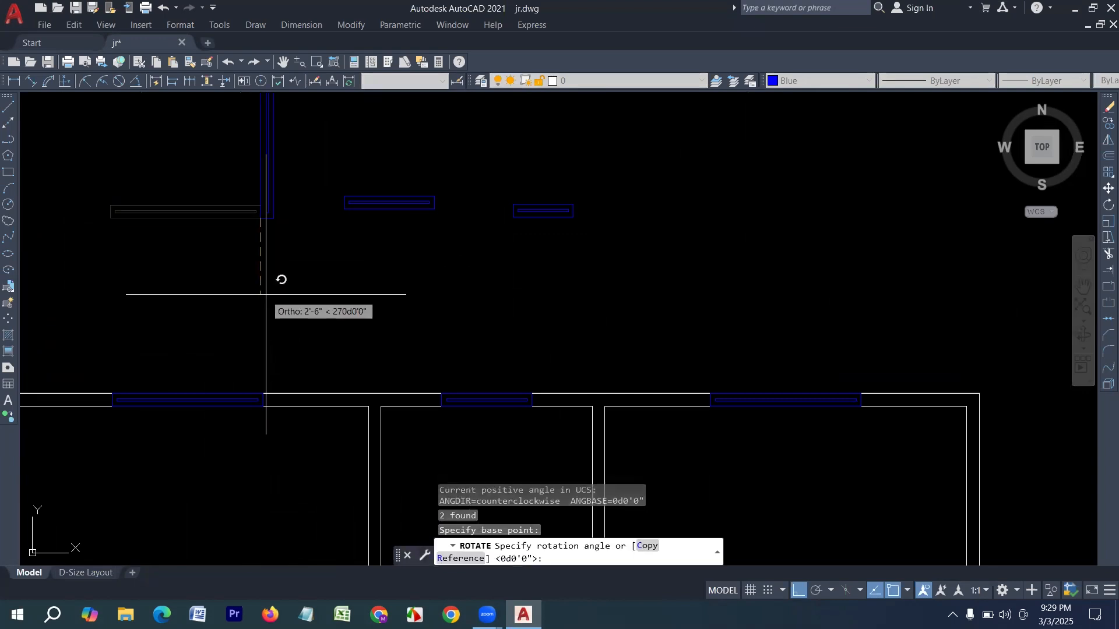
pyautogui.click(262, 289)
pyautogui.press('Escape')
# Copy the vertical 5' window by its midpoint into the outer left wall of the upper-left room, centred on that wall
pyautogui.scroll(-2, 275, 274)
pyautogui.click(294, 250)
pyautogui.click(238, 134)
pyautogui.write('cp')
pyautogui.press('Return')
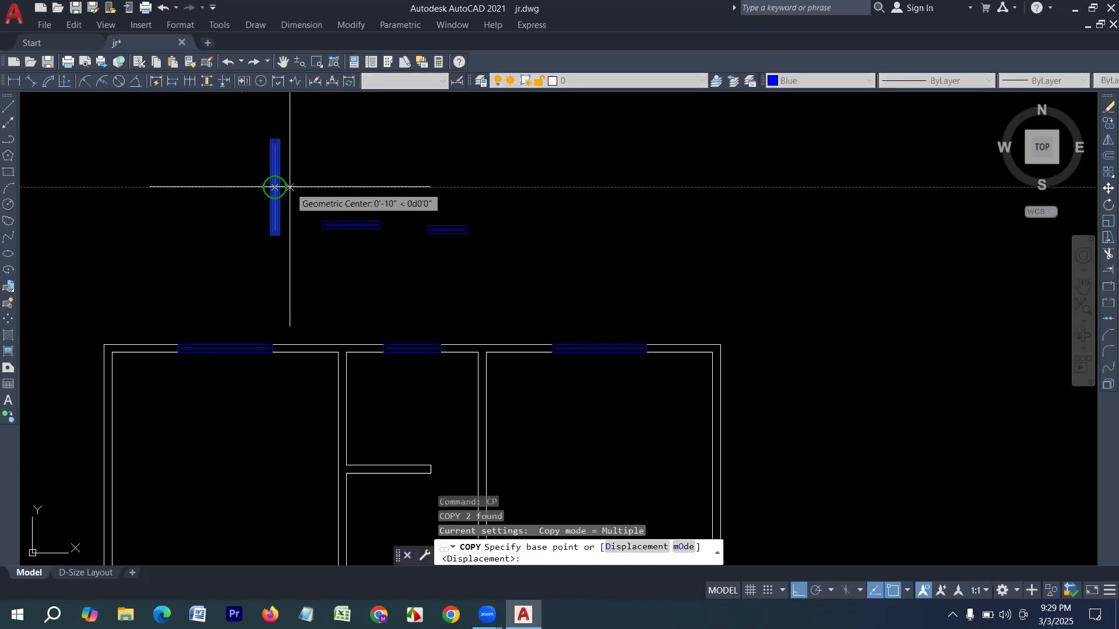
pyautogui.scroll(2, 289, 187)
pyautogui.click(269, 185)
pyautogui.scroll(-4, 267, 165)
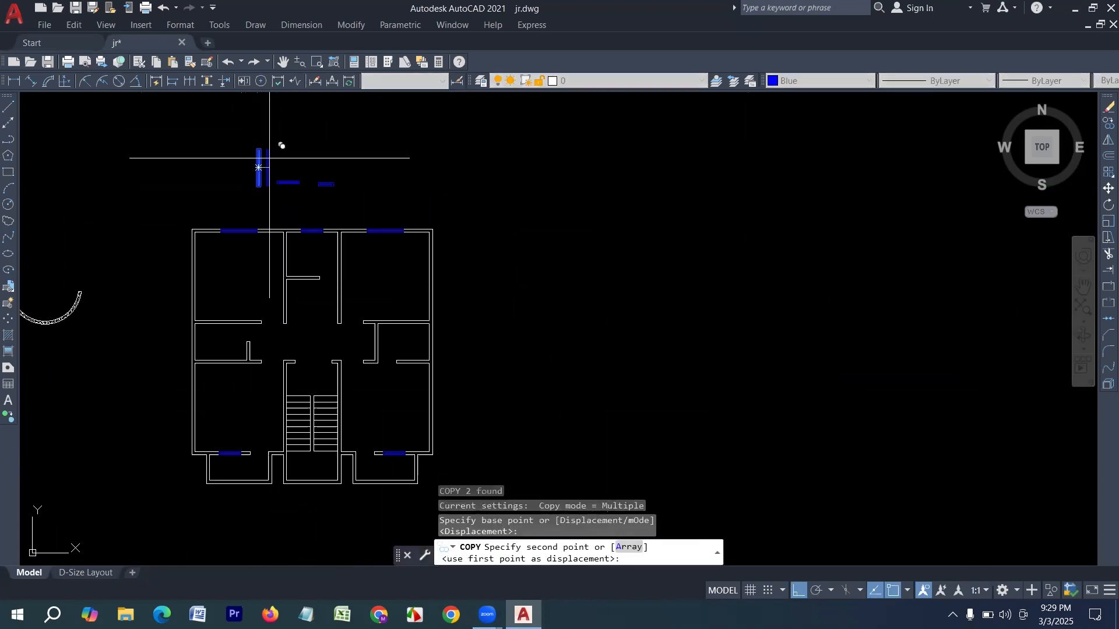
pyautogui.scroll(3, 192, 265)
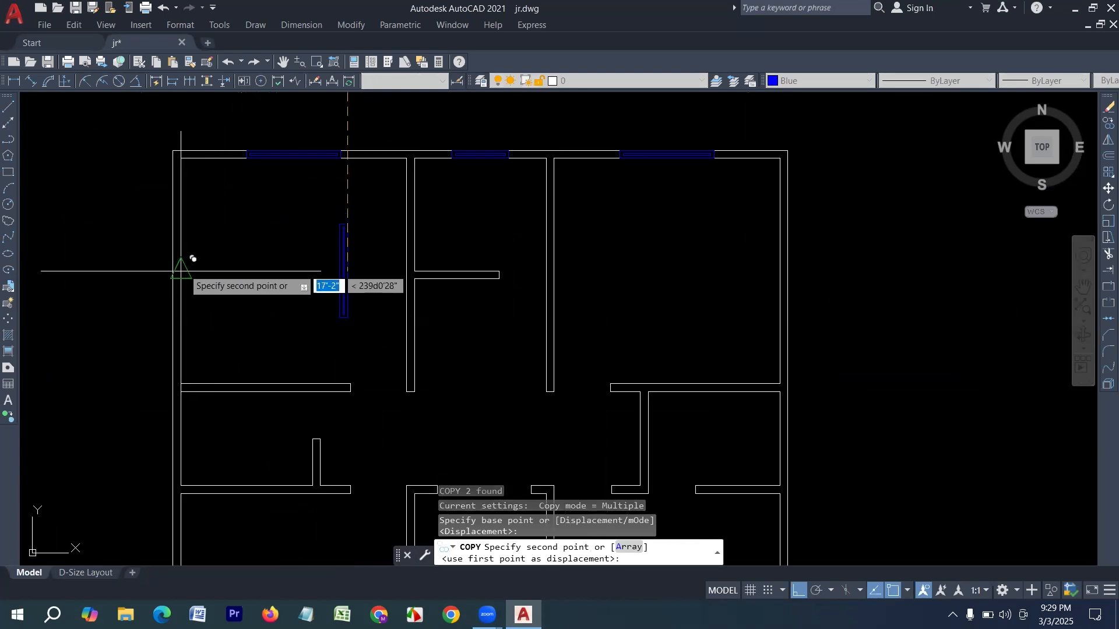
pyautogui.click(188, 267)
# Place another vertical 5' window at the middle of the lower-left room's outer wall and end the copying
pyautogui.scroll(-3, 192, 274)
pyautogui.scroll(3, 233, 318)
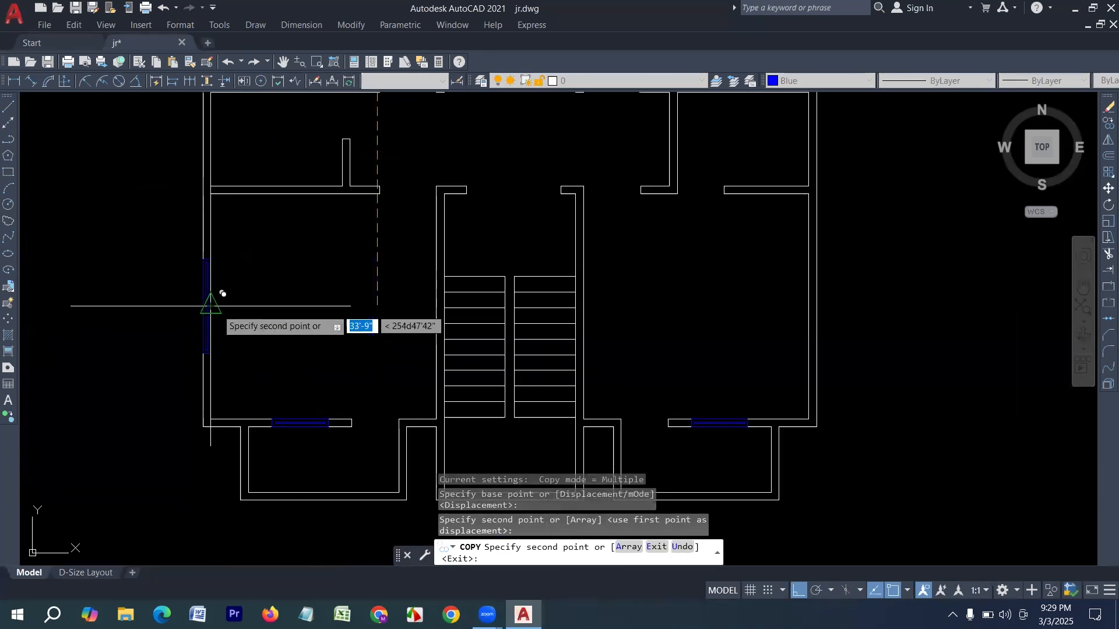
pyautogui.click(207, 307)
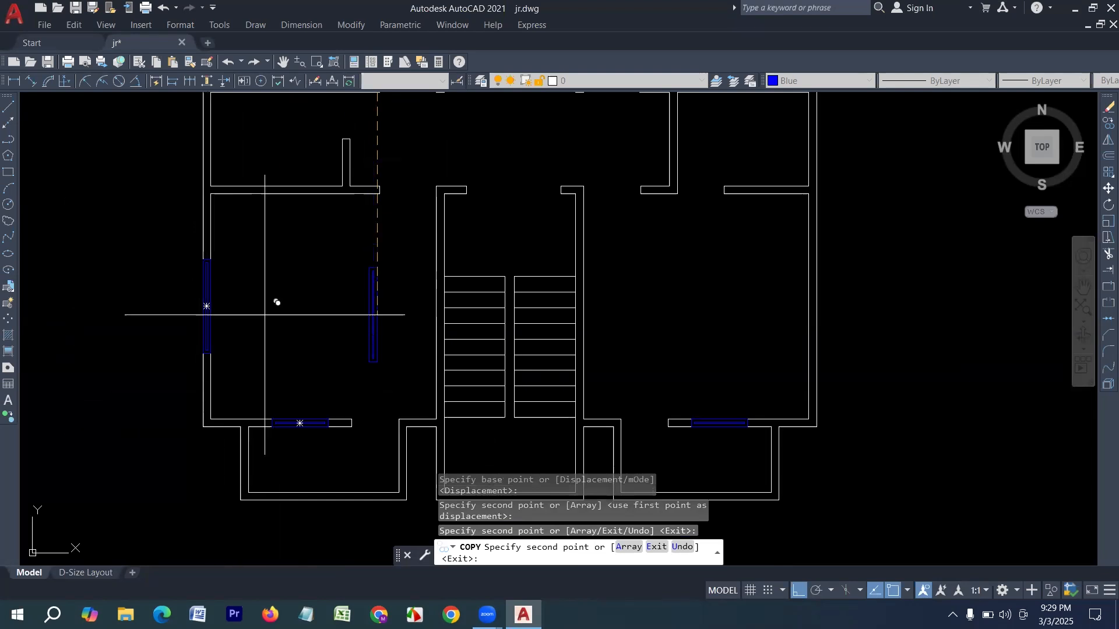
pyautogui.scroll(-3, 280, 304)
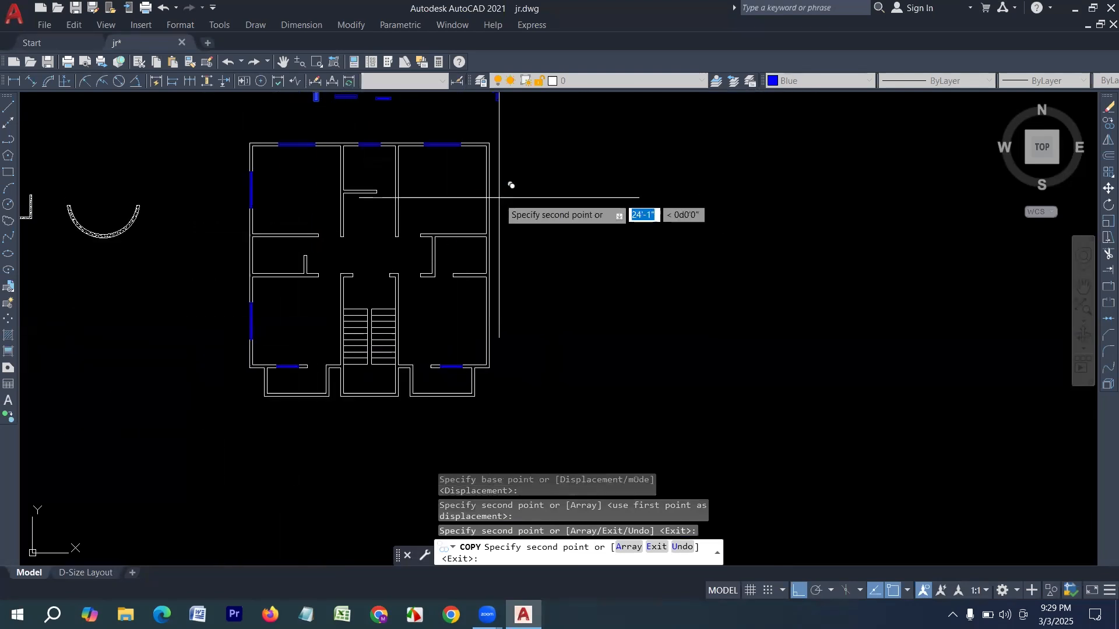
pyautogui.press('Escape')
# Copy the vertical 5' window by its midpoint into the outer right wall of the upper-right room, centred on that wall
pyautogui.moveTo(501, 201); pyautogui.dragTo(500, 324, button='middle')
pyautogui.scroll(2, 340, 229)
pyautogui.click(307, 230)
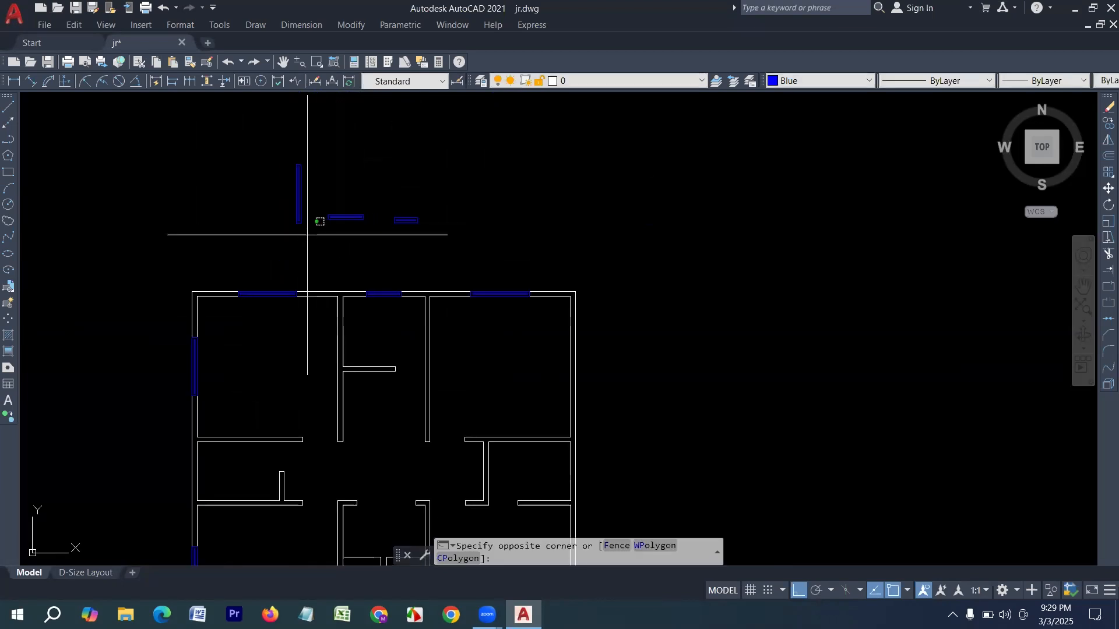
pyautogui.click(271, 154)
pyautogui.write('cp')
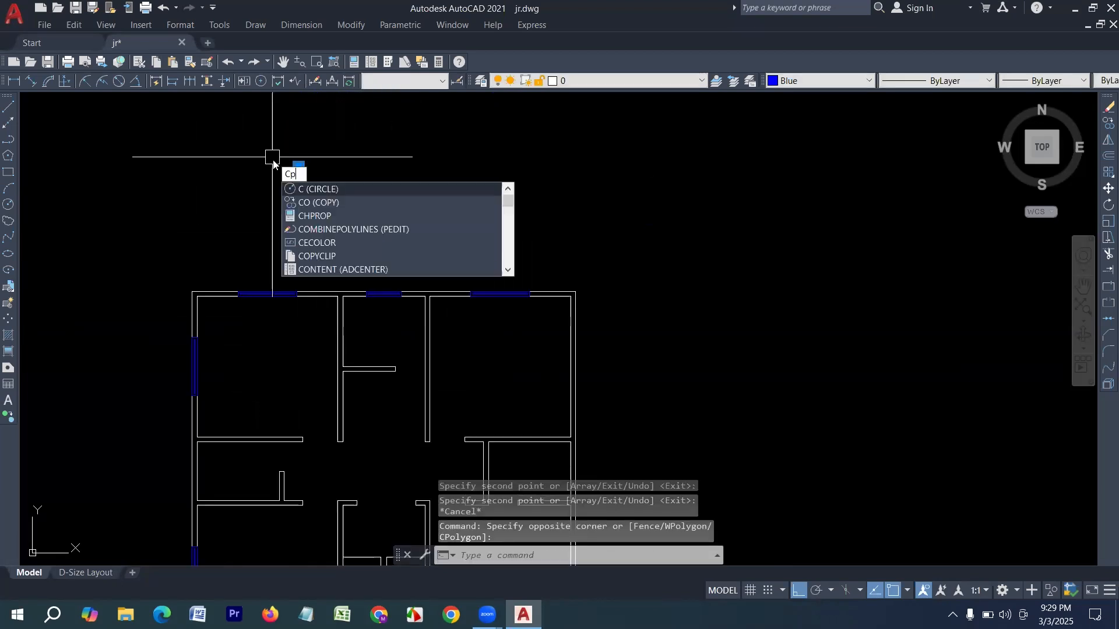
pyautogui.press('Return')
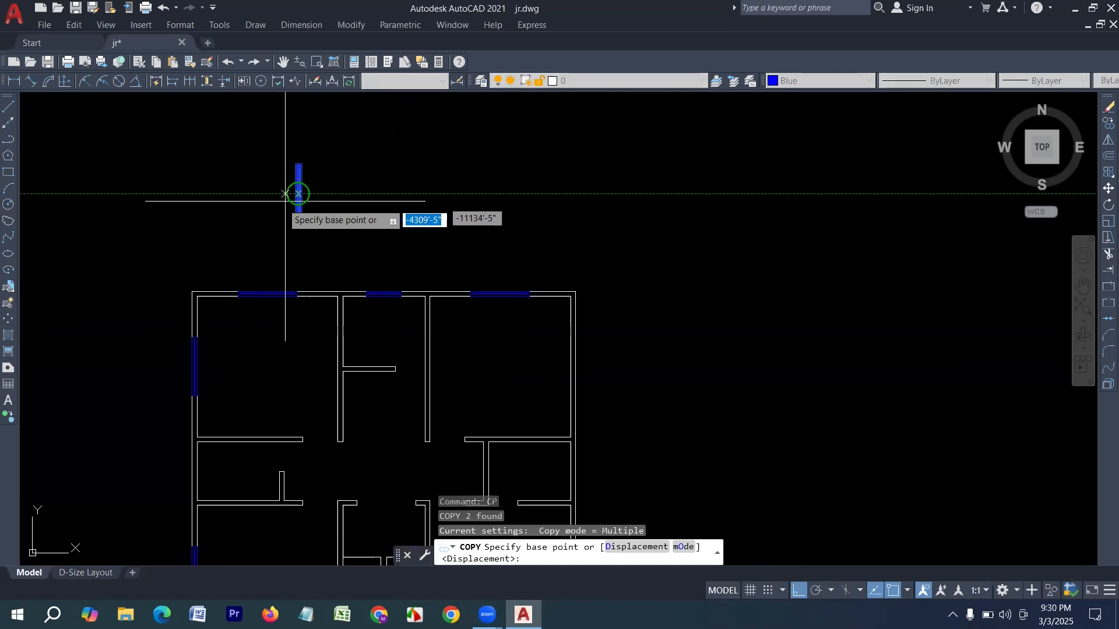
pyautogui.scroll(2, 295, 192)
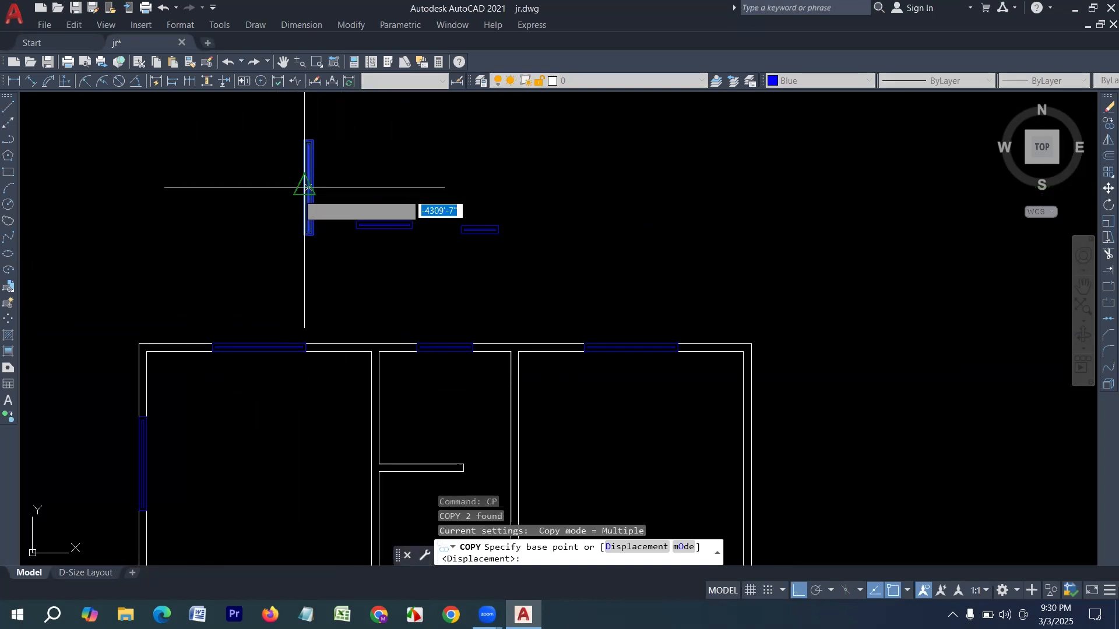
pyautogui.scroll(4, 308, 188)
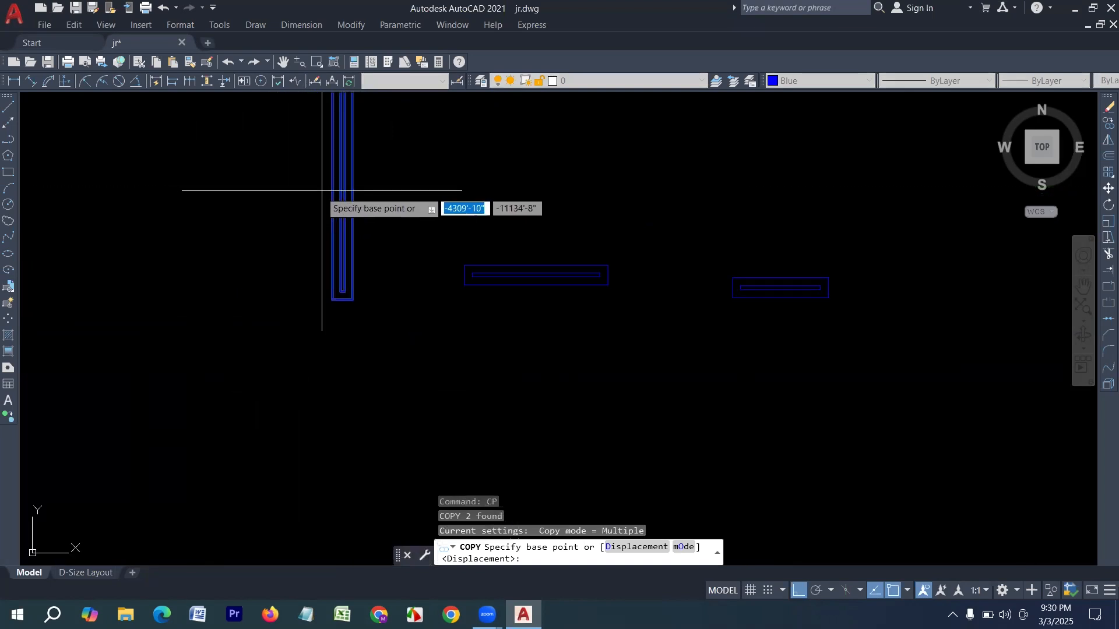
pyautogui.click(342, 180)
pyautogui.scroll(-5, 297, 190)
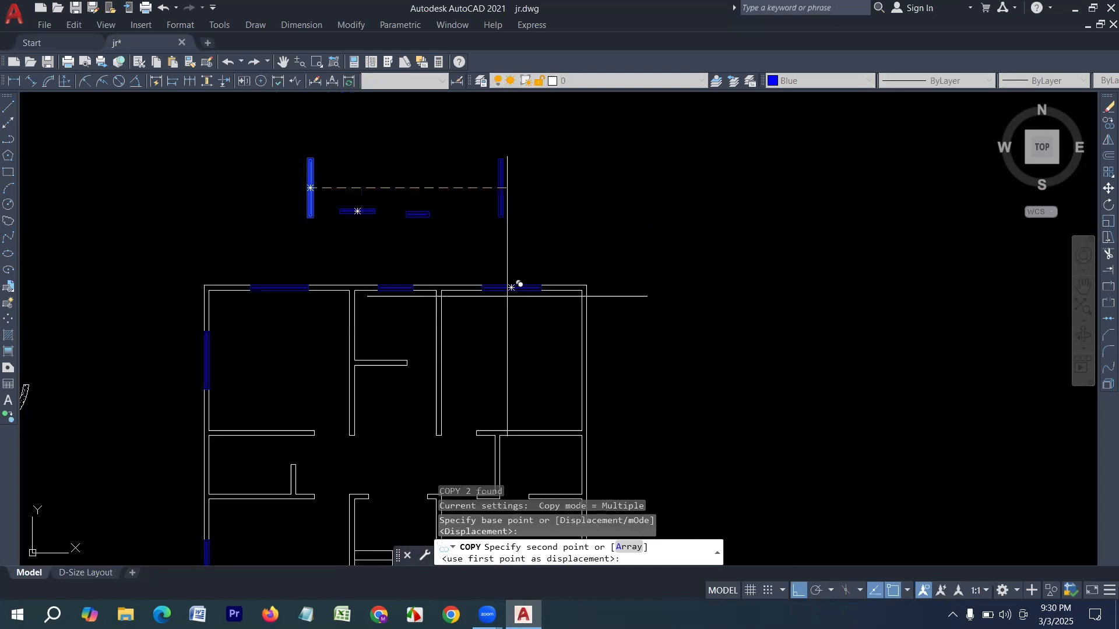
pyautogui.click(582, 360)
# Place another vertical 5' window at the middle of the lower-right room's outer wall and end the copying
pyautogui.scroll(3, 562, 300)
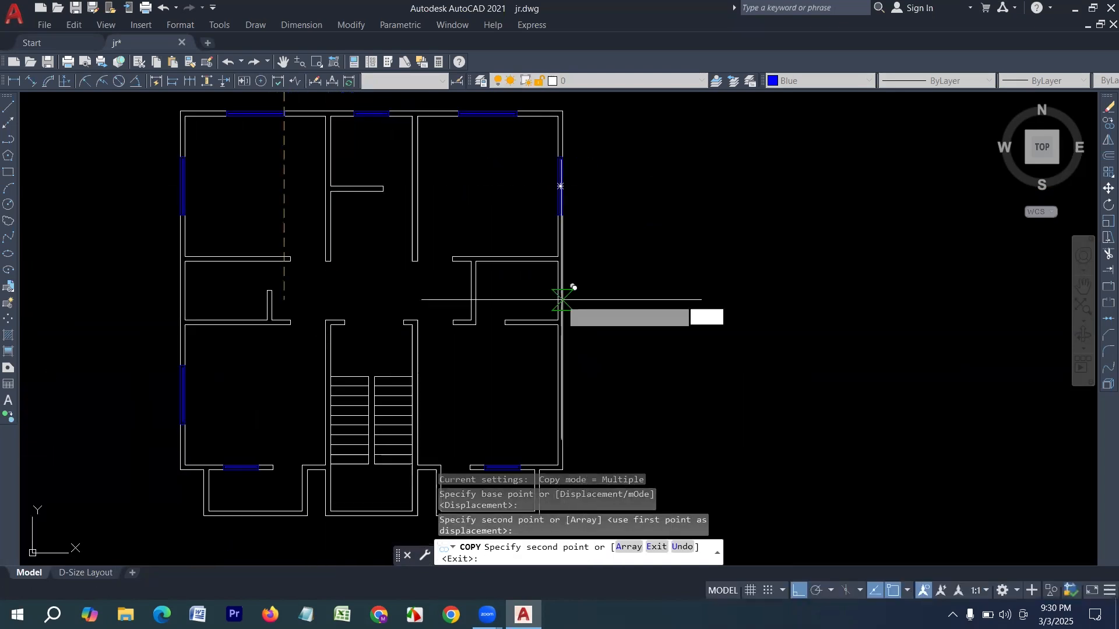
pyautogui.moveTo(561, 393); pyautogui.dragTo(555, 274, button='middle')
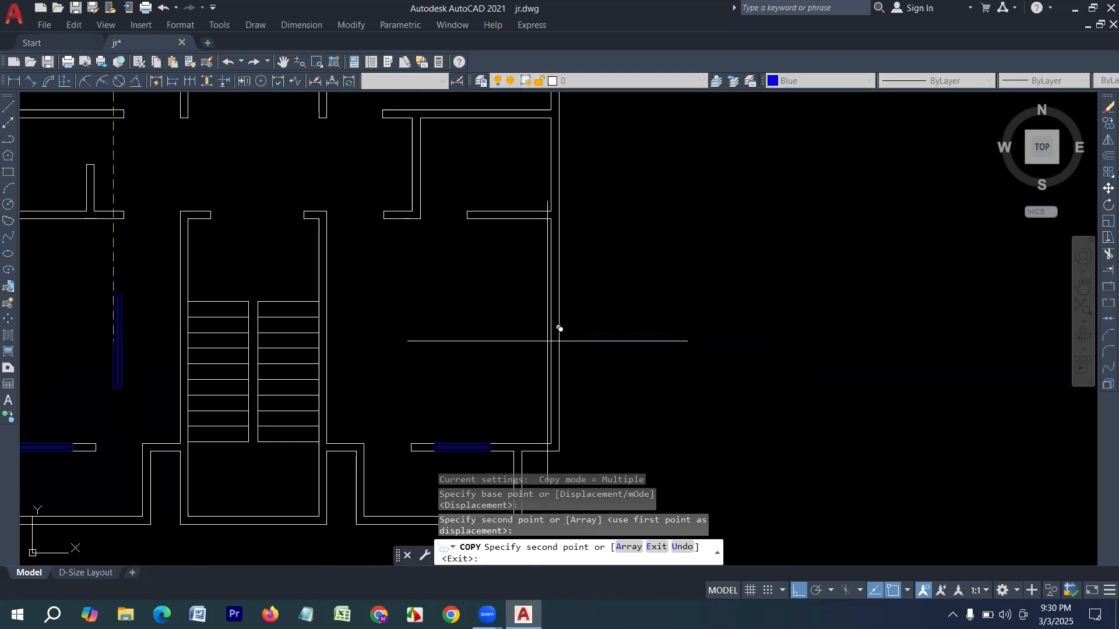
pyautogui.click(551, 331)
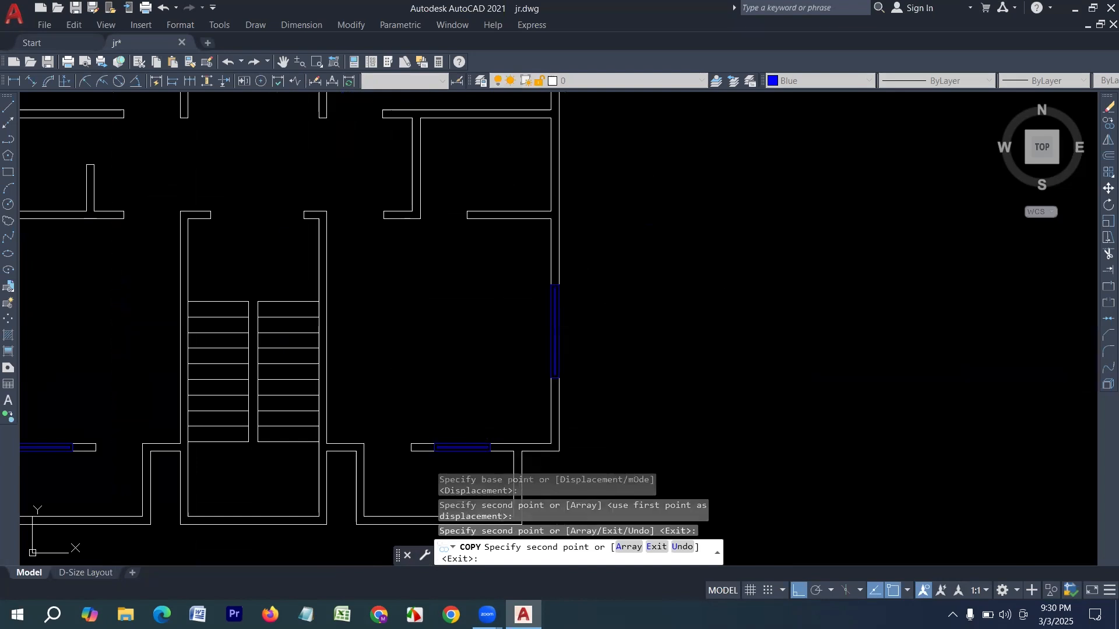
pyautogui.press('Escape')
# Rotate the 2' window symbol above the plan by 270° about its lower-right corner so it stands vertical
pyautogui.scroll(-4, 496, 373)
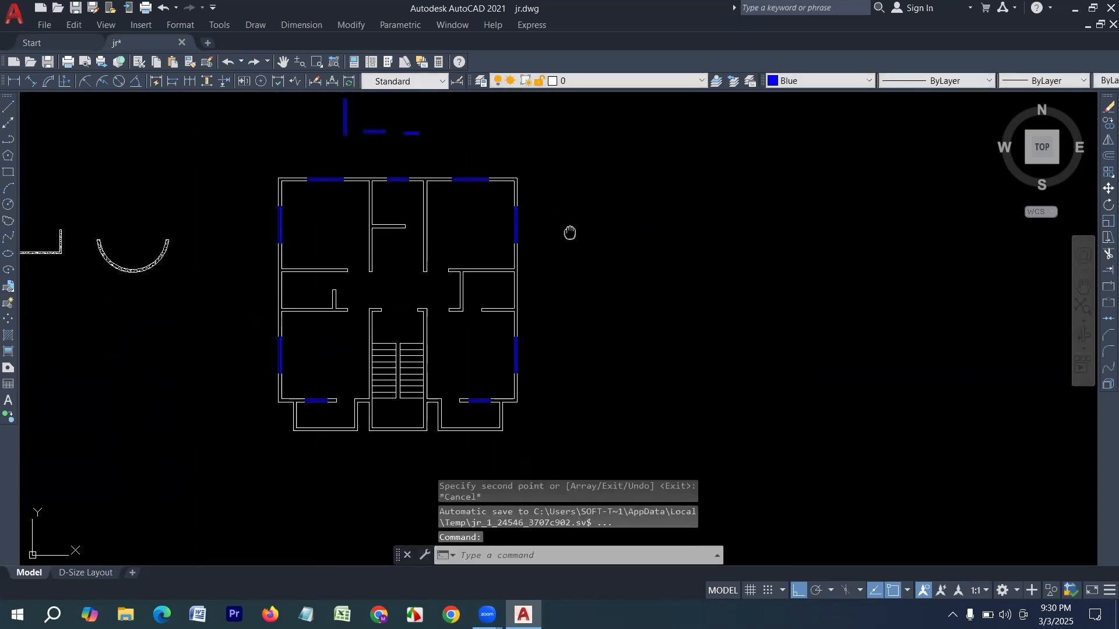
pyautogui.moveTo(569, 233); pyautogui.dragTo(560, 280, button='middle')
pyautogui.scroll(4, 425, 182)
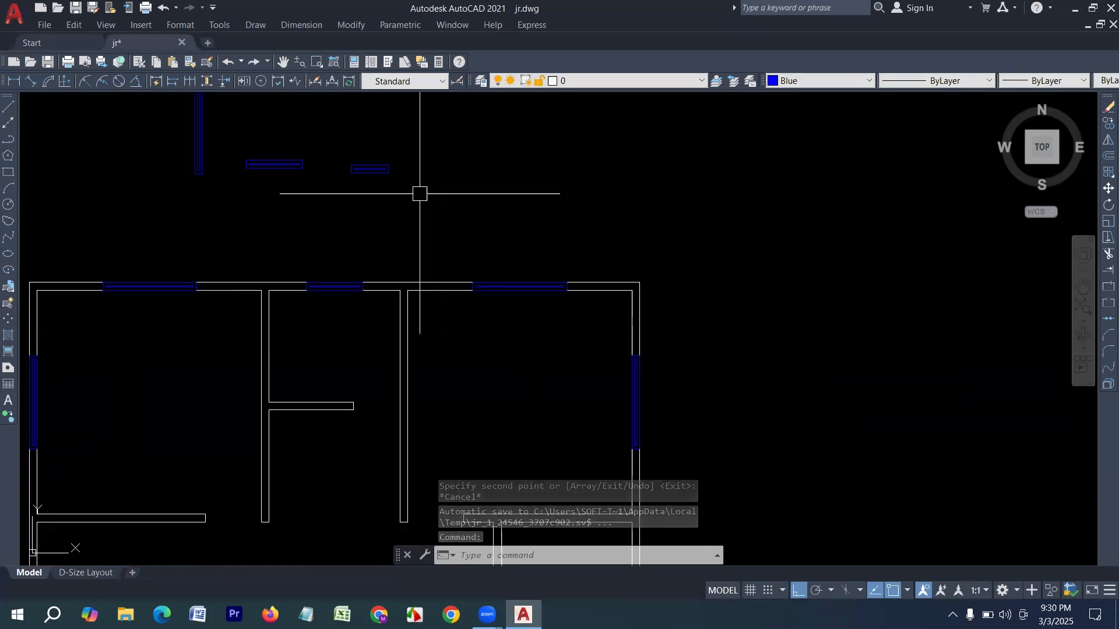
pyautogui.scroll(-2, 424, 190)
pyautogui.click(441, 182)
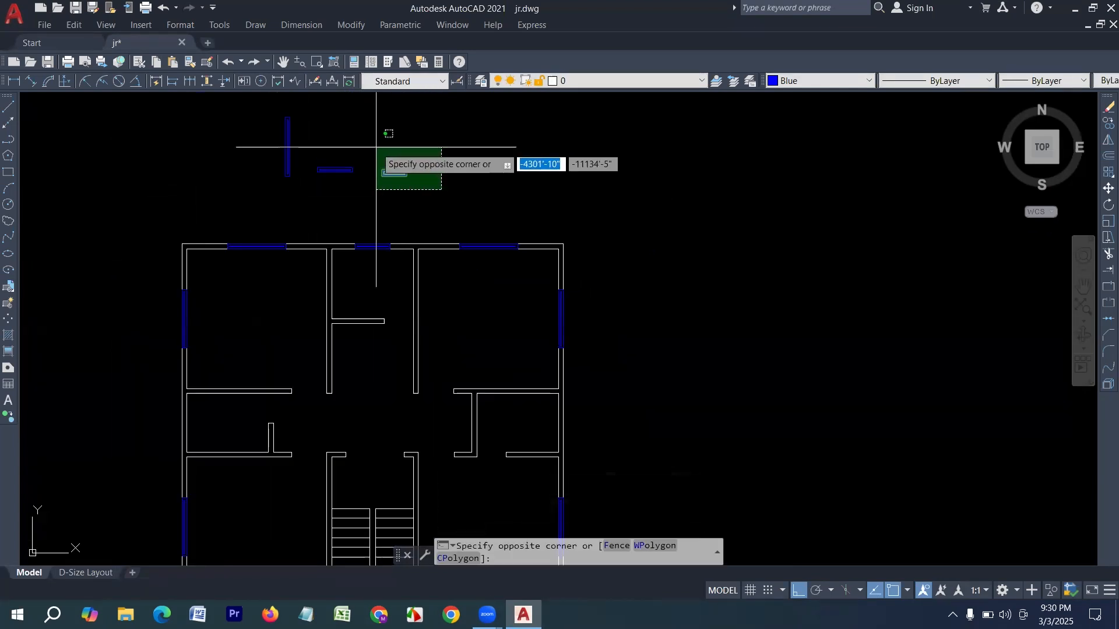
pyautogui.write('ro')
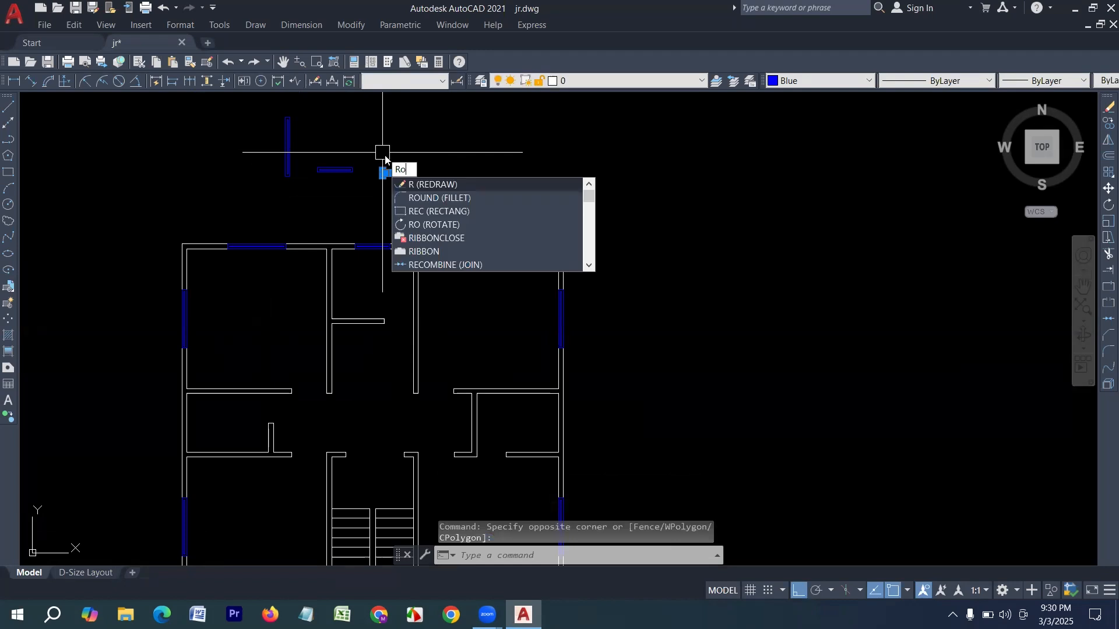
pyautogui.press('Return')
pyautogui.scroll(4, 400, 167)
pyautogui.click(377, 157)
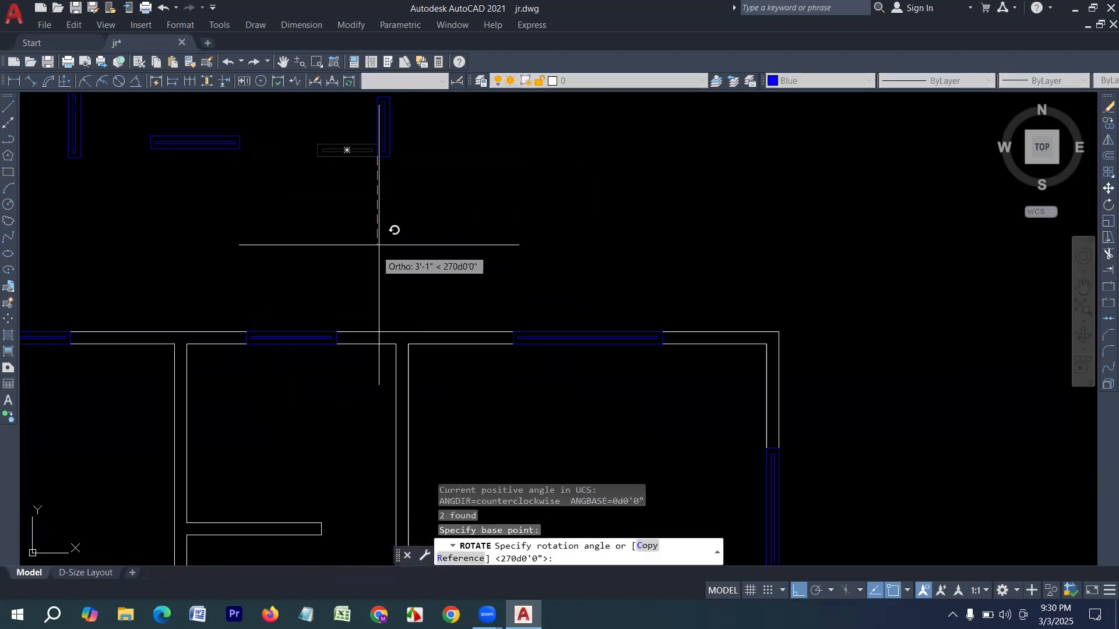
pyautogui.press('Escape')
# Copy the vertical 2' window by its left edge's midpoint to the middle of the small right-hand room's outer wall
pyautogui.scroll(-3, 390, 267)
pyautogui.click(416, 257)
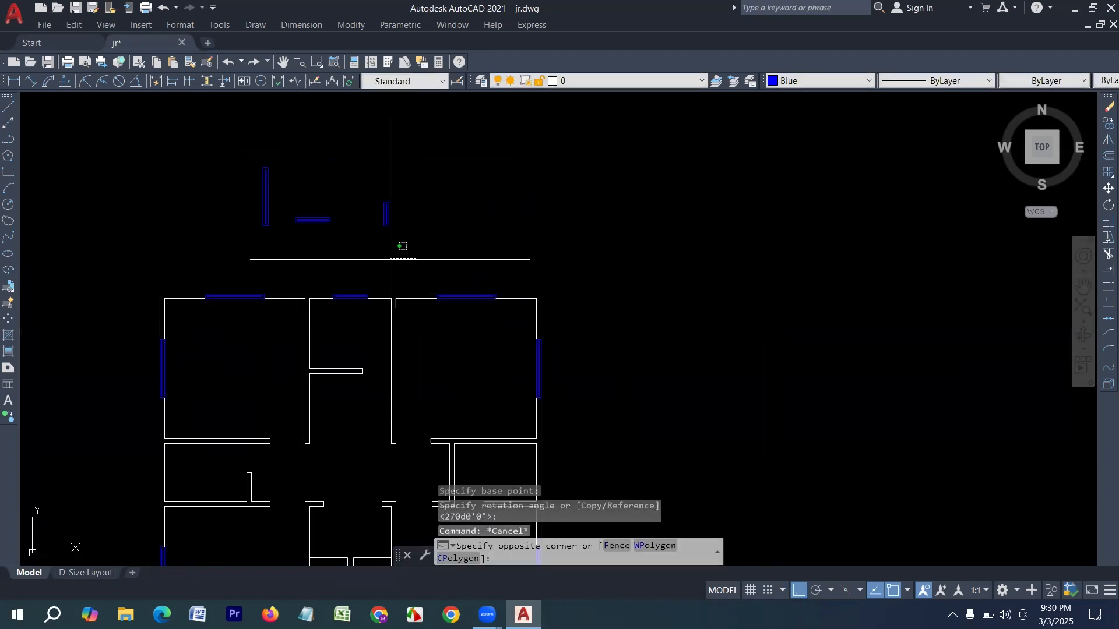
pyautogui.click(362, 189)
pyautogui.write('cp')
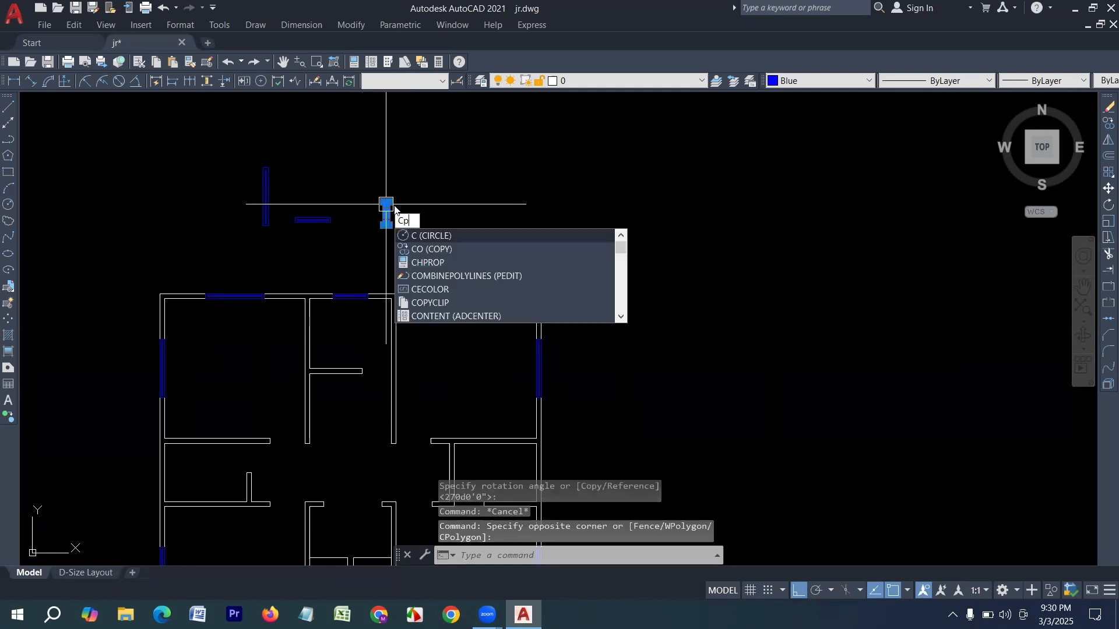
pyautogui.press('Return')
pyautogui.scroll(2, 374, 219)
pyautogui.scroll(-2, 432, 199)
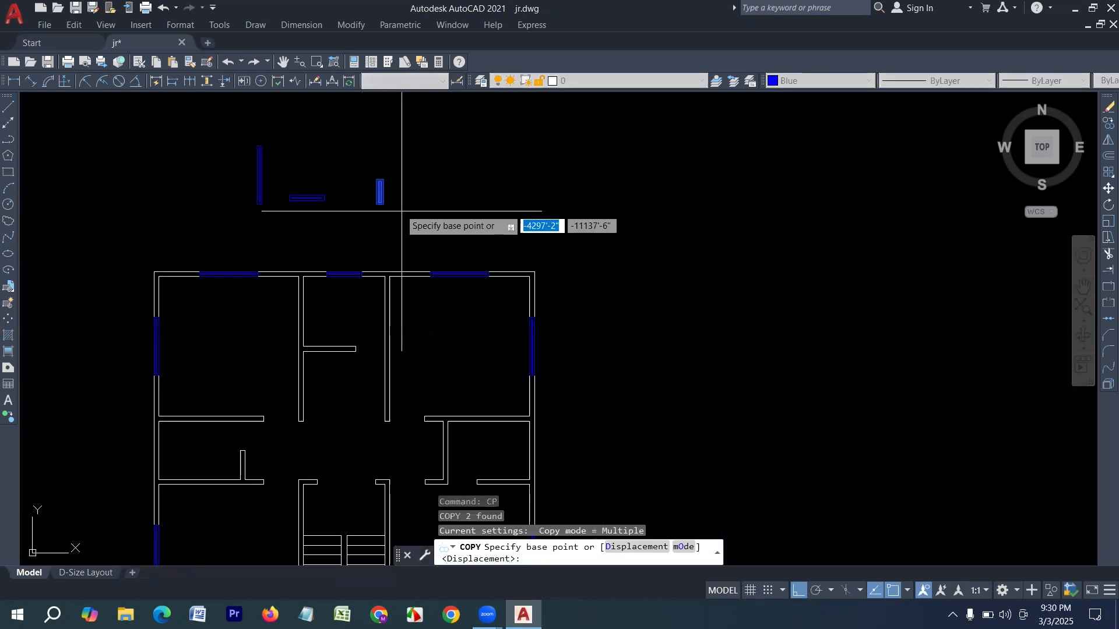
pyautogui.scroll(3, 376, 188)
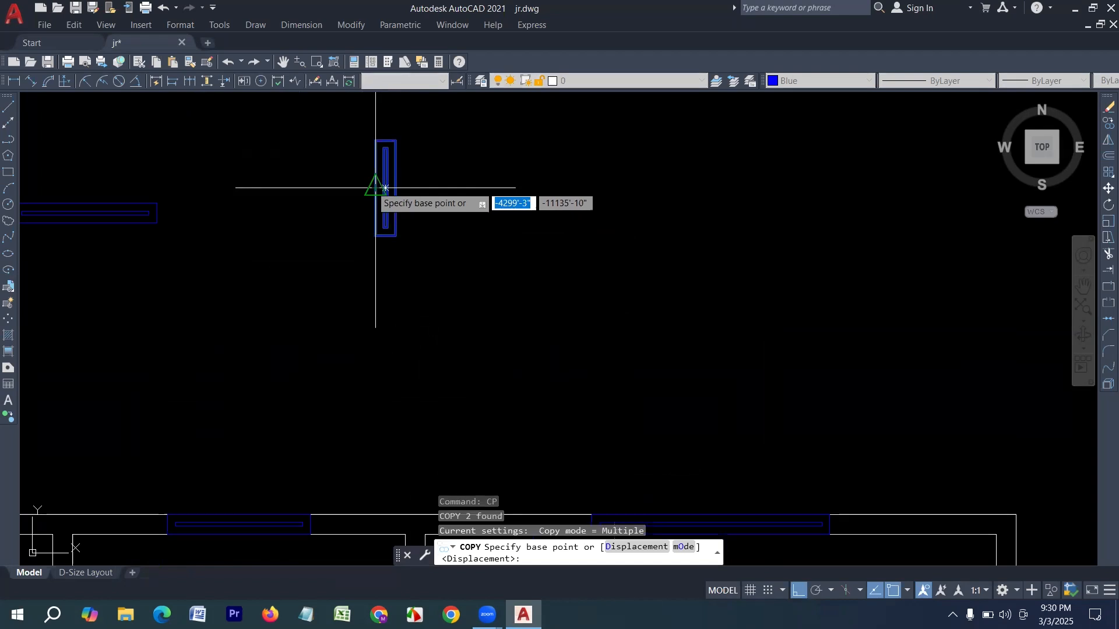
pyautogui.click(385, 187)
pyautogui.scroll(-3, 385, 188)
pyautogui.scroll(5, 560, 296)
pyautogui.scroll(-3, 554, 358)
pyautogui.scroll(2, 552, 330)
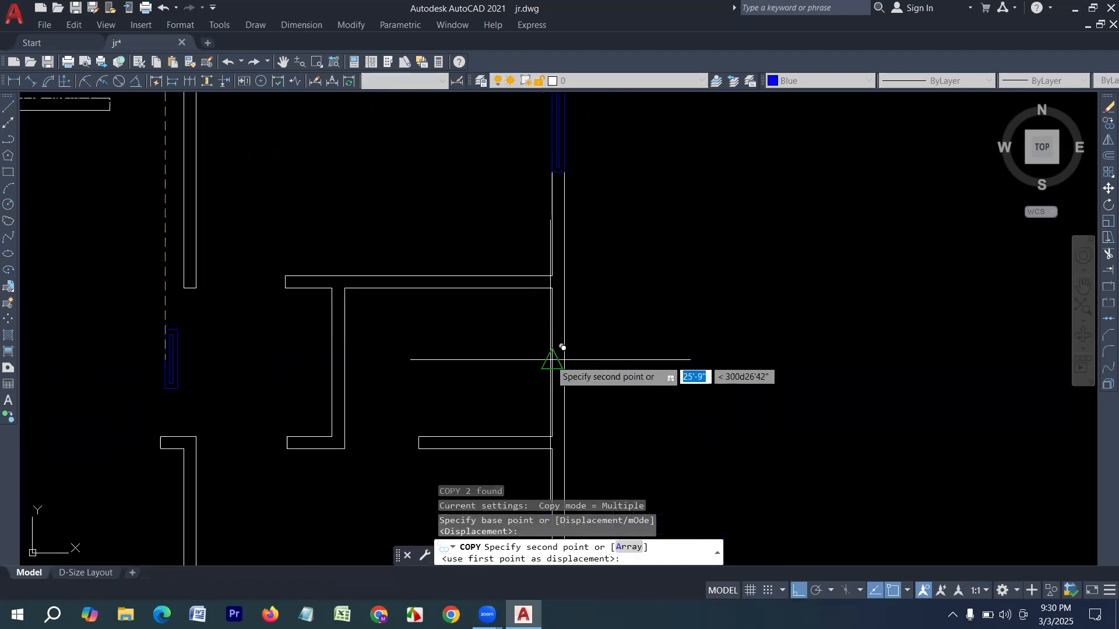
pyautogui.click(553, 363)
pyautogui.scroll(-4, 536, 249)
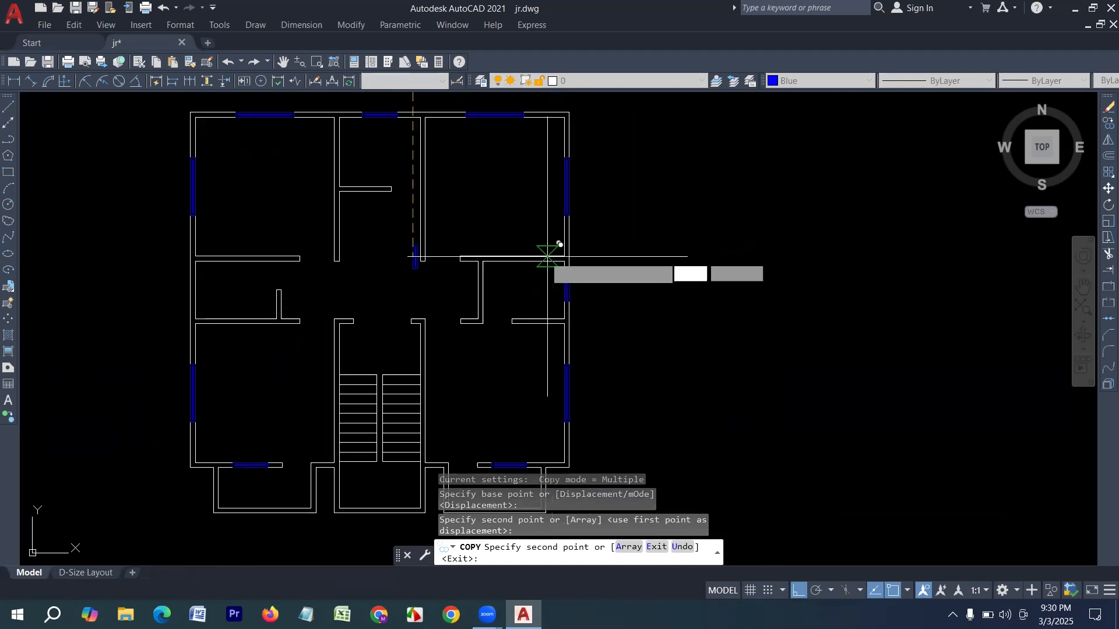
pyautogui.scroll(4, 454, 221)
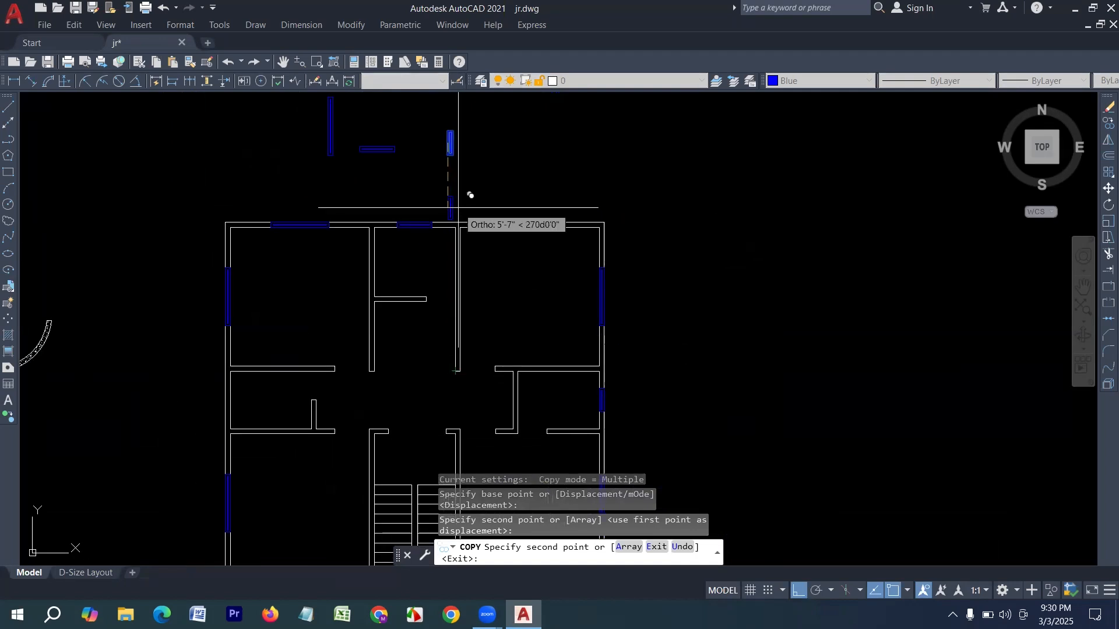
pyautogui.press('Escape')
# Copy the vertical 2' window by its right edge's midpoint to the middle of the small left-hand room's outer wall
pyautogui.click(474, 168)
pyautogui.click(442, 112)
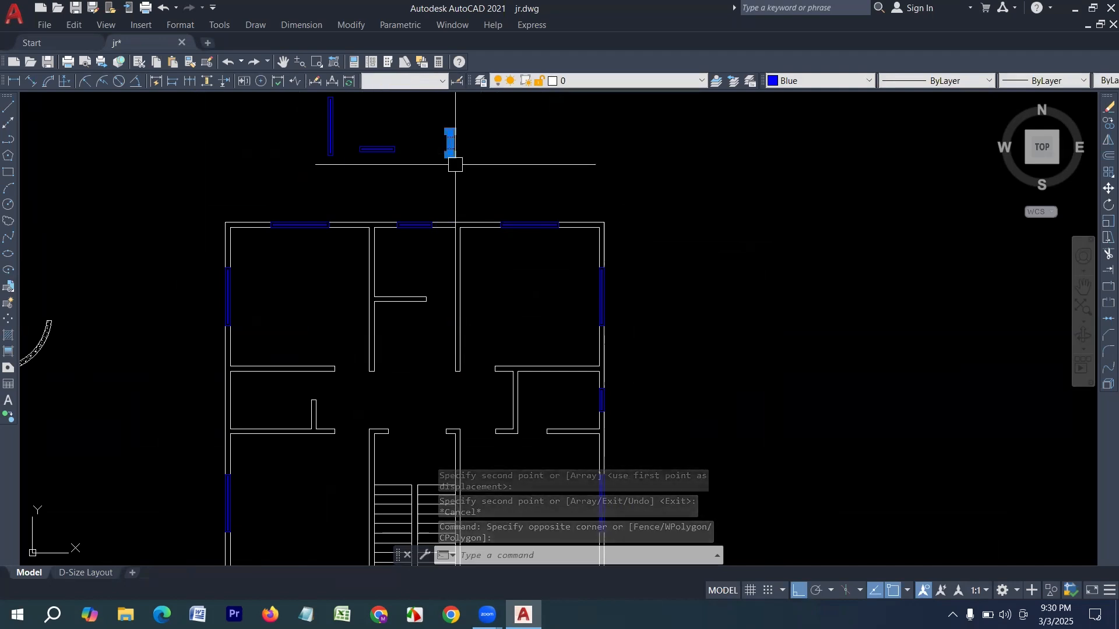
pyautogui.write('C')
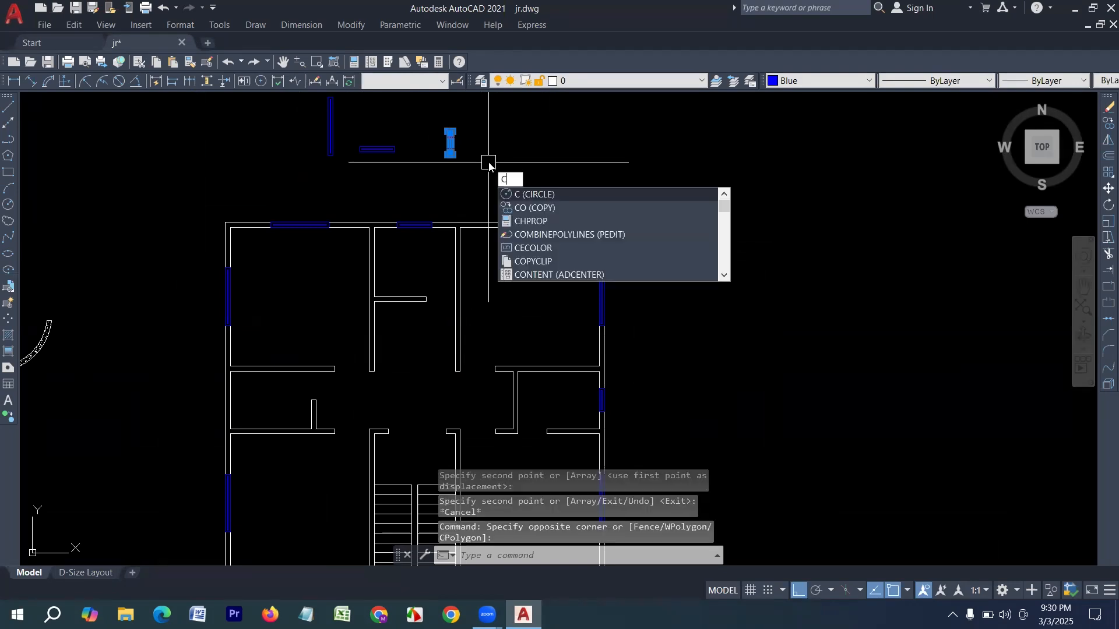
pyautogui.write('p')
pyautogui.press('Return')
pyautogui.scroll(2, 460, 141)
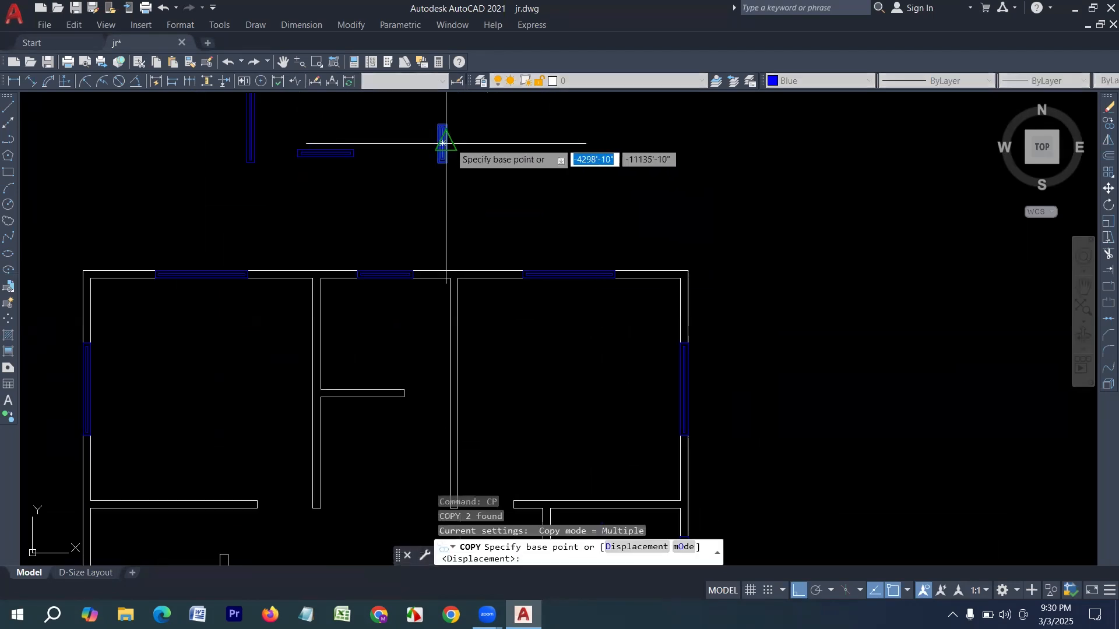
pyautogui.scroll(2, 458, 142)
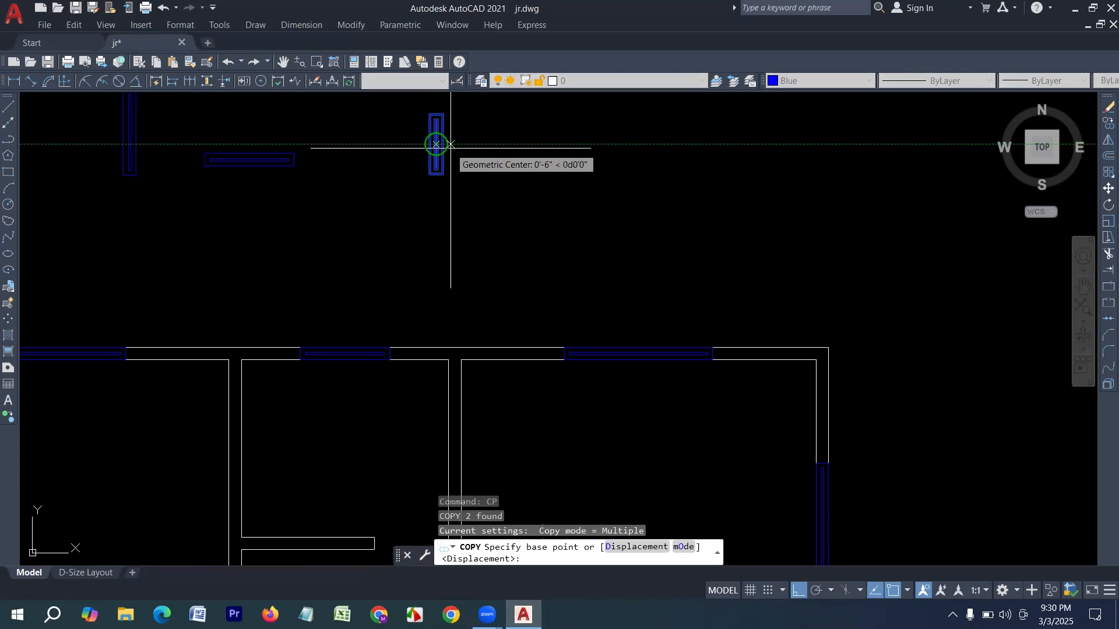
pyautogui.click(436, 144)
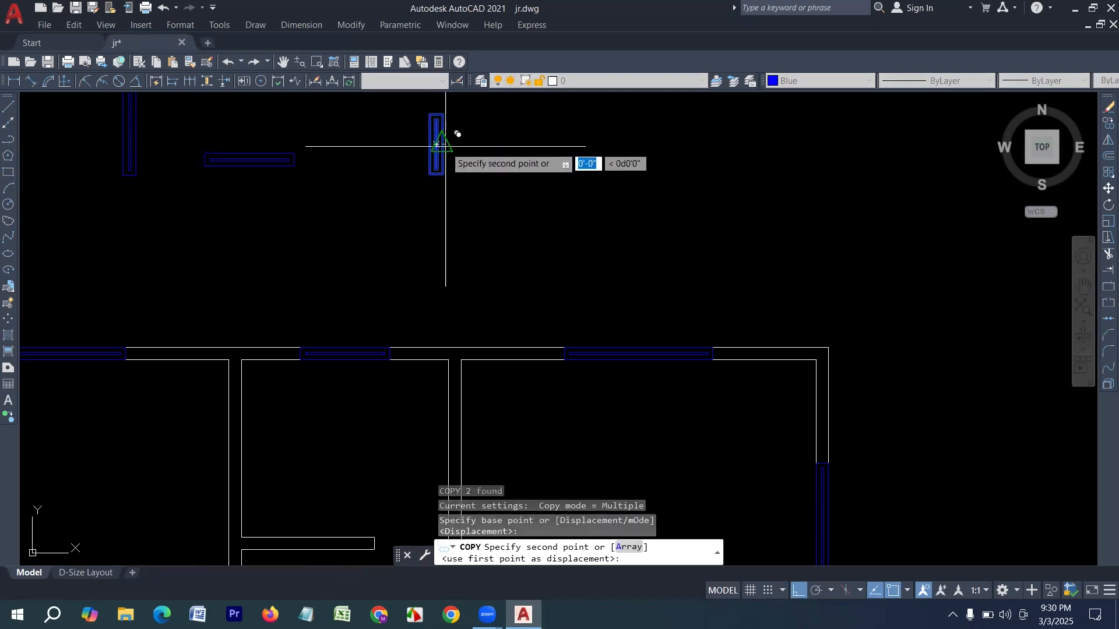
pyautogui.scroll(-3, 461, 131)
pyautogui.scroll(-2, 299, 295)
pyautogui.moveTo(300, 295); pyautogui.dragTo(356, 261, button='middle')
pyautogui.scroll(3, 308, 276)
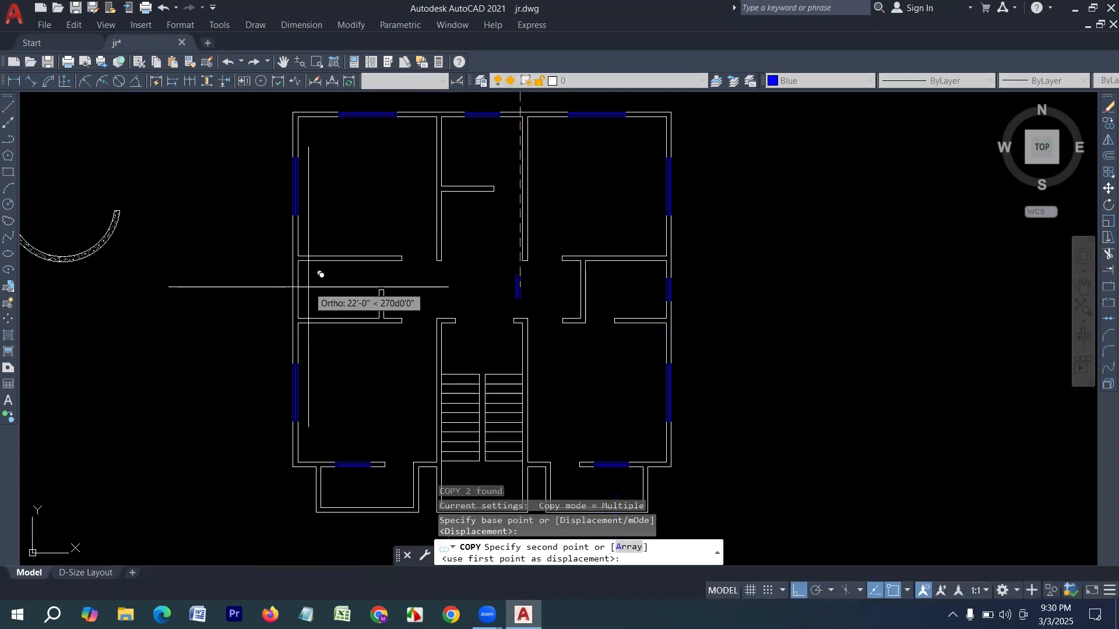
pyautogui.click(291, 290)
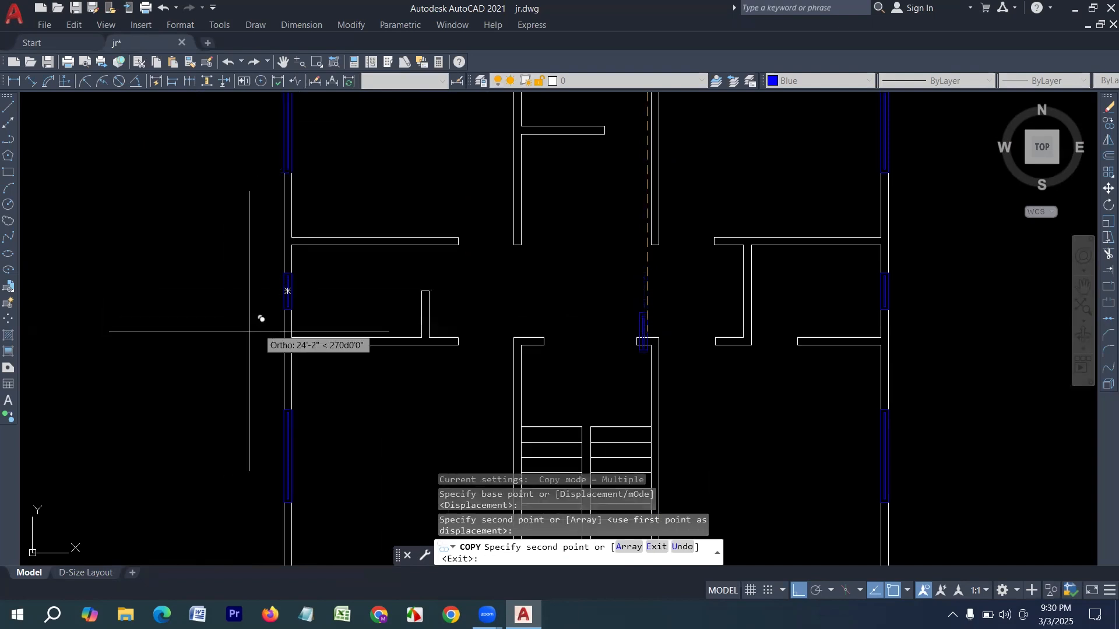
pyautogui.press('Escape')
# Copy the 5' window from the upper-left room's top wall by its lower edge's midpoint to the middle of the wall below the staircase
pyautogui.scroll(-2, 281, 322)
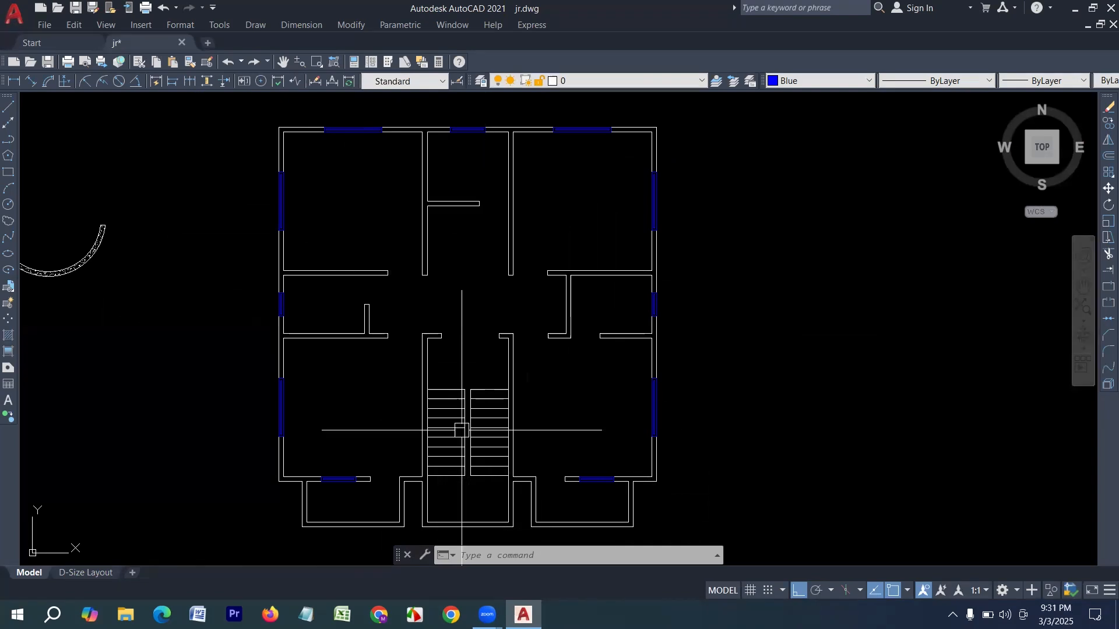
pyautogui.scroll(-4, 462, 430)
pyautogui.scroll(4, 446, 408)
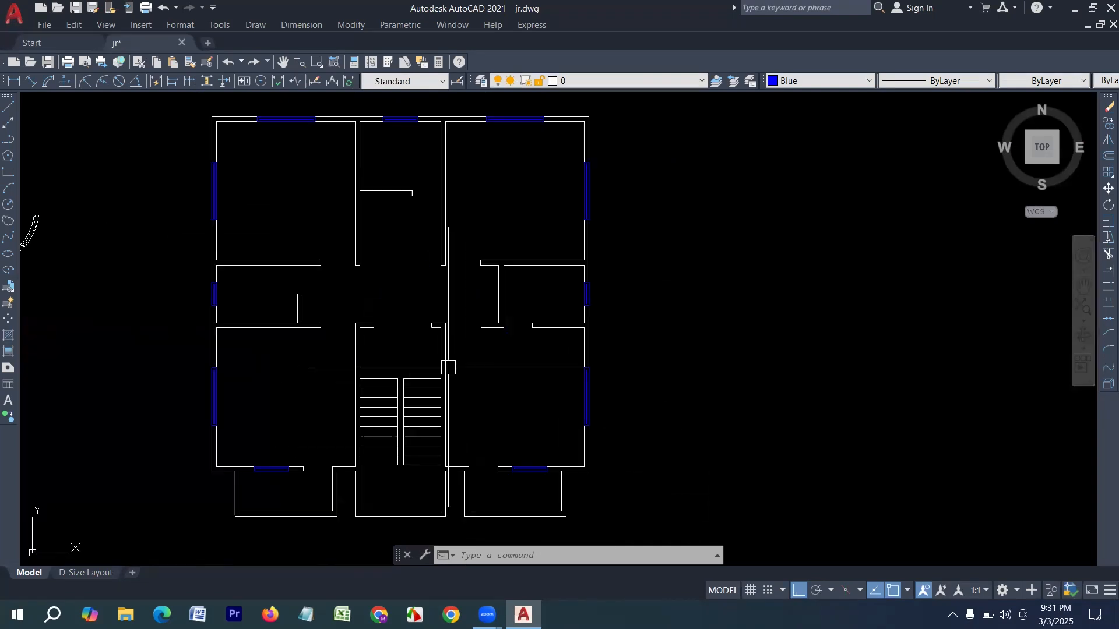
pyautogui.moveTo(324, 249); pyautogui.dragTo(352, 323, button='middle')
pyautogui.scroll(6, 347, 195)
pyautogui.click(339, 173)
pyautogui.scroll(-2, 318, 193)
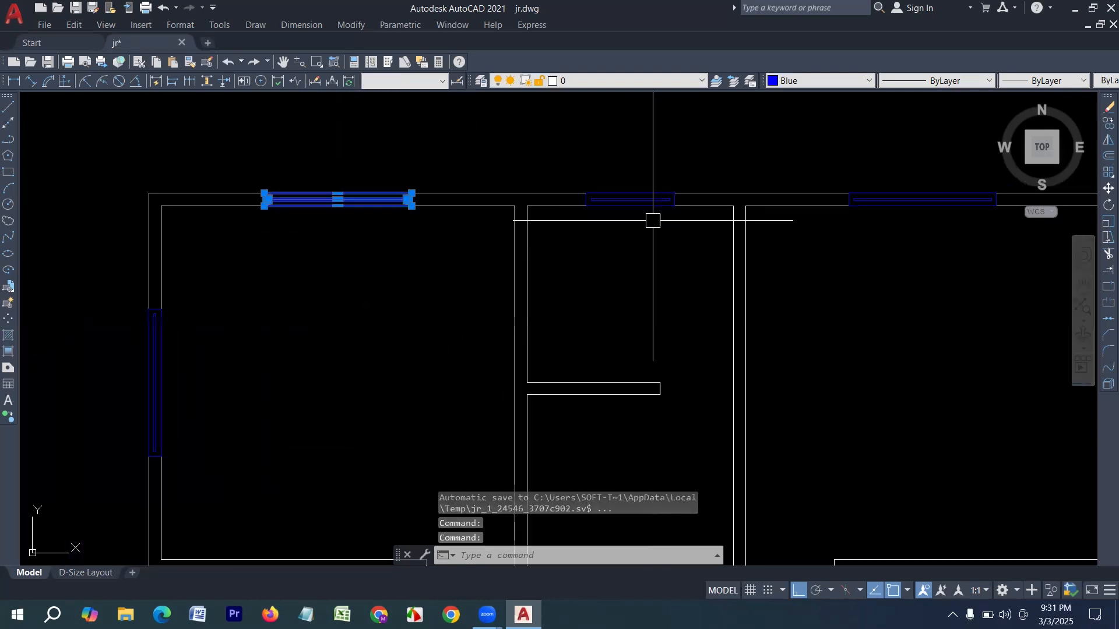
pyautogui.click(1108, 123)
pyautogui.scroll(-2, 87, 245)
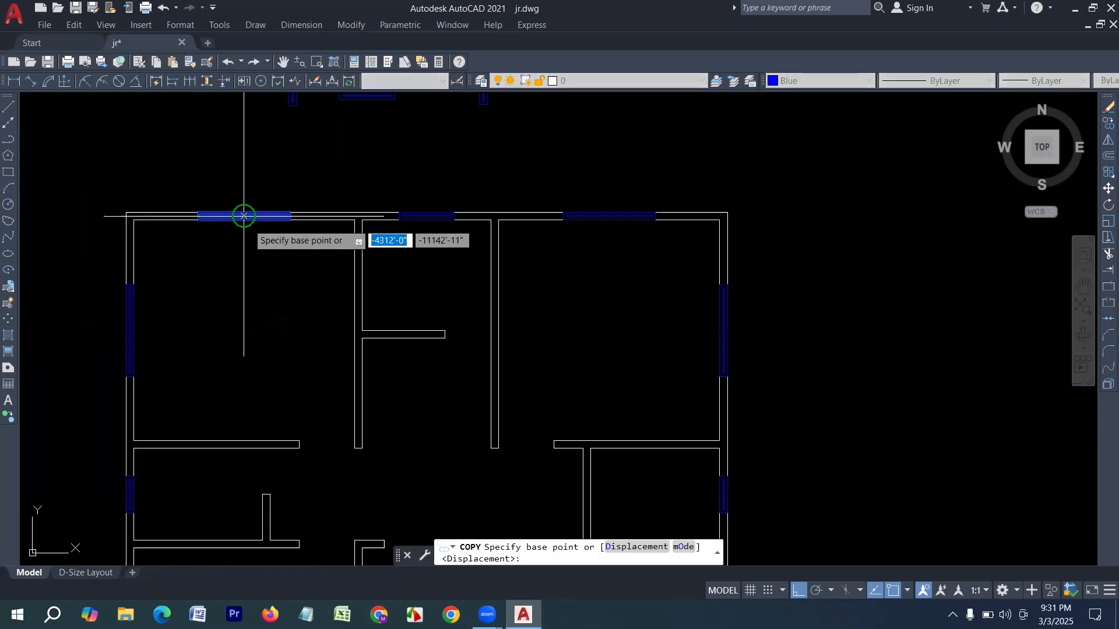
pyautogui.scroll(3, 243, 216)
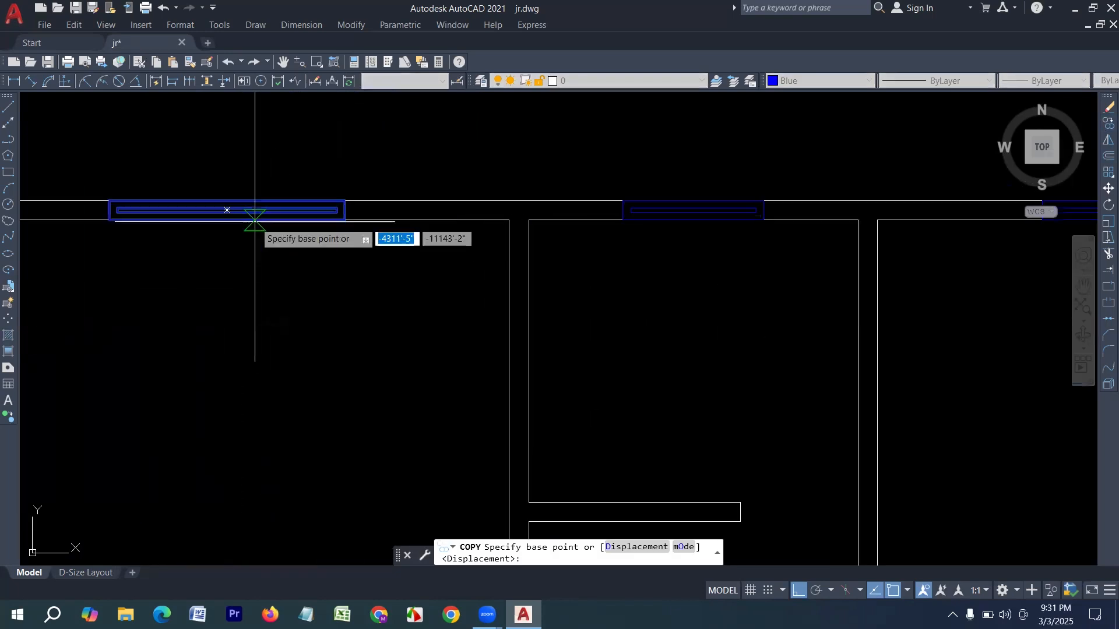
pyautogui.click(227, 210)
pyautogui.scroll(-3, 227, 209)
pyautogui.scroll(4, 312, 376)
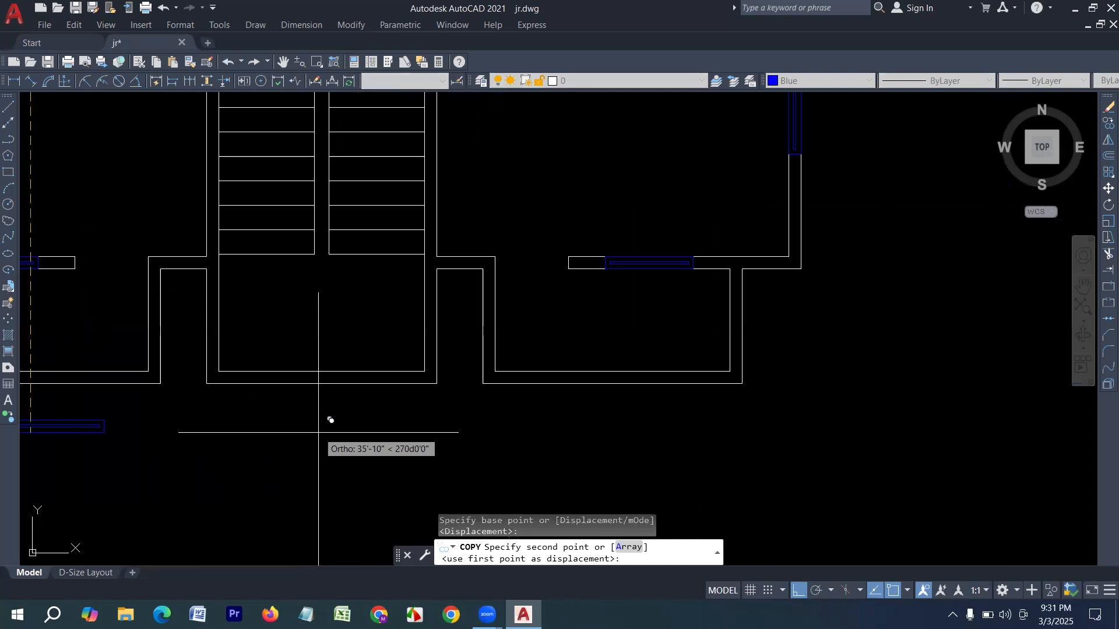
pyautogui.click(320, 378)
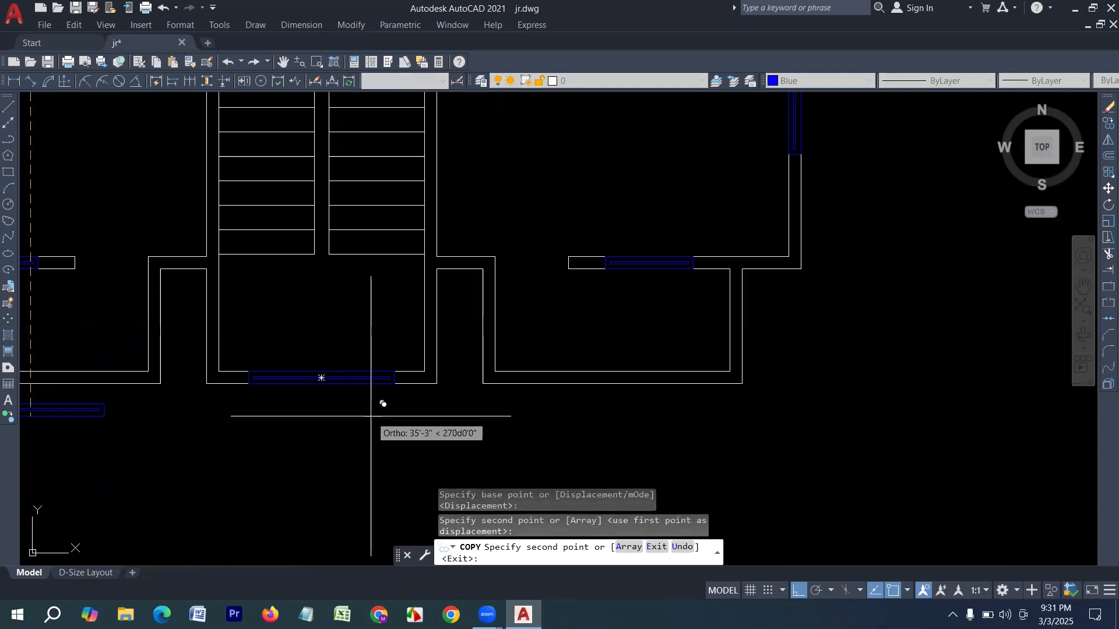
pyautogui.press('Escape')
pyautogui.scroll(-5, 371, 416)
pyautogui.scroll(2, 443, 378)
pyautogui.scroll(-4, 393, 364)
pyautogui.scroll(6, 350, 350)
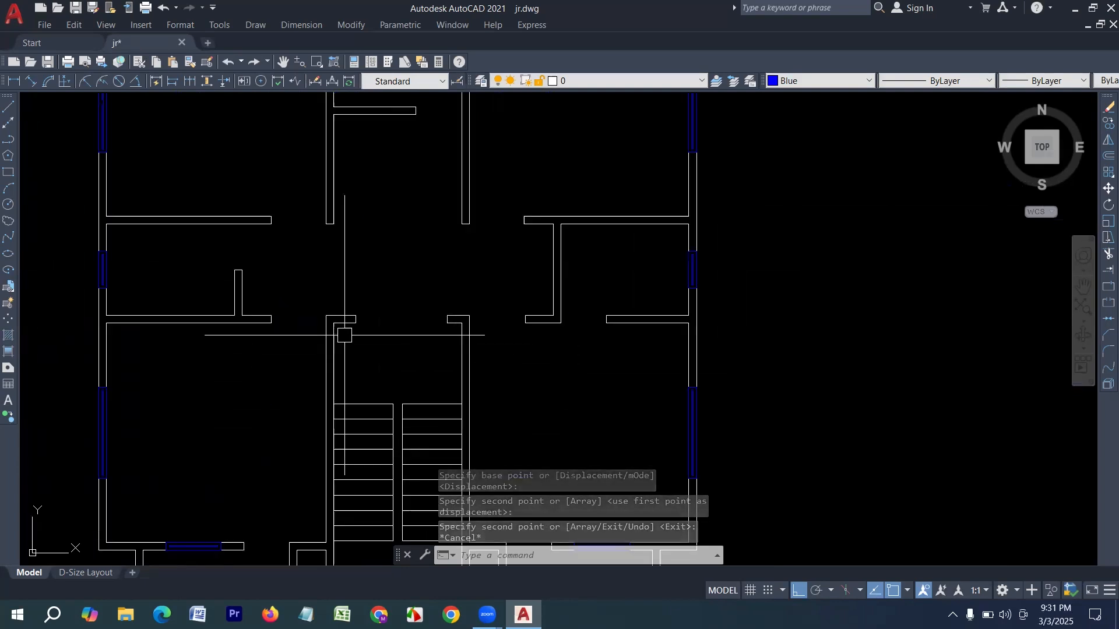
pyautogui.scroll(-4, 344, 335)
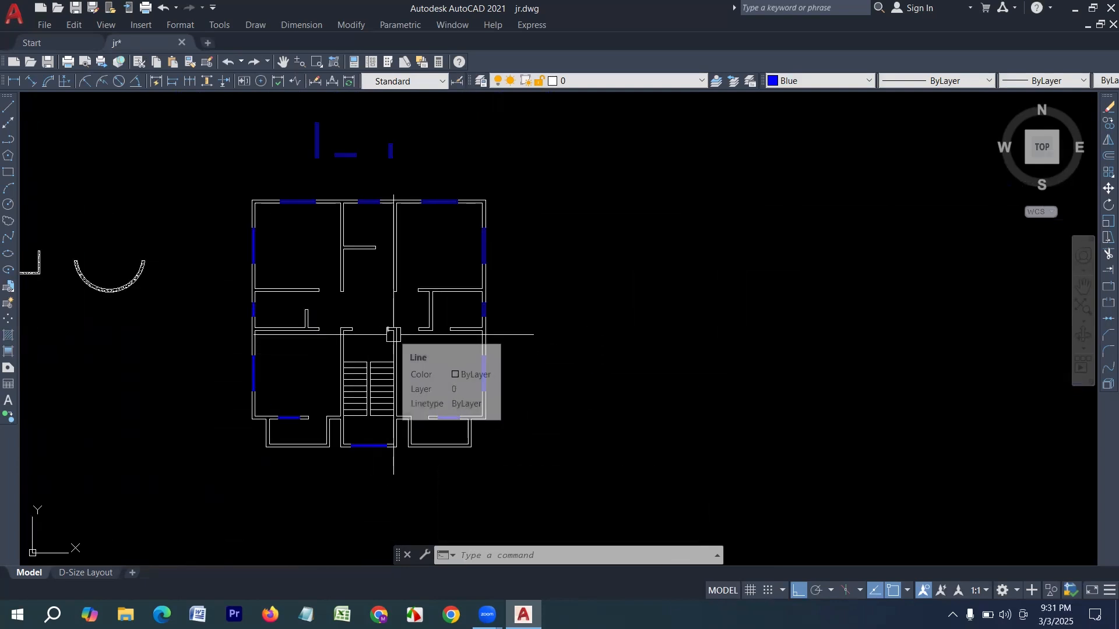
pyautogui.scroll(2, 433, 332)
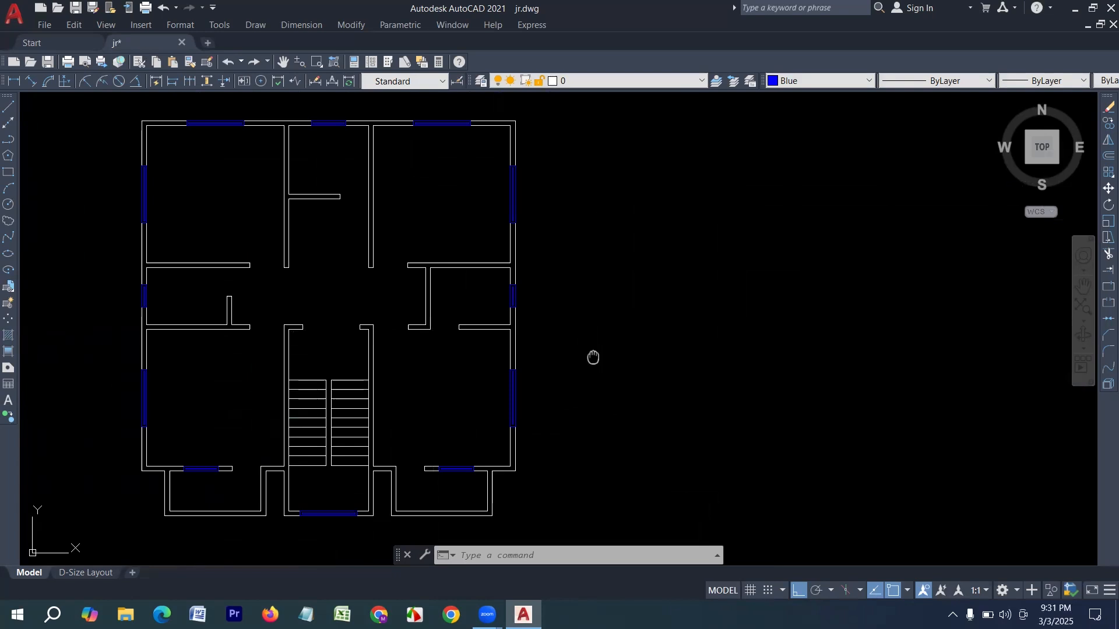
pyautogui.moveTo(593, 357); pyautogui.dragTo(569, 371, button='middle')
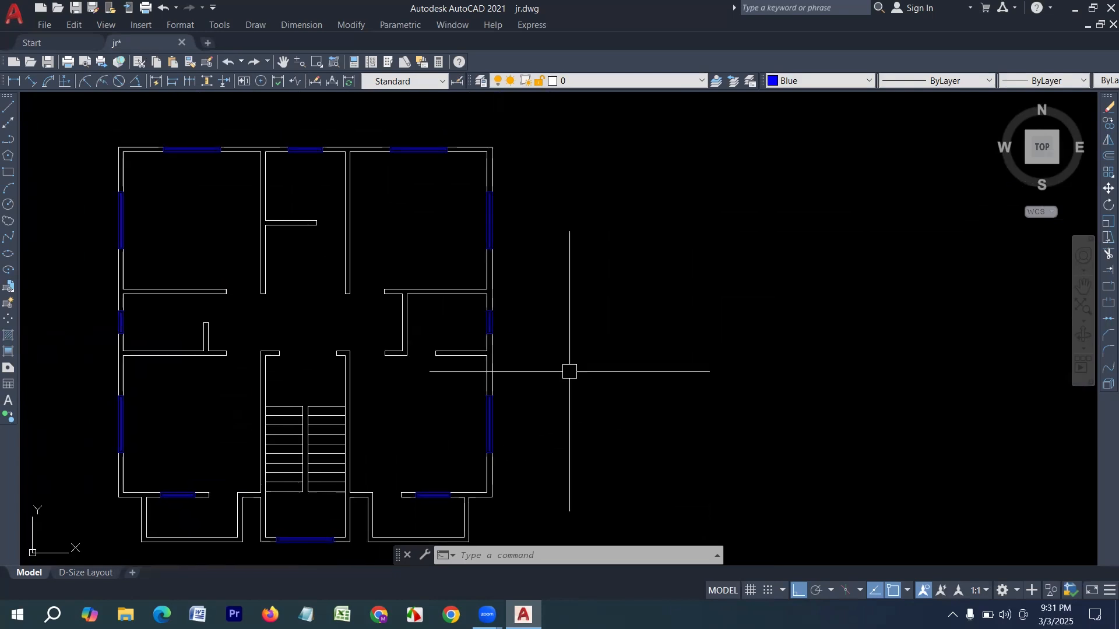
pyautogui.click(10, 109)
pyautogui.moveTo(575, 313); pyautogui.dragTo(517, 362, button='middle')
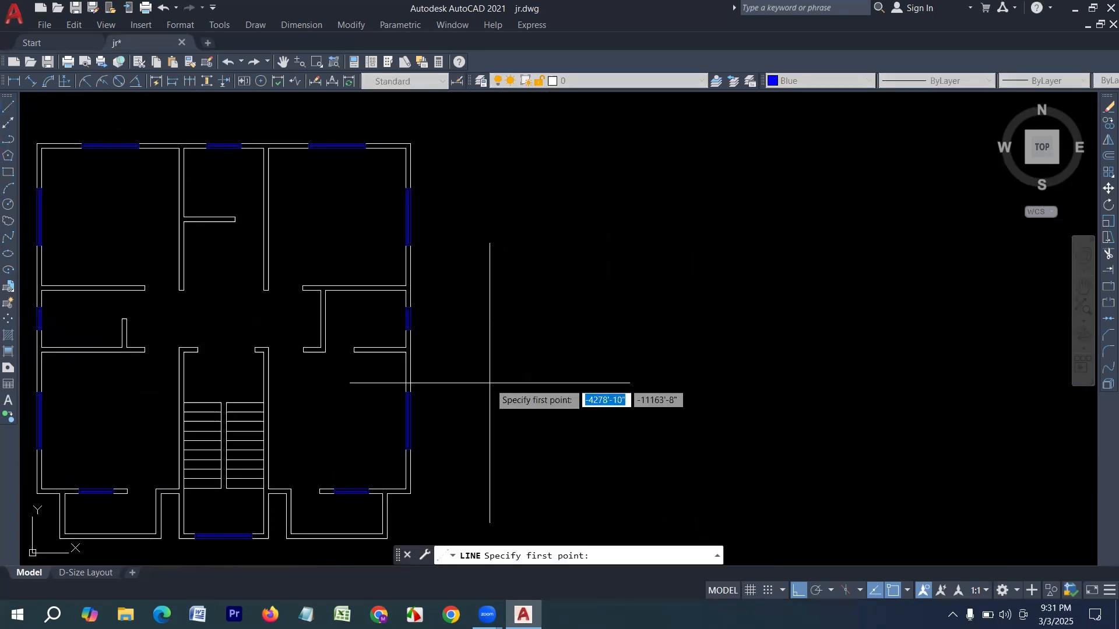
pyautogui.click(493, 362)
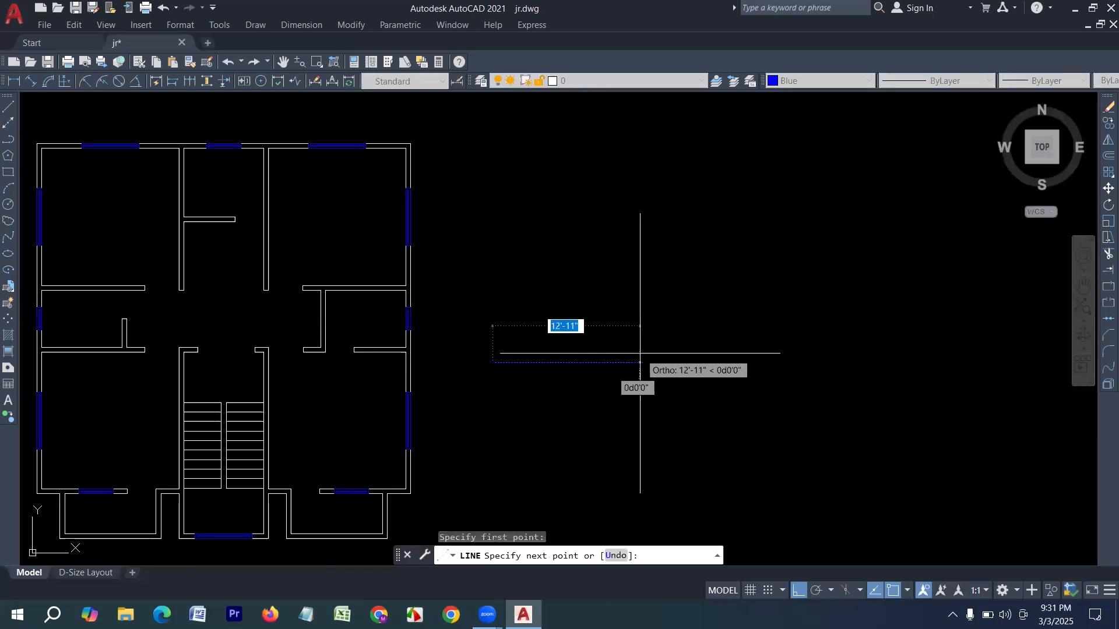
pyautogui.press('Escape')
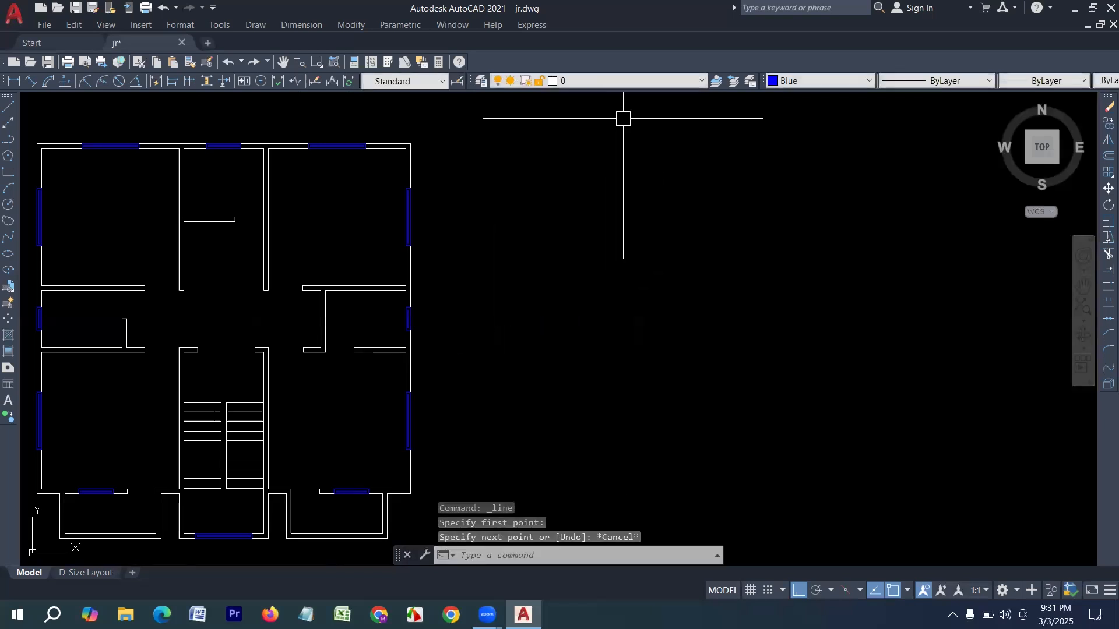
# Set the object colour to ByLayer and draw a 5' horizontal line in the empty space right of the plan
pyautogui.click(823, 81)
pyautogui.click(796, 94)
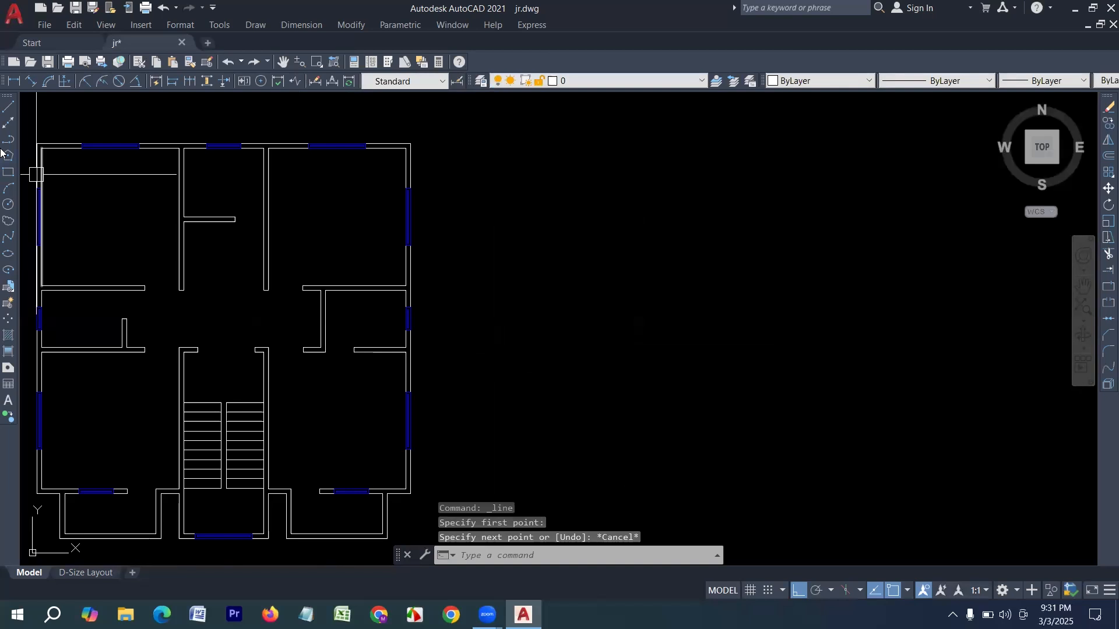
pyautogui.click(8, 108)
pyautogui.click(498, 377)
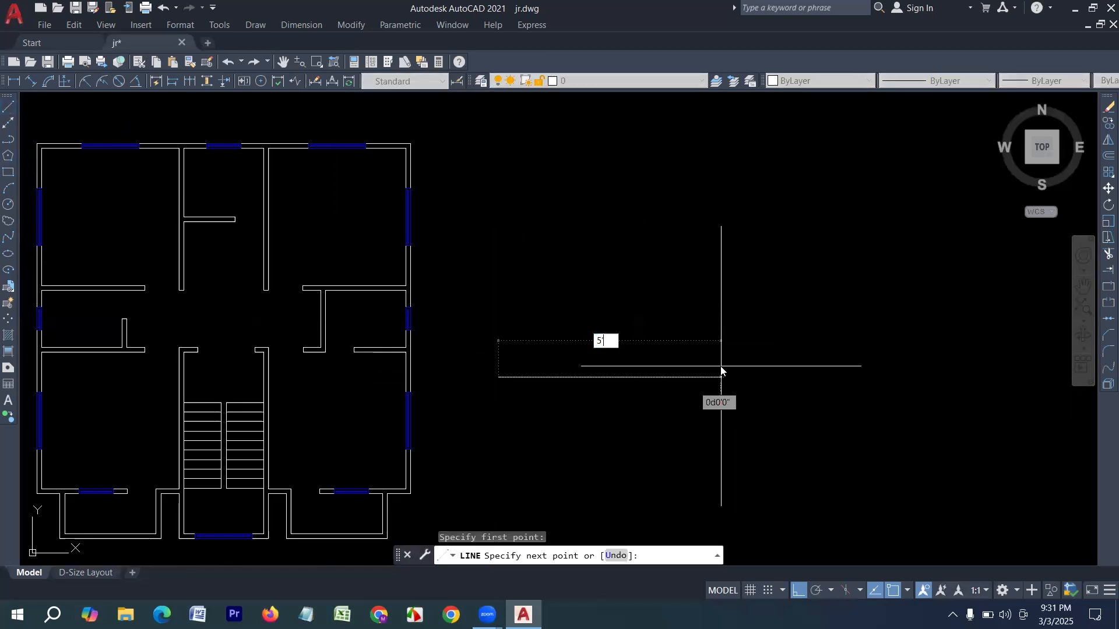
pyautogui.write('5')
pyautogui.press('Return')
pyautogui.press('Return')
# Draw the left door jamb's stepped outline from the 5' line's left end: 5" up, 2" right, 2" down, 1" right, and down to the line
pyautogui.scroll(4, 495, 377)
pyautogui.press('Return')
pyautogui.click(506, 381)
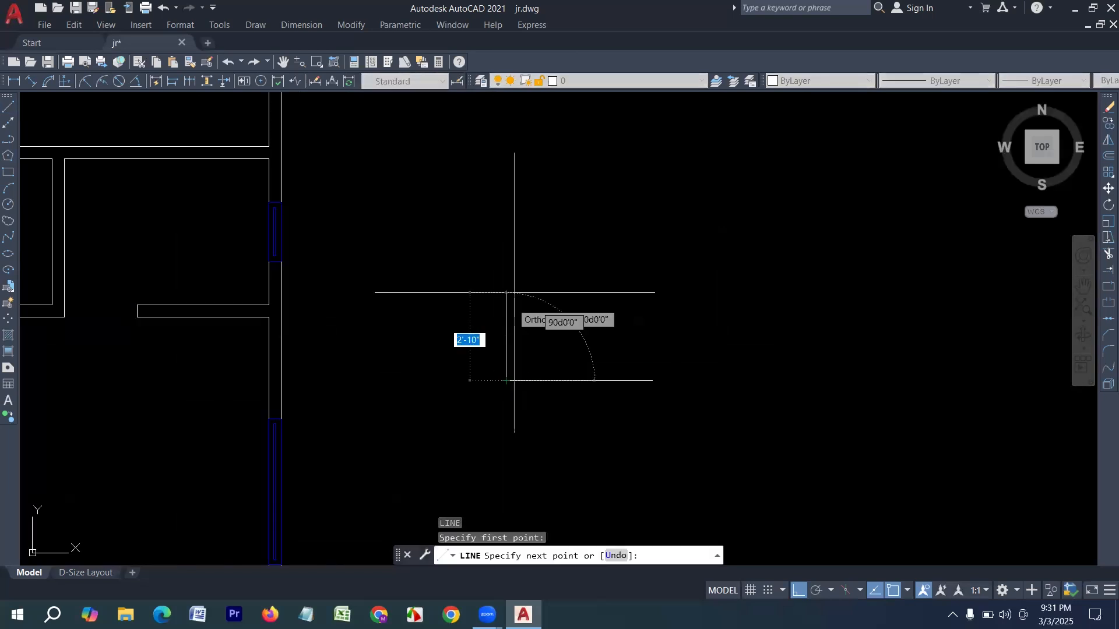
pyautogui.write('5')
pyautogui.press('Return')
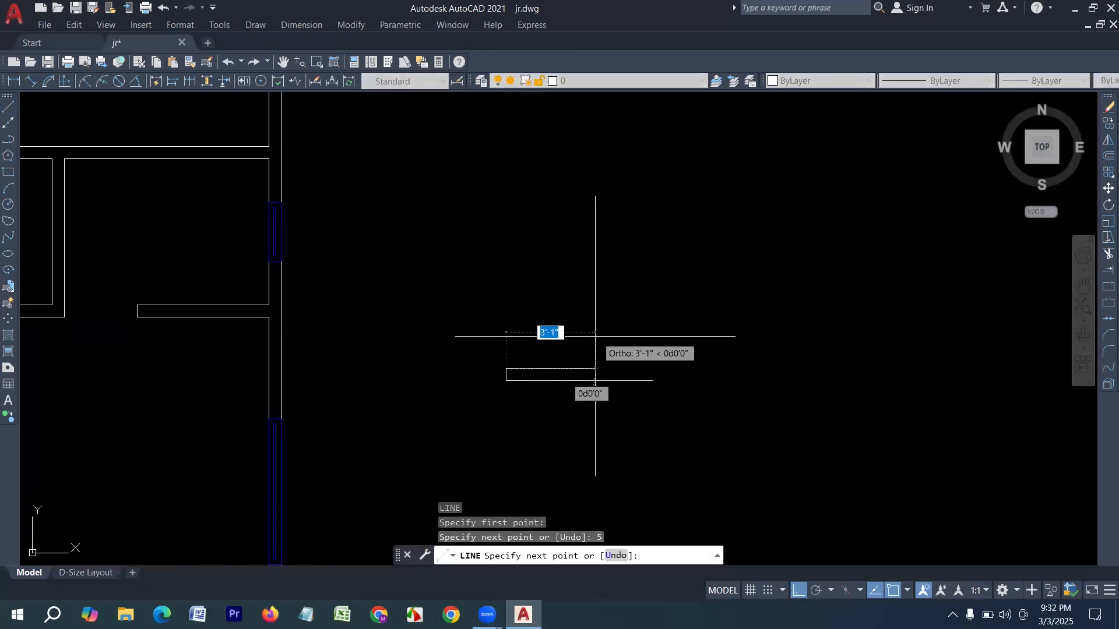
pyautogui.write('2')
pyautogui.press('Return')
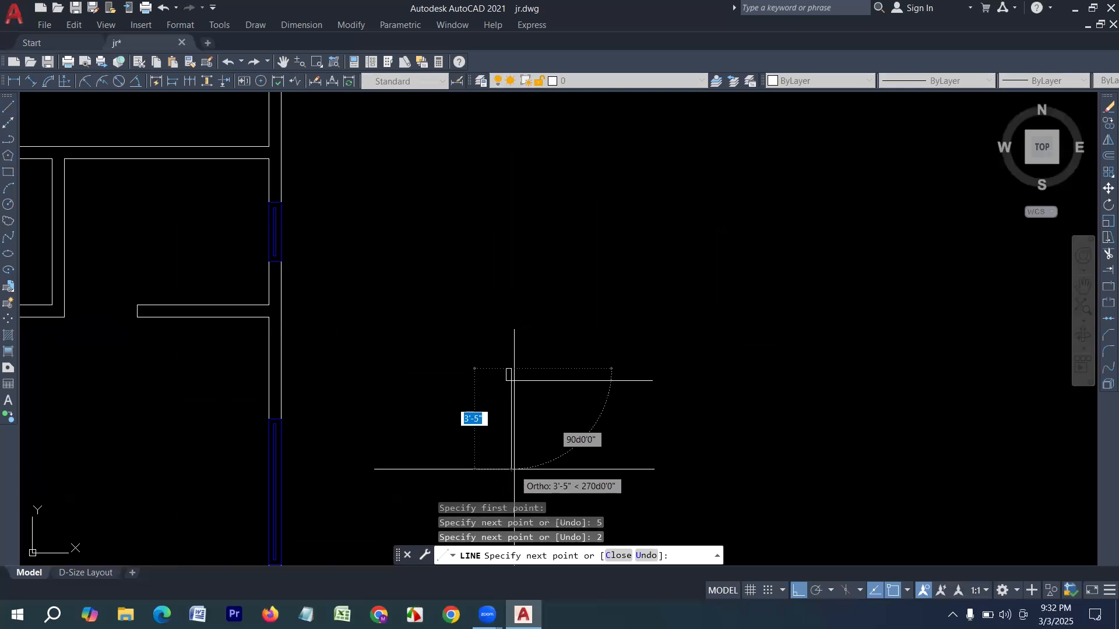
pyautogui.write('2')
pyautogui.press('Return')
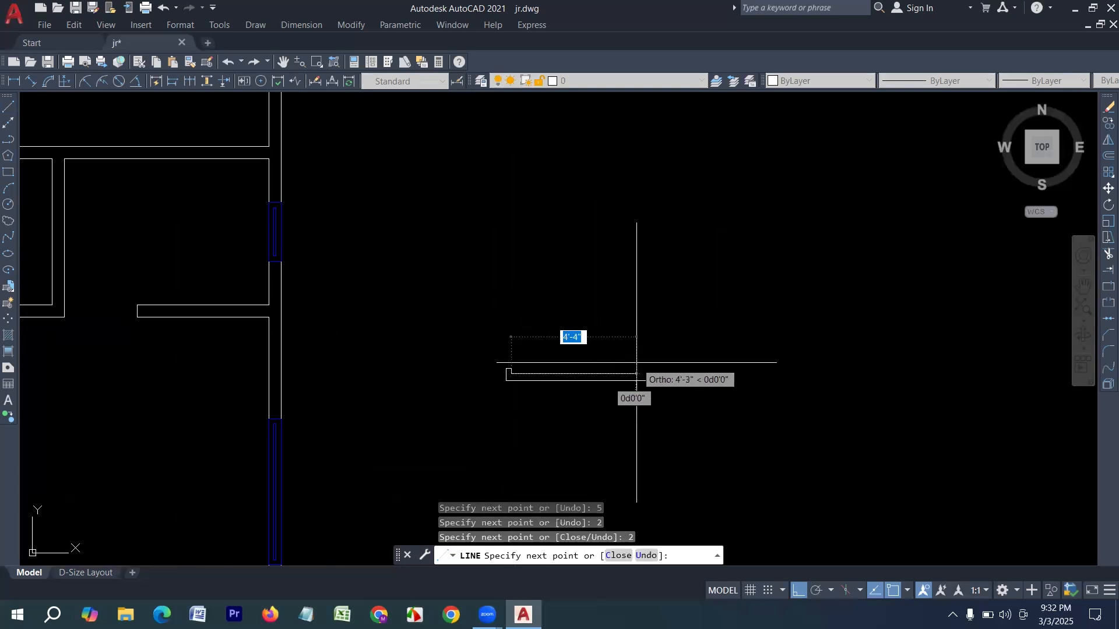
pyautogui.write('1')
pyautogui.press('Return')
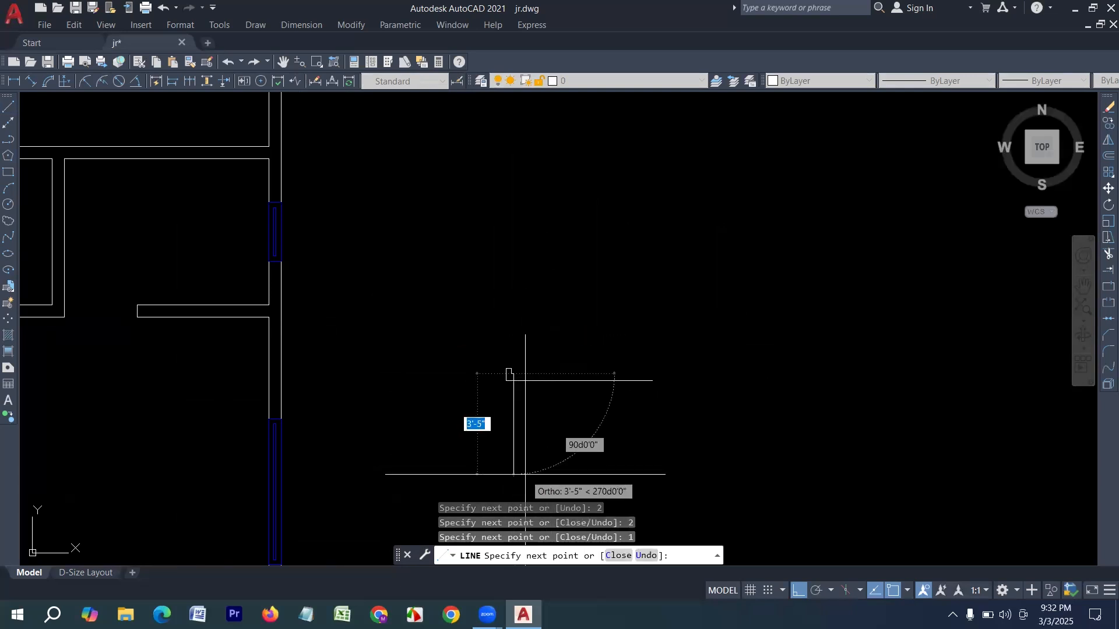
pyautogui.press('Return')
pyautogui.scroll(4, 541, 373)
pyautogui.click(508, 387)
pyautogui.click(373, 340)
pyautogui.press('Escape')
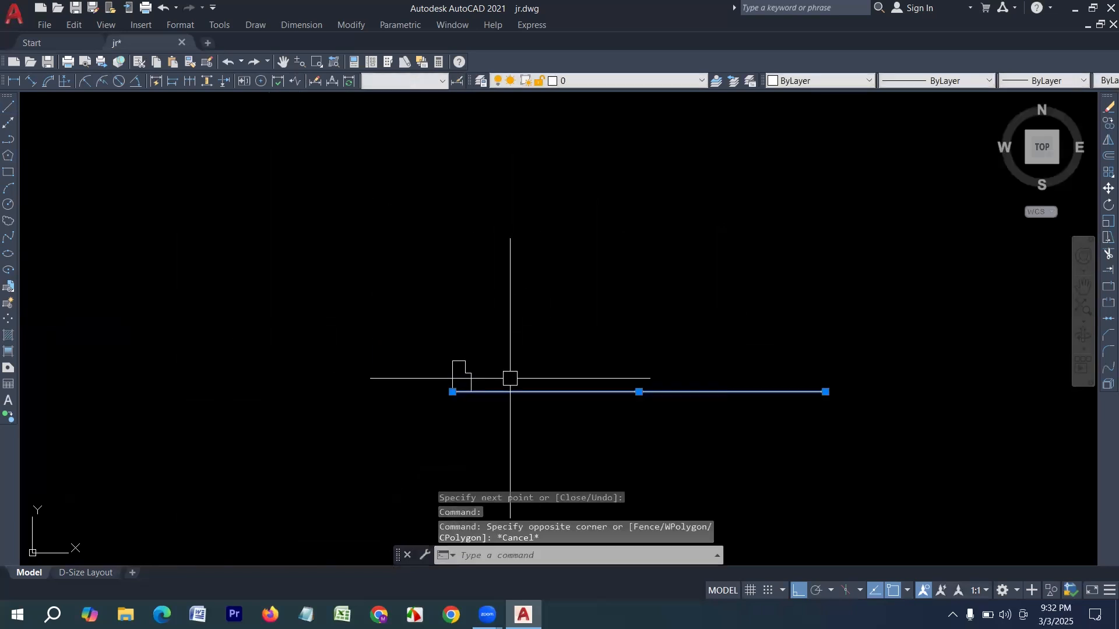
pyautogui.press('Escape')
# Mirror the jamb outline about a vertical axis through the 5' line's midpoint, keeping the original
pyautogui.click(404, 324)
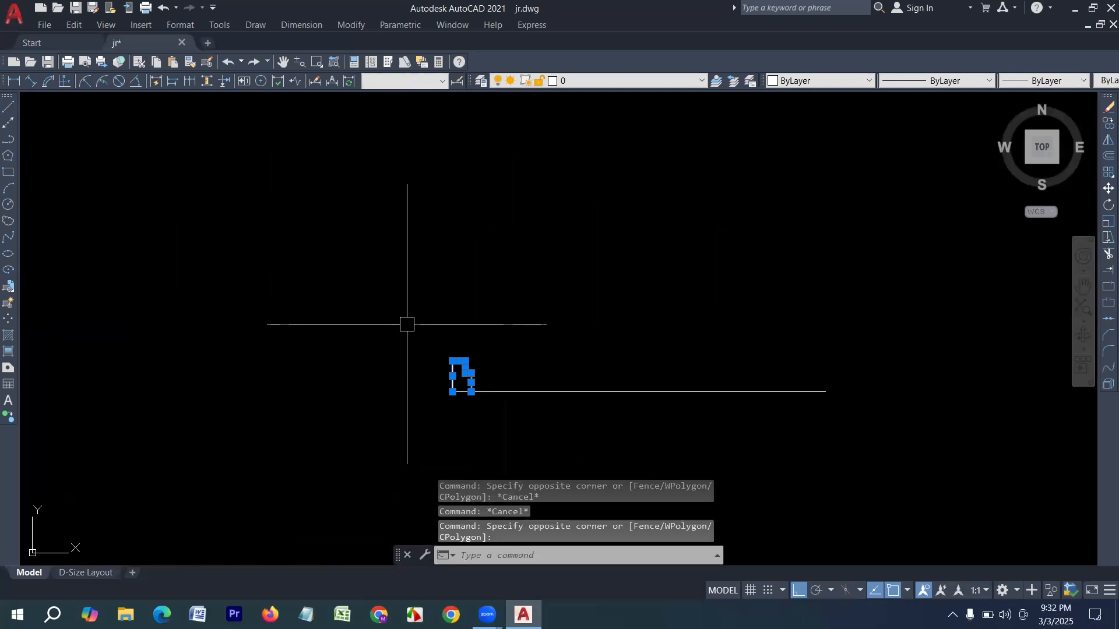
pyautogui.write('mi')
pyautogui.press('Return')
pyautogui.scroll(-4, 373, 349)
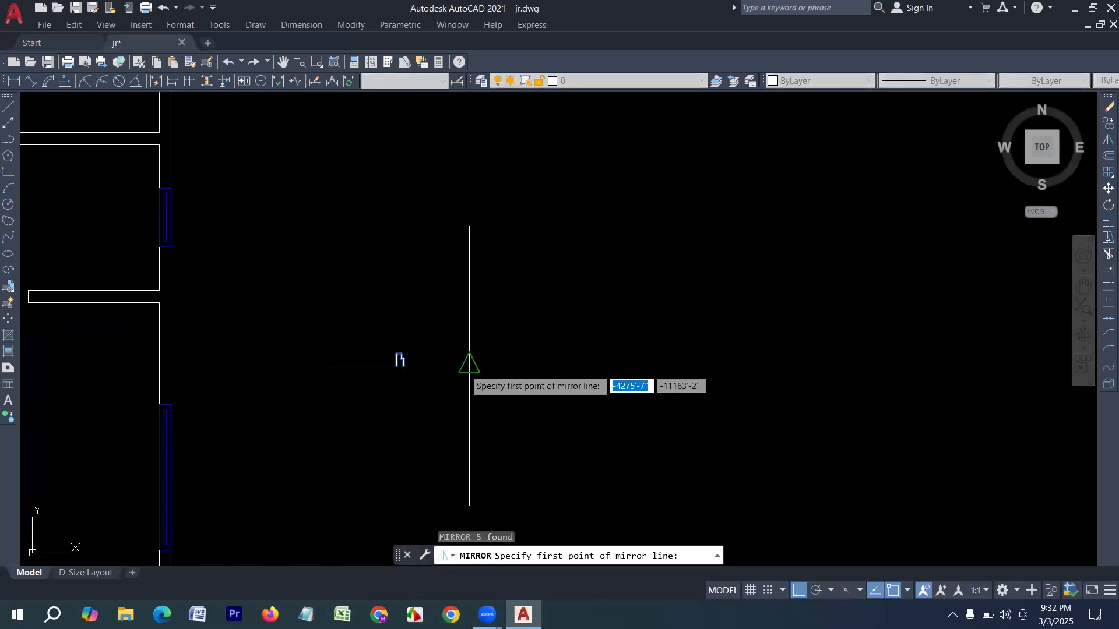
pyautogui.click(469, 366)
pyautogui.click(469, 316)
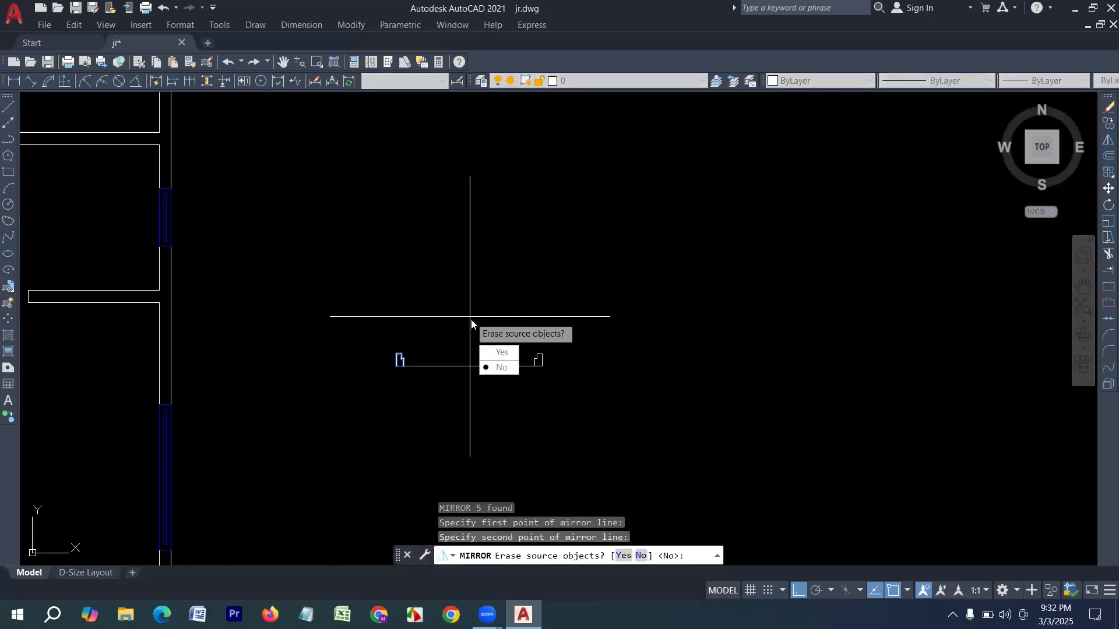
pyautogui.click(496, 370)
# Draw a 7' vertical line upward from the inner corner of the left jamb's notch
pyautogui.scroll(2, 454, 349)
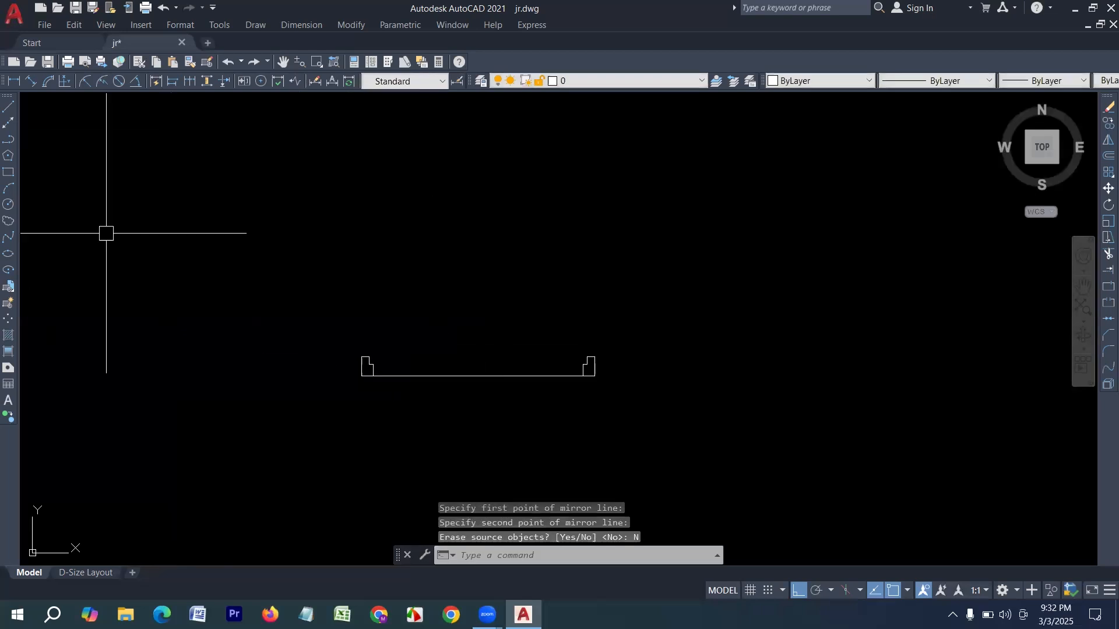
pyautogui.click(10, 108)
pyautogui.scroll(4, 388, 338)
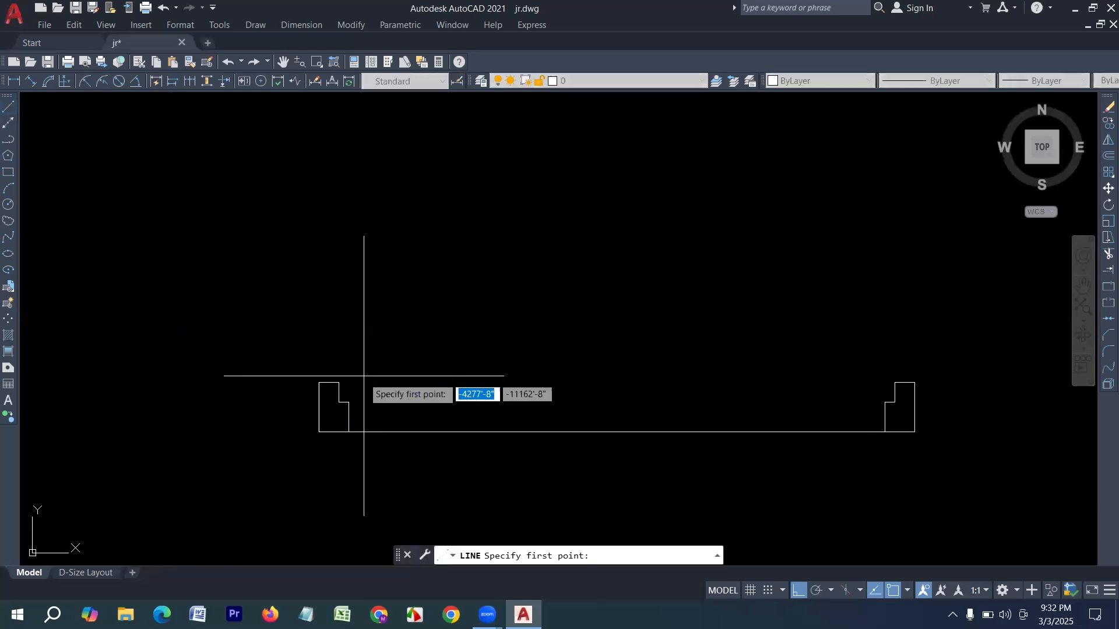
pyautogui.click(337, 402)
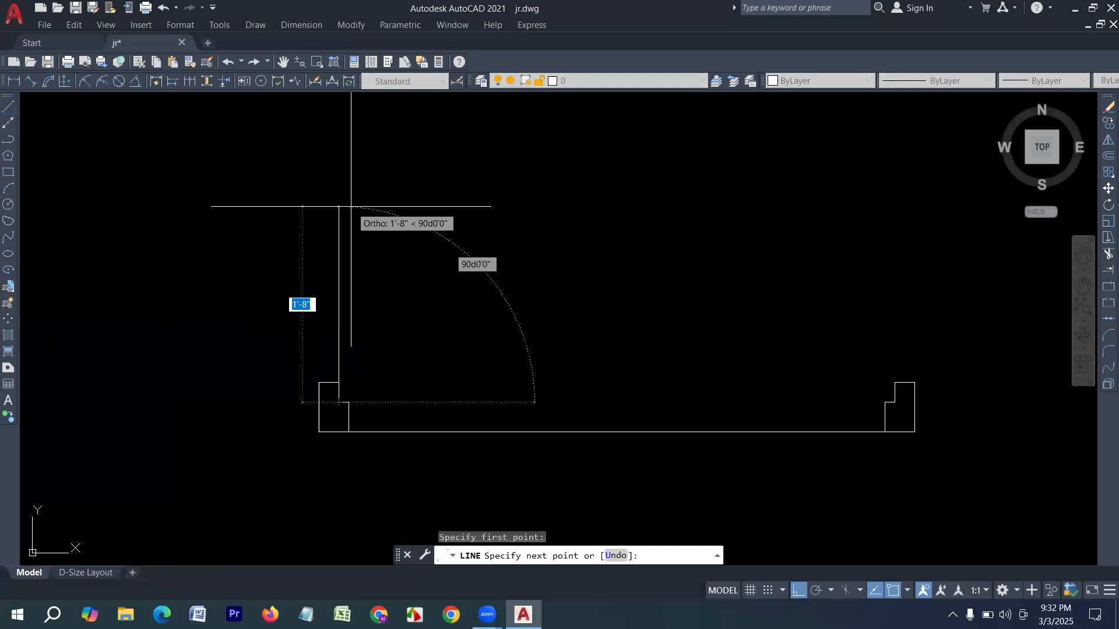
pyautogui.write('7')
pyautogui.press('Return')
pyautogui.press('Return')
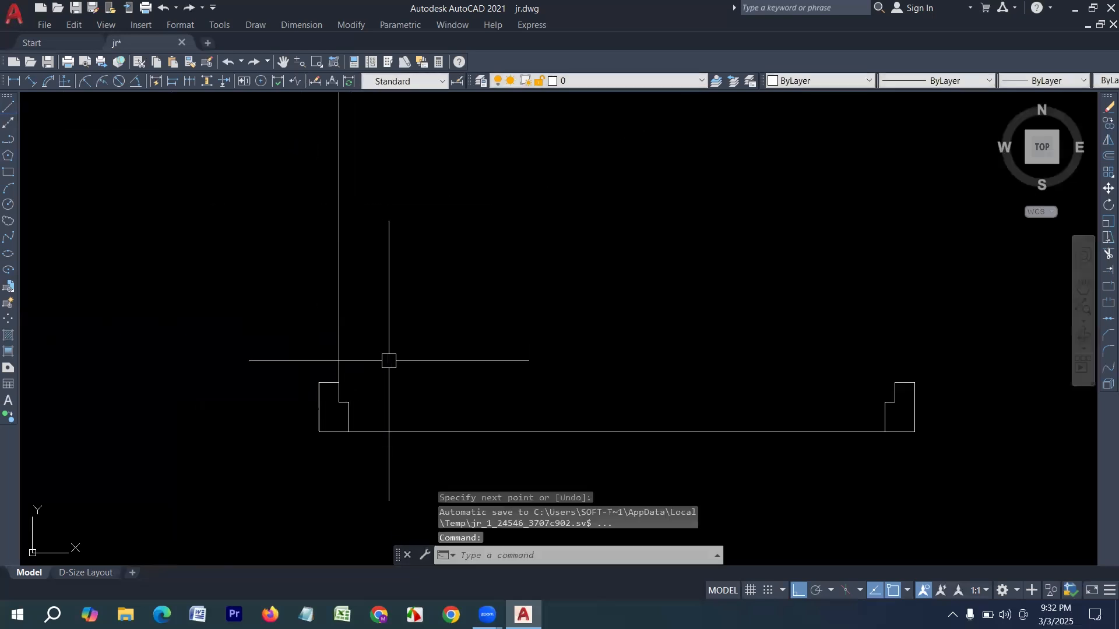
# Offset the vertical line 1" to the right to give the door leaf its thickness
pyautogui.press('Return')
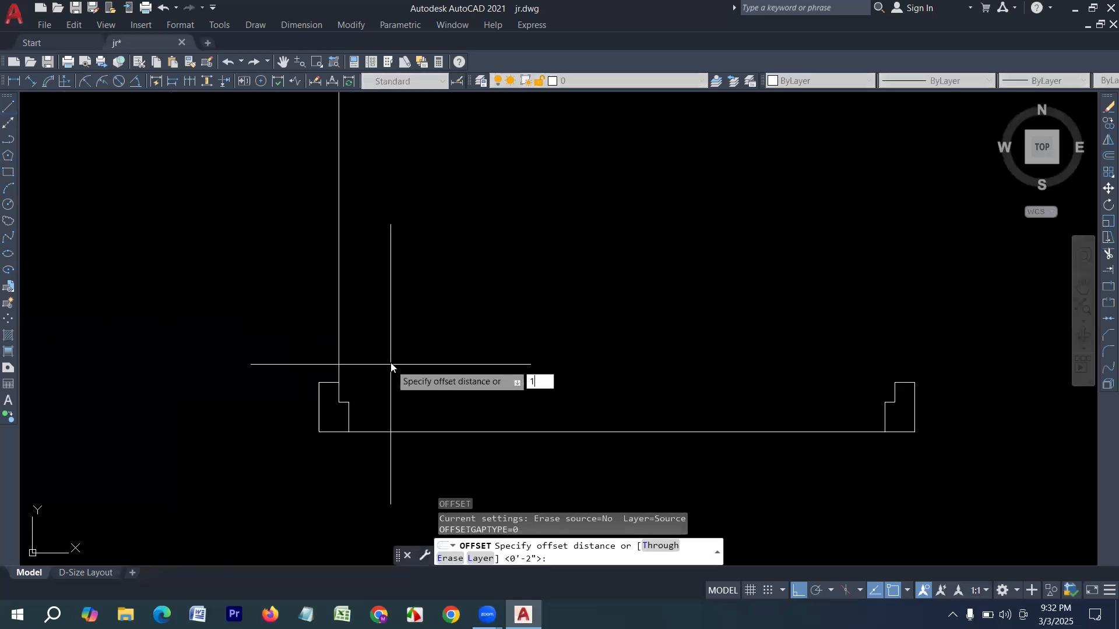
pyautogui.press('Return')
pyautogui.click(340, 343)
pyautogui.click(479, 329)
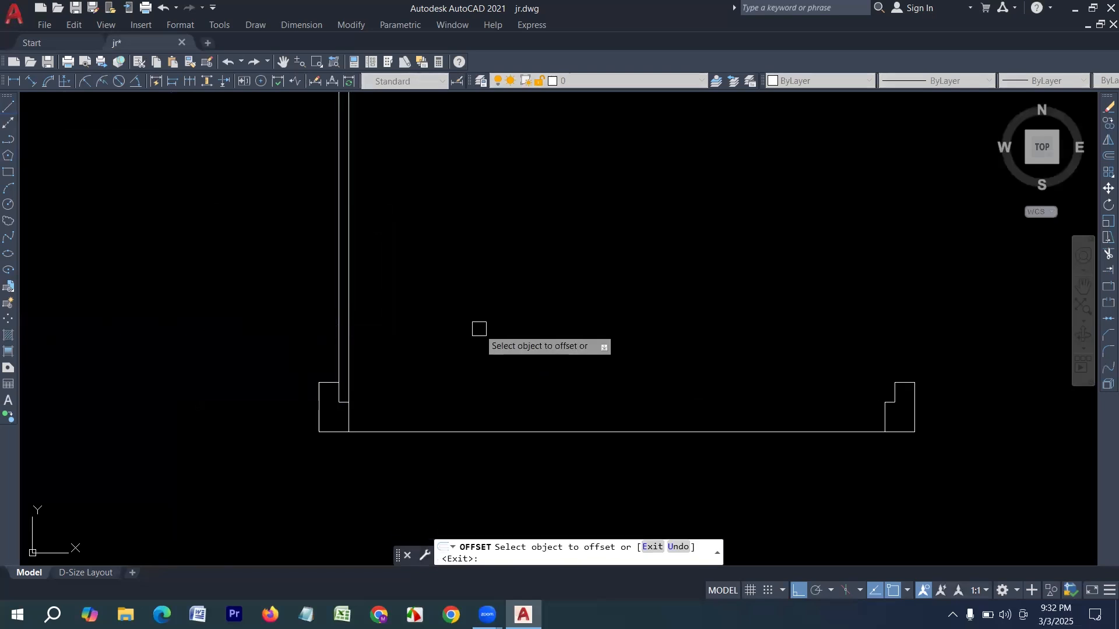
pyautogui.scroll(-2, 332, 392)
pyautogui.press('Escape')
# Mirror the two vertical leaf lines about a vertical axis through the 5' line's midpoint, keeping the originals
pyautogui.click(348, 356)
pyautogui.click(213, 316)
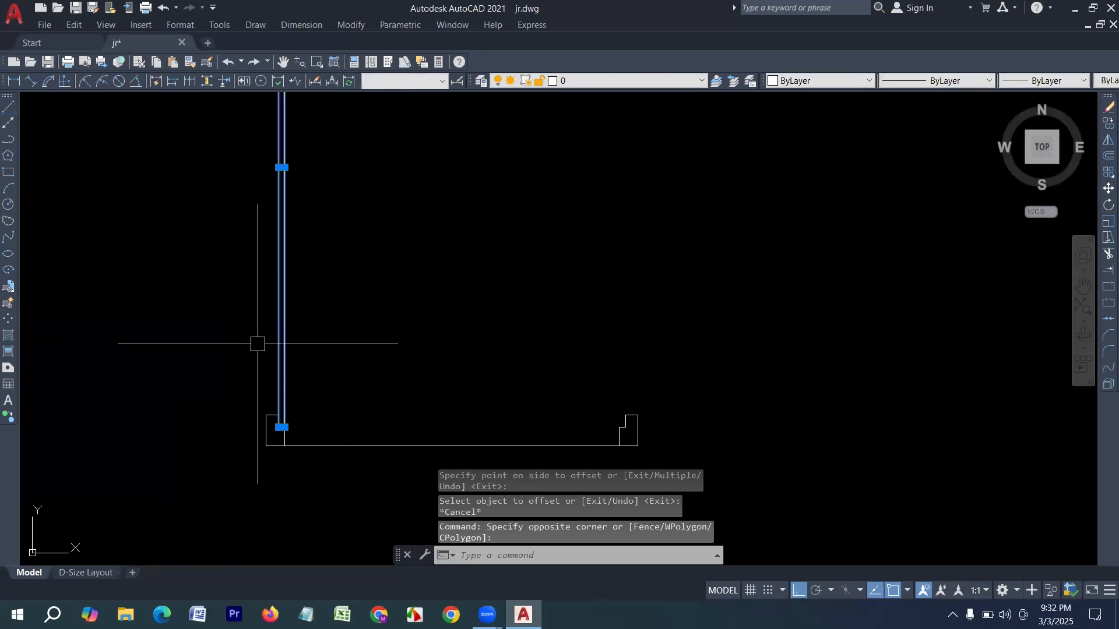
pyautogui.write('mi')
pyautogui.press('Return')
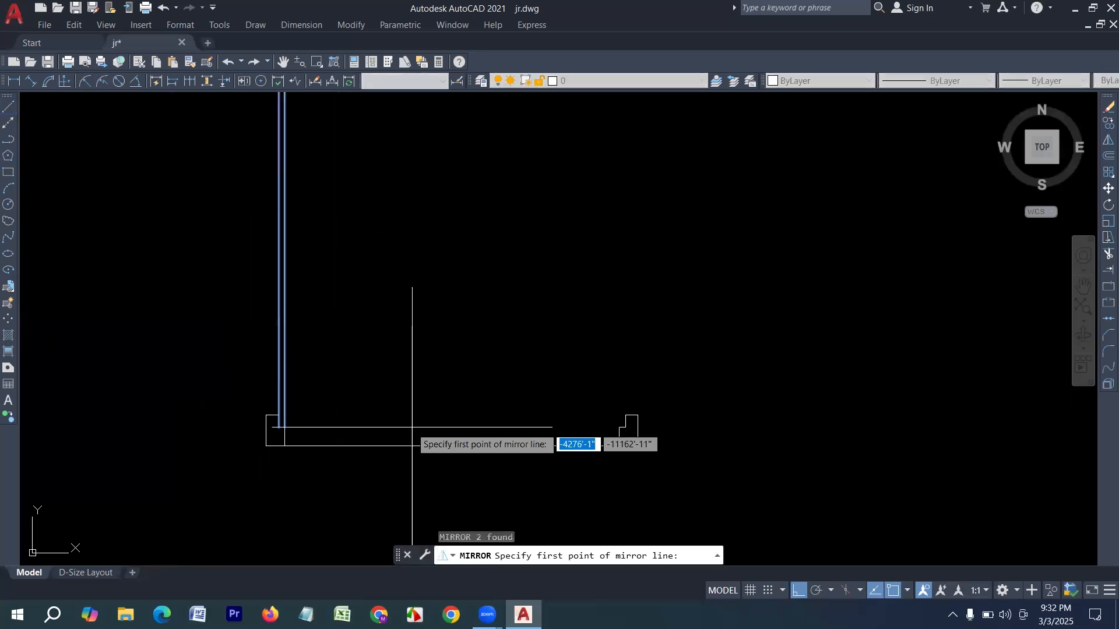
pyautogui.click(452, 446)
pyautogui.click(457, 341)
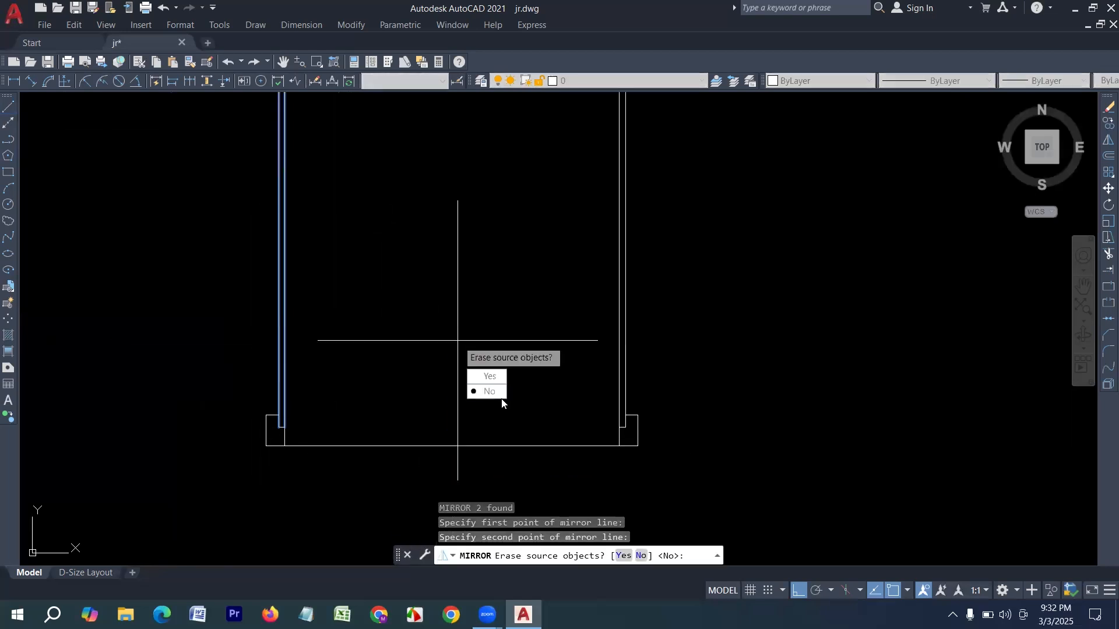
pyautogui.write('n')
pyautogui.press('Return')
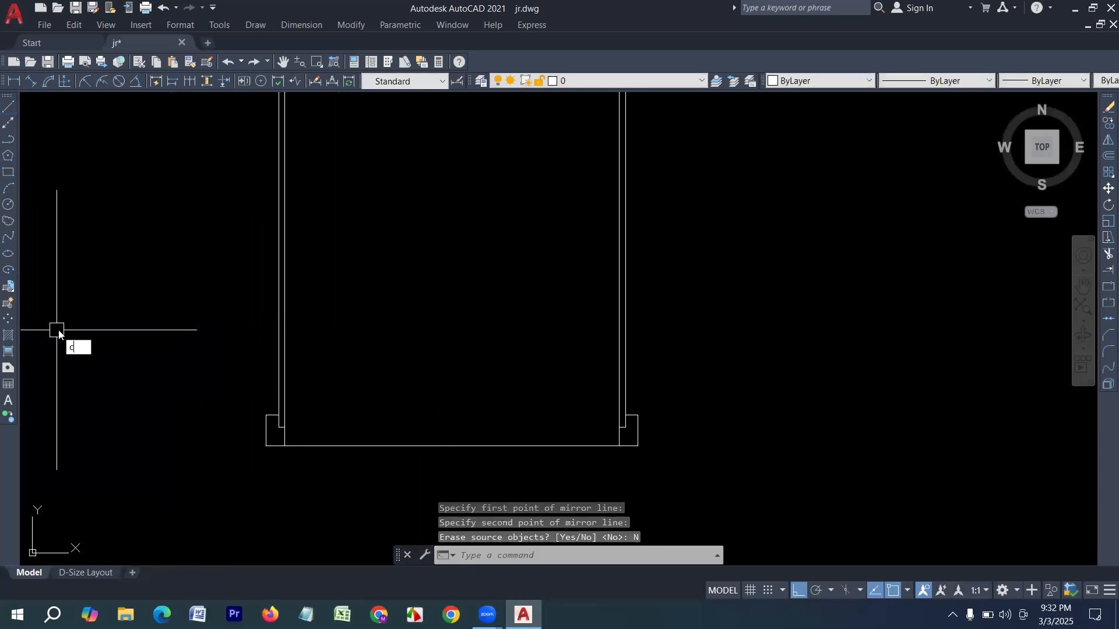
# Draw a circle of about 2'-4" radius centred on the left jamb's upper inner corner, reaching the 5' line's midpoint
pyautogui.write('c')
pyautogui.press('Return')
pyautogui.scroll(5, 279, 432)
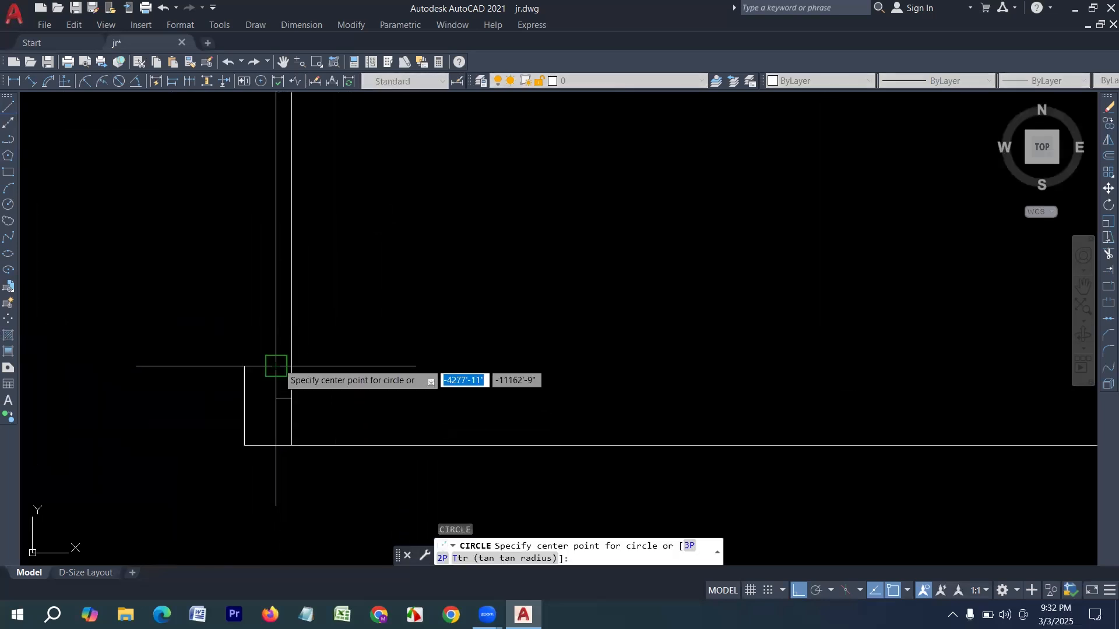
pyautogui.click(275, 366)
pyautogui.scroll(-4, 525, 395)
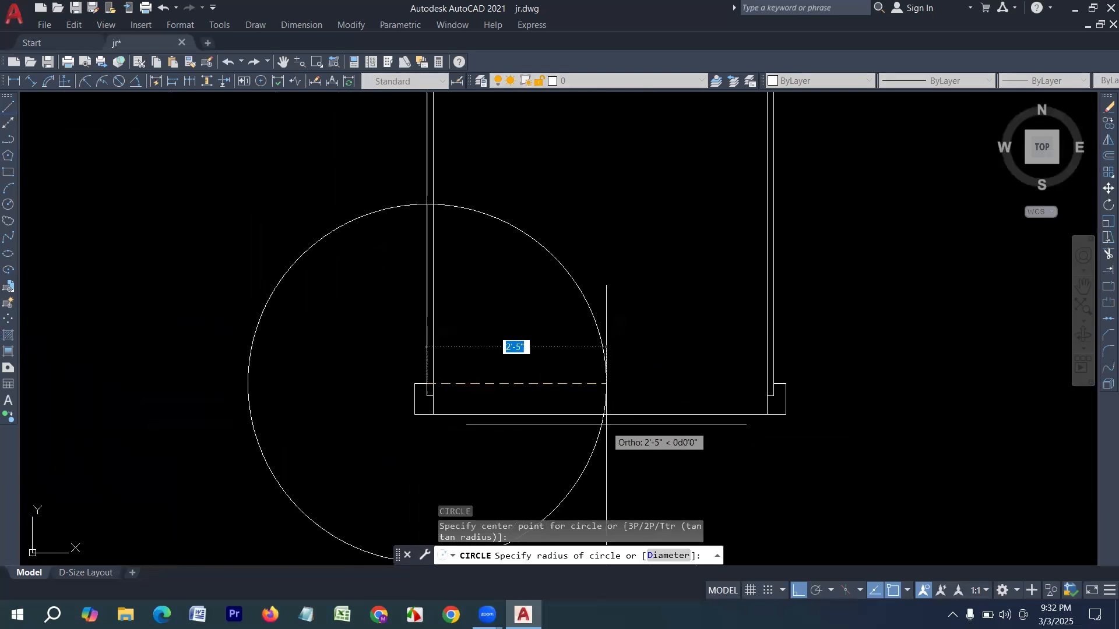
pyautogui.click(603, 396)
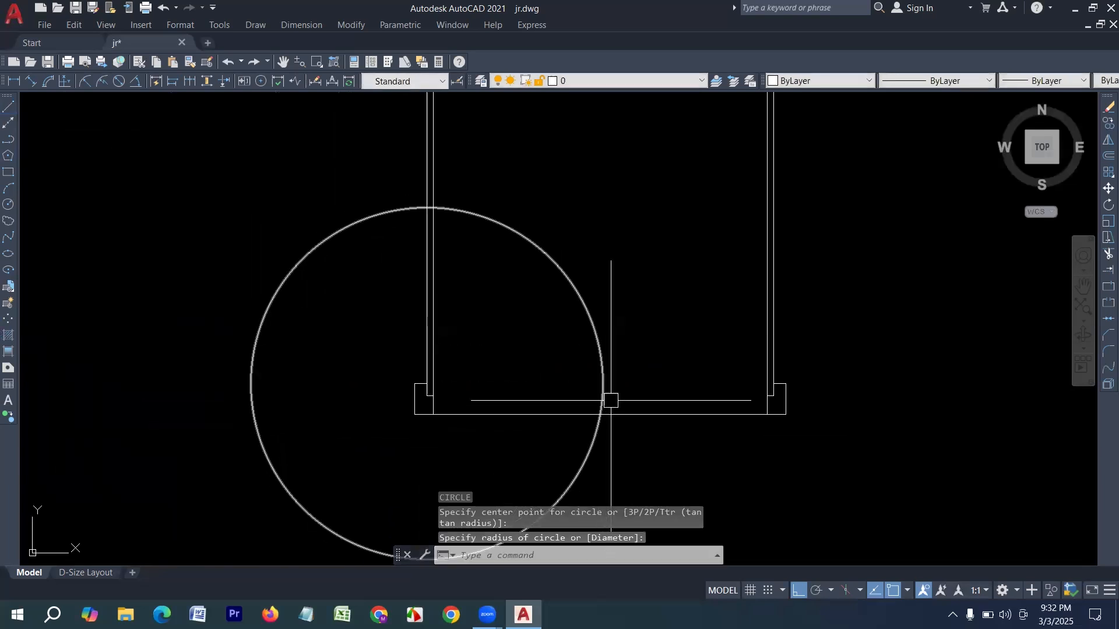
# Draw a matching circle centred on the right jamb's upper inner corner, reaching the 5' line's midpoint
pyautogui.press('Return')
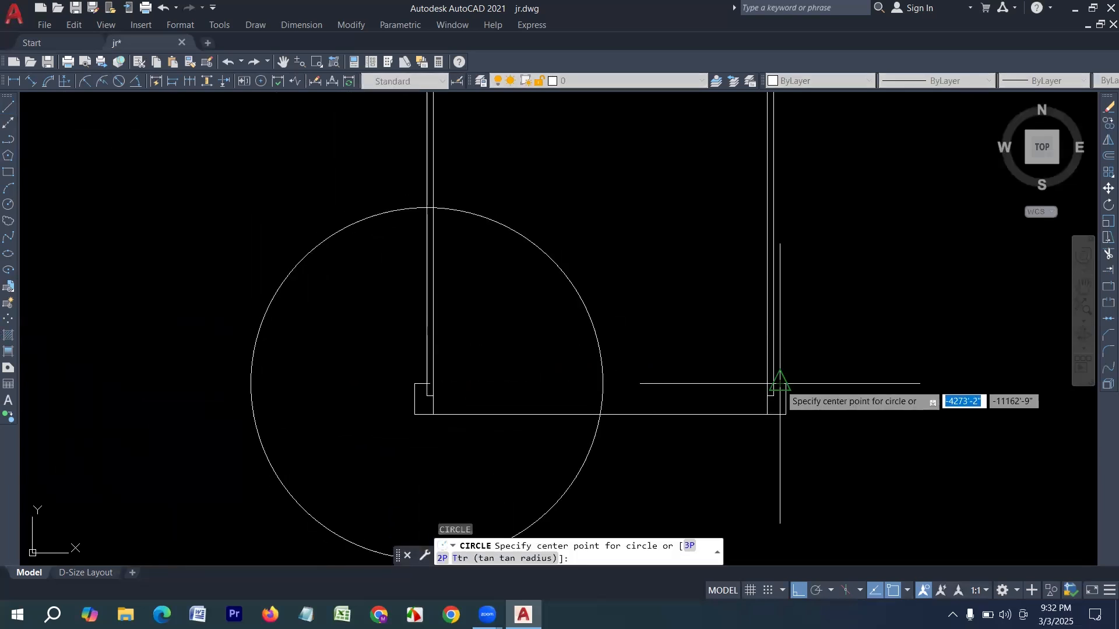
pyautogui.scroll(2, 778, 384)
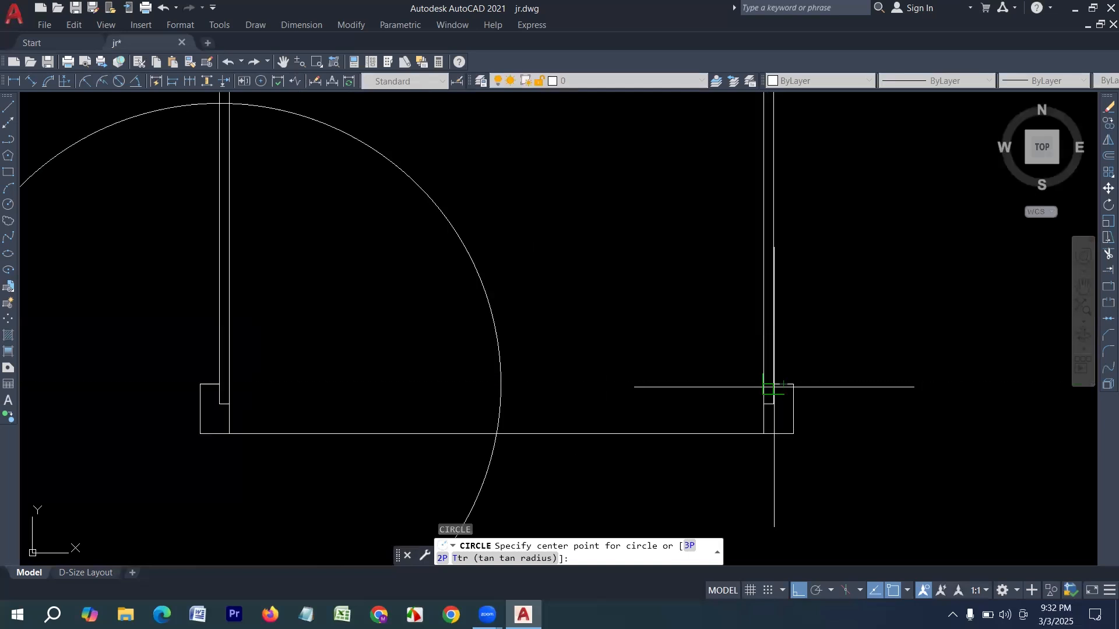
pyautogui.click(774, 386)
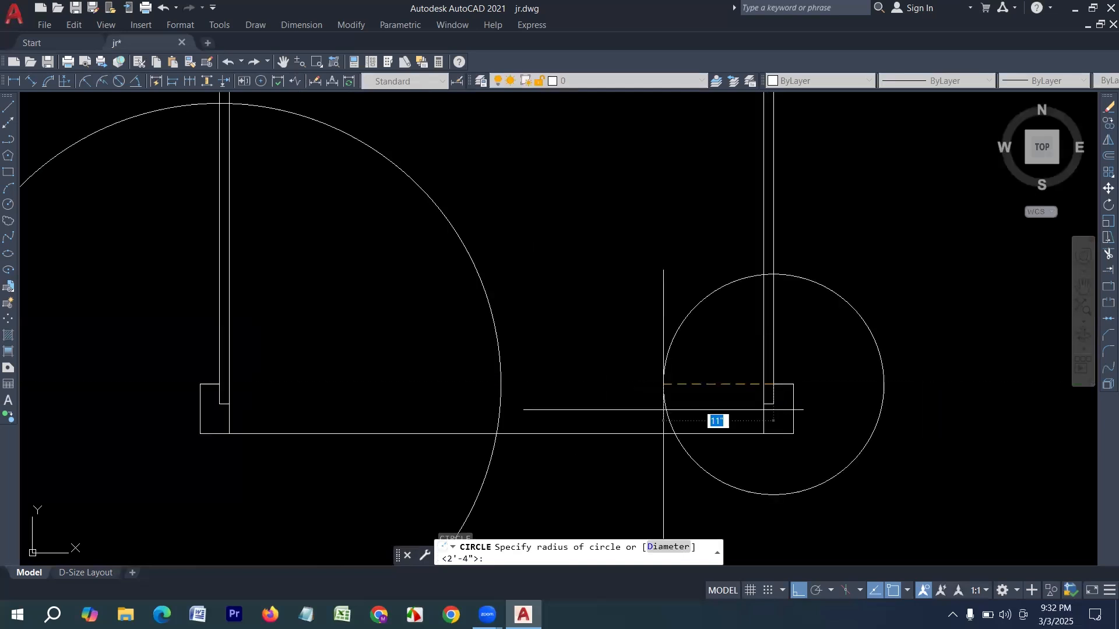
pyautogui.click(496, 435)
# Trim the leaf lines above the circles, cut the circles back to the two inner swing arcs, and remove the base line between the jambs
pyautogui.scroll(-5, 436, 434)
pyautogui.scroll(2, 329, 431)
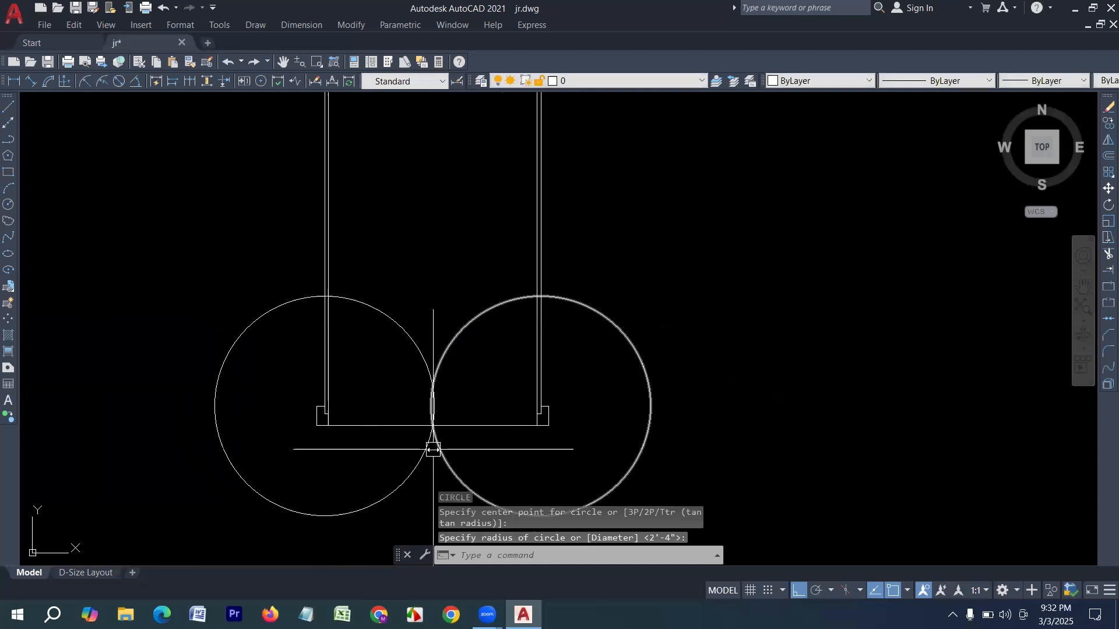
pyautogui.press('Return')
pyautogui.moveTo(576, 230); pyautogui.dragTo(255, 226)
pyautogui.moveTo(240, 294); pyautogui.dragTo(197, 464)
pyautogui.moveTo(479, 467); pyautogui.dragTo(337, 472)
pyautogui.scroll(2, 459, 401)
pyautogui.moveTo(422, 389)
pyautogui.mouseDown()
pyautogui.moveTo(368, 405)
pyautogui.moveTo(334, 487)
pyautogui.moveTo(344, 466)
pyautogui.mouseUp()
pyautogui.scroll(-2, 361, 397)
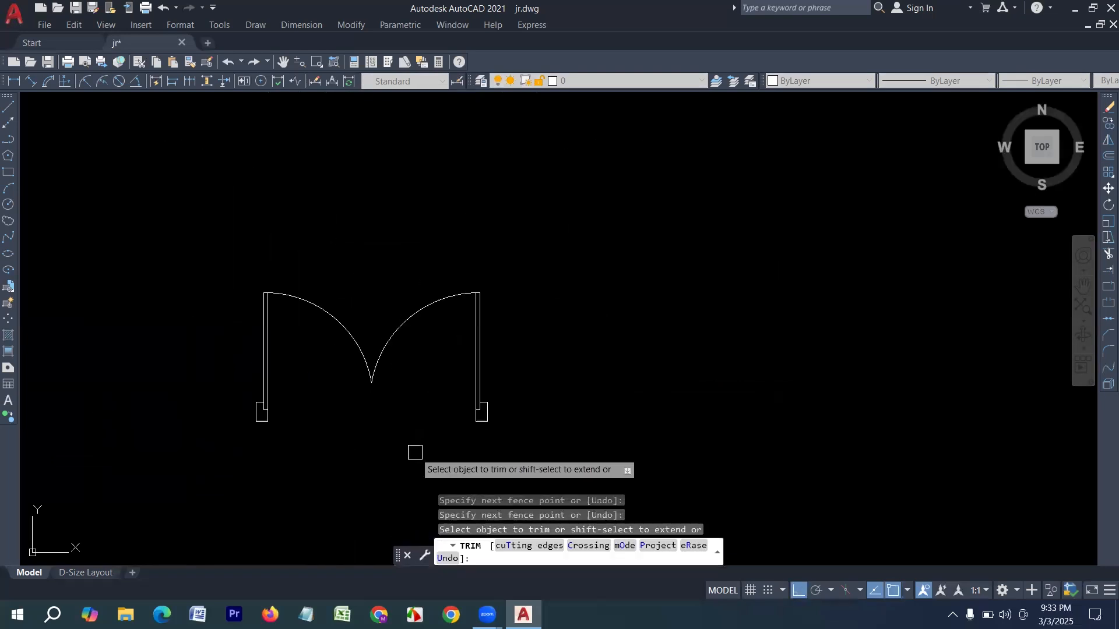
pyautogui.press('Escape')
pyautogui.click(536, 462)
pyautogui.click(250, 370)
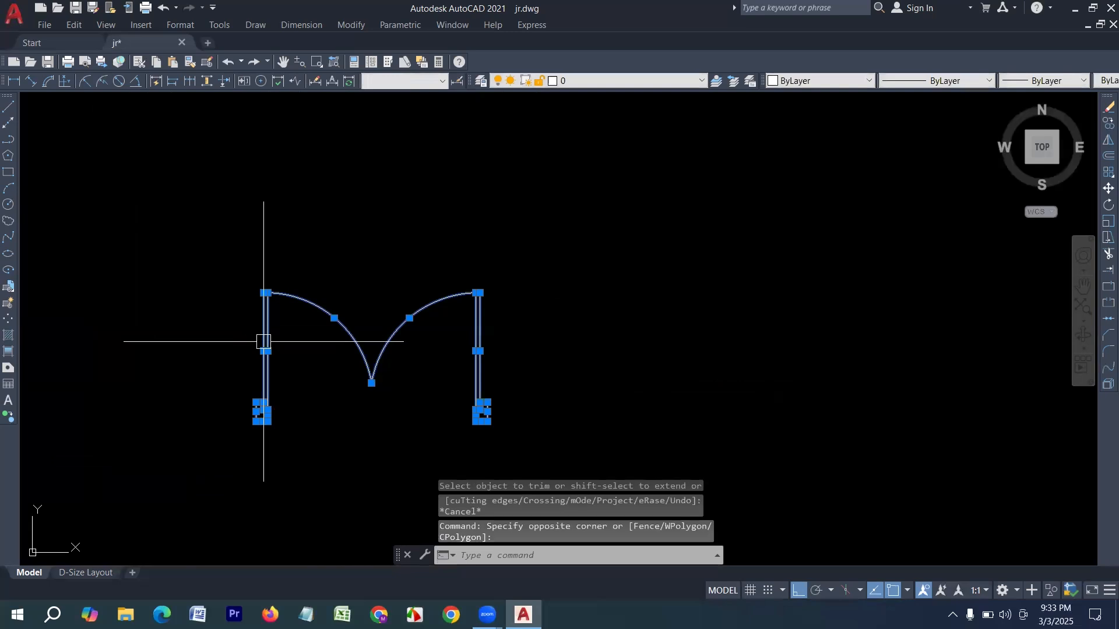
pyautogui.press('Escape')
pyautogui.click(320, 313)
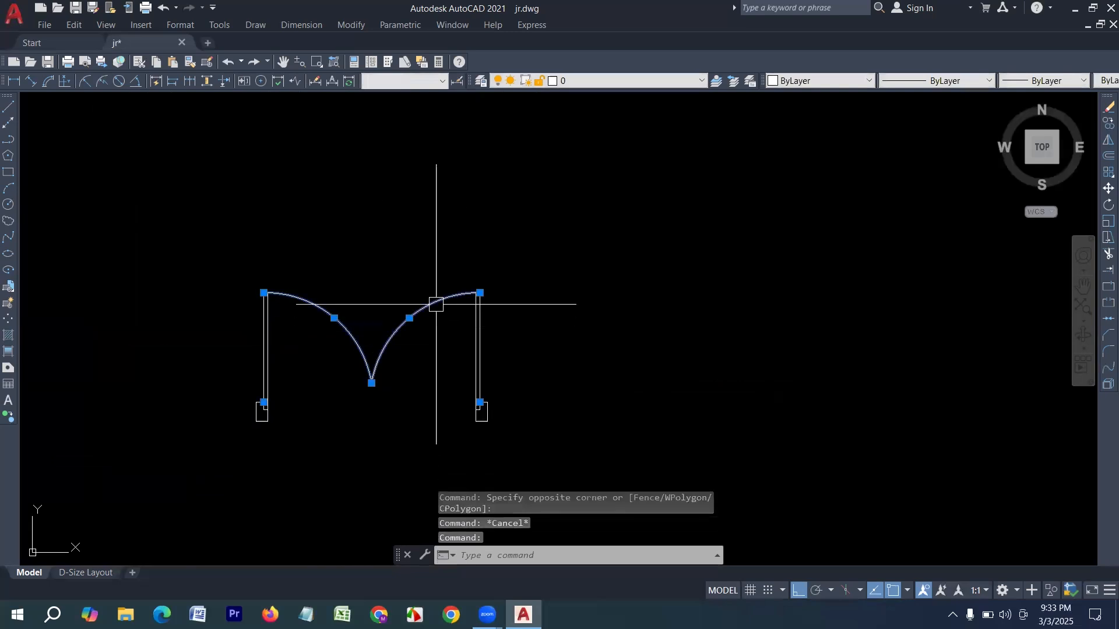
pyautogui.press('Escape')
# Convert the whole double-door symbol into a block named door44
pyautogui.click(544, 439)
pyautogui.click(241, 252)
pyautogui.press('Return')
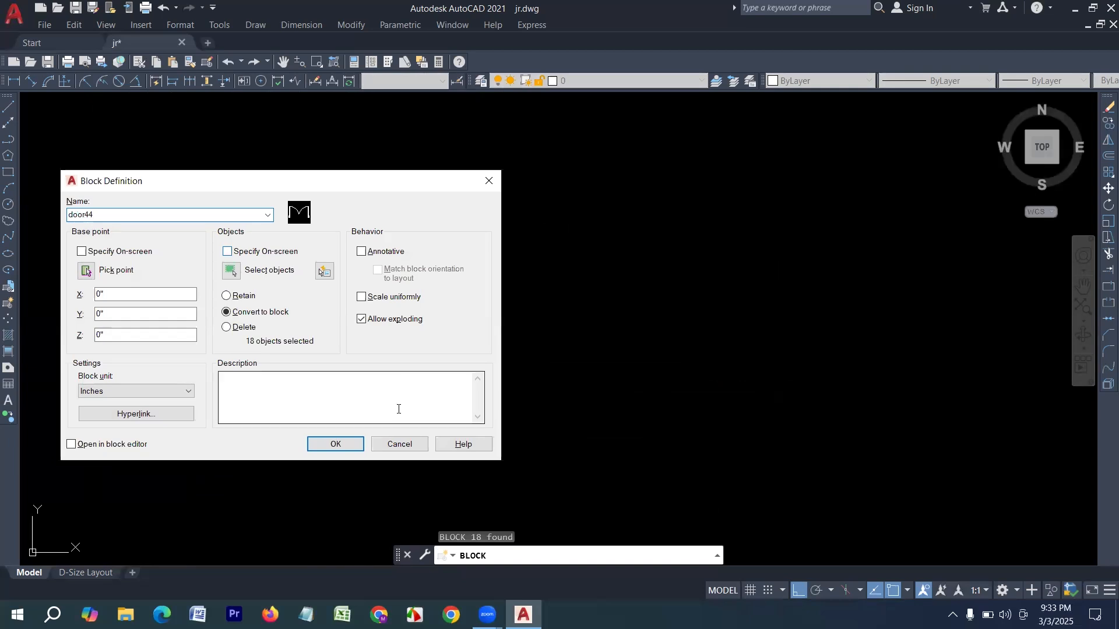
pyautogui.click(335, 444)
# Move the door block by its right jamb's lower outer corner to the right-hand wall end of the opening above the staircase
pyautogui.scroll(4, 426, 346)
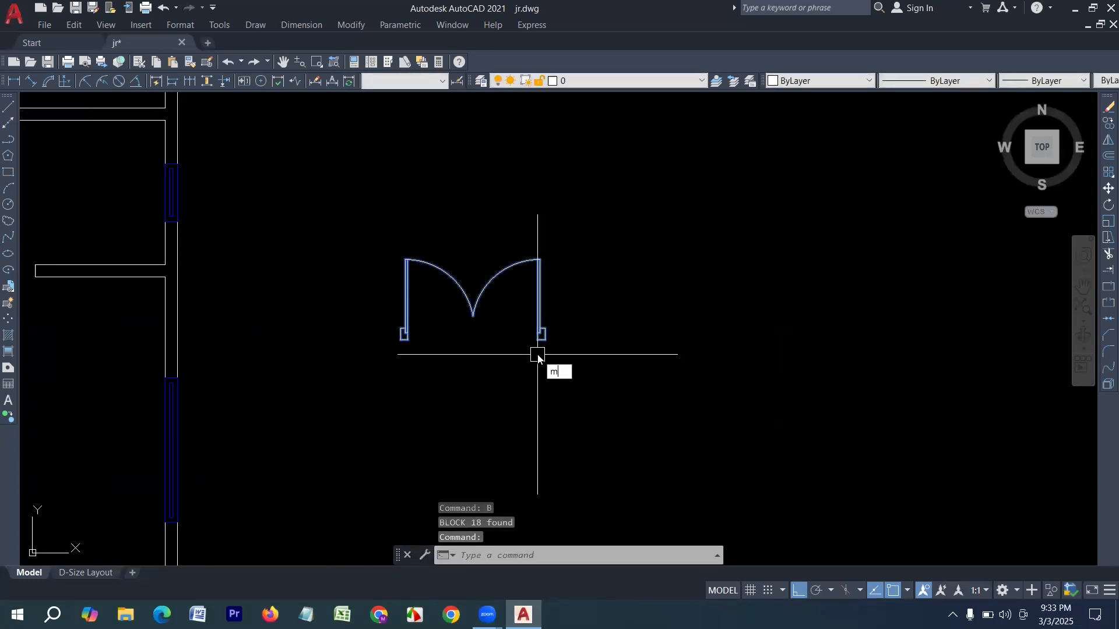
pyautogui.write('m')
pyautogui.press('Return')
pyautogui.scroll(2, 538, 349)
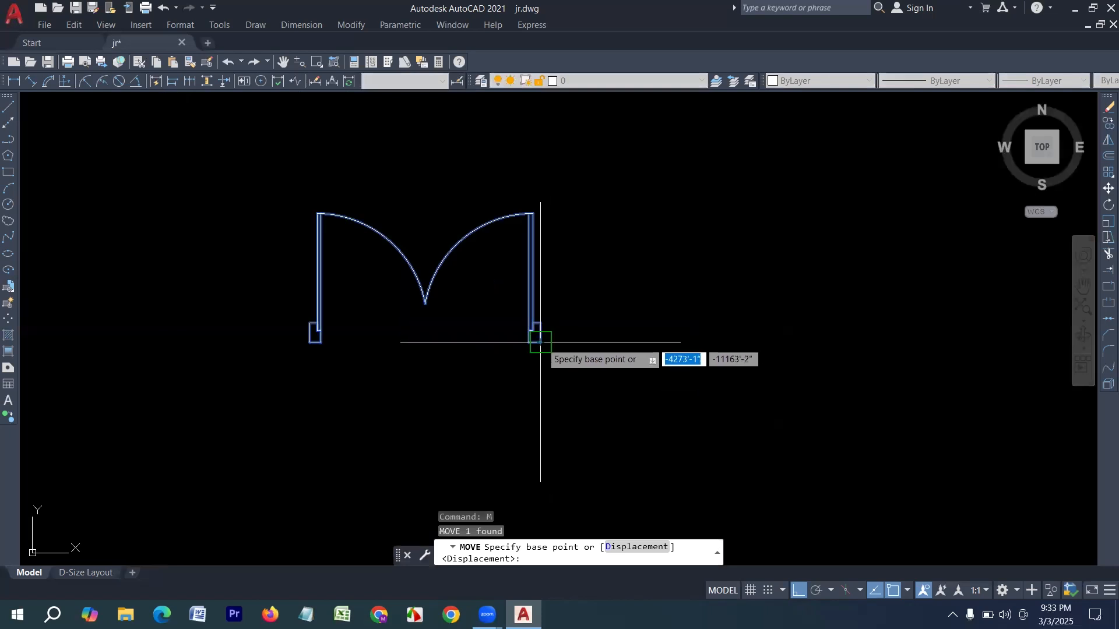
pyautogui.click(540, 342)
pyautogui.scroll(-5, 540, 342)
pyautogui.scroll(6, 302, 317)
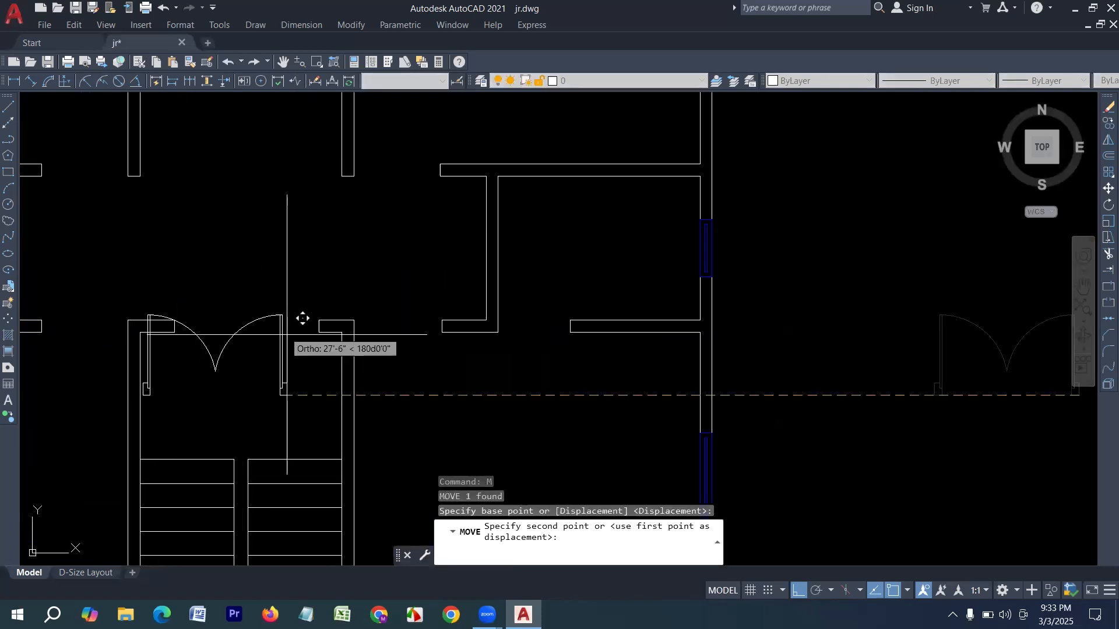
pyautogui.click(344, 325)
pyautogui.scroll(-4, 255, 382)
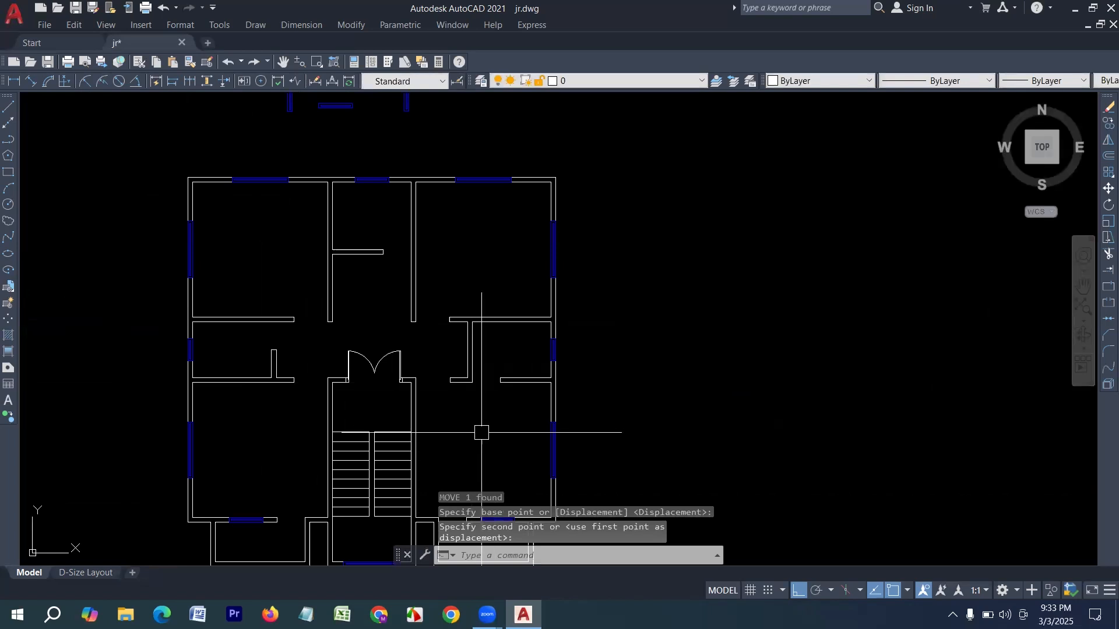
pyautogui.press('Escape')
# Erase the spare blue window symbols above the floor plan
pyautogui.scroll(-4, 462, 387)
pyautogui.scroll(4, 393, 268)
pyautogui.click(454, 282)
pyautogui.click(237, 197)
pyautogui.press('Delete')
pyautogui.scroll(-2, 295, 370)
pyautogui.scroll(2, 309, 338)
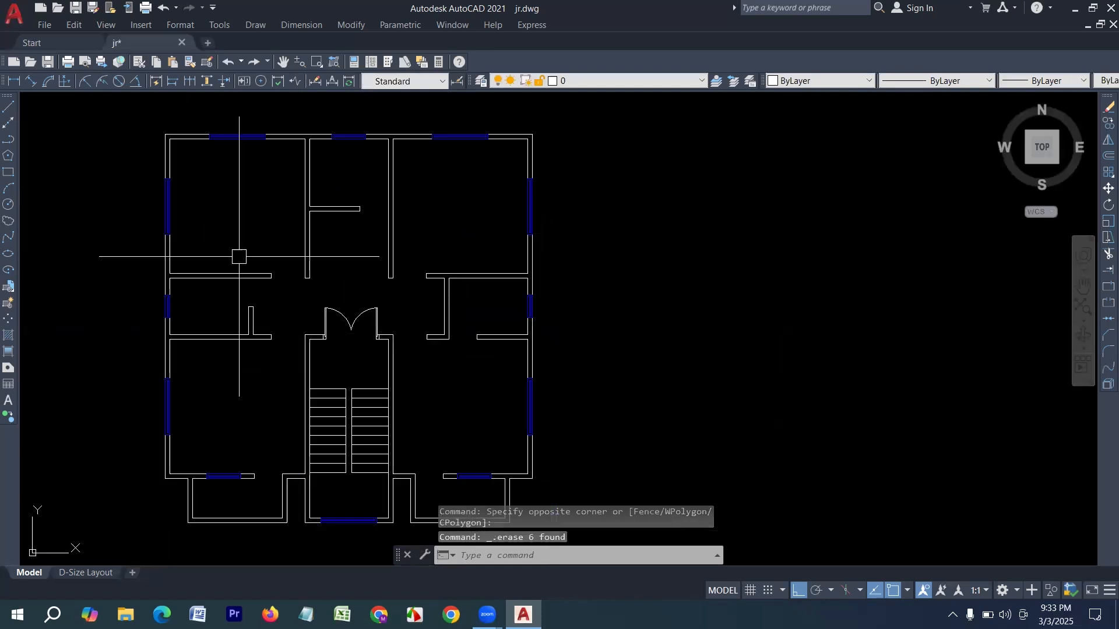
pyautogui.scroll(2, 243, 232)
pyautogui.scroll(-2, 318, 320)
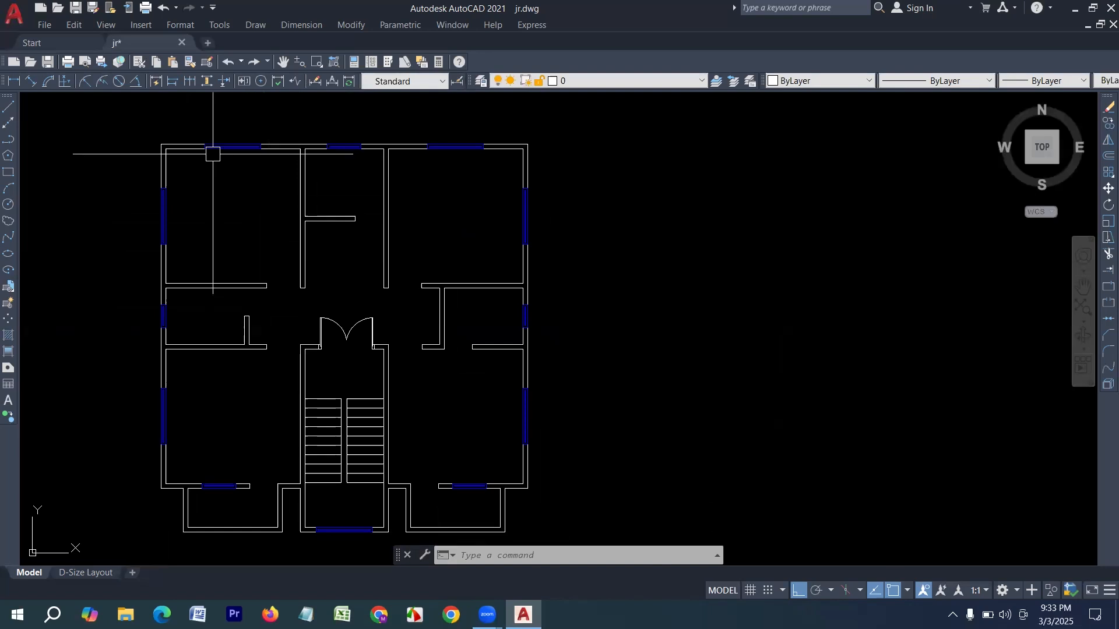
pyautogui.scroll(2, 213, 153)
pyautogui.scroll(-2, 200, 191)
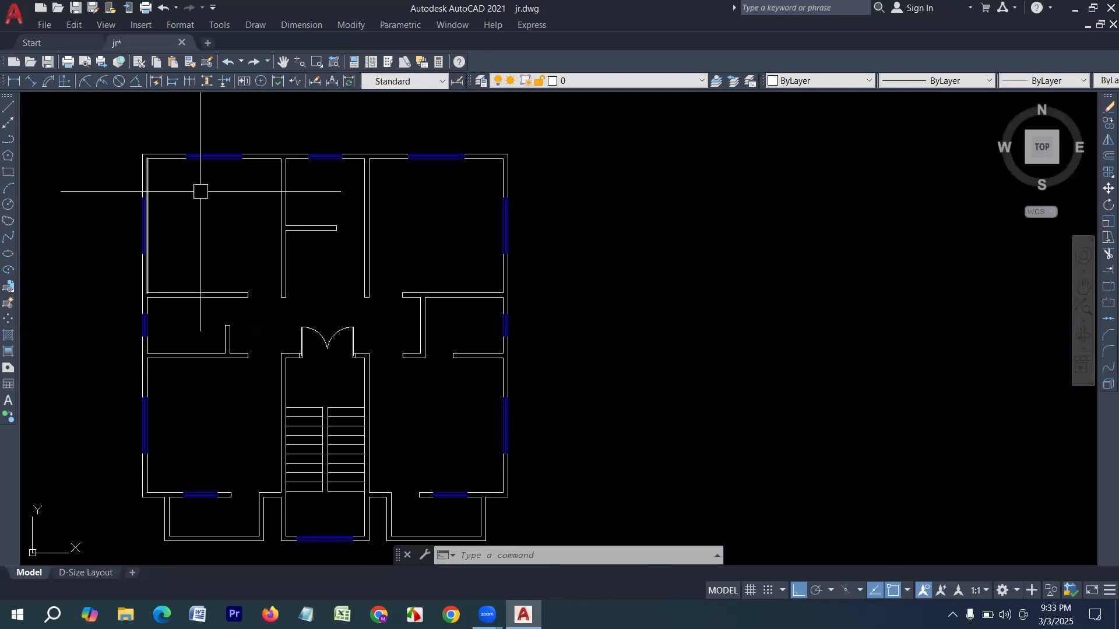